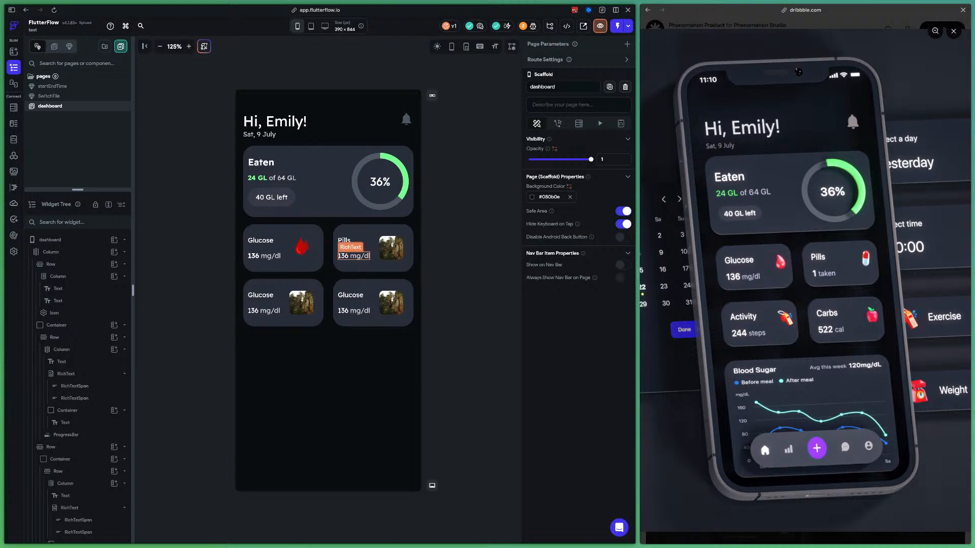
Select the Pills card's image, open Flaticon in a new tab and search its icons for "pill".
left_click(392, 248)
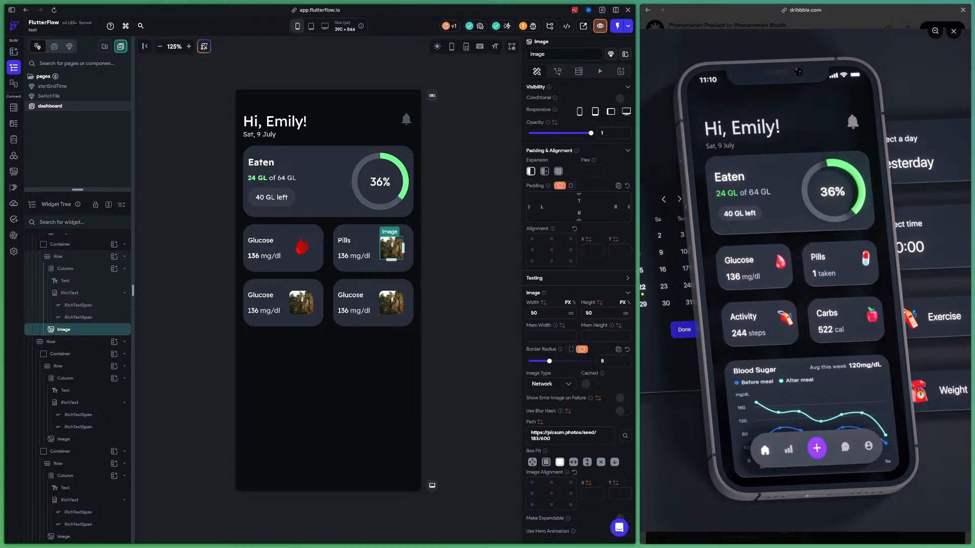
key("ctrl+t")
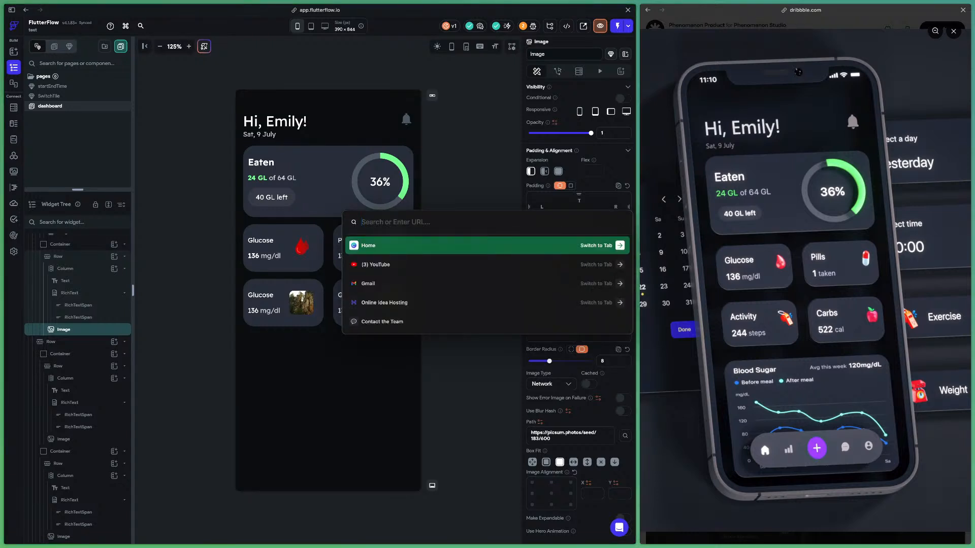
type("fla")
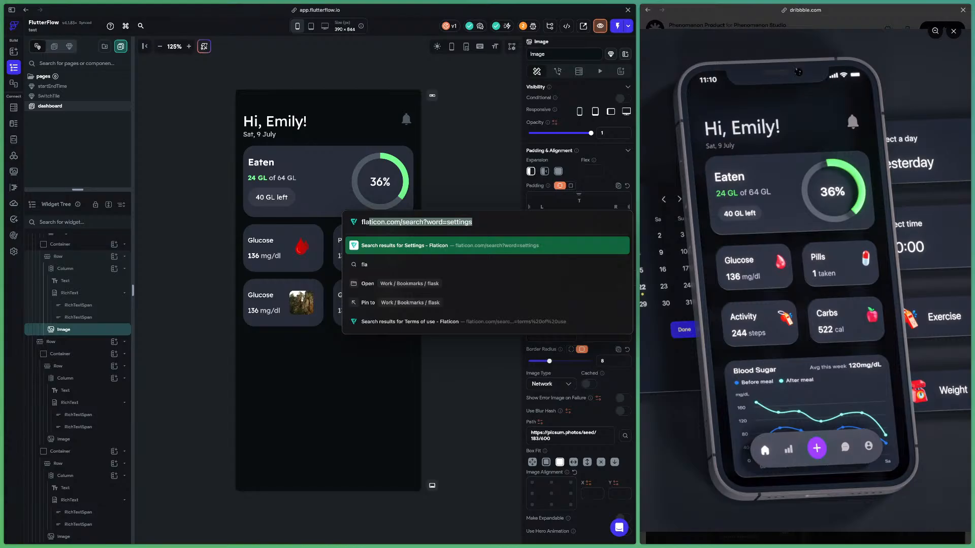
key("Return")
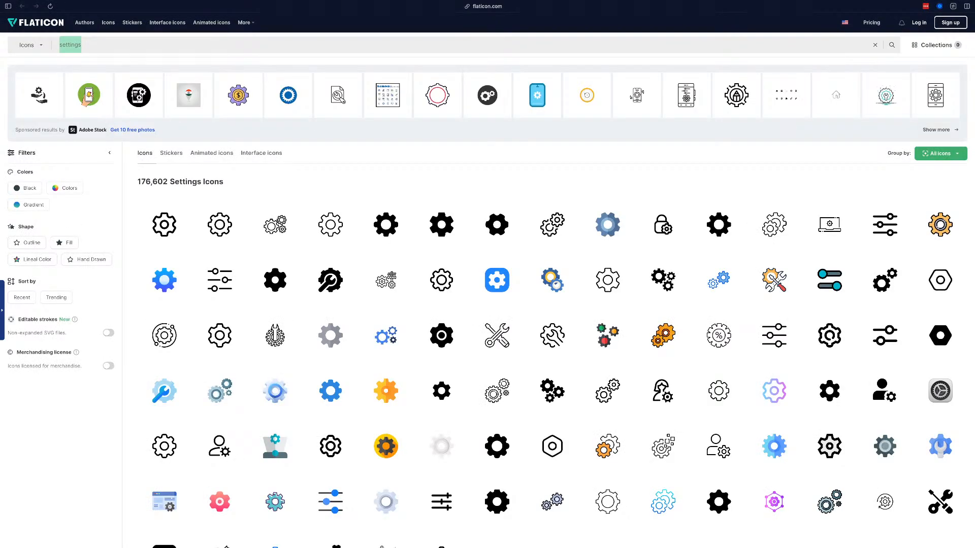
type("pl")
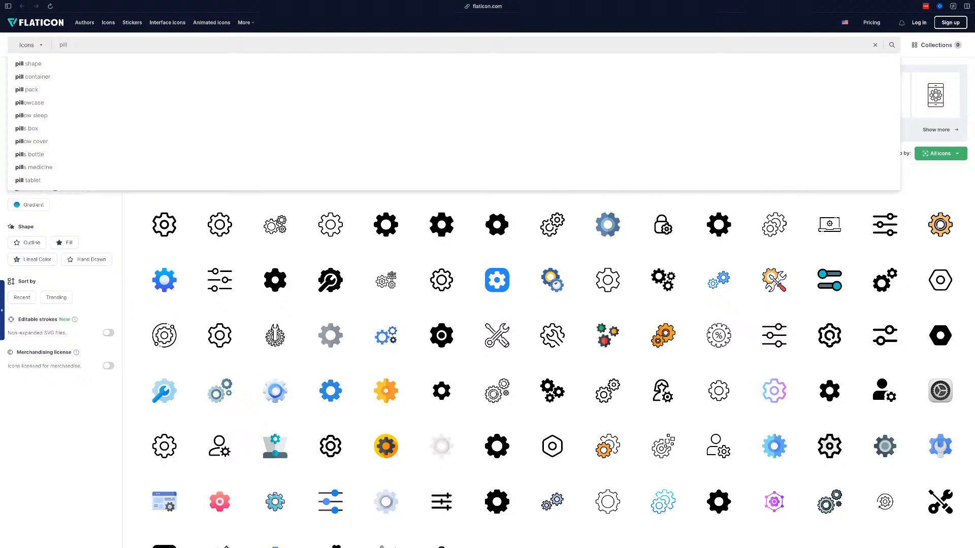
key("Return")
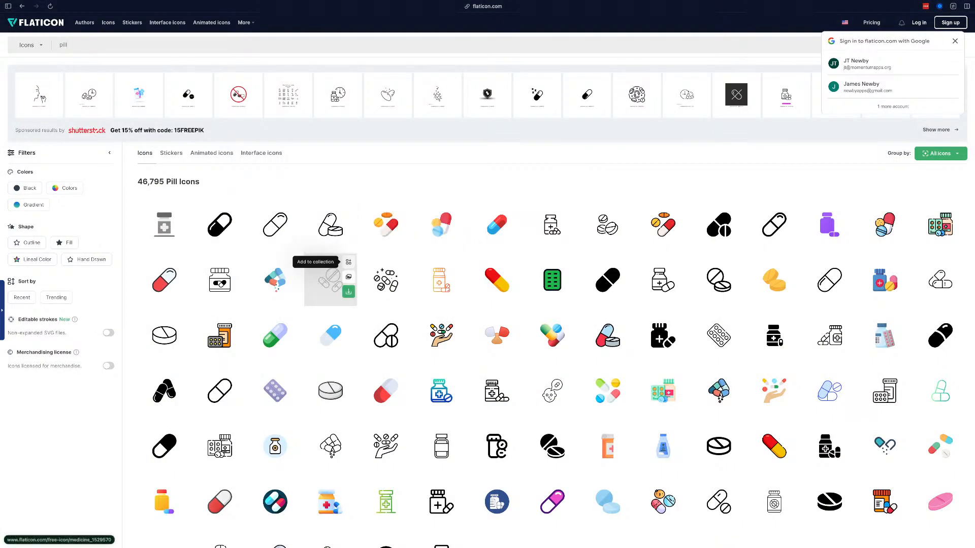
Download the red-and-white capsule icon by Good Ware with the free download option and dismiss the attribution notice.
scroll(385, 335, "down", 1)
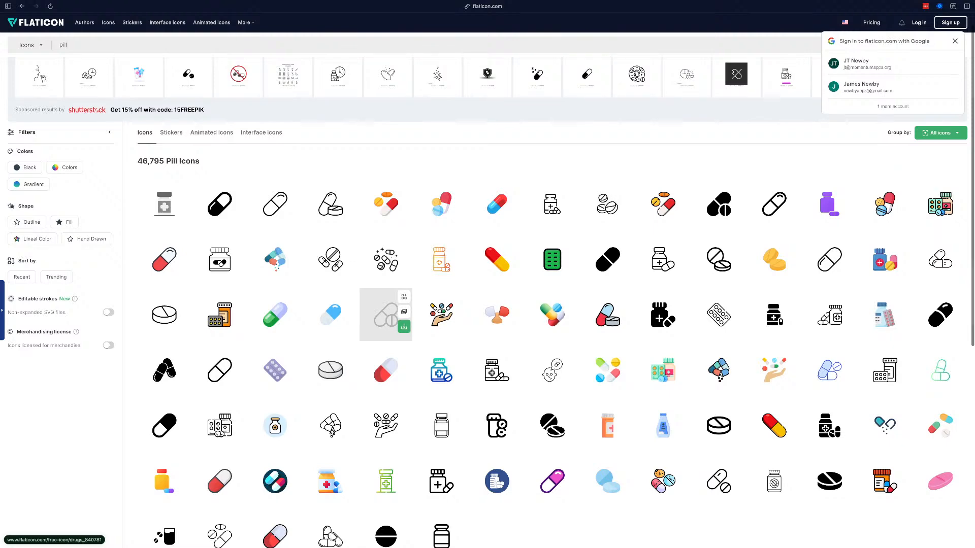
scroll(386, 325, "down", 1)
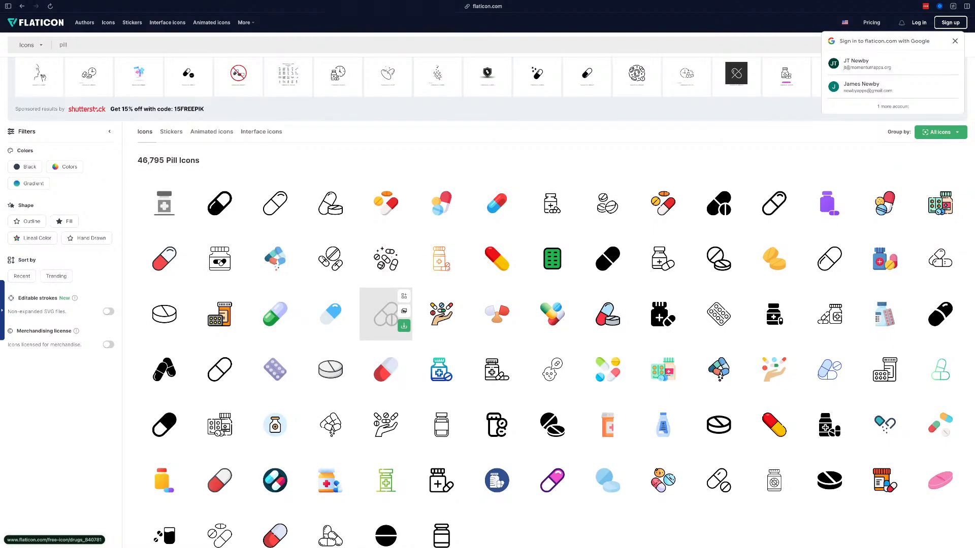
scroll(386, 330, "down", 1)
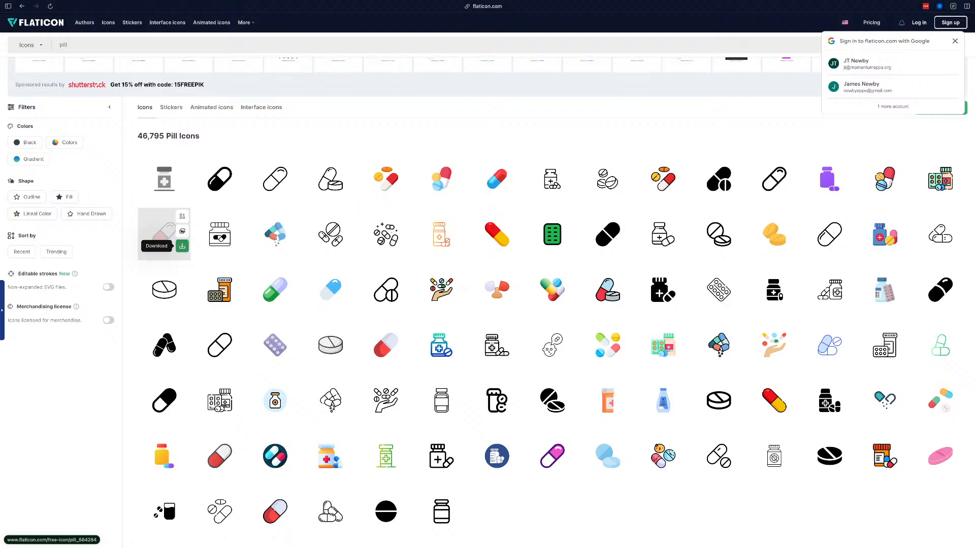
left_click(182, 245)
left_click(165, 291)
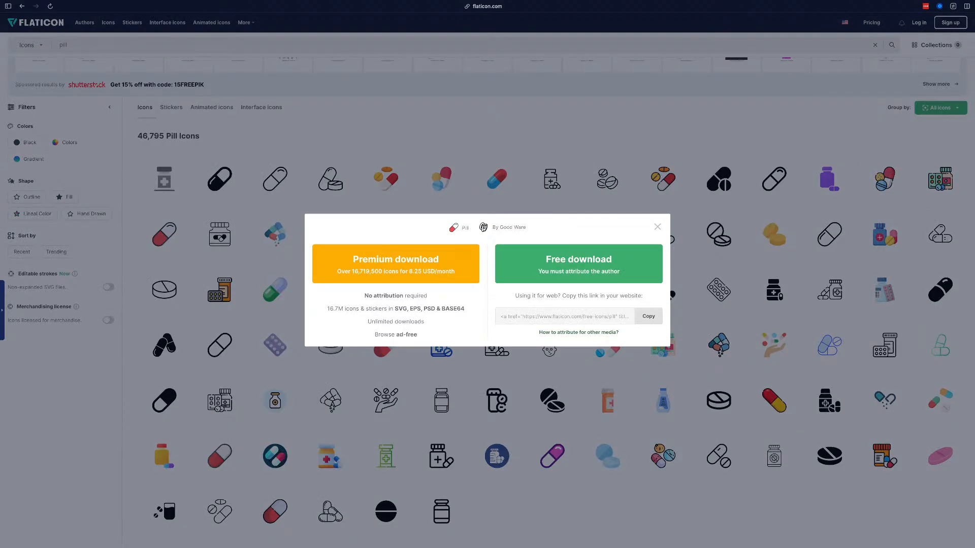
left_click(579, 265)
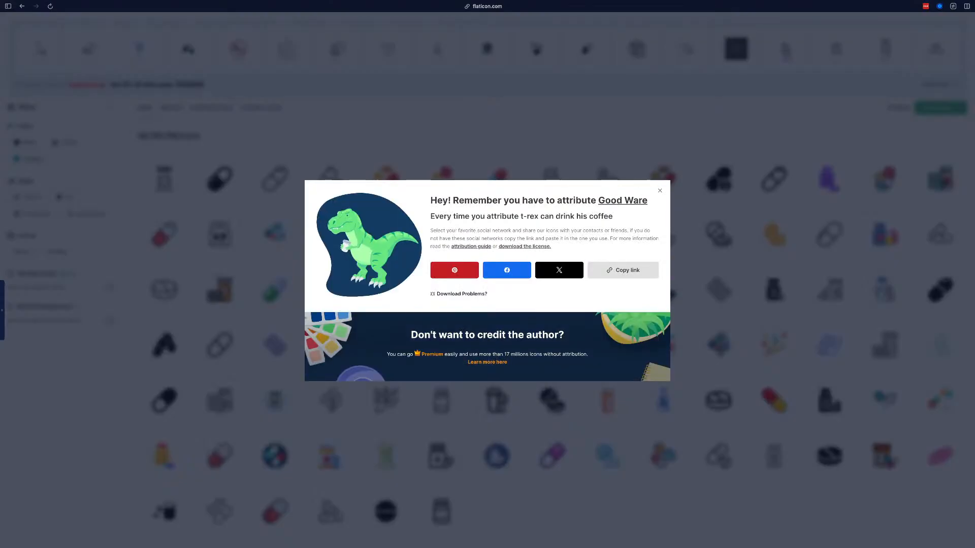
left_click(659, 191)
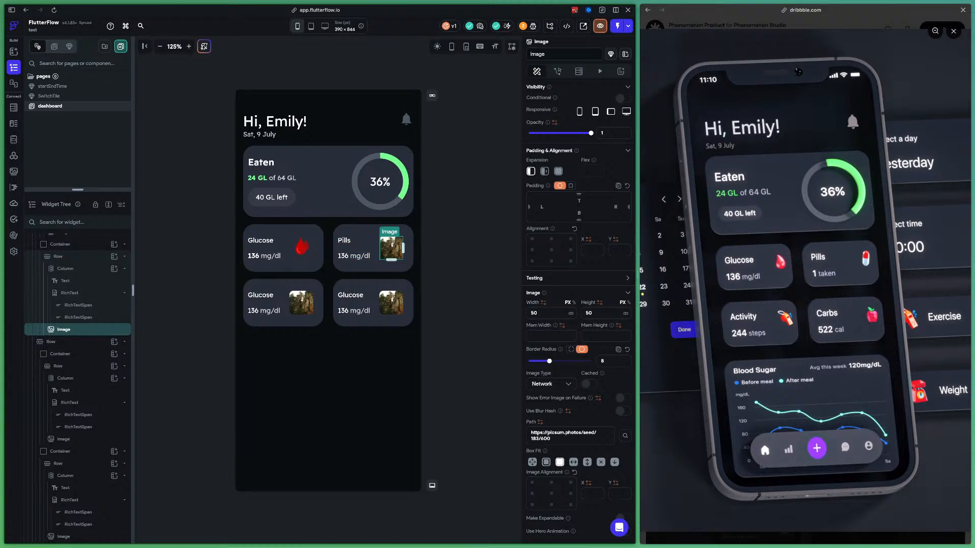
Back in FlutterFlow, change the Pills card's image type to Asset and use Pill_icon.png as its image.
left_click(551, 384)
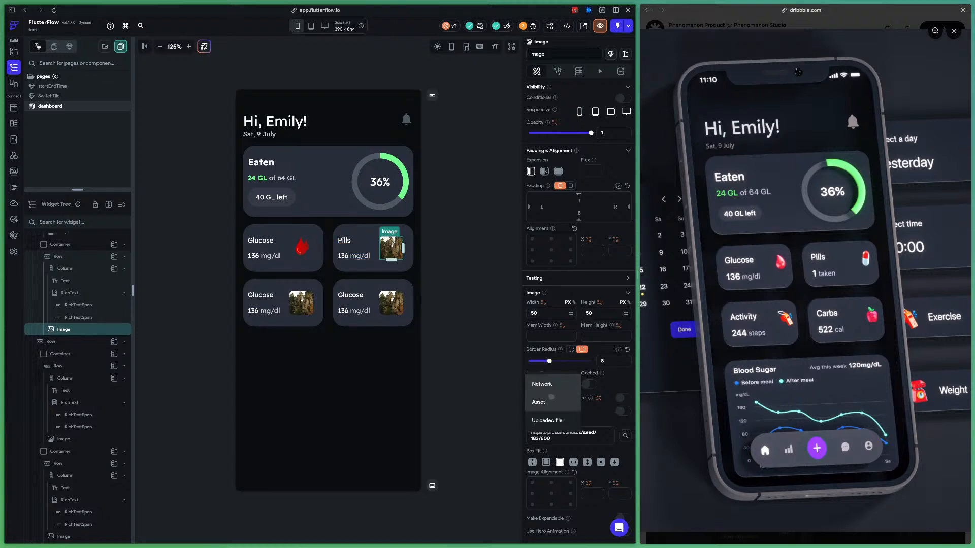
left_click(543, 402)
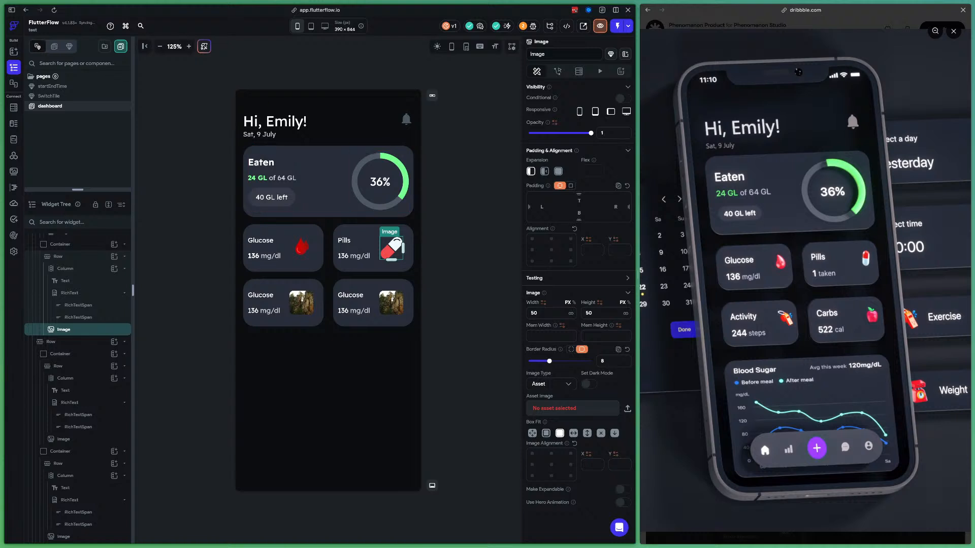
left_click(303, 247)
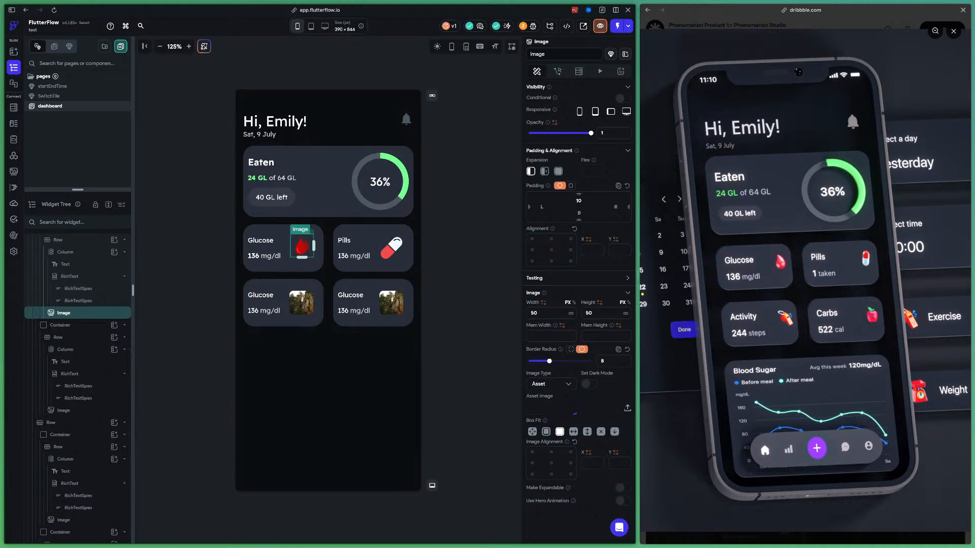
left_click(391, 247)
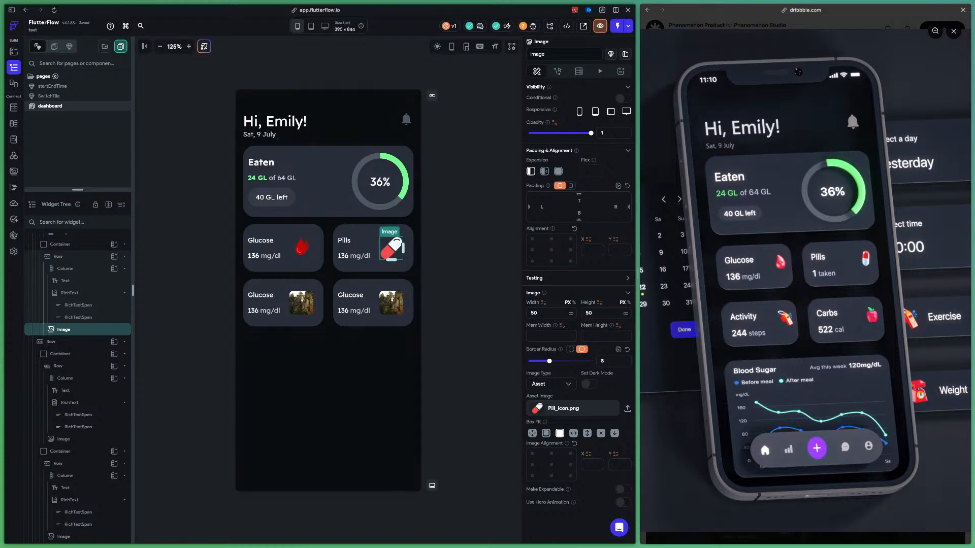
Set the pill image's width to 40 and clear its height.
double_click(533, 313)
type("40")
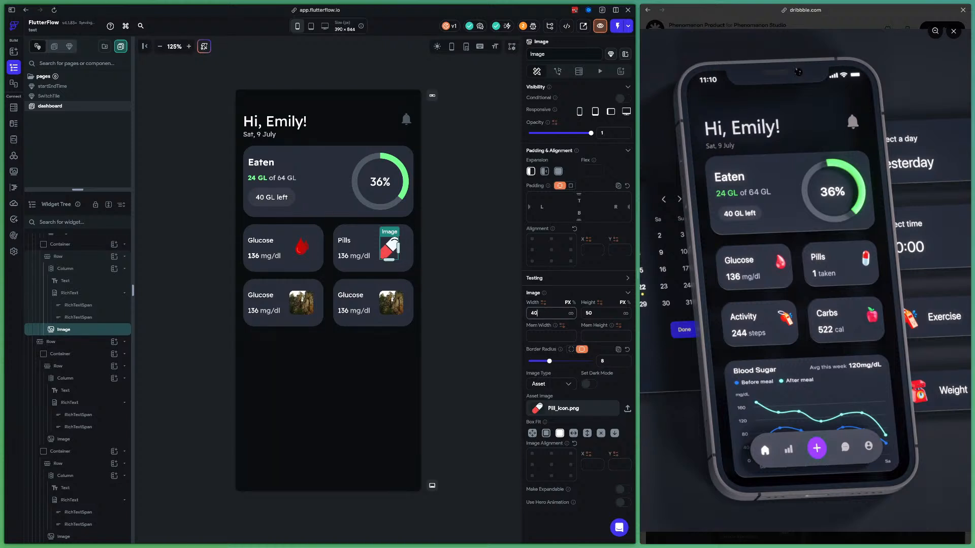
key("Tab")
key("BackSpace")
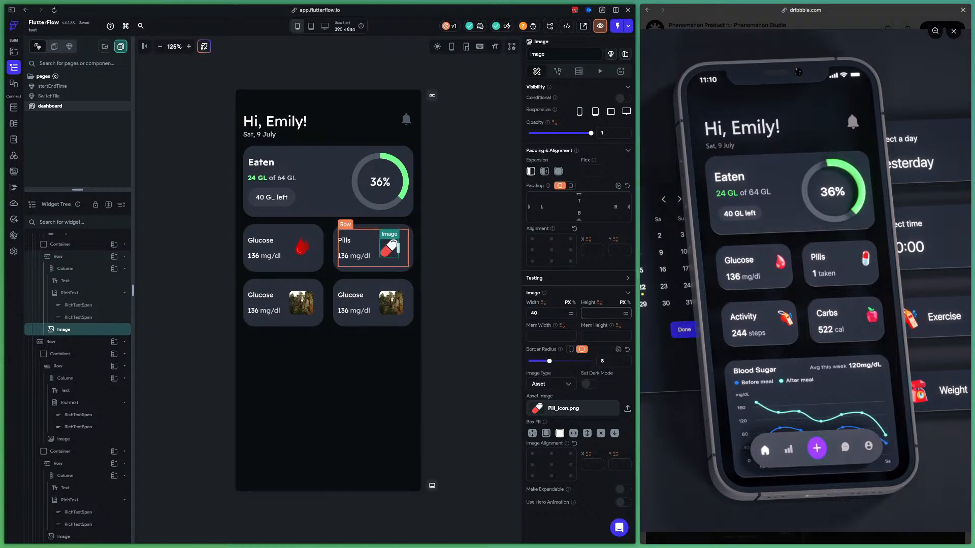
Set the main axis alignment of the rows in the Pills card and the upper Glucose card to Space Between.
left_click(58, 256)
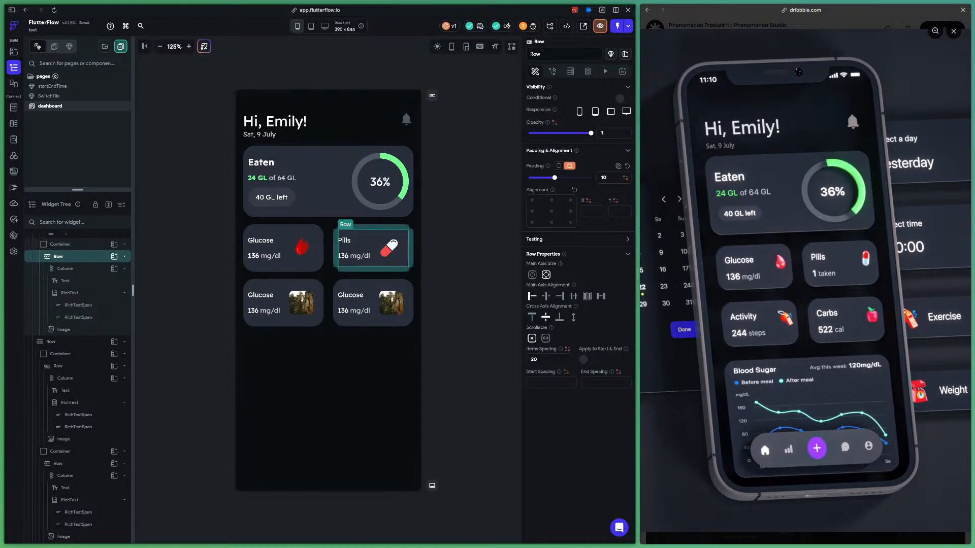
left_click(601, 296)
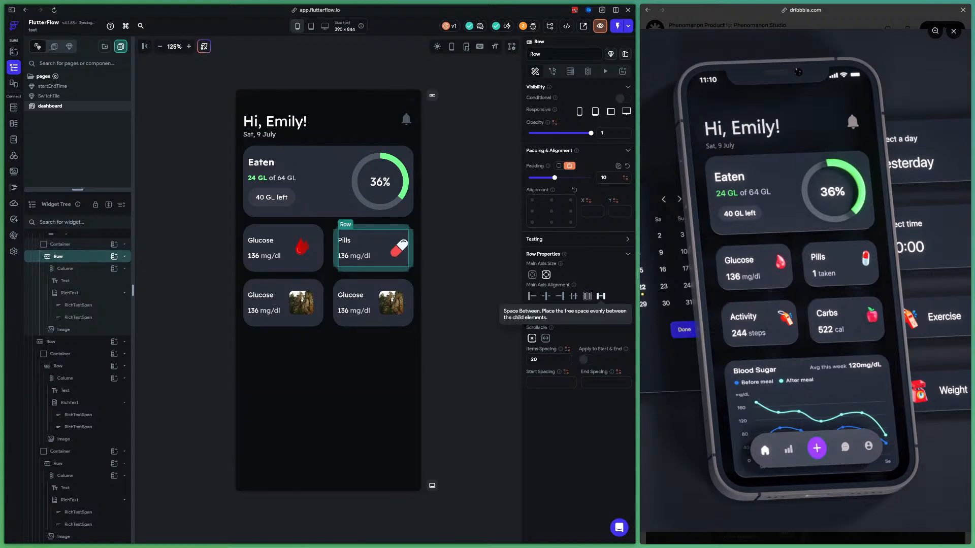
left_click(282, 247)
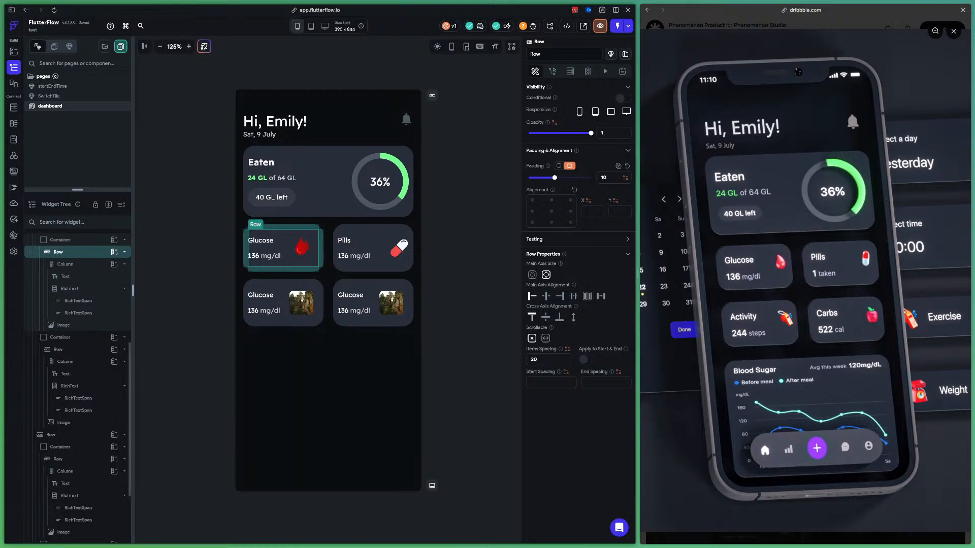
left_click(601, 296)
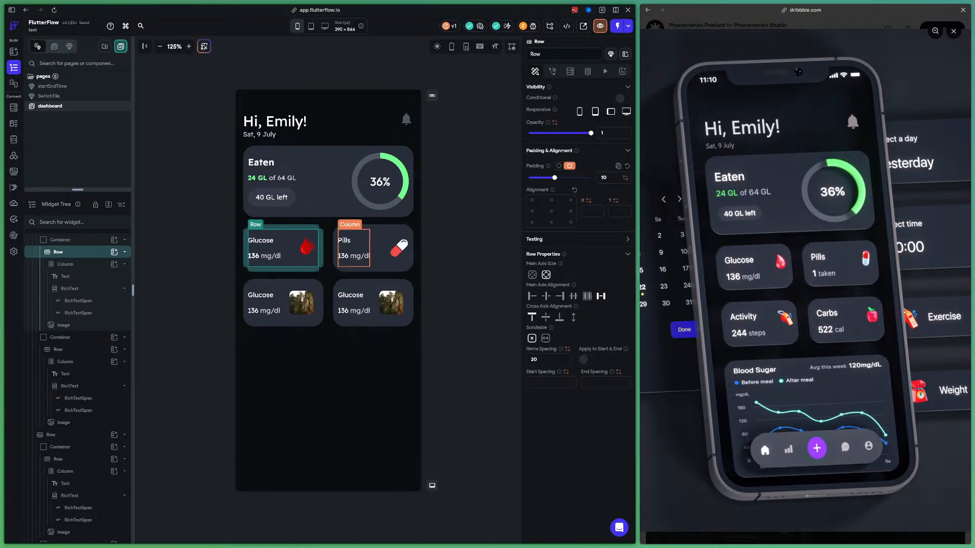
Align the Pills row to the start of its cross axis and give the pill image a top padding of 10.
left_click(373, 249)
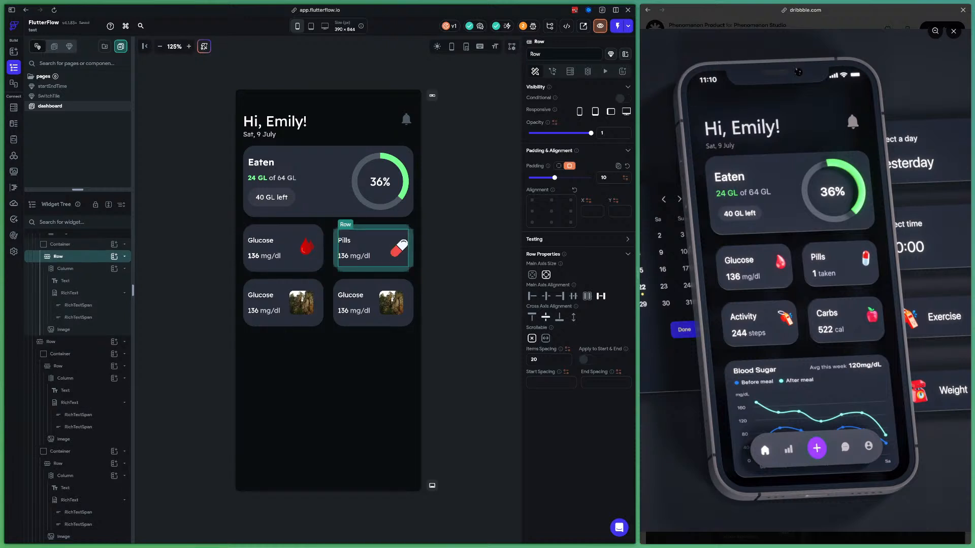
left_click(399, 240)
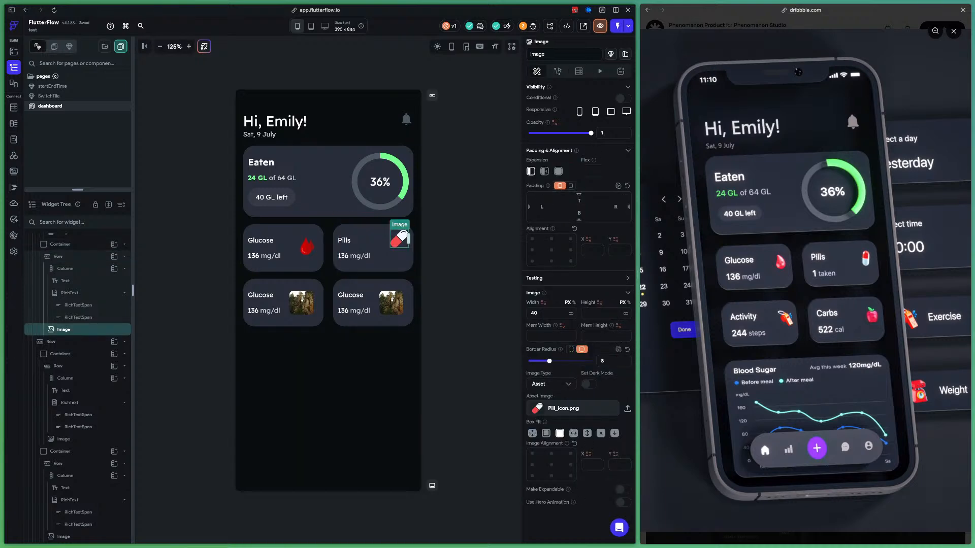
left_click(579, 201)
type("10")
key("Escape")
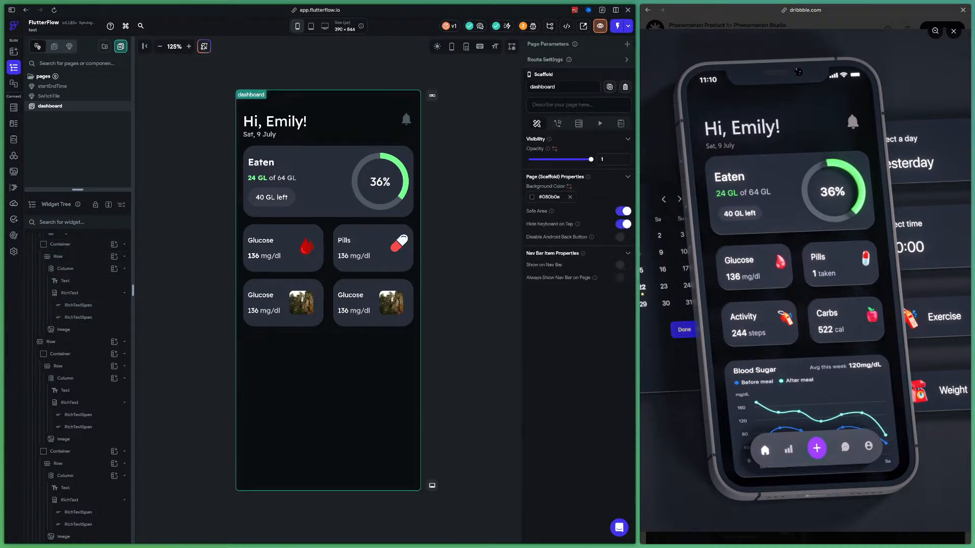
left_click(306, 246)
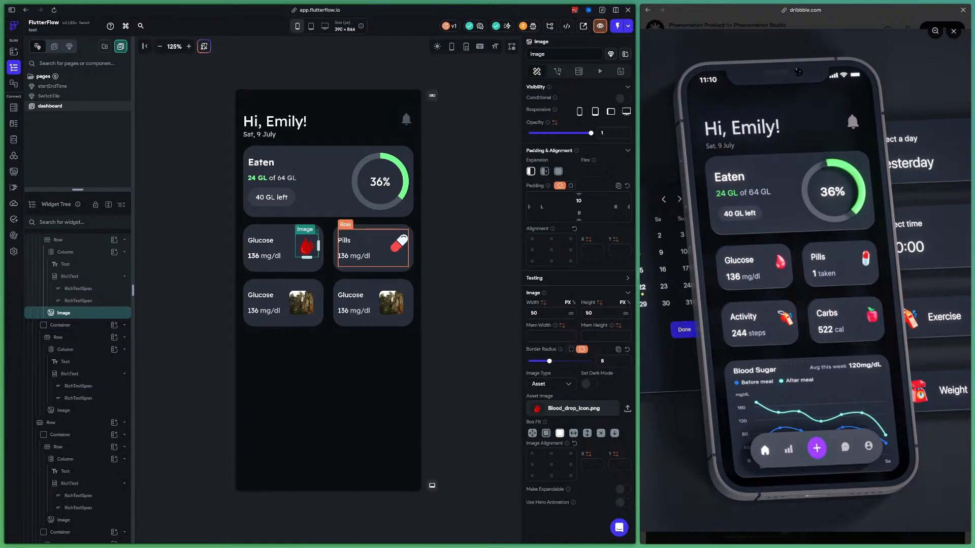
Copy the Pills card's row and replace the rows inside both lower Glucose cards with it.
left_click(366, 249)
key("ctrl+c")
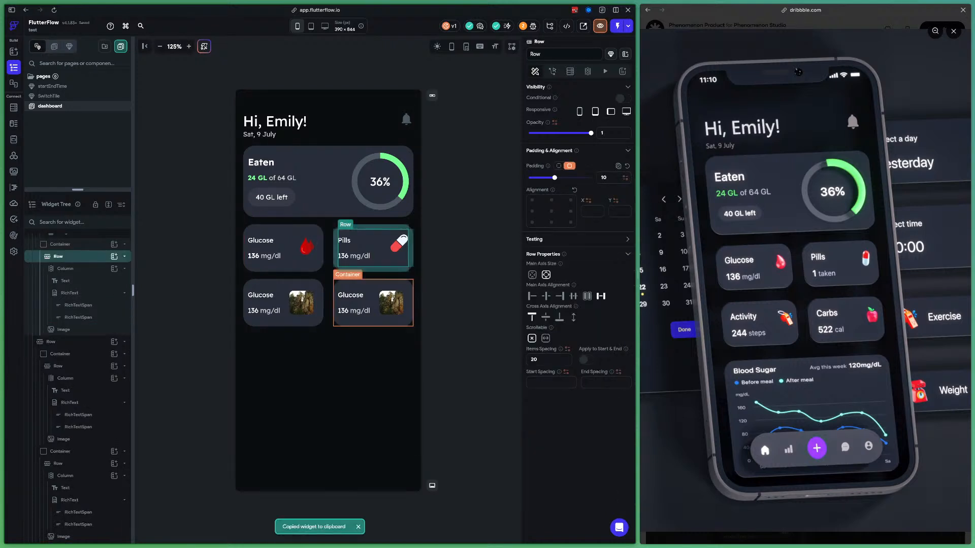
left_click(262, 302)
left_click(58, 366)
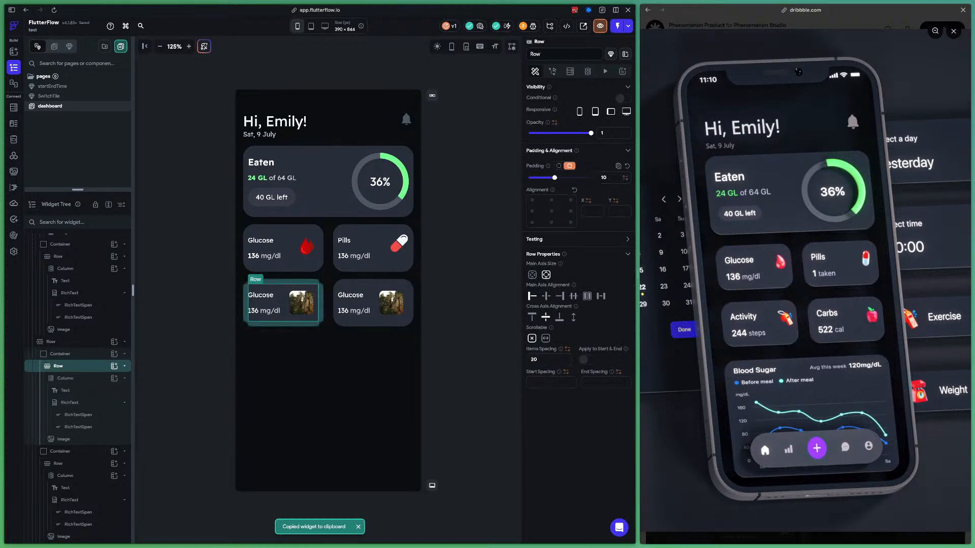
key("Delete")
key("ctrl+v")
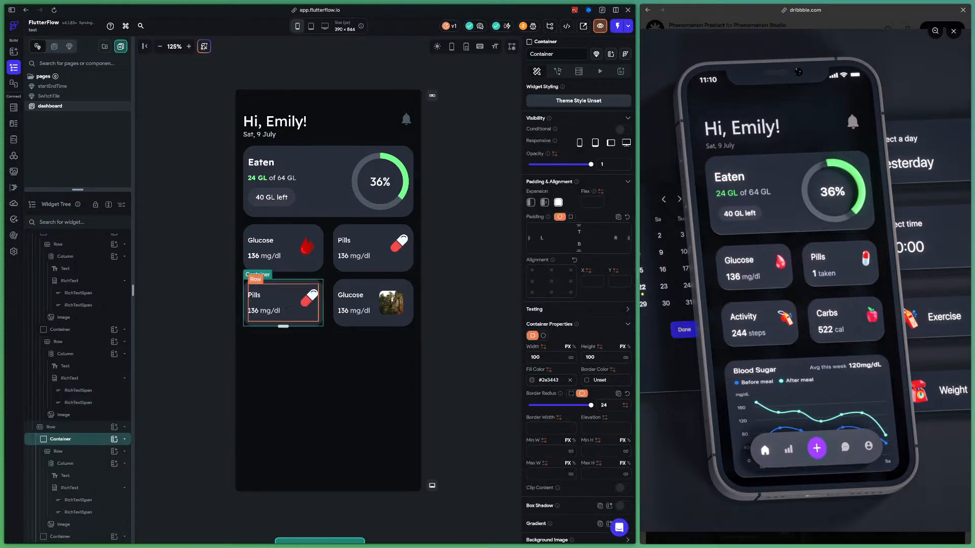
left_click(374, 302)
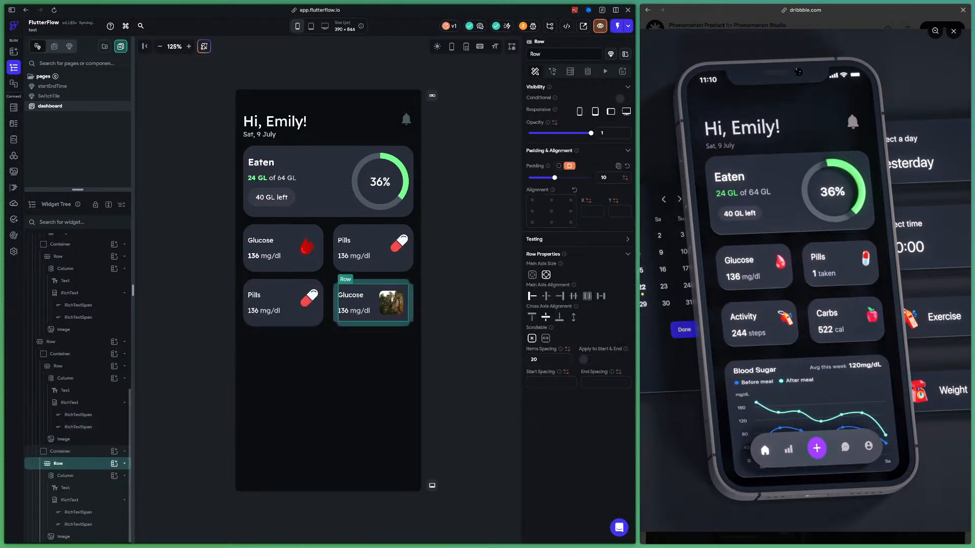
key("Delete")
key("ctrl+v")
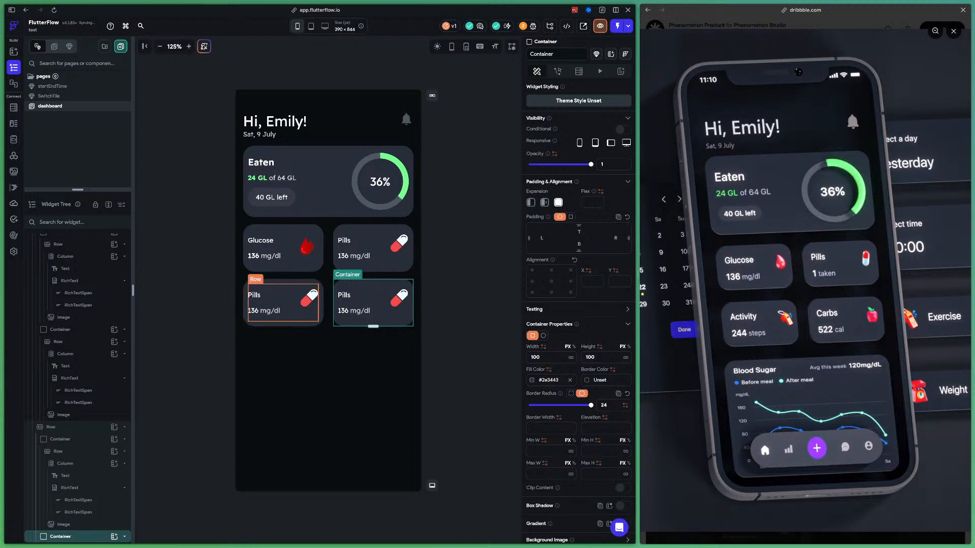
In the first card of the lower row, set the title to "Activity" and the two value spans to "244" and "steps".
left_click(254, 295)
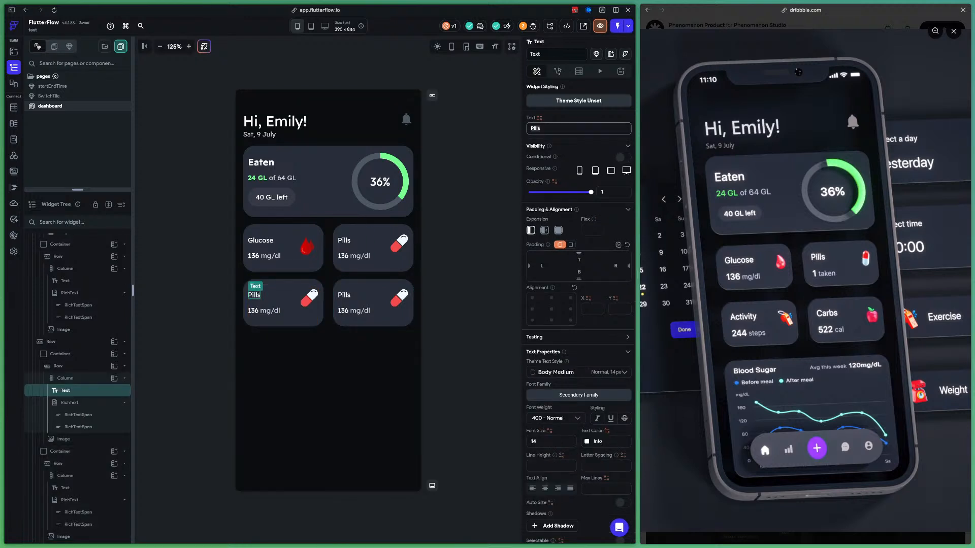
type("Activity")
left_click(264, 311)
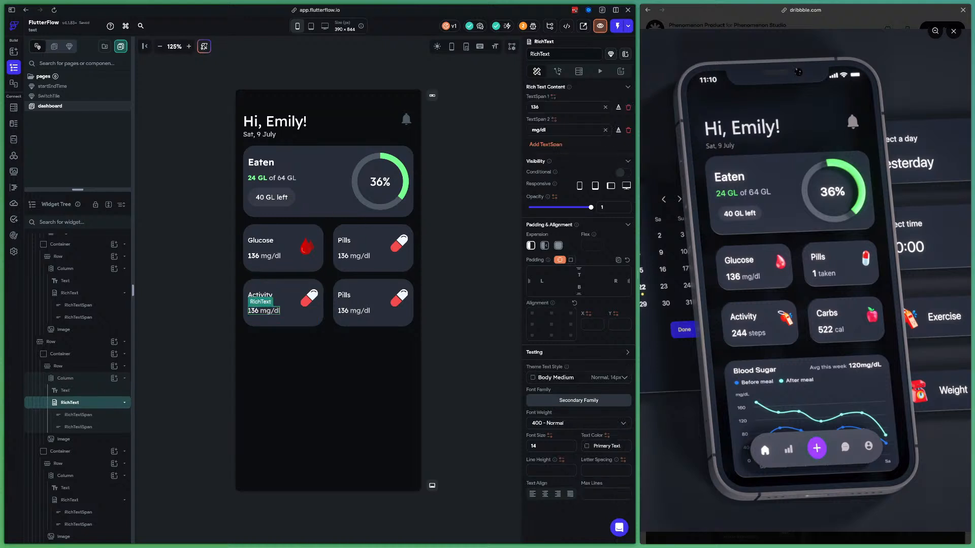
double_click(534, 107)
type("244")
key("Tab")
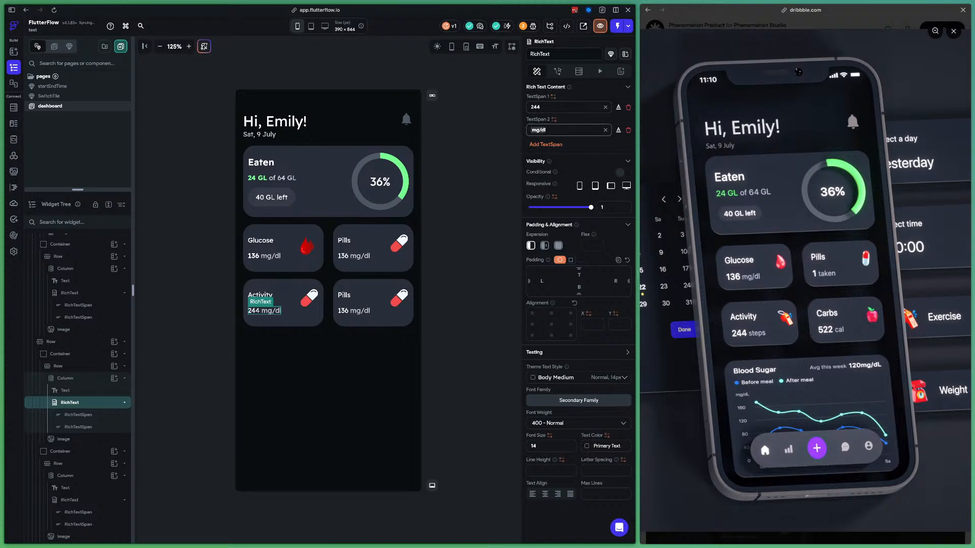
type("steps")
left_click(79, 427)
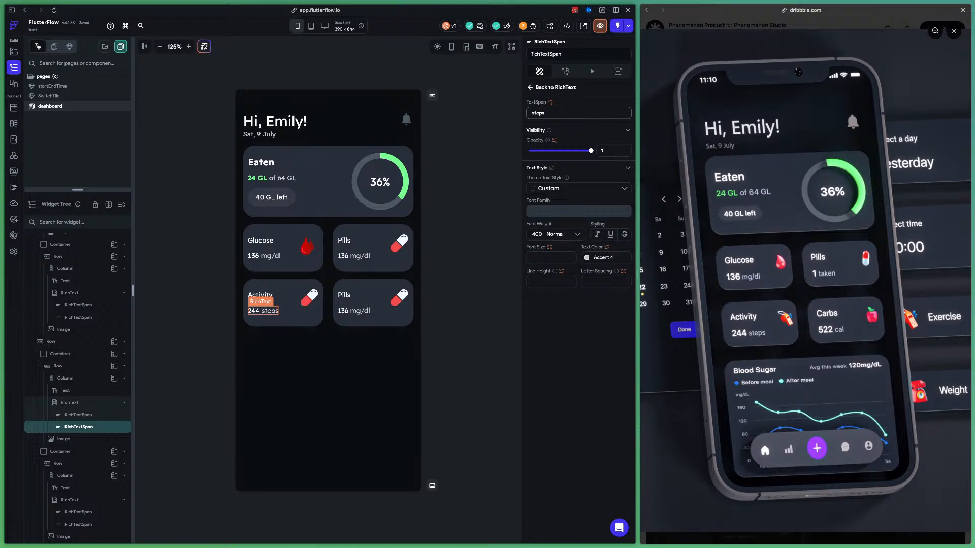
Set the text color of the "mg/dl" span in the Glucose card to #b5b4cd.
key("Escape")
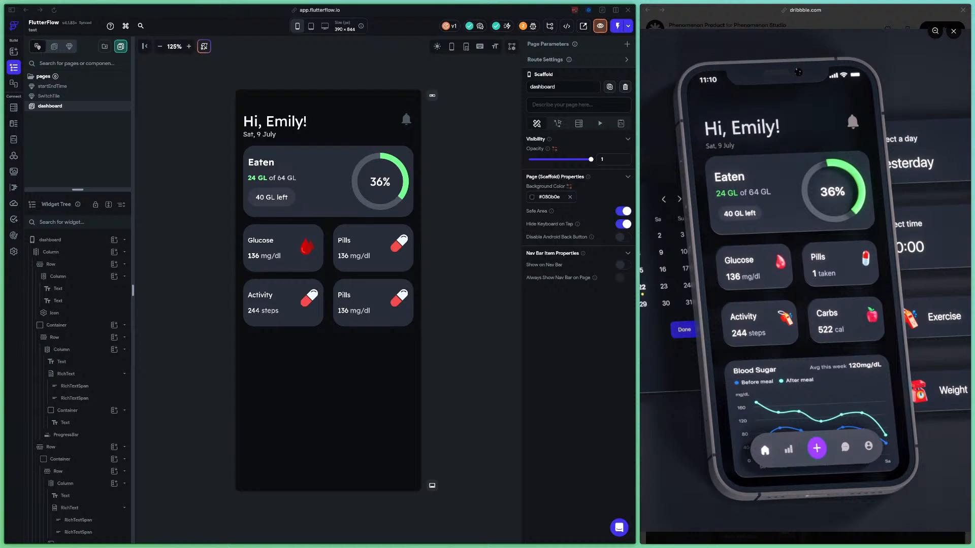
left_click(264, 256)
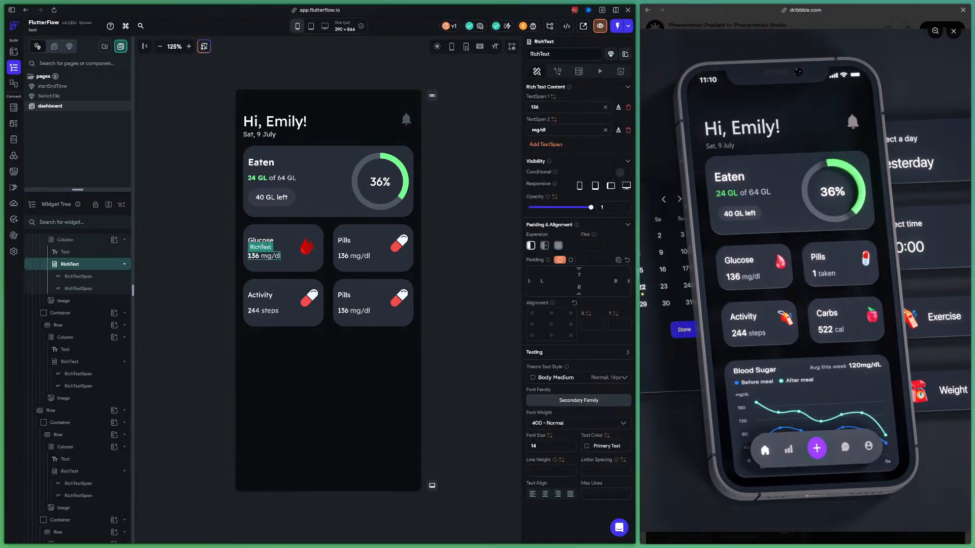
left_click(78, 288)
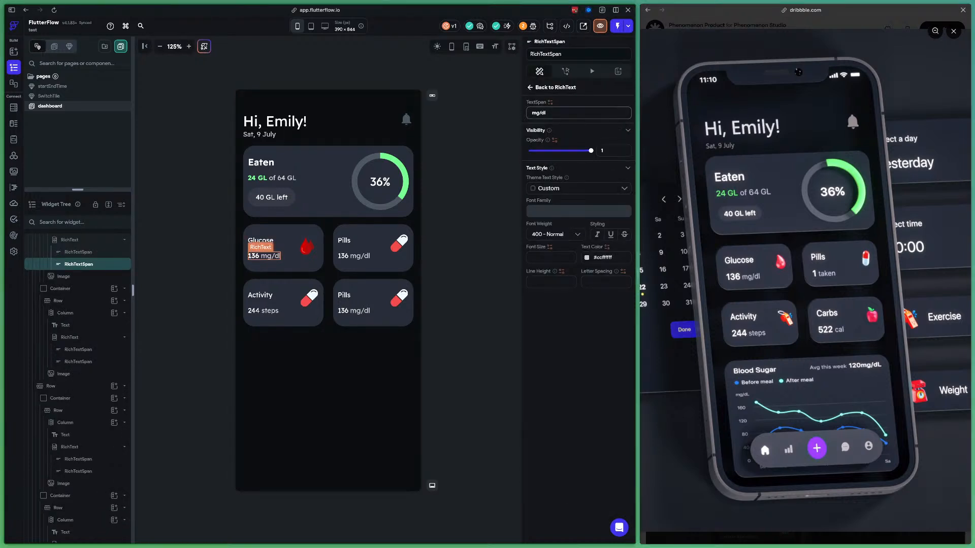
double_click(604, 257)
type("b5b4cd")
key("Return")
key("Escape")
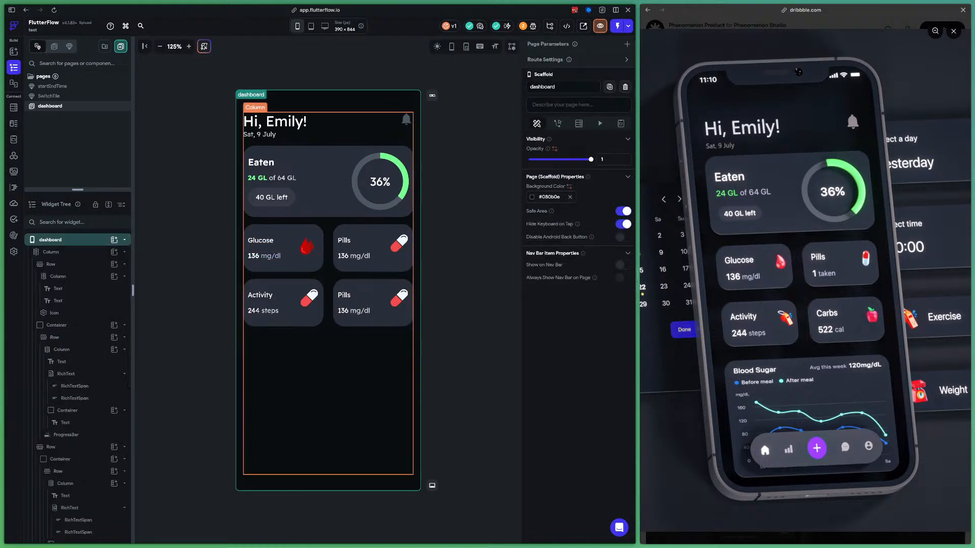
Copy the color #b5b4cd from the Glucose card's "mg/dl" span and apply it to the "mg/dl" span in the upper Pills card.
left_click(264, 256)
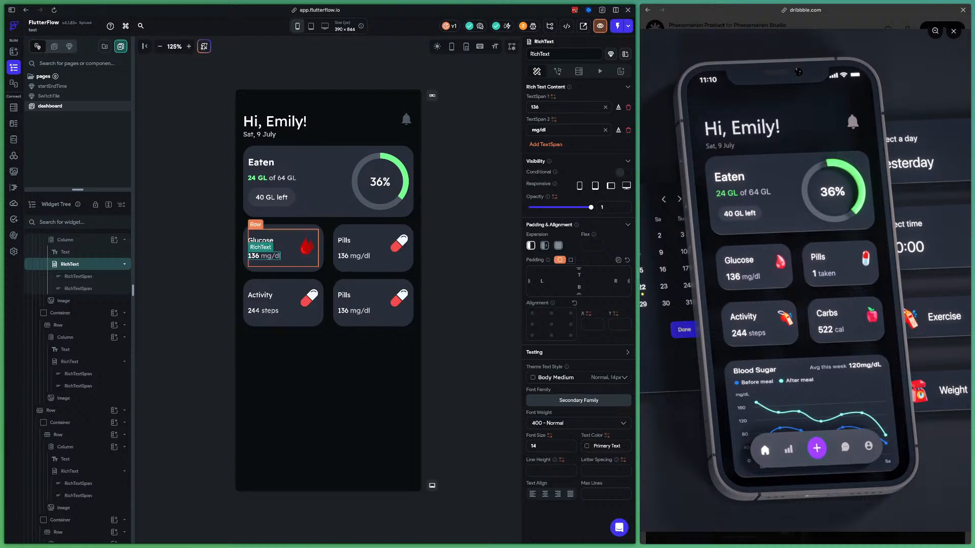
left_click(618, 130)
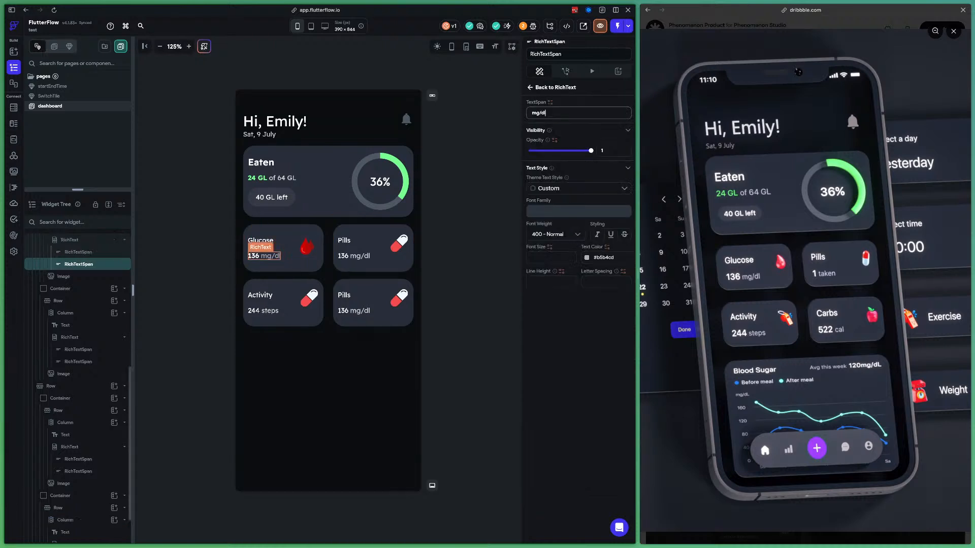
left_click(605, 258)
key("ctrl+c")
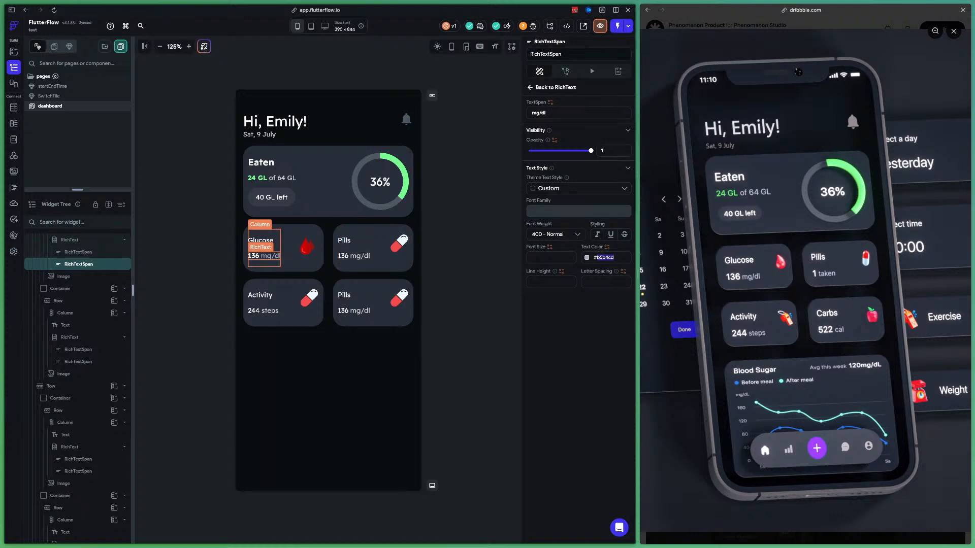
left_click(354, 256)
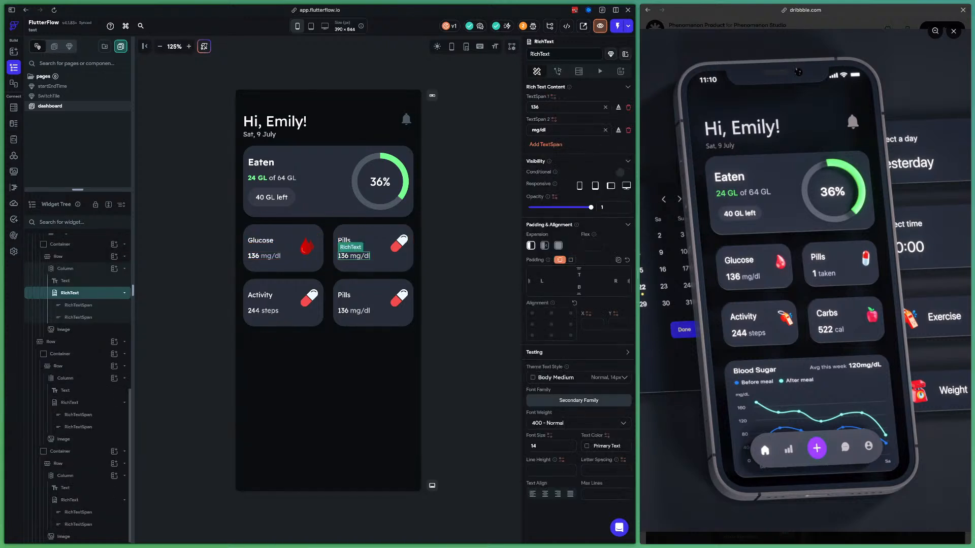
left_click(612, 128)
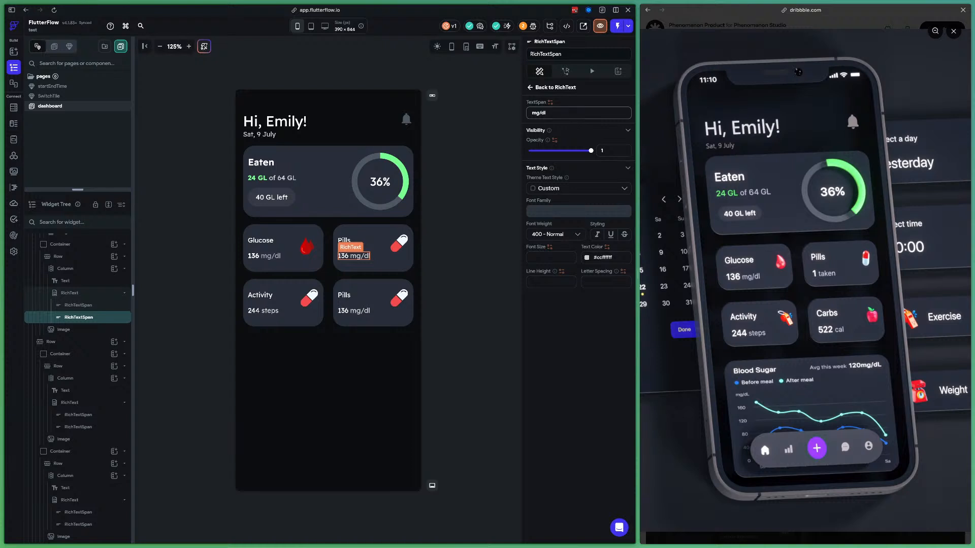
double_click(604, 258)
key("ctrl+v")
Apply the copied color #b5b4cd to the "steps" span in the Activity card.
left_click(263, 308)
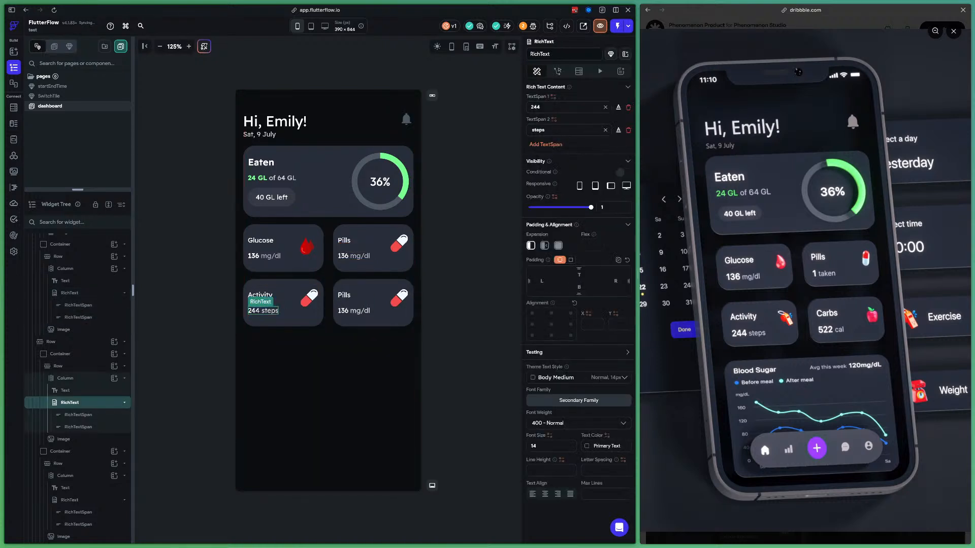
double_click(270, 311)
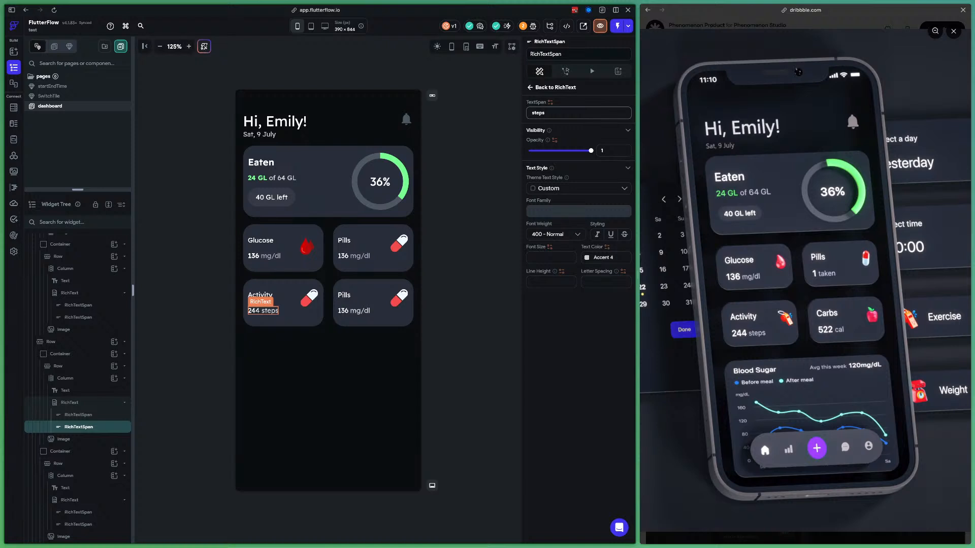
left_click(604, 258)
double_click(604, 257)
key("super+v")
key("Return")
Set the text color of the "mg/dl" span in the lower Pills card to #b5b4cd.
left_click(354, 310)
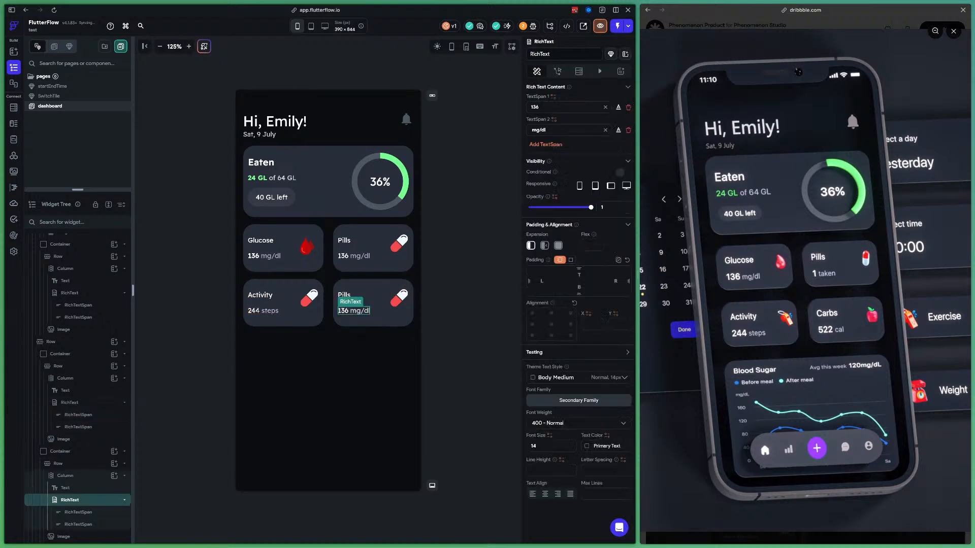
left_click(618, 130)
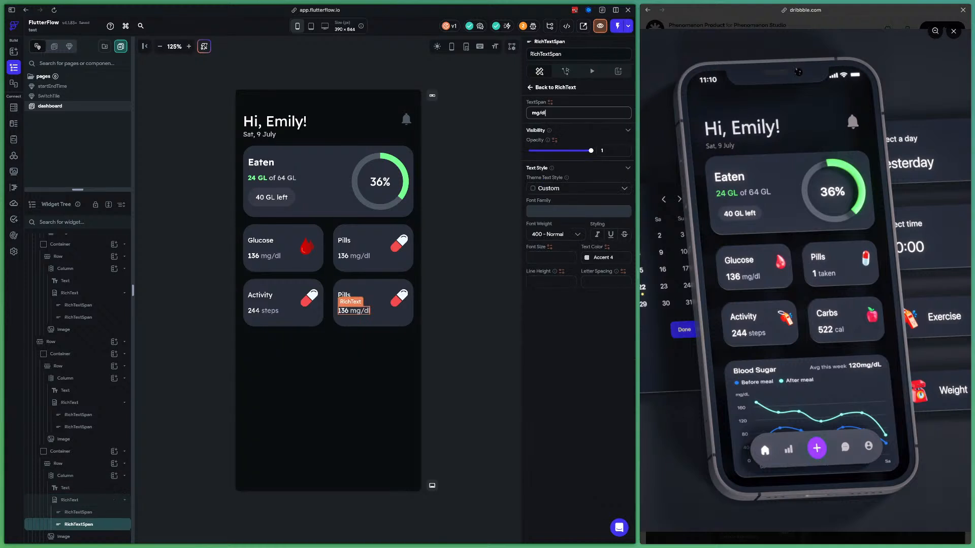
left_click(604, 257)
type("#b5b4cd")
key("Return")
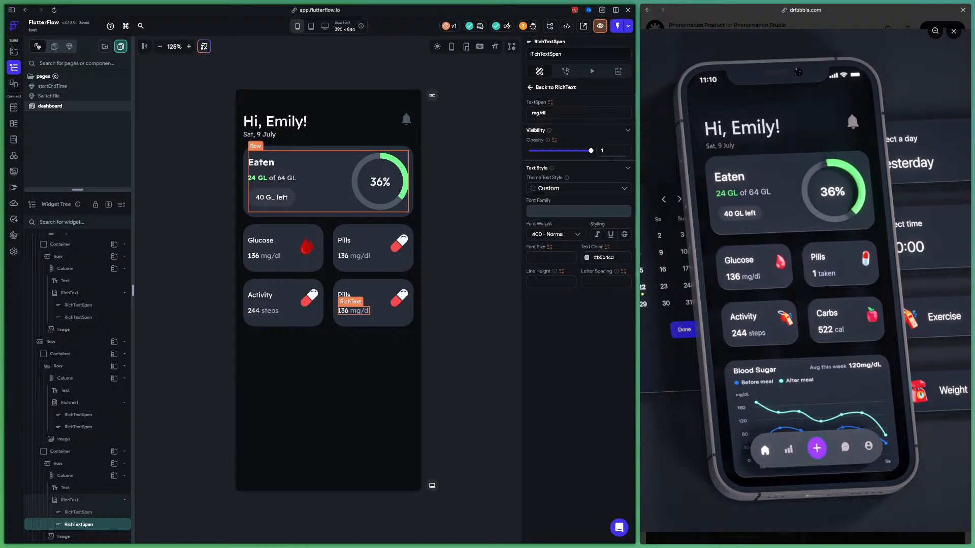
Set the text color of the "of 64 GL" span in the Eaten card to #b5b4cd.
left_click(272, 177)
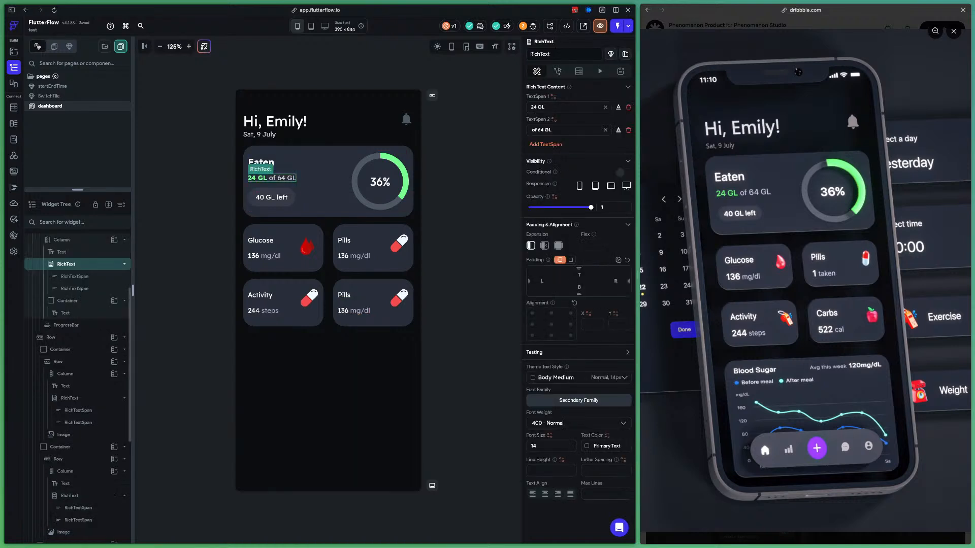
left_click(618, 130)
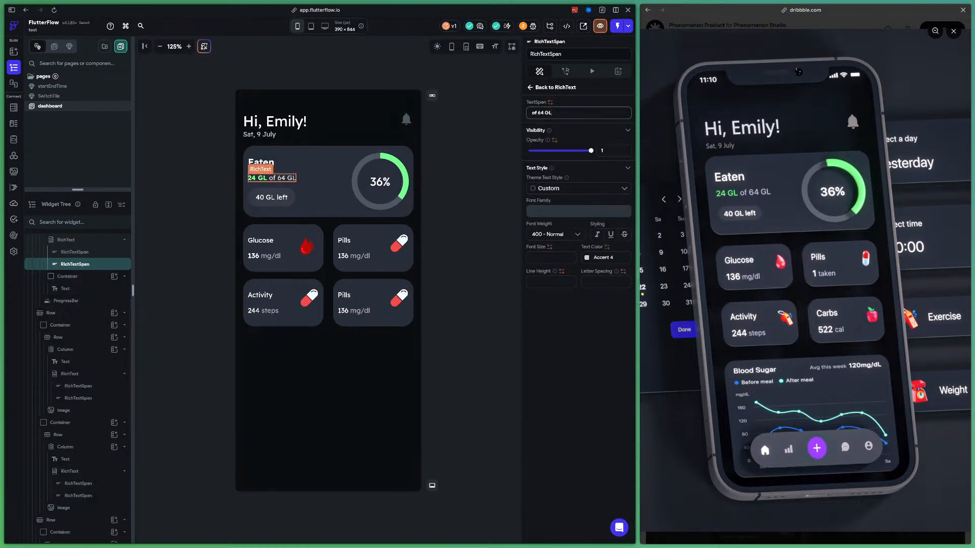
left_click(603, 257)
type("#b5b4cd")
key("Return")
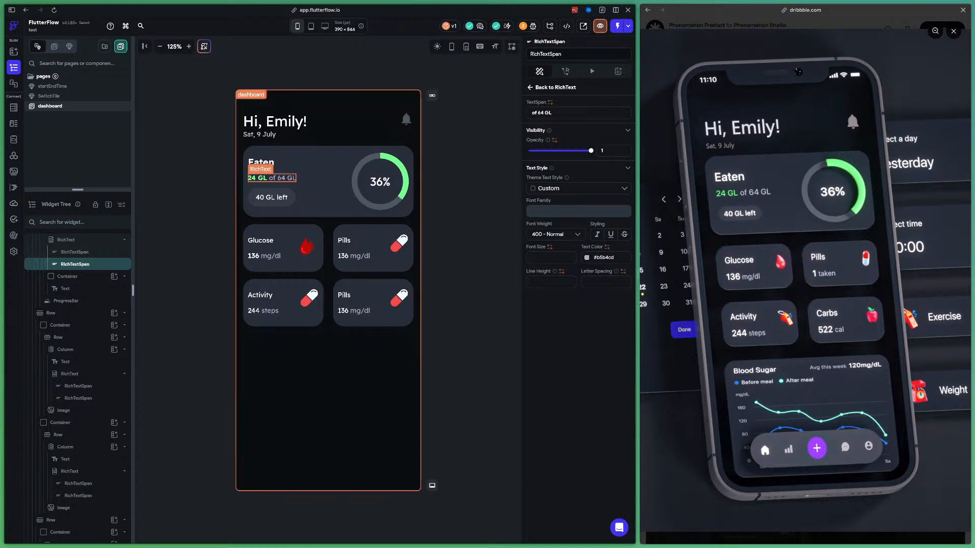
Select the Activity card's image, switch to Flaticon and search its icons for "whistle".
left_click(310, 297)
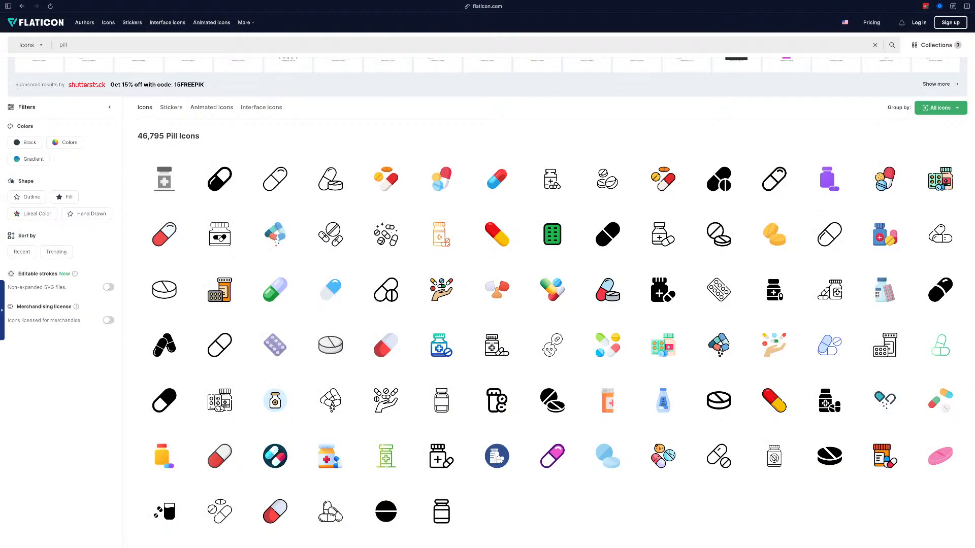
double_click(63, 45)
type("whistle")
key("Return")
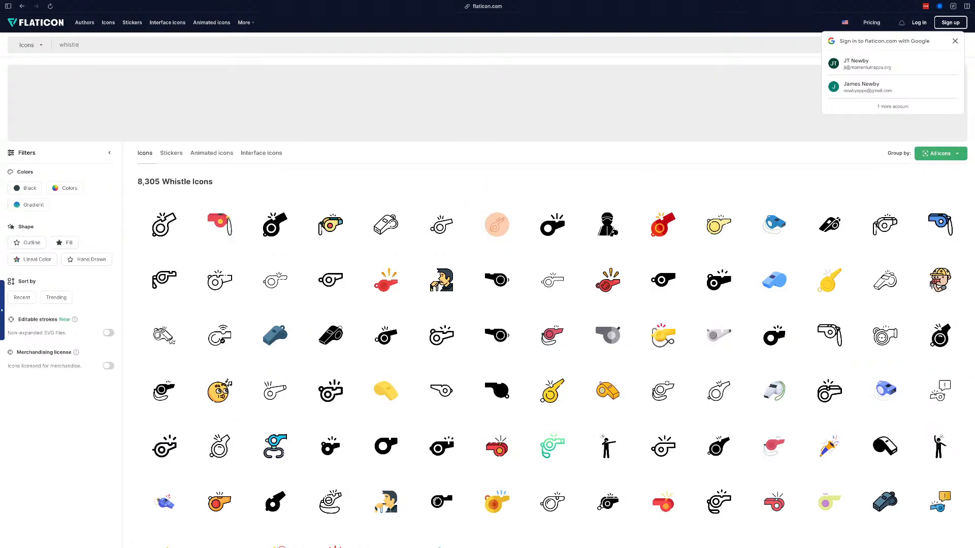
Download the red whistle icon from the first result row as a free PNG and use it as the Activity card's image.
mouse_move(331, 225)
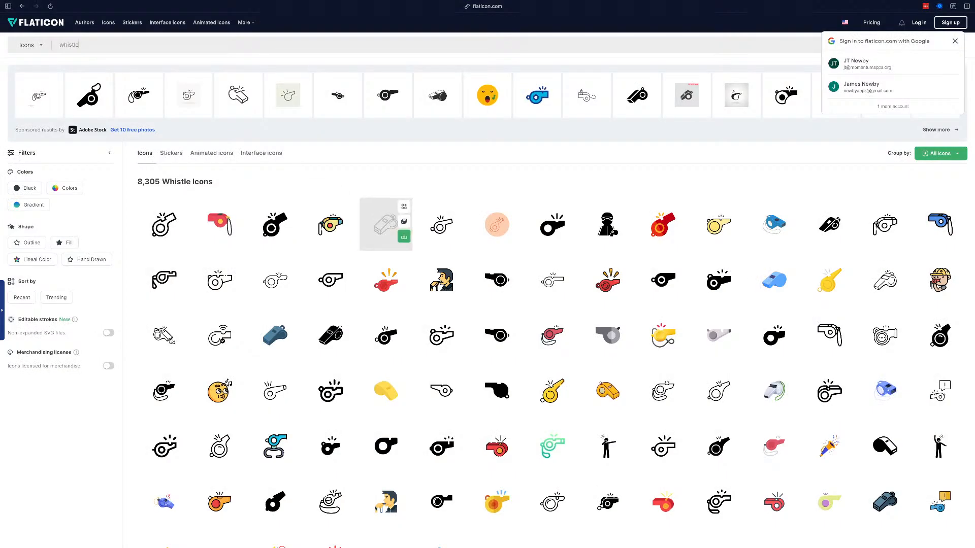
mouse_move(386, 280)
scroll(386, 280, "down", 2)
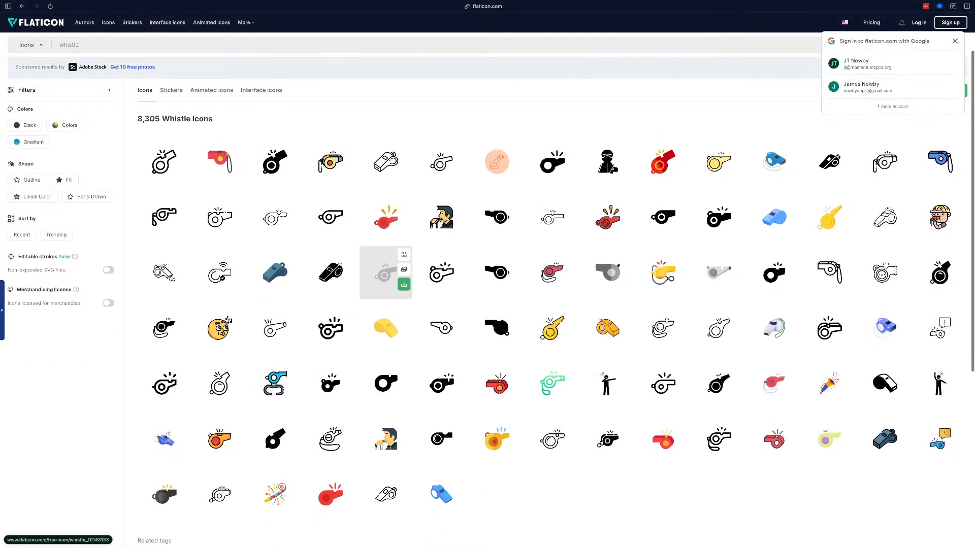
scroll(386, 280, "up", 2)
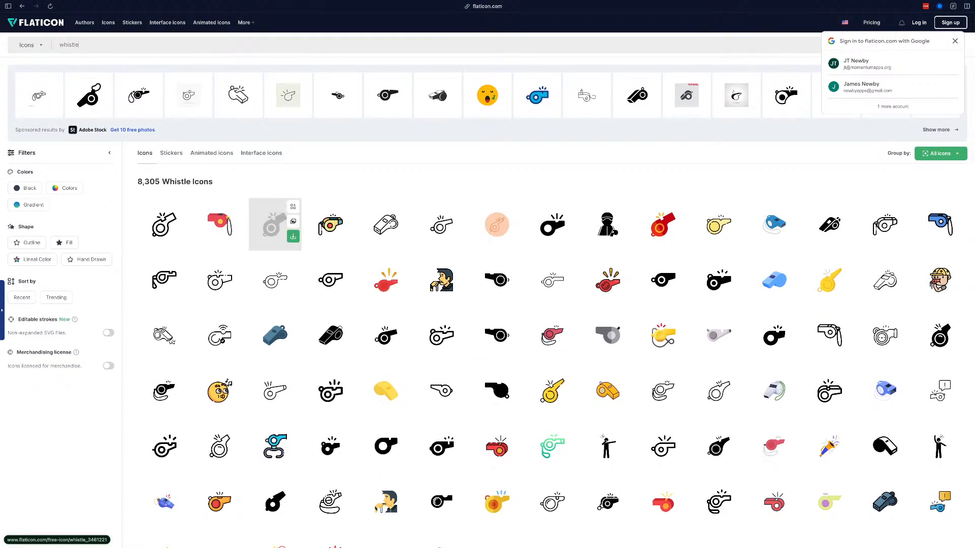
mouse_move(219, 225)
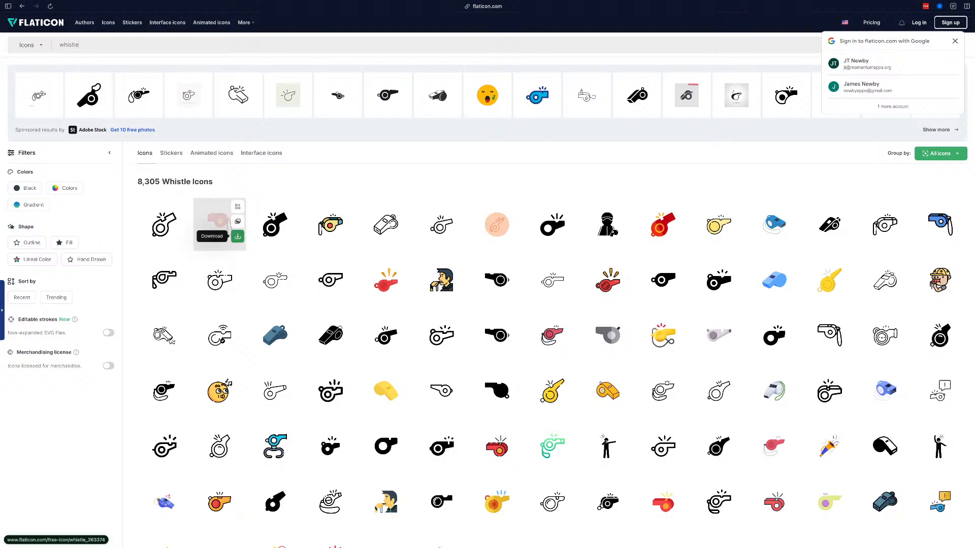
left_click(238, 236)
left_click(220, 281)
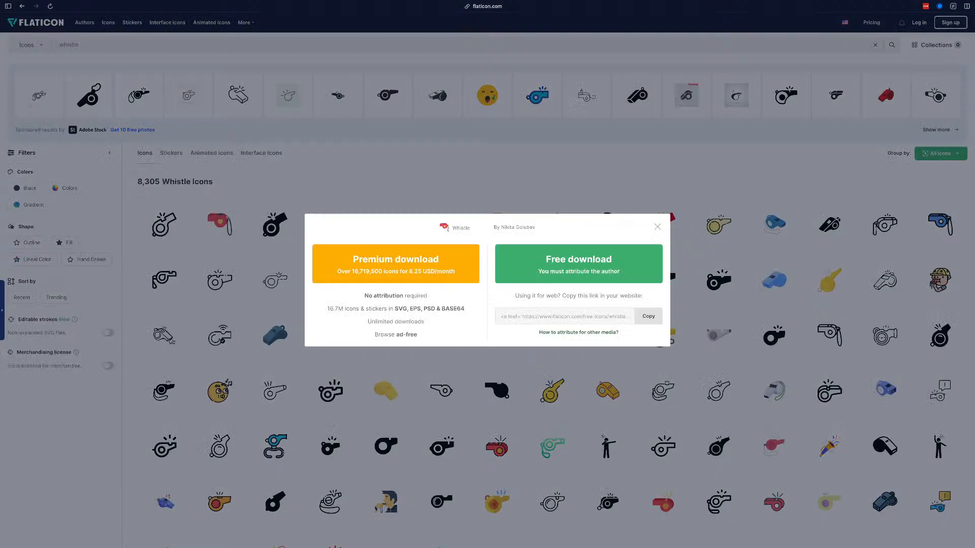
left_click(576, 261)
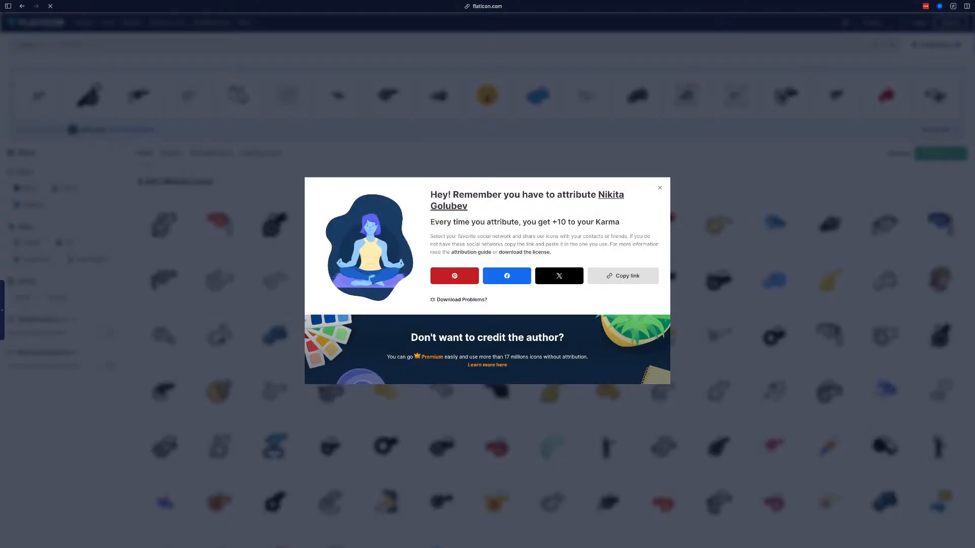
key("Escape")
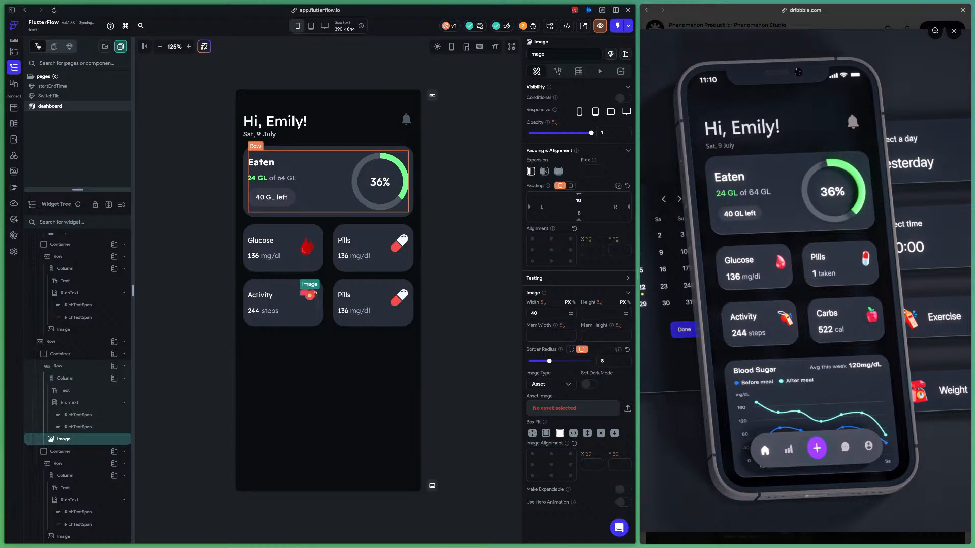
left_click(286, 303)
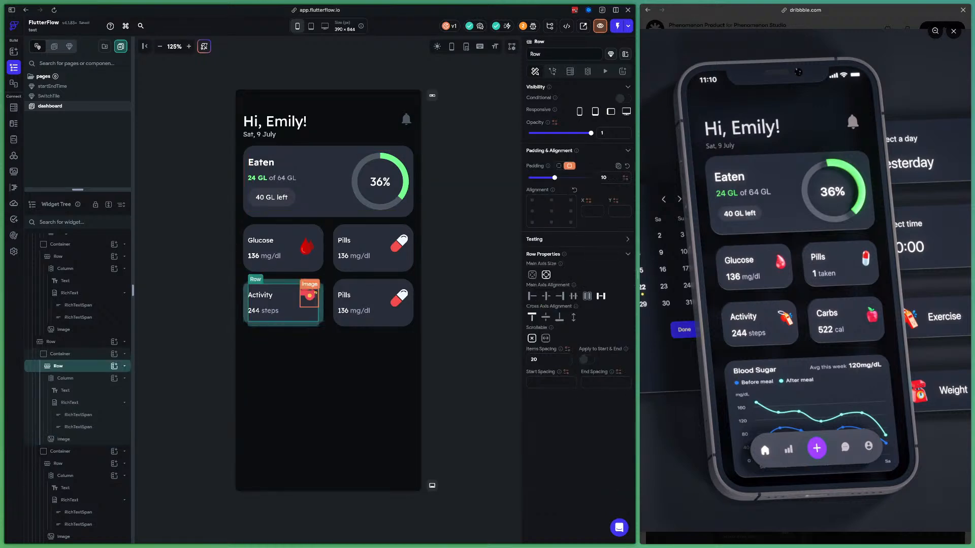
left_click(309, 296)
key("Escape")
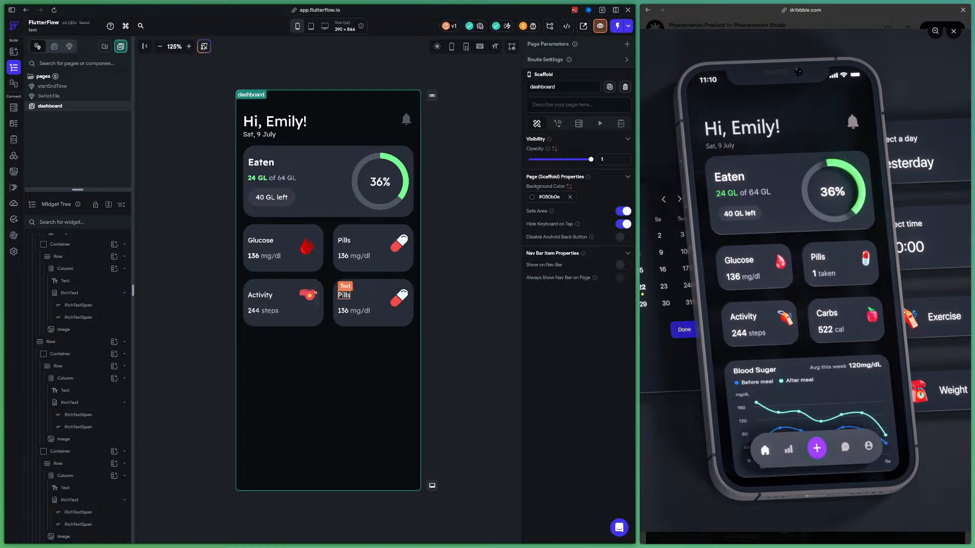
In the second card of the lower row, set the title to "Carbs" and the two value spans to "522" and "cal".
left_click(344, 295)
left_click(535, 128)
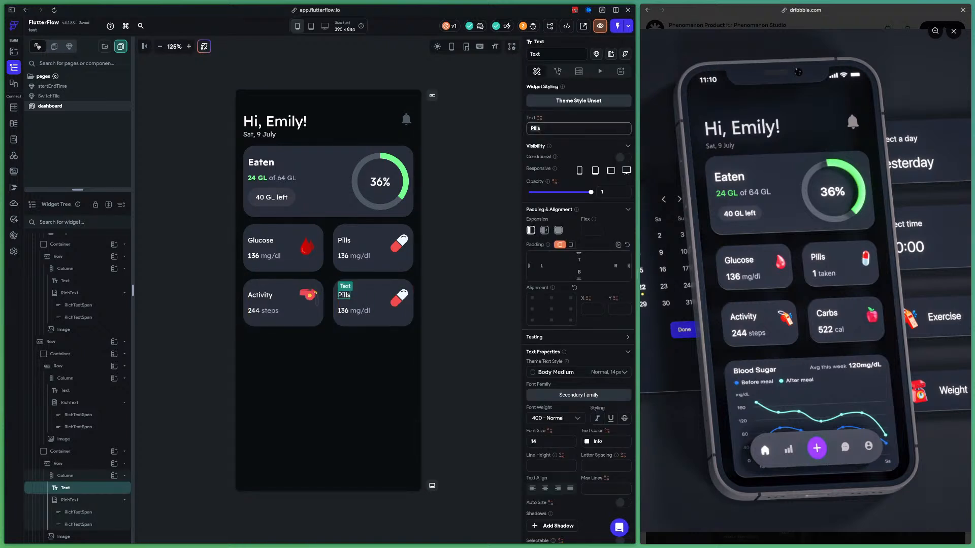
type("Carbs")
left_click(353, 311)
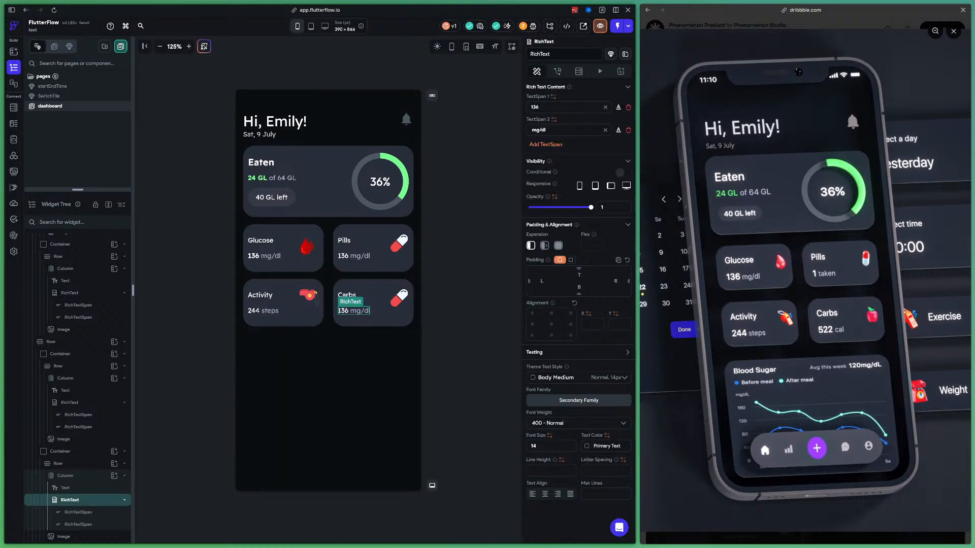
left_click(535, 107)
type("522")
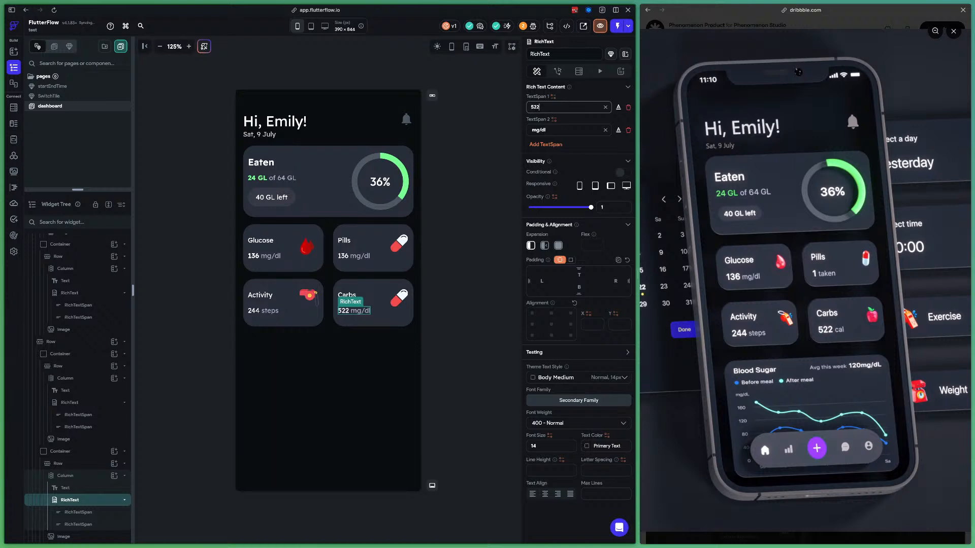
left_click(538, 130)
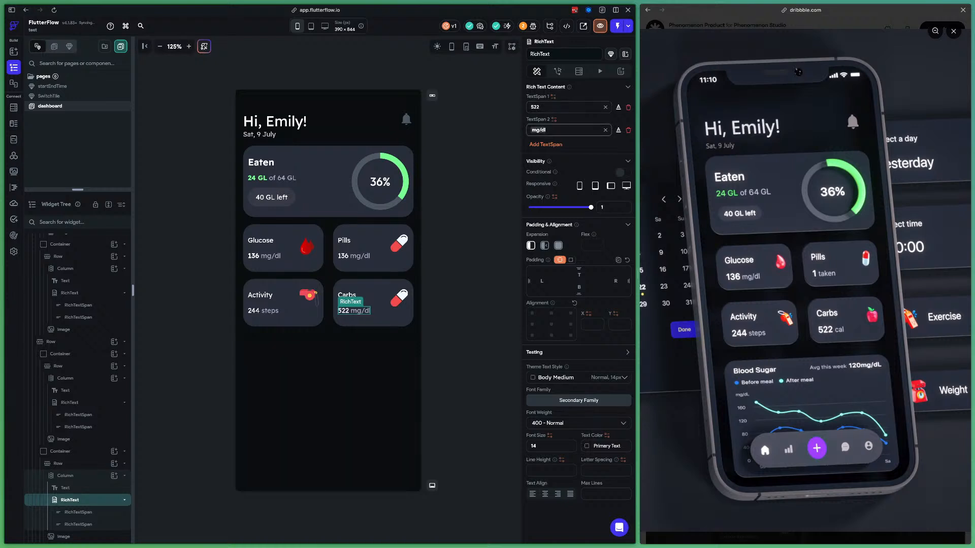
type("cal")
Select the Carbs card's image, switch to Flaticon and search its icons for "strawberry".
left_click(407, 298)
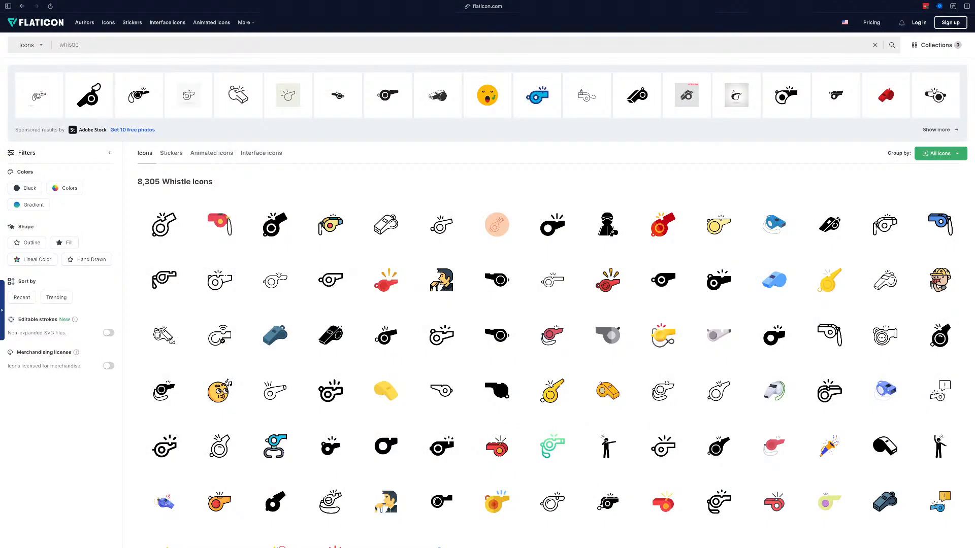
key("ctrl+a")
type("strawberry")
key("Return")
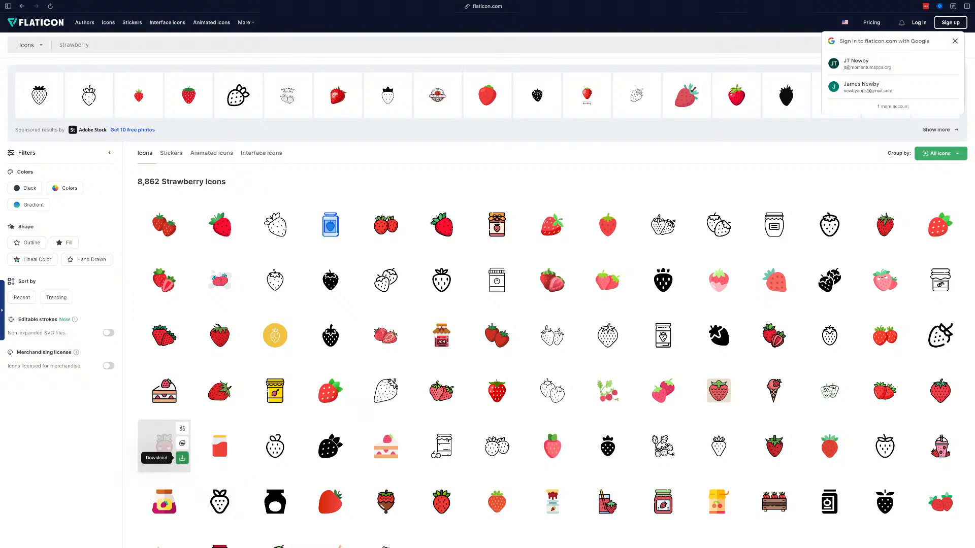
Download the strawberry icon at the start of the fifth result row as a free PNG and use it as the Carbs card's image.
mouse_move(237, 428)
left_click(238, 458)
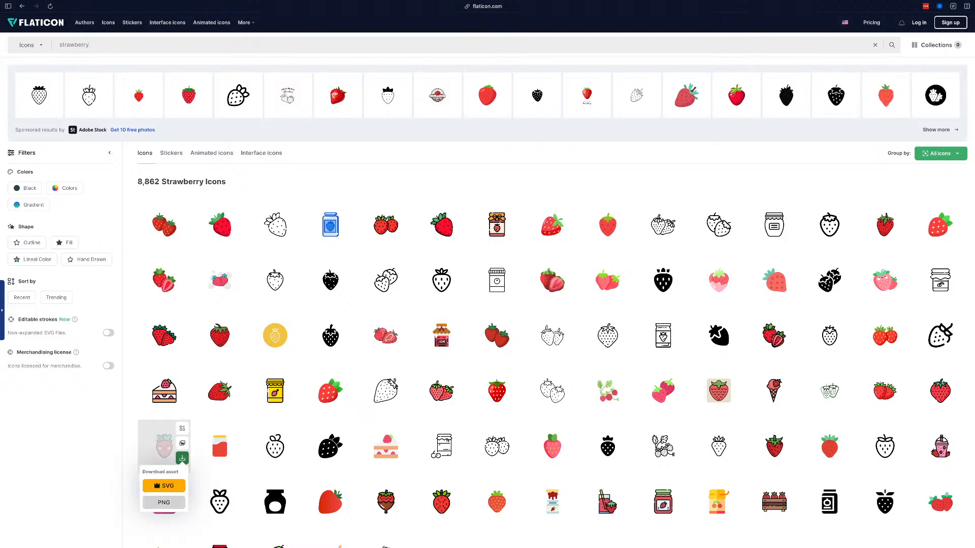
left_click(163, 503)
left_click(579, 264)
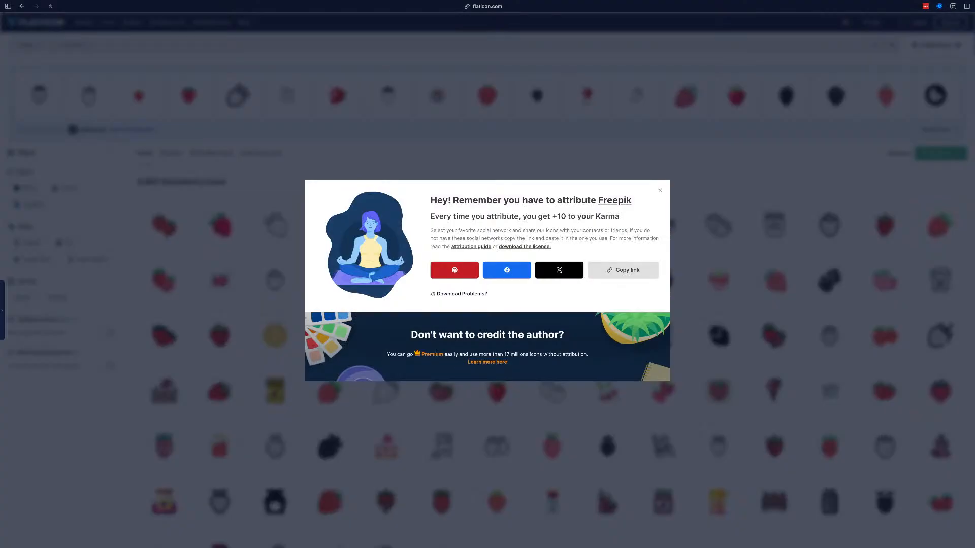
key("Escape")
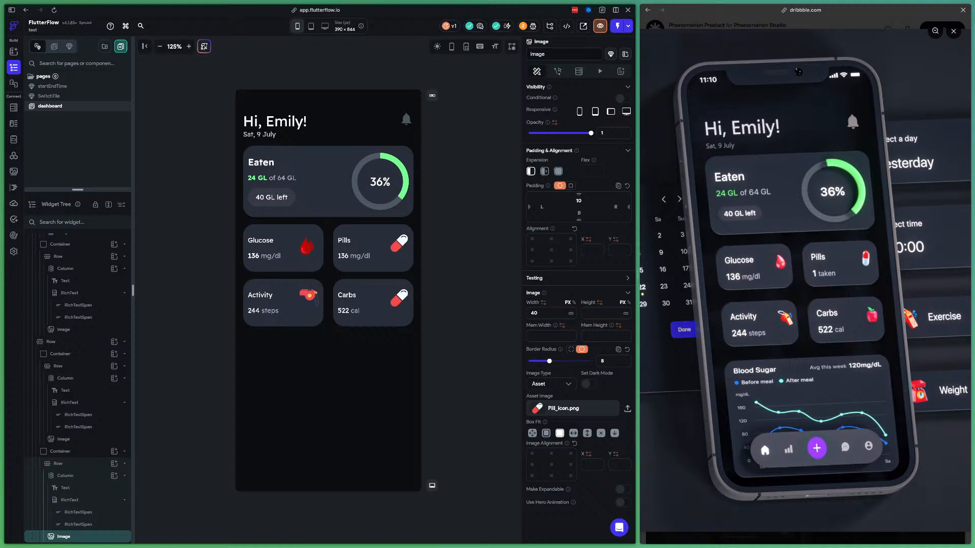
key("ctrl+v")
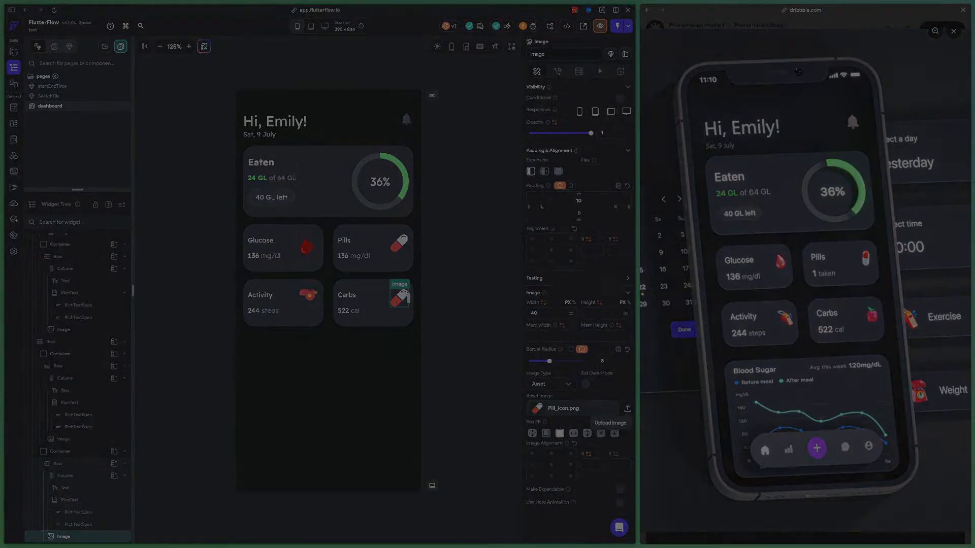
double_click(380, 181)
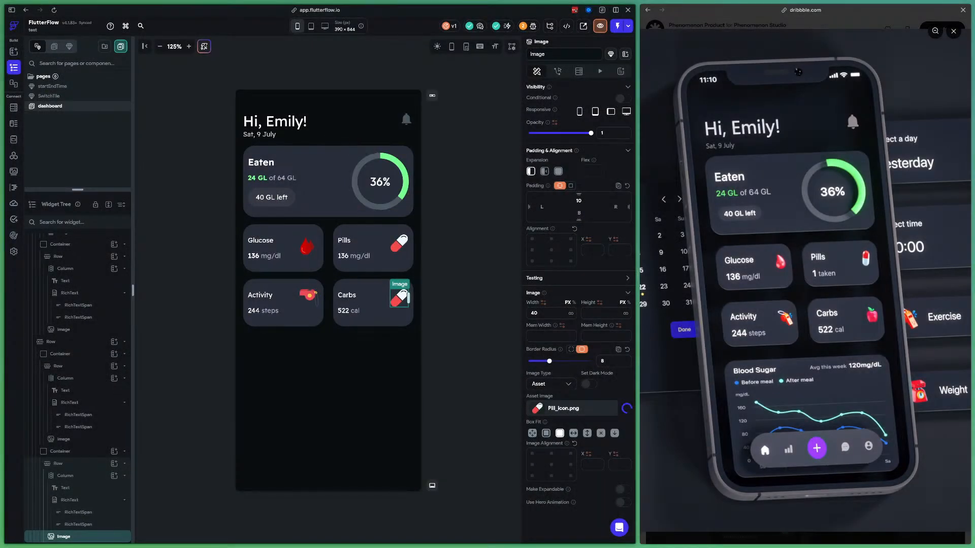
left_click(470, 213)
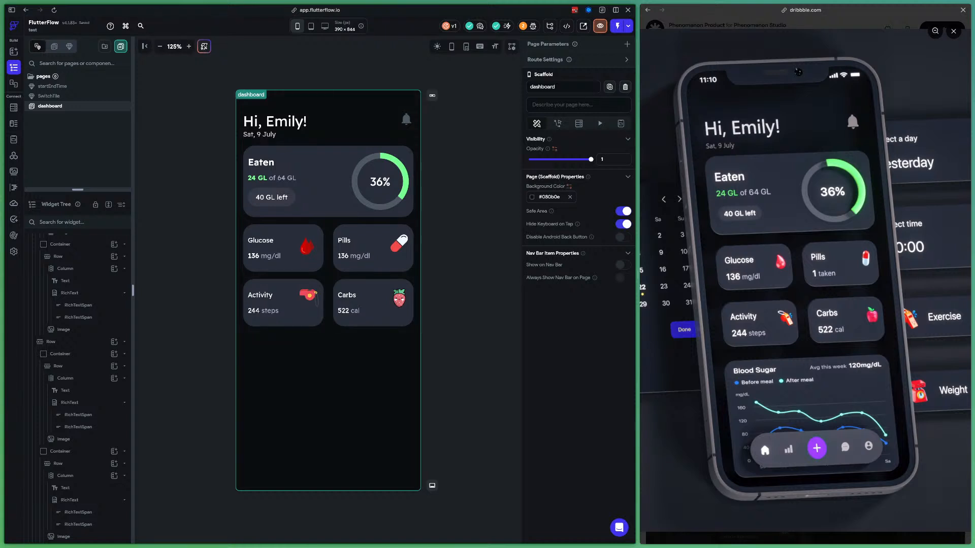
Copy the Eaten card's container and paste it into the main column below the Activity and Carbs cards.
scroll(78, 311, "up", 5)
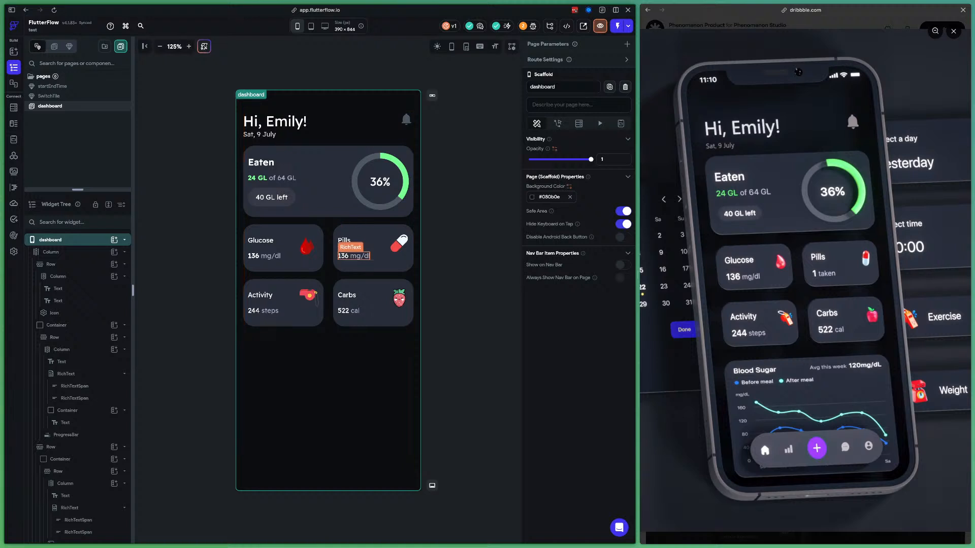
left_click(332, 212)
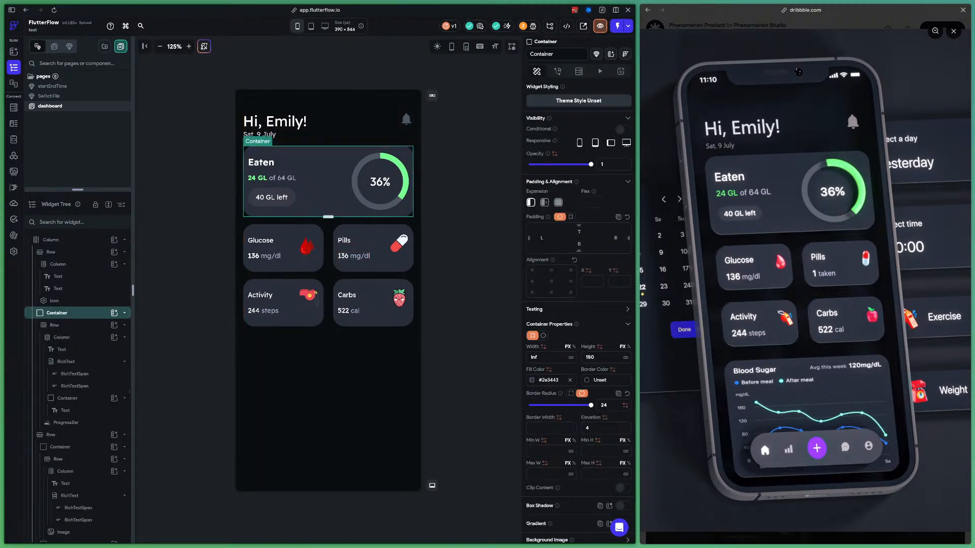
key("super+c")
left_click(347, 367)
key("super+v")
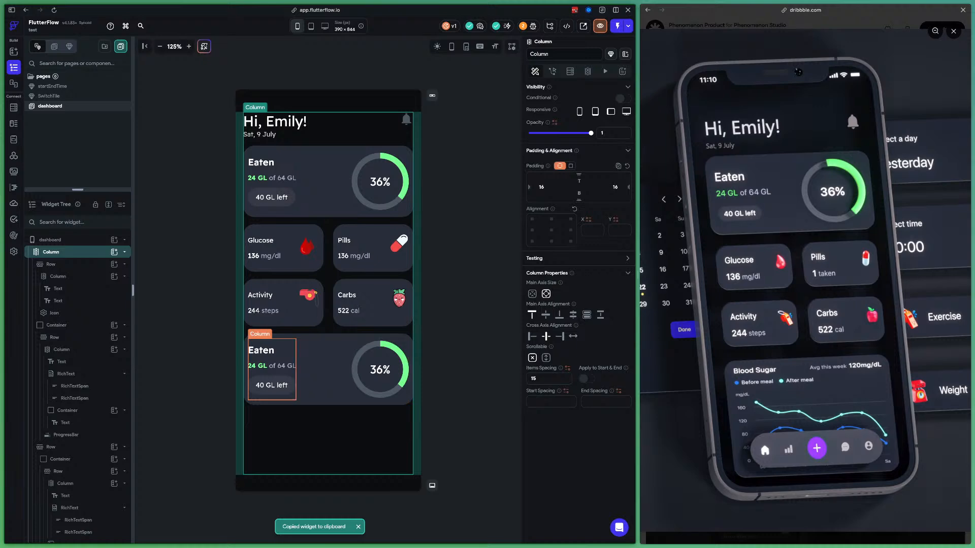
Delete the text column and the progress ring from the copied card and clear its row's padding.
left_click(287, 355)
key("Delete")
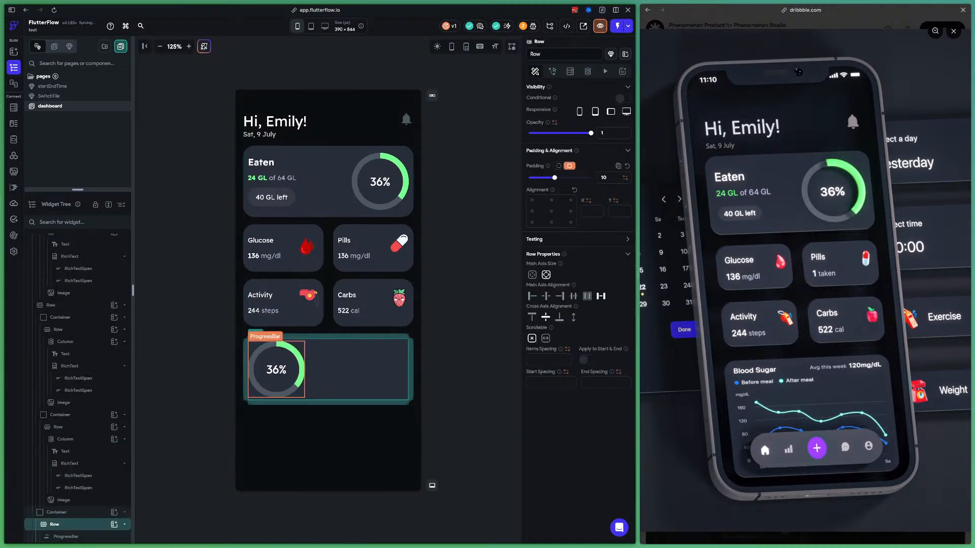
left_click(276, 370)
key("Delete")
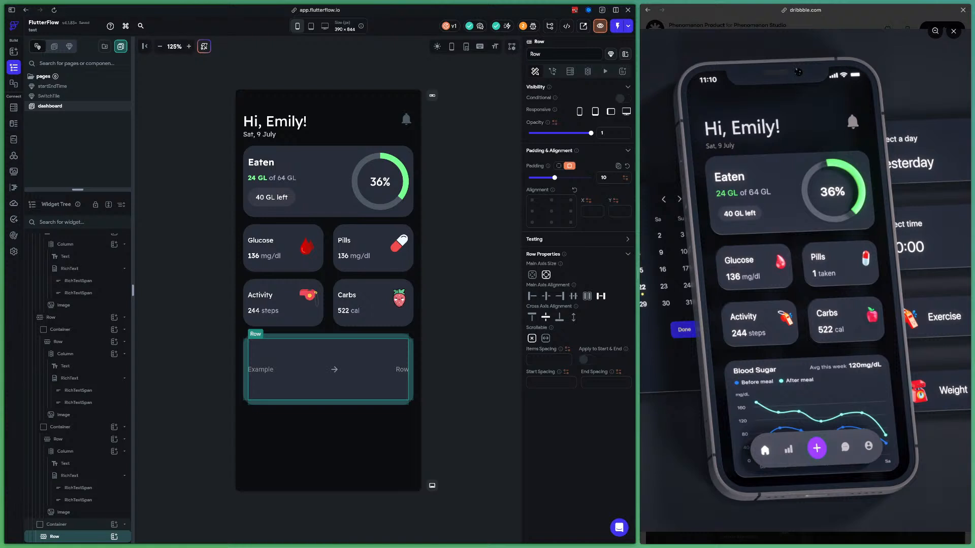
left_click(559, 166)
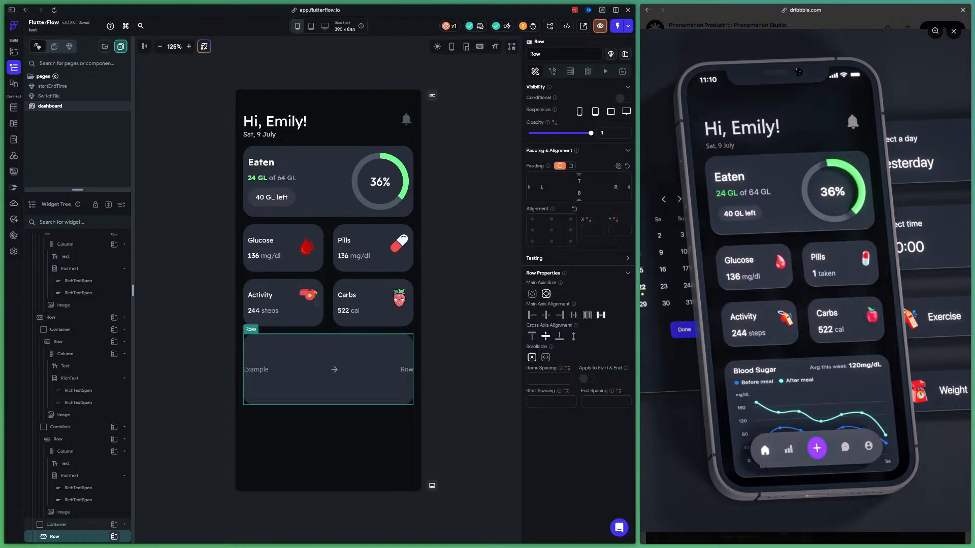
Add a Text widget and a RichText widget to the empty row of the copied card.
left_click(115, 537)
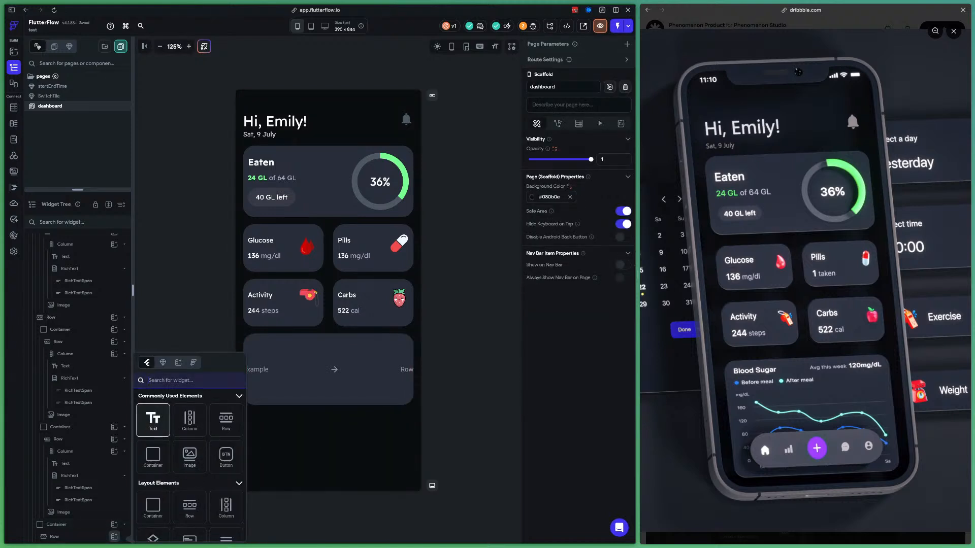
left_click(153, 419)
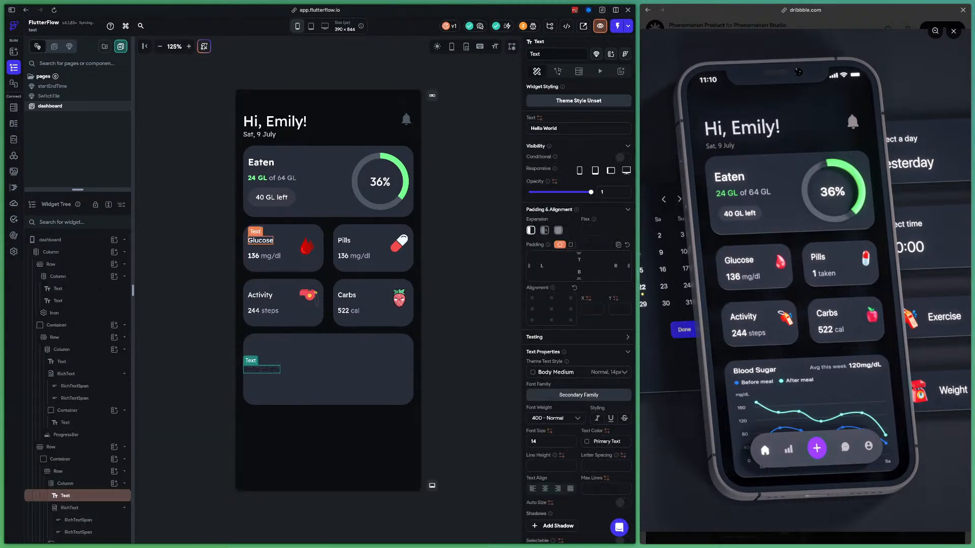
scroll(77, 386, "down", 5)
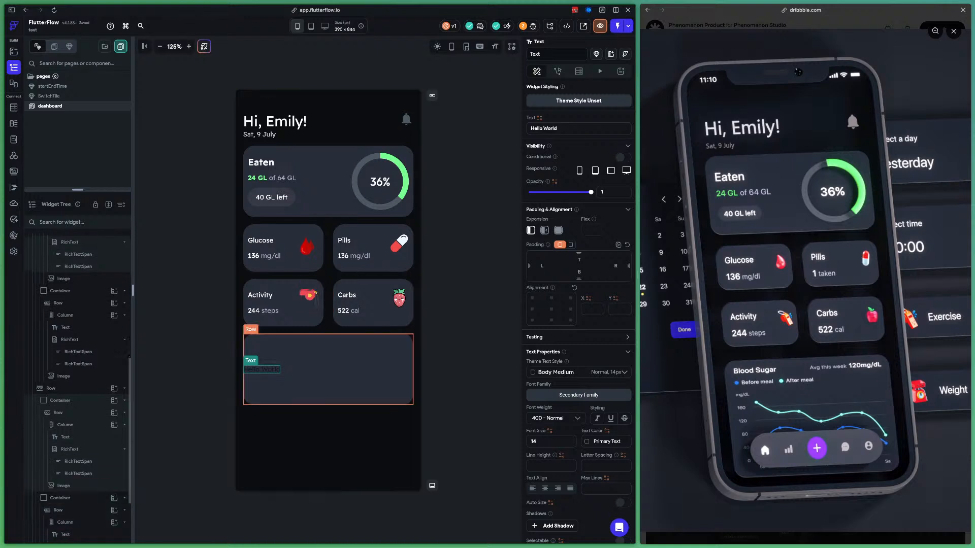
scroll(77, 508, "down", 2)
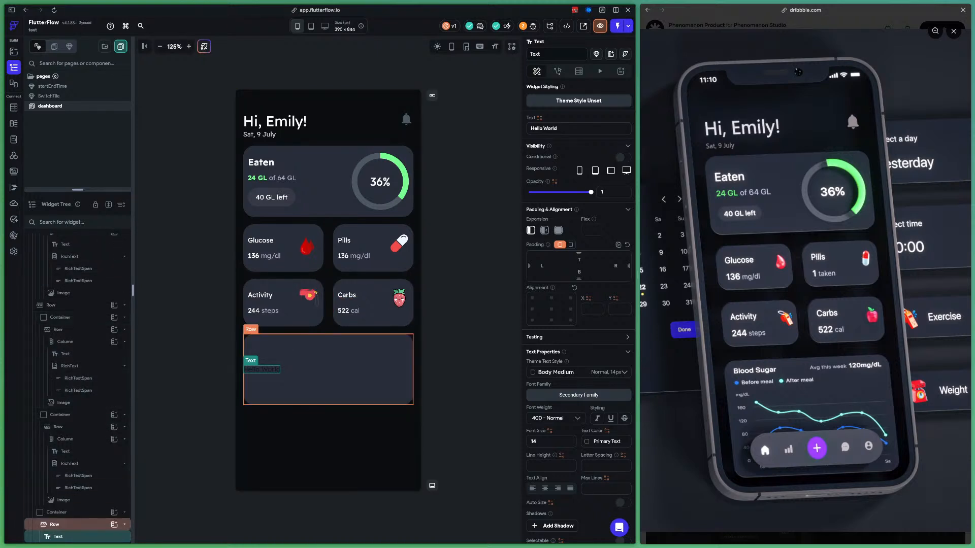
left_click(115, 525)
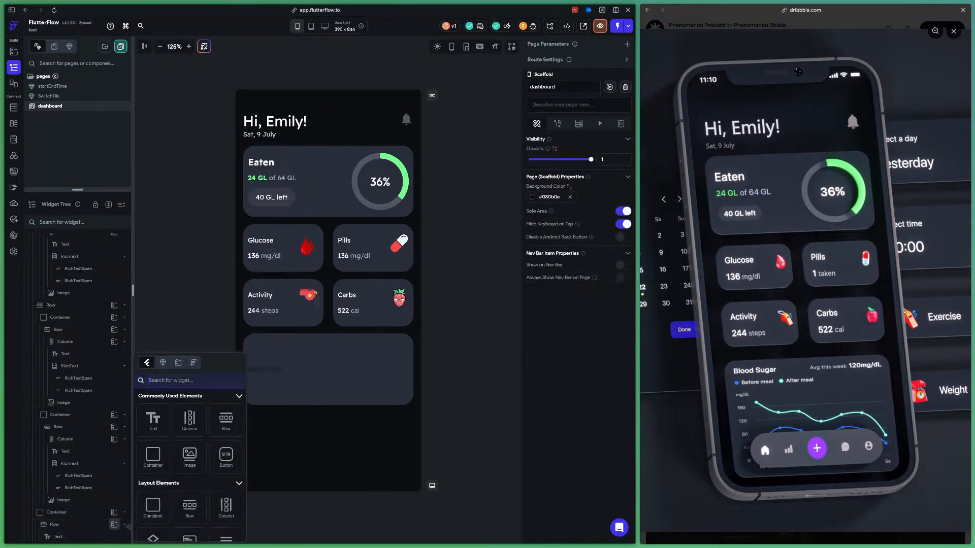
type("rich")
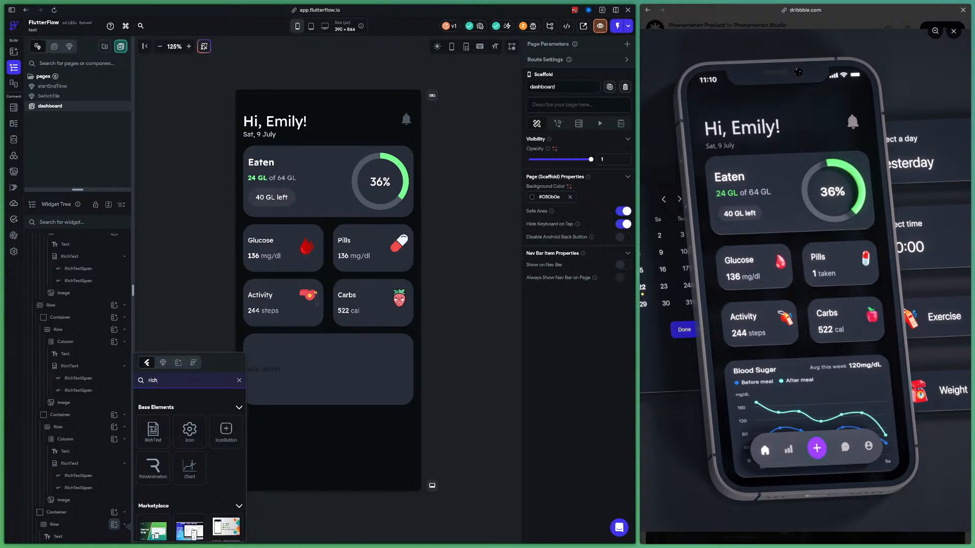
key("Return")
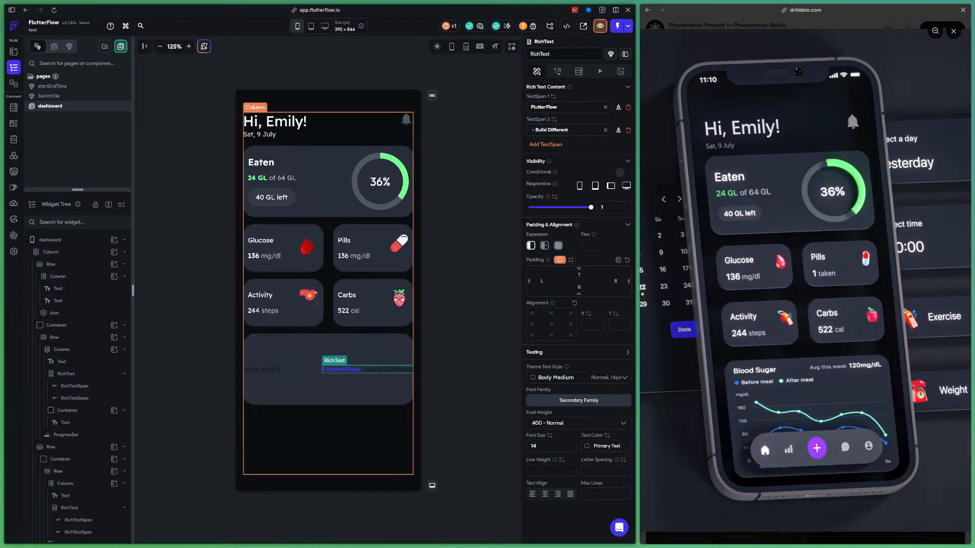
Wrap the row holding the Text and RichText widgets in a Column.
left_click(303, 388)
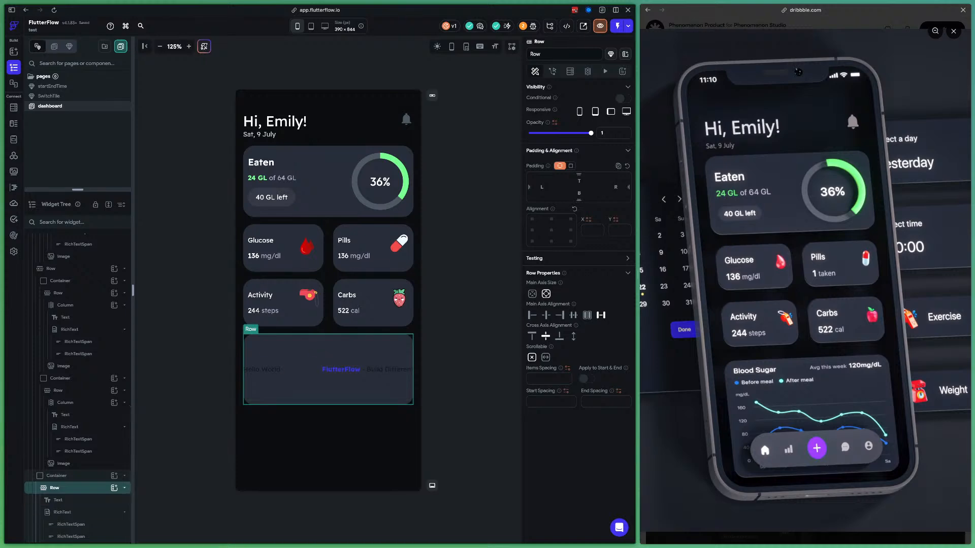
right_click(69, 488)
left_click(122, 437)
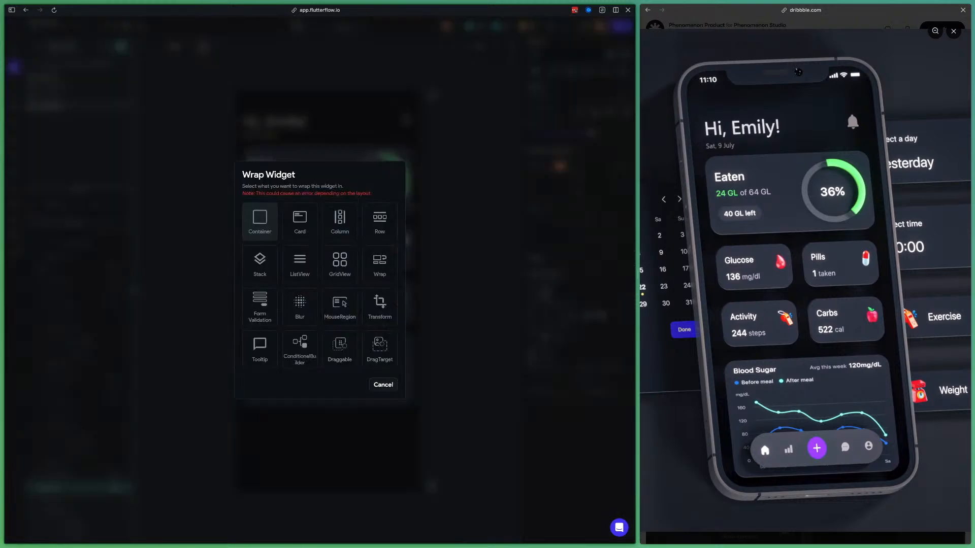
left_click(340, 221)
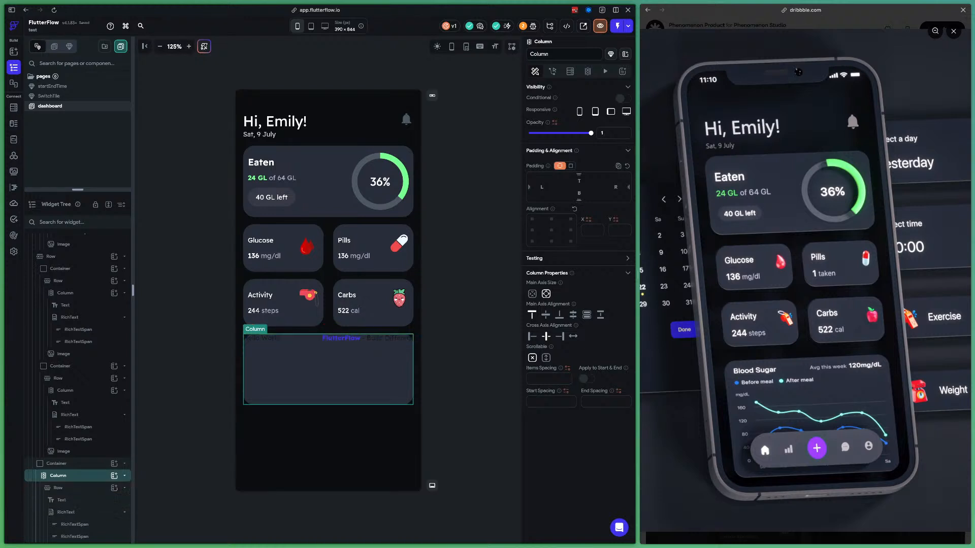
Add a Chart widget to the new Column, below the text row.
left_click(114, 476)
type("chart")
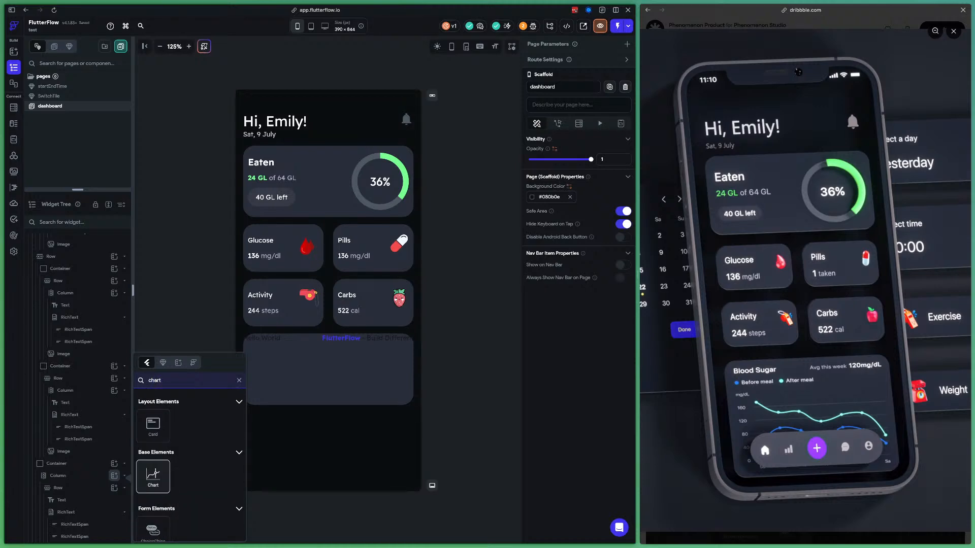
left_click(153, 476)
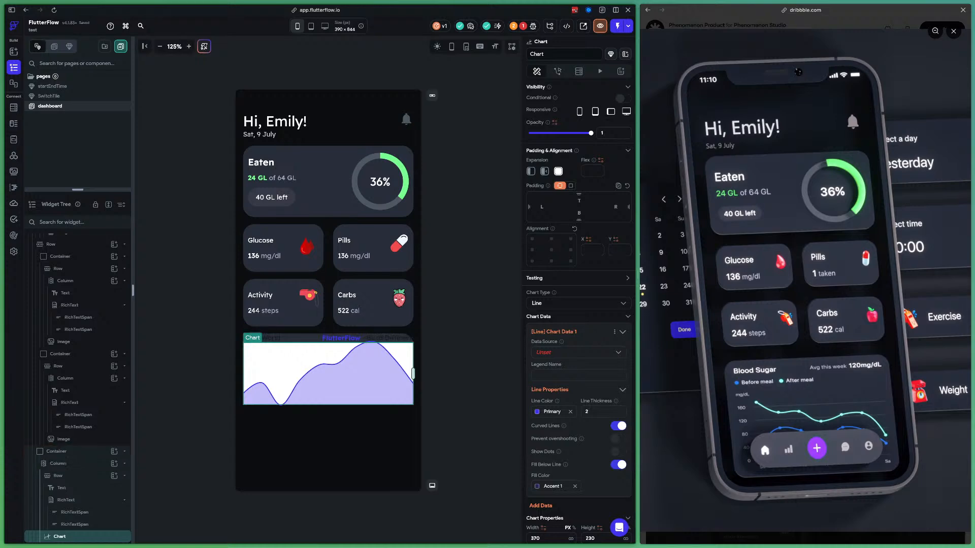
Try to clear the height of the container that holds the chart.
left_click(57, 452)
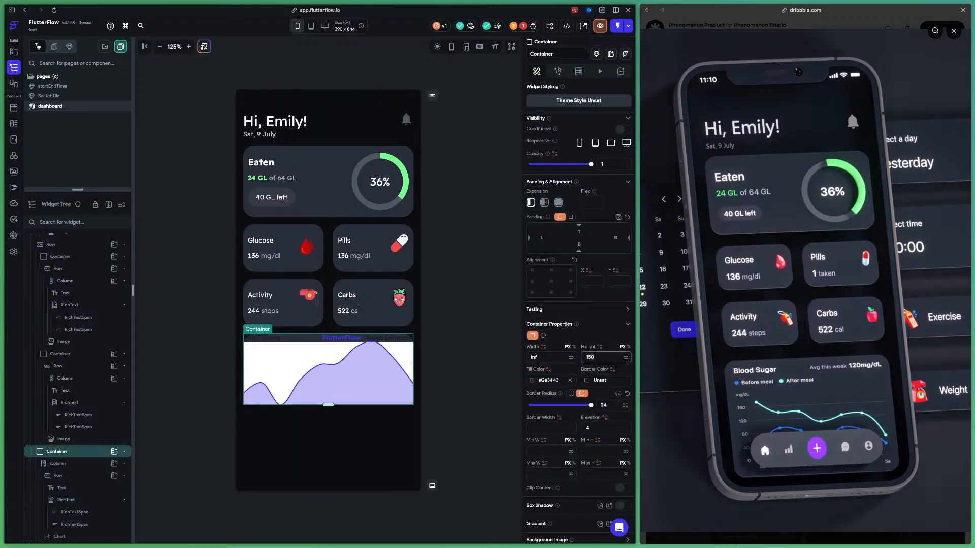
key("BackSpace")
key("BackSpace")
key("BackSpace")
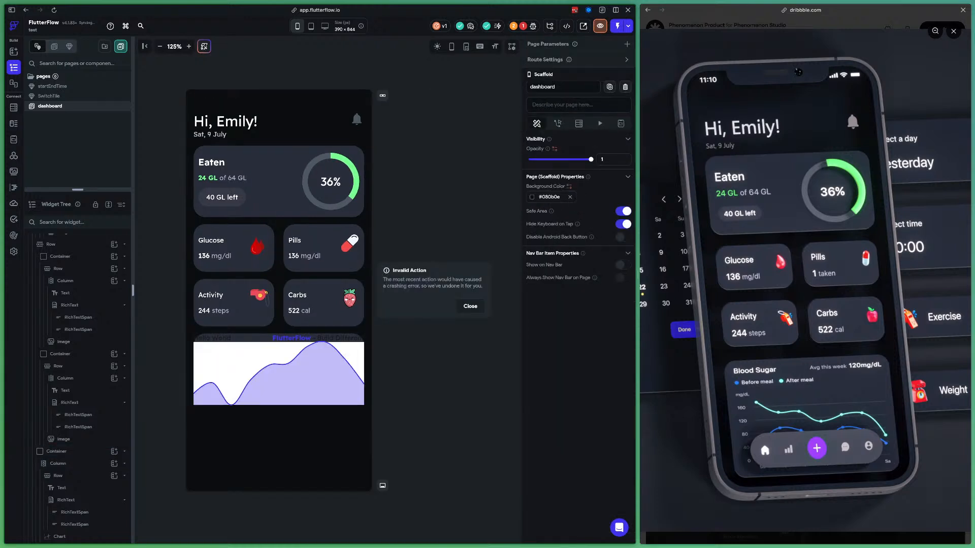
left_click(470, 306)
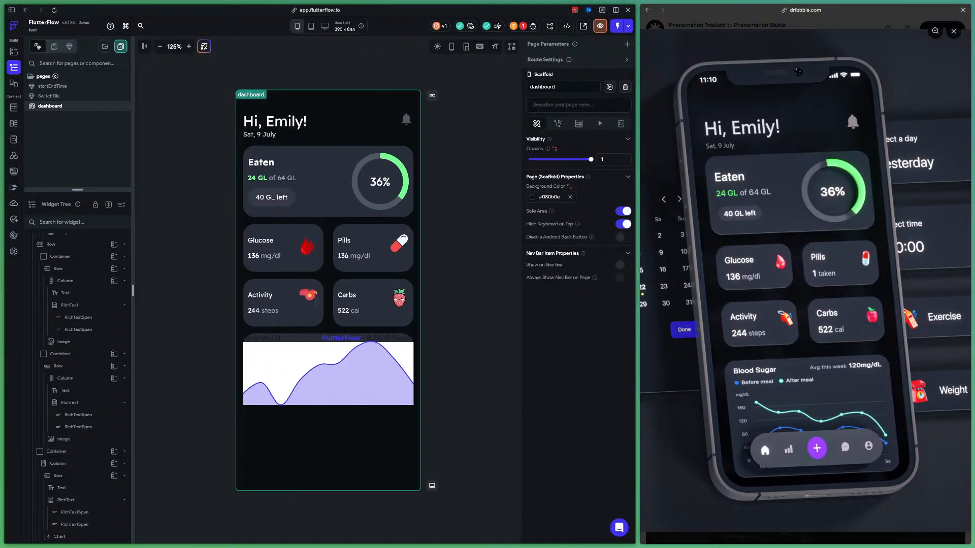
Set the height of the container that holds the chart to 250 px.
left_click(57, 451)
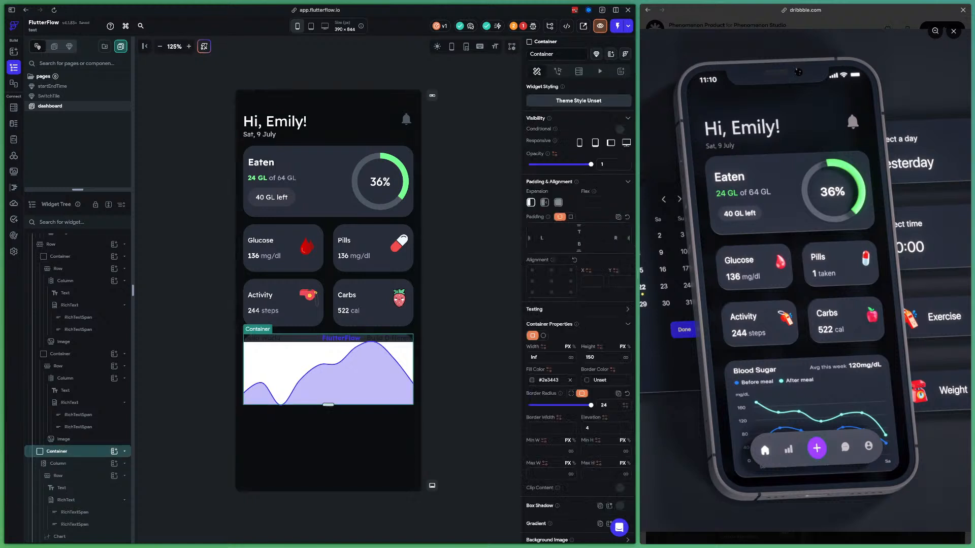
left_click(590, 357)
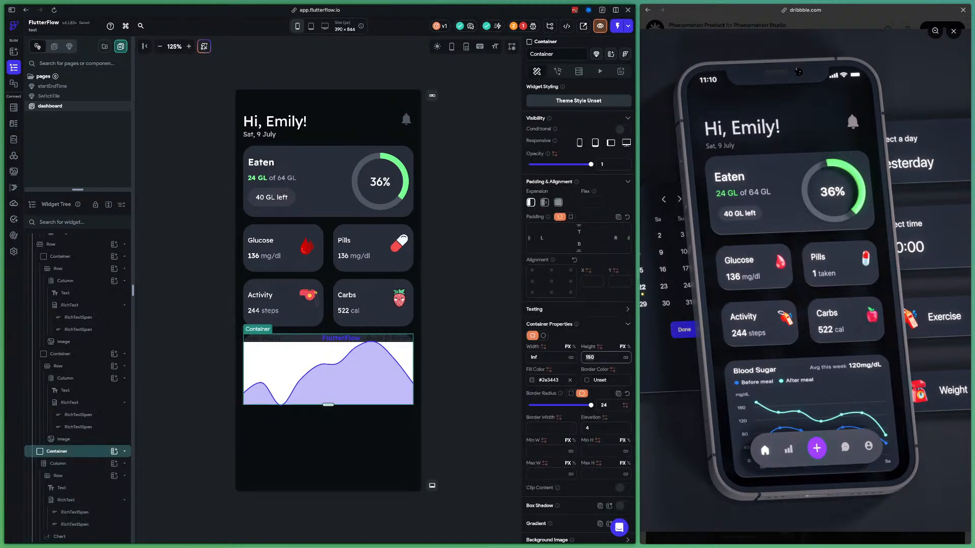
type("250")
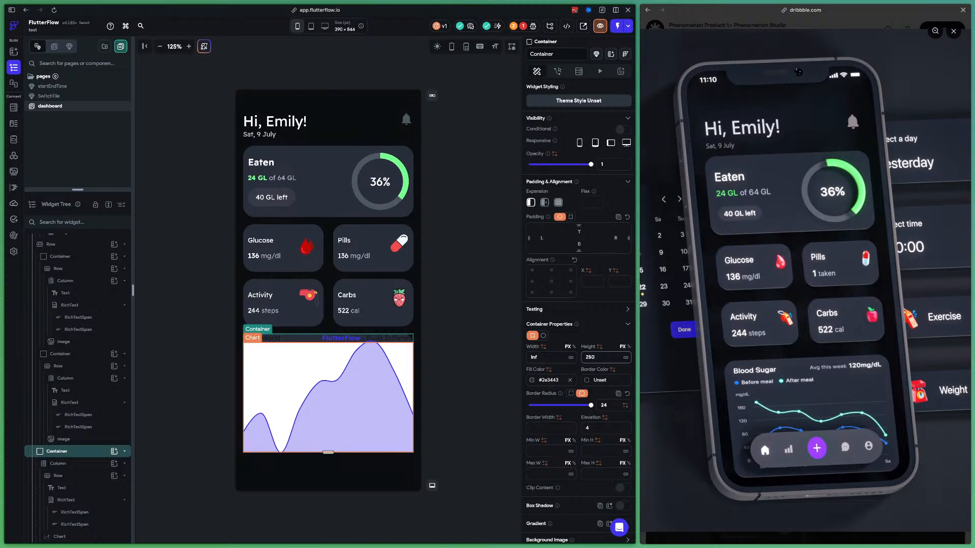
Set the data source of the Blood Sugar chart's first line data set to Numbers Lists.
left_click(328, 397)
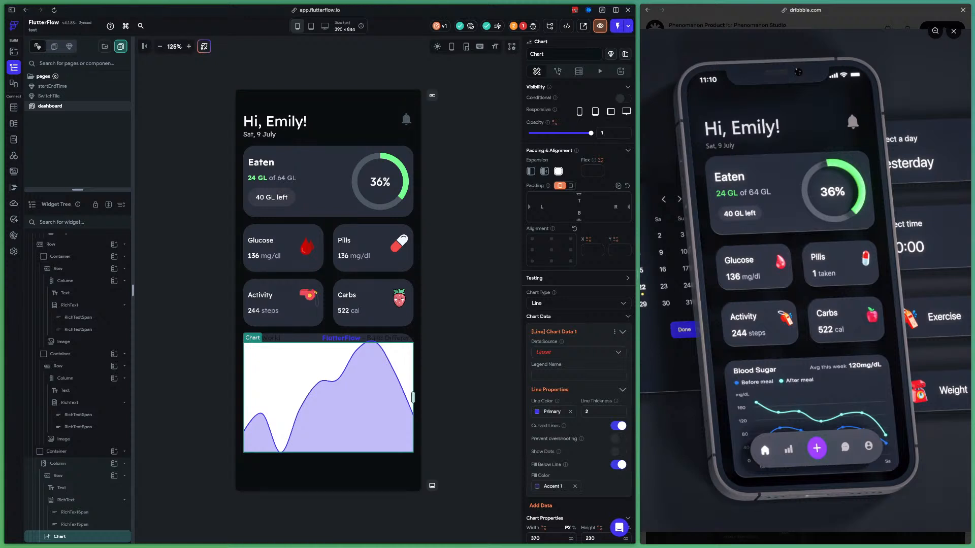
scroll(579, 312, "down", 2)
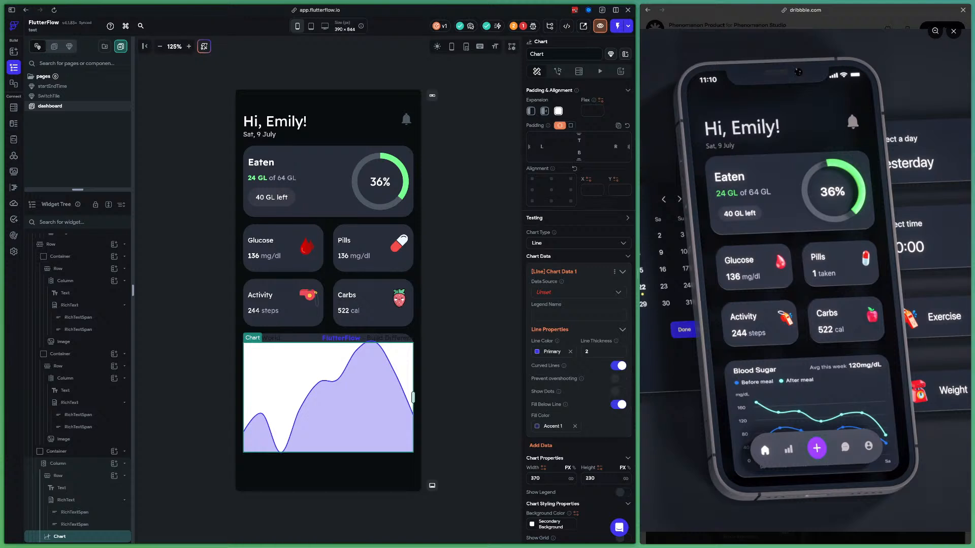
left_click(578, 292)
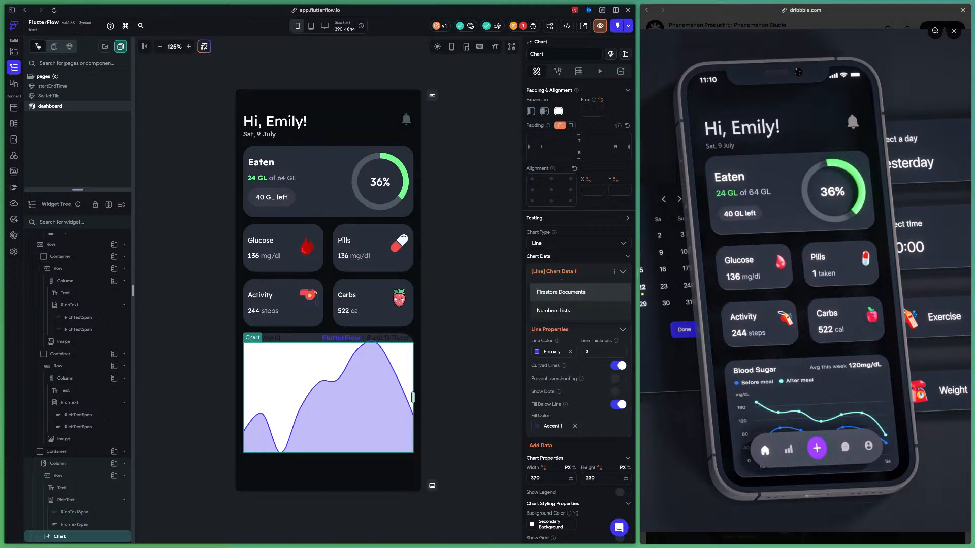
left_click(553, 311)
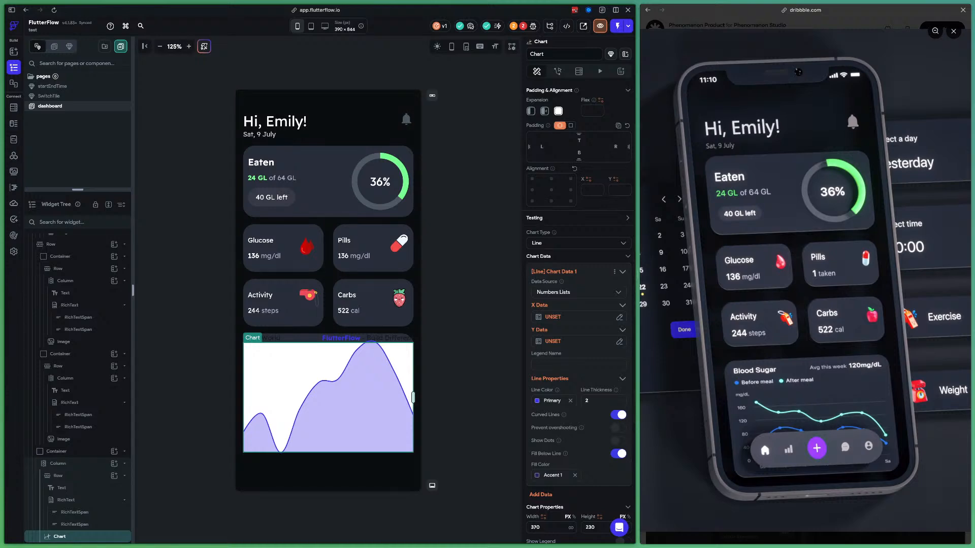
Create a new custom function for the chart's X Data that returns a non-nullable list of String.
left_click(553, 317)
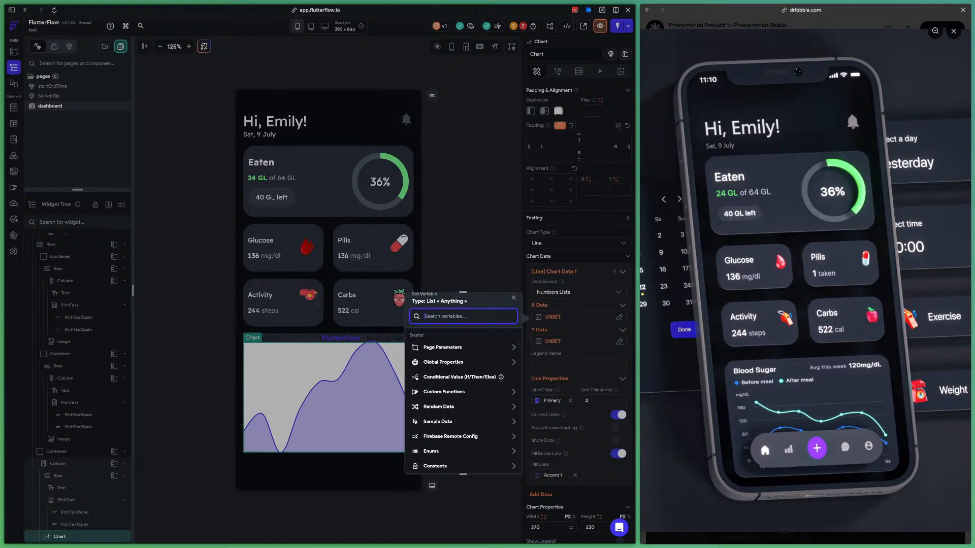
left_click(513, 392)
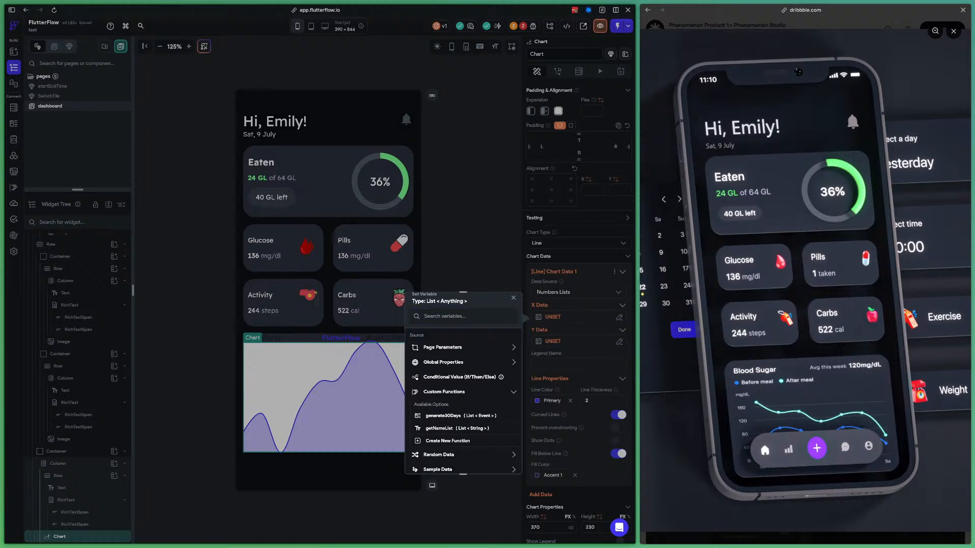
left_click(448, 440)
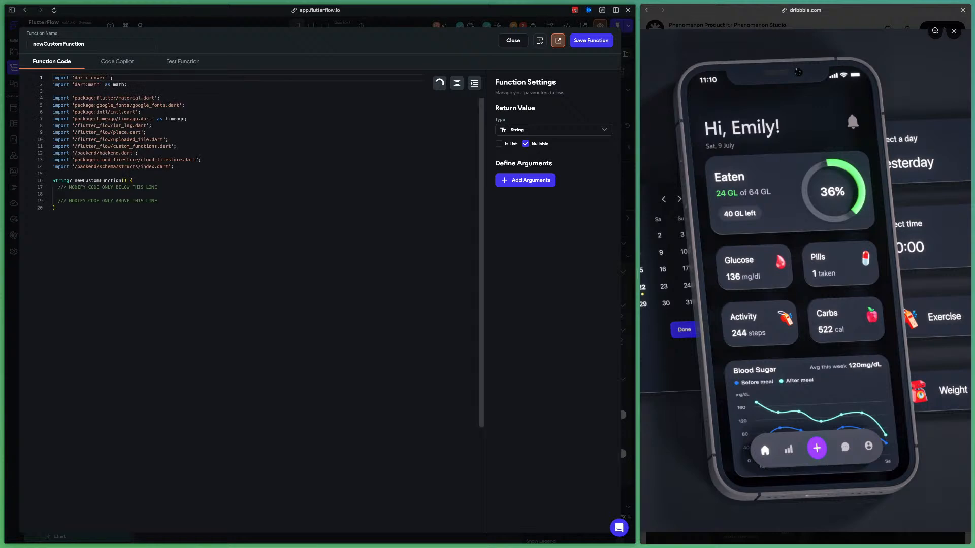
left_click(499, 144)
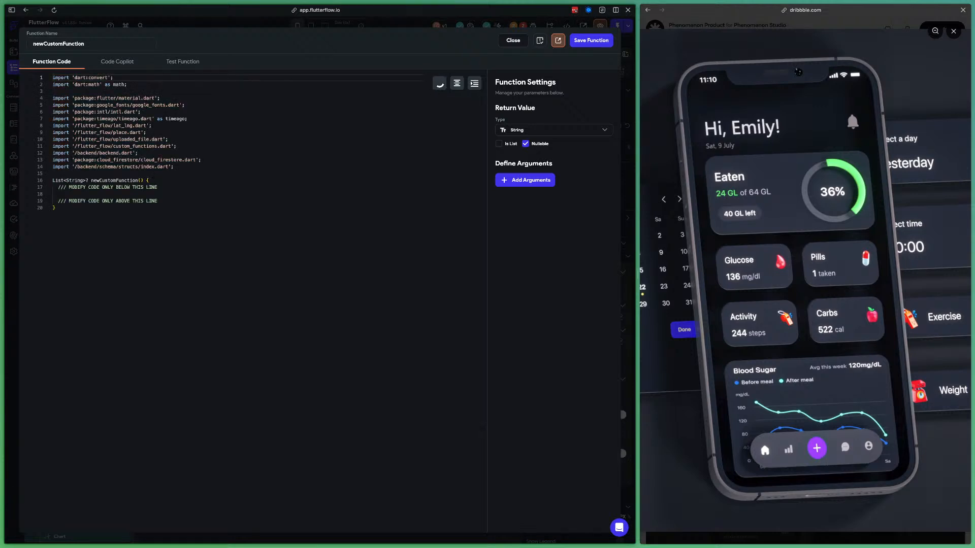
left_click(526, 143)
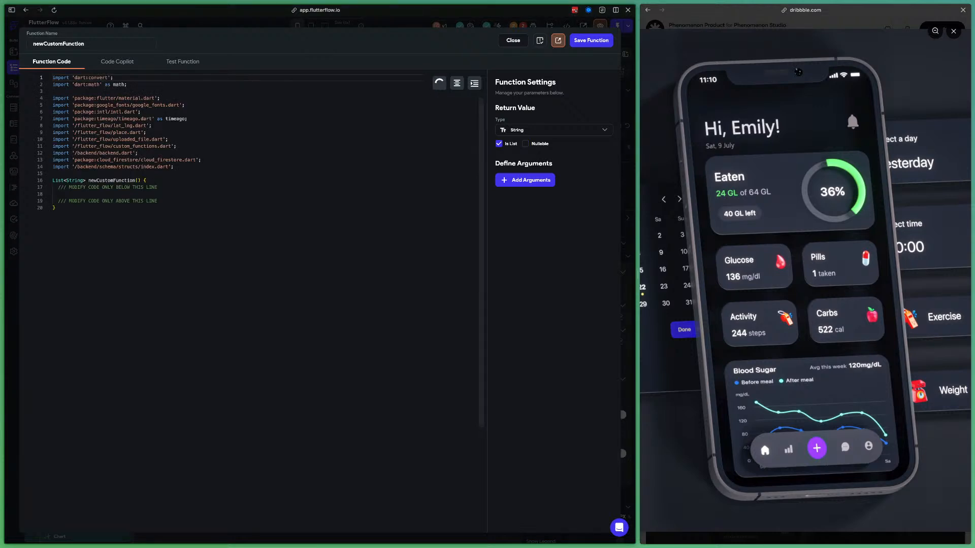
Make the function return ['Sun', 'Mon', 'Tue', 'Wed', 'Thur', 'Fri', 'Sat', 'Sun'] and save it as the chart's X Data.
left_click(59, 194)
type("retu")
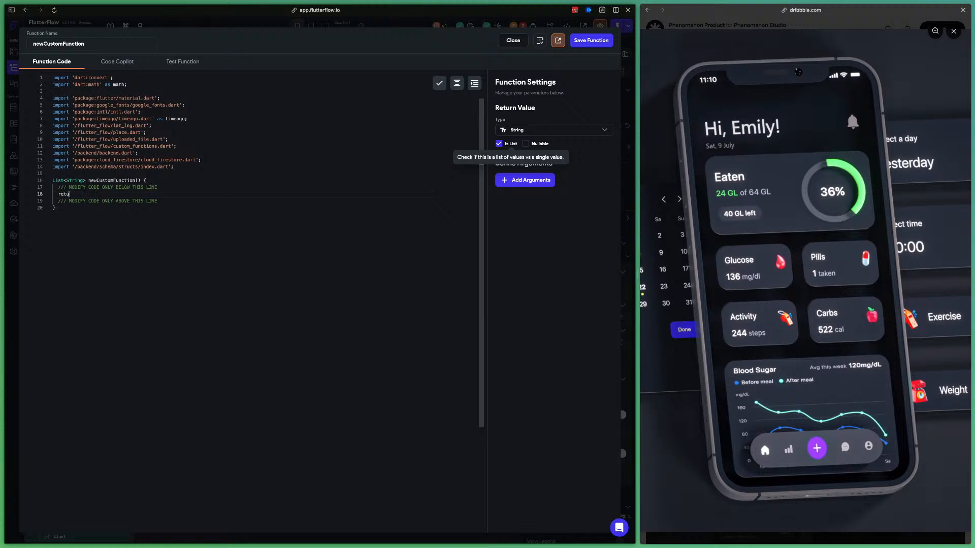
type("rn []")
type("'")
type("Su")
type(", '")
type("Mo")
type("', '")
type("Tue")
type("n")
left_click(88, 194)
type("n")
key("Right")
type(", 'Wed")
key("Right")
type(", 'Thur")
key("Right")
type(", 'Fri")
key("Right")
type(", 'Sat")
key("Right")
type(", 'Sun")
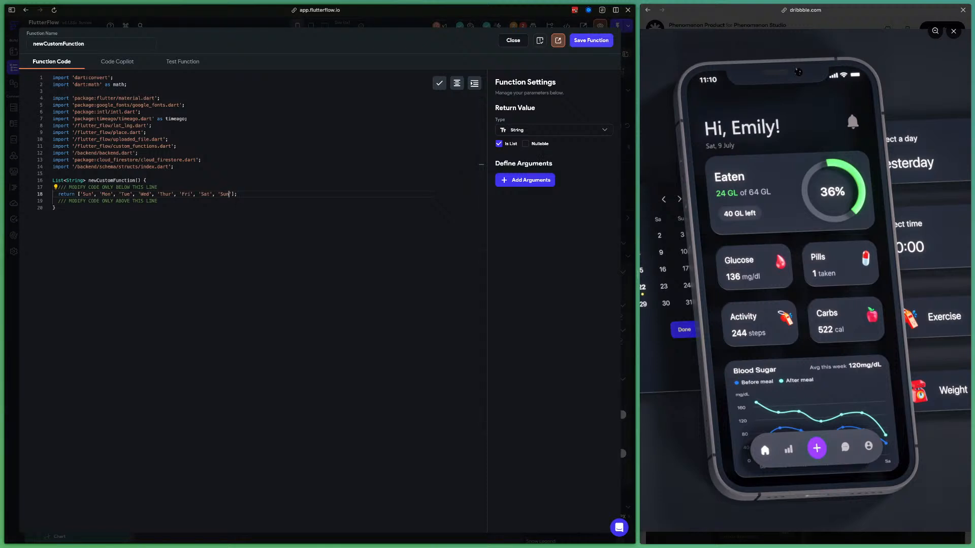
left_click(591, 41)
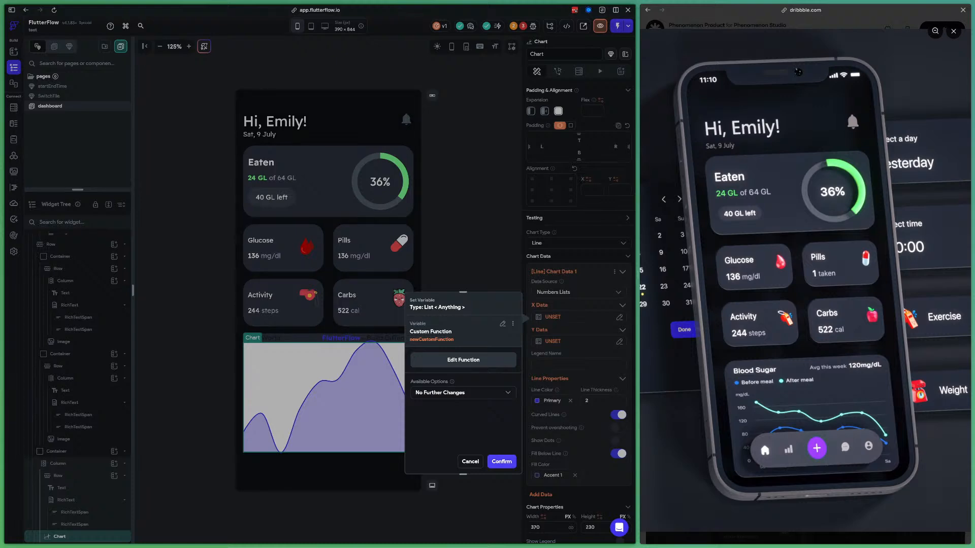
left_click(501, 462)
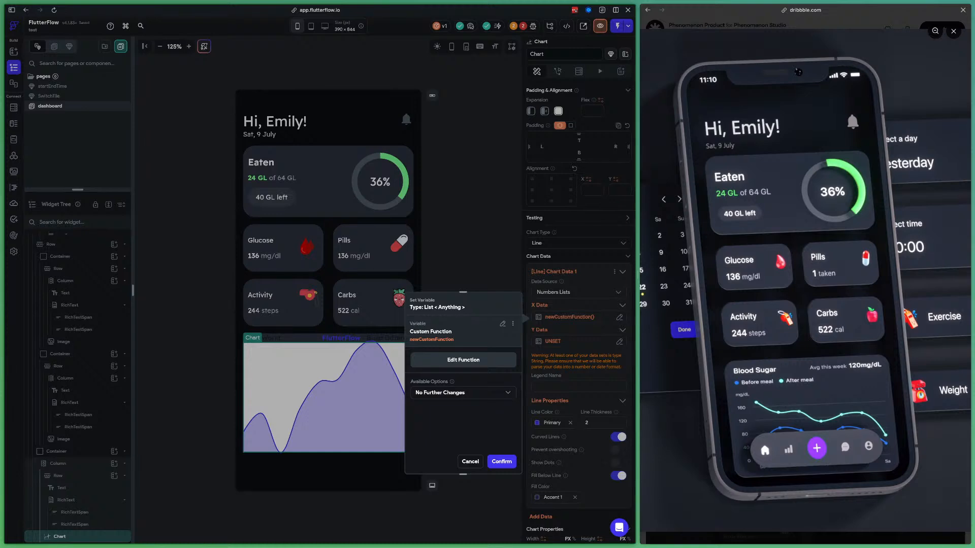
Rename the X Data custom function to daysOfTheWeek and save it.
left_click(464, 360)
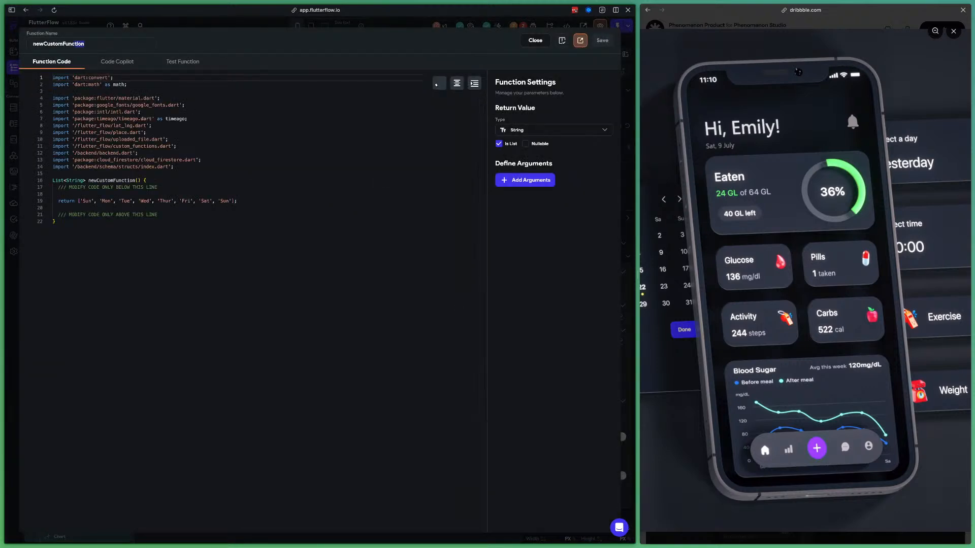
key("ctrl+a")
type("days")
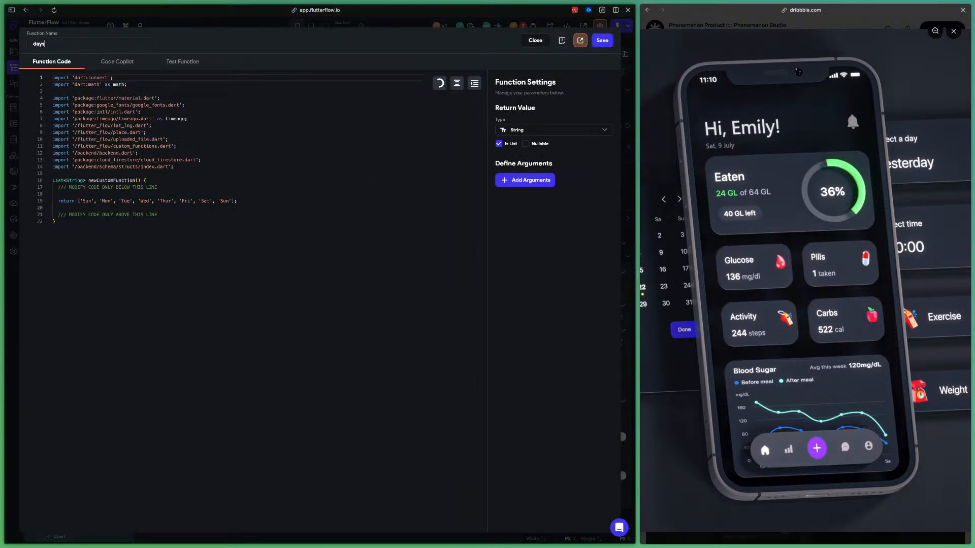
type("OfTheWeek")
left_click(603, 41)
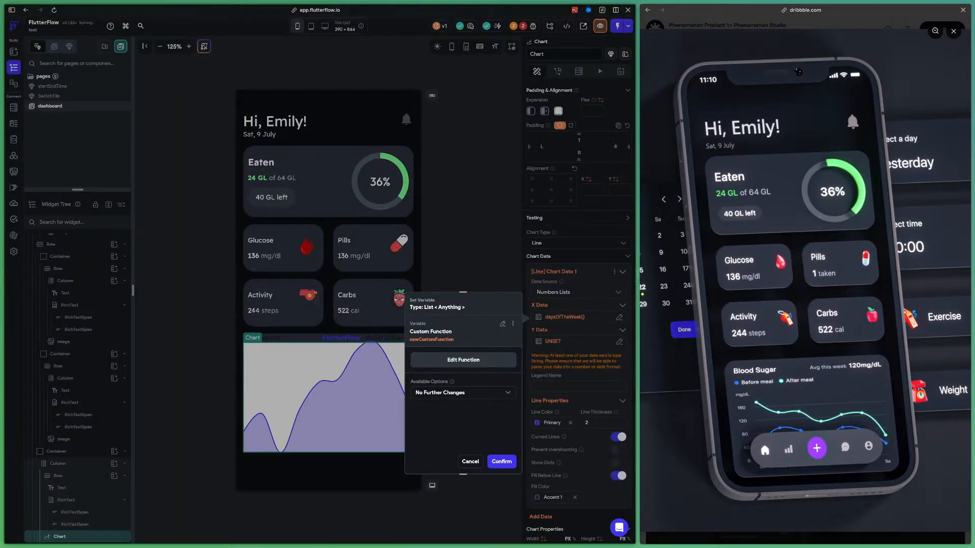
left_click(502, 461)
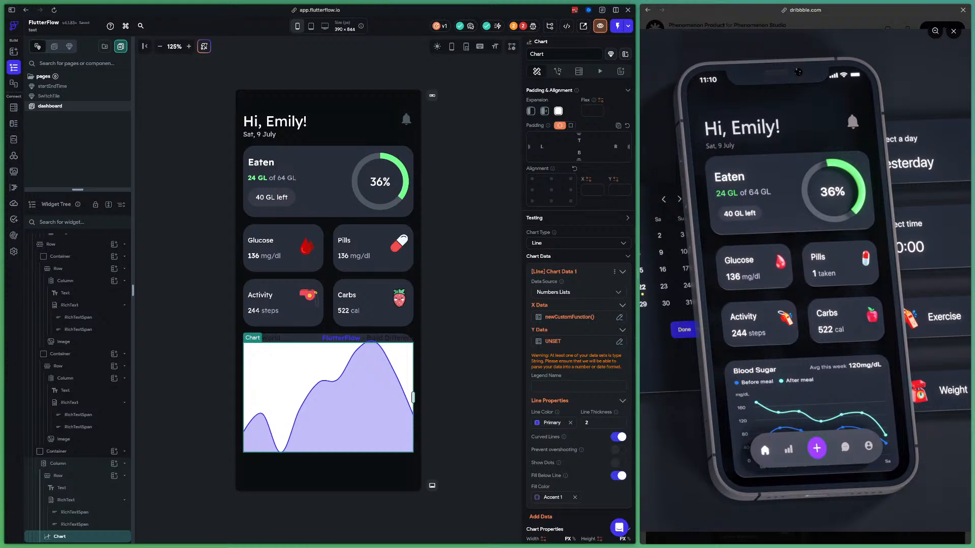
Create a custom function named yAxis for the chart's Y Data, returning a non-nullable list of String.
left_click(553, 341)
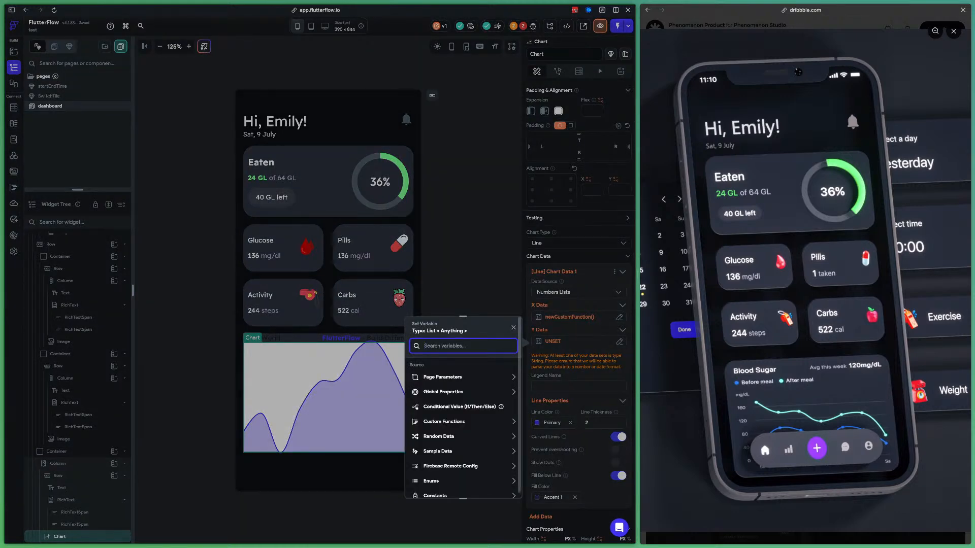
scroll(463, 422, "down", 1)
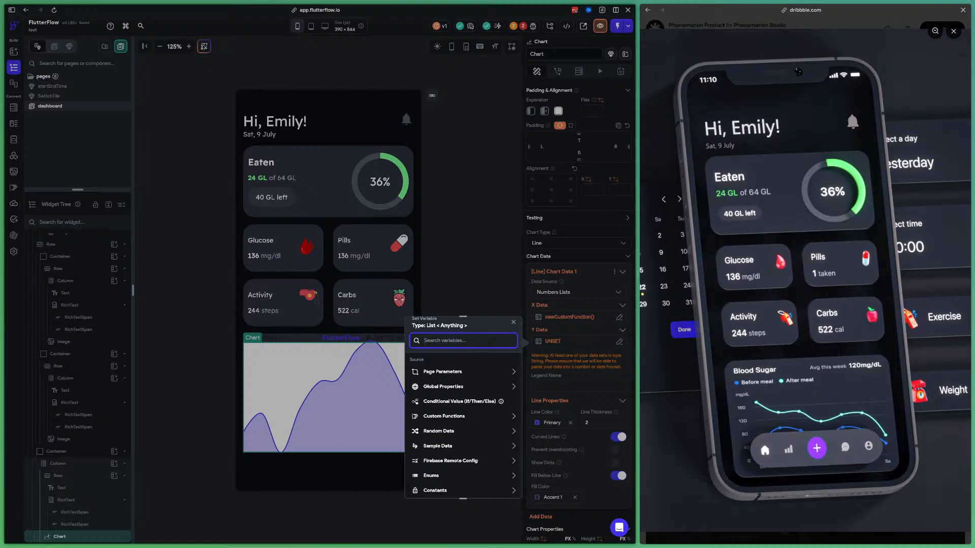
left_click(439, 446)
scroll(439, 446, "down", 2)
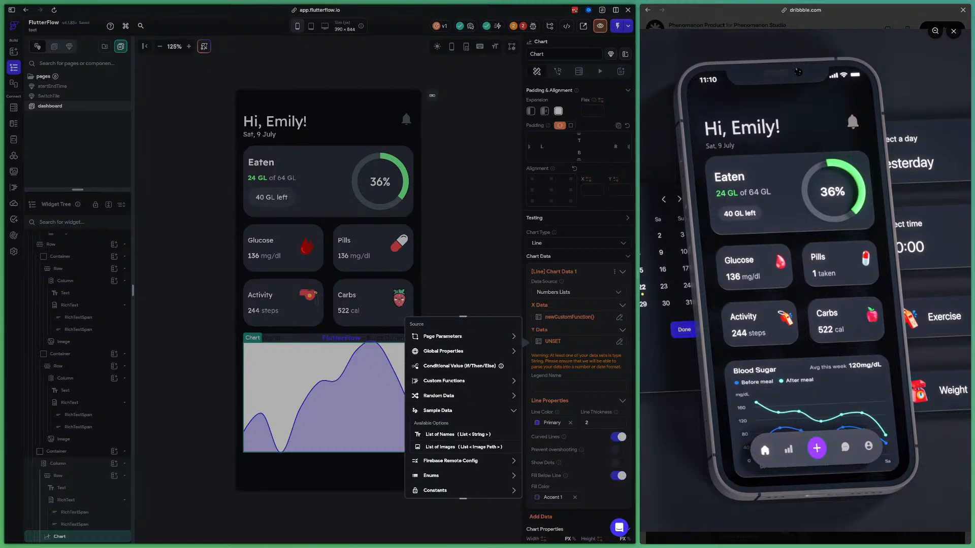
left_click(513, 411)
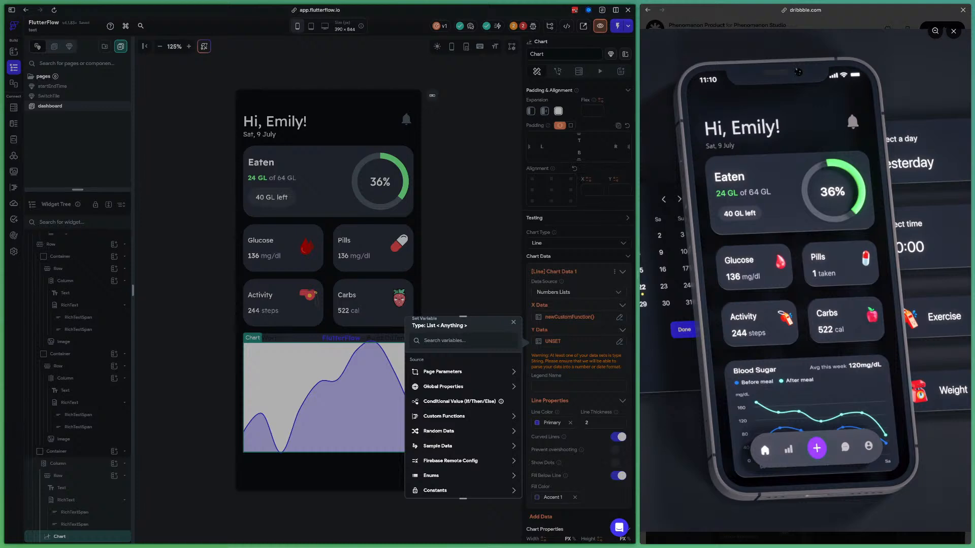
left_click(445, 416)
scroll(452, 432, "down", 1)
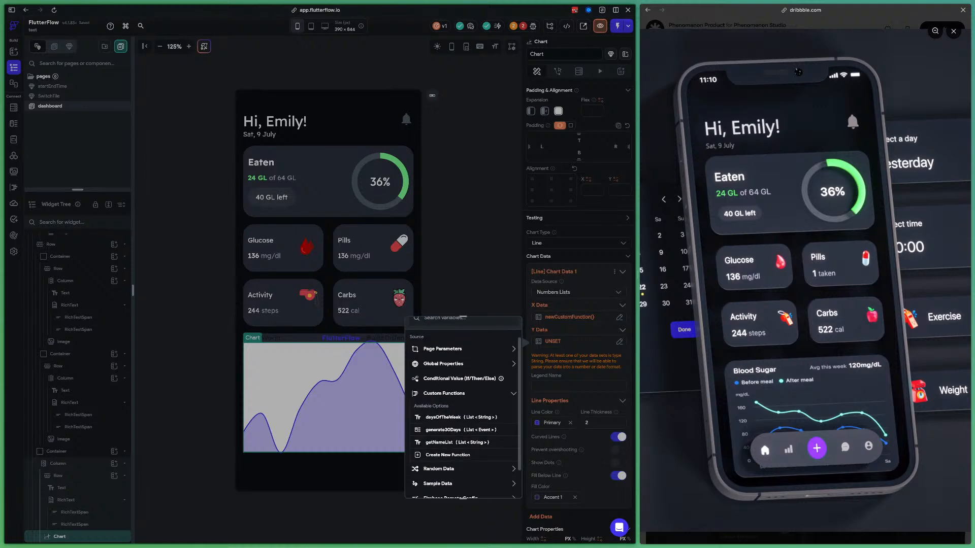
left_click(446, 455)
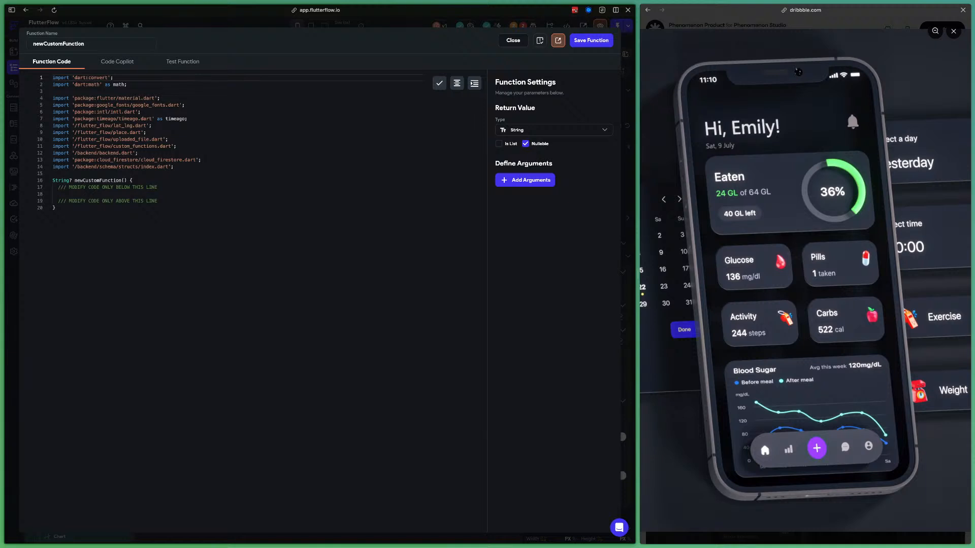
left_click(499, 144)
left_click(525, 143)
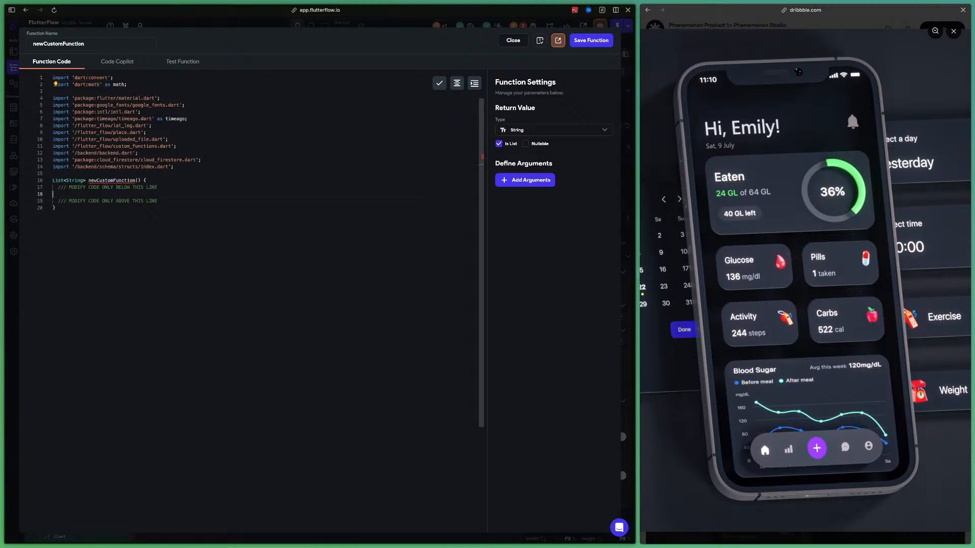
double_click(58, 43)
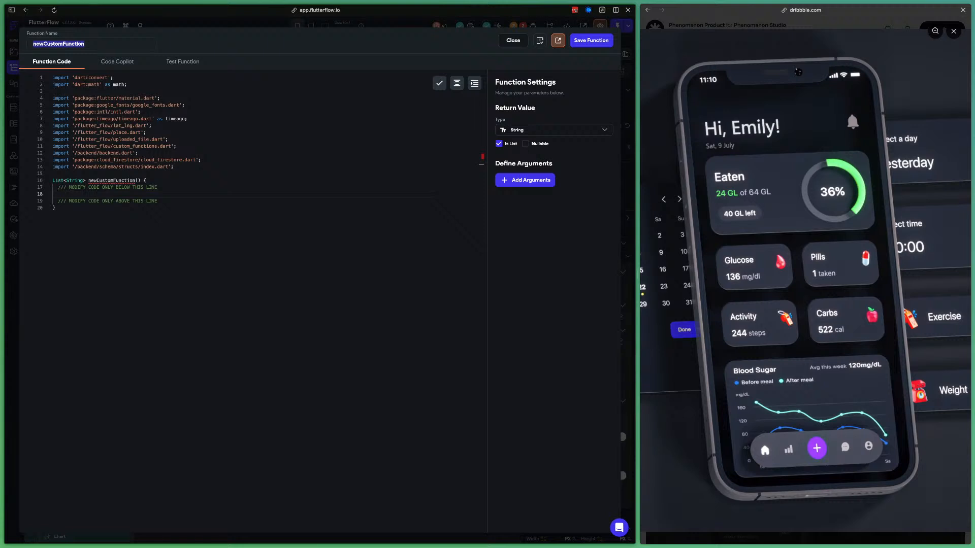
type("yAxis")
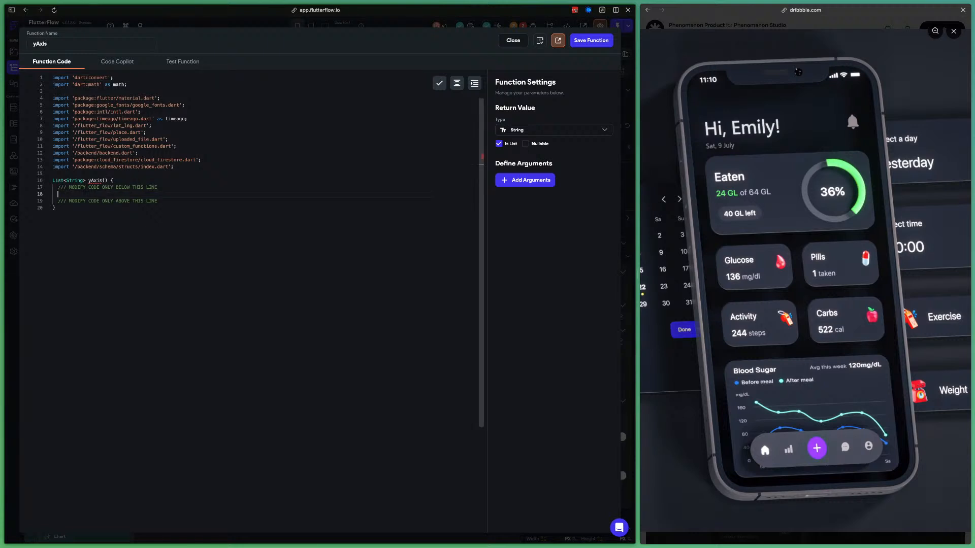
Make yAxis return ['0', '40', '80', '120', '160'] and save it as the chart's Y Data.
type("return ['0'], '40")
type("', '80','120', '160'];")
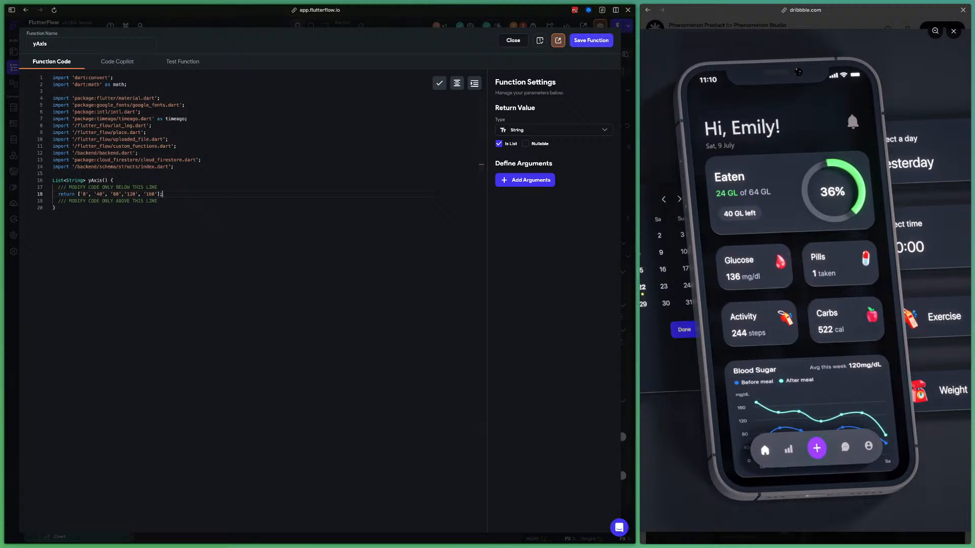
left_click(591, 40)
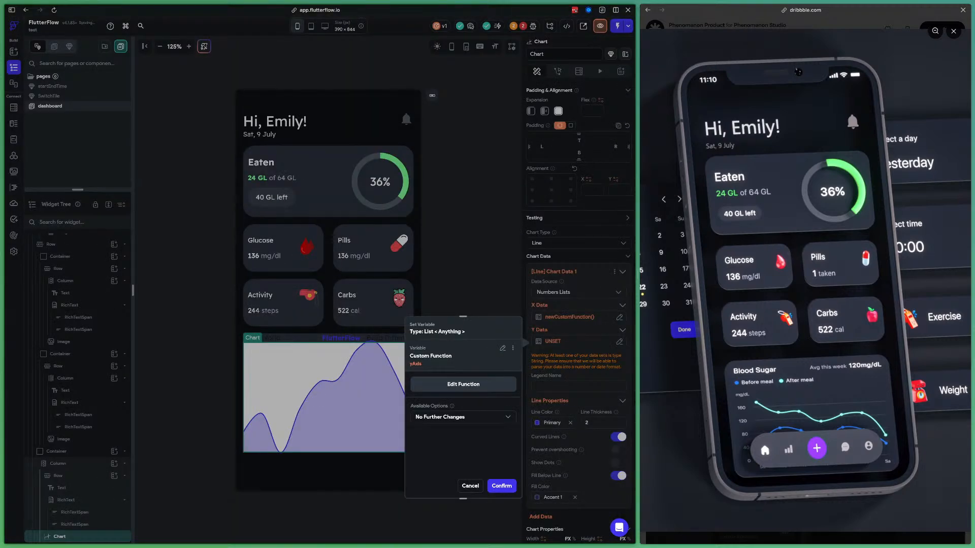
left_click(501, 486)
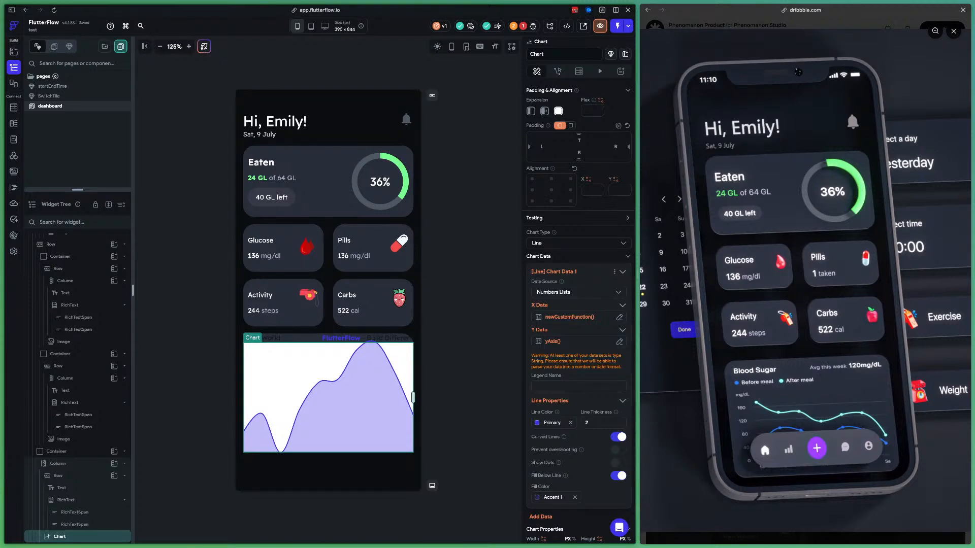
Set the chart data's legend name to Test and turn off the fill below the line.
left_click(578, 386)
type("Test")
key("Return")
scroll(579, 385, "down", 1)
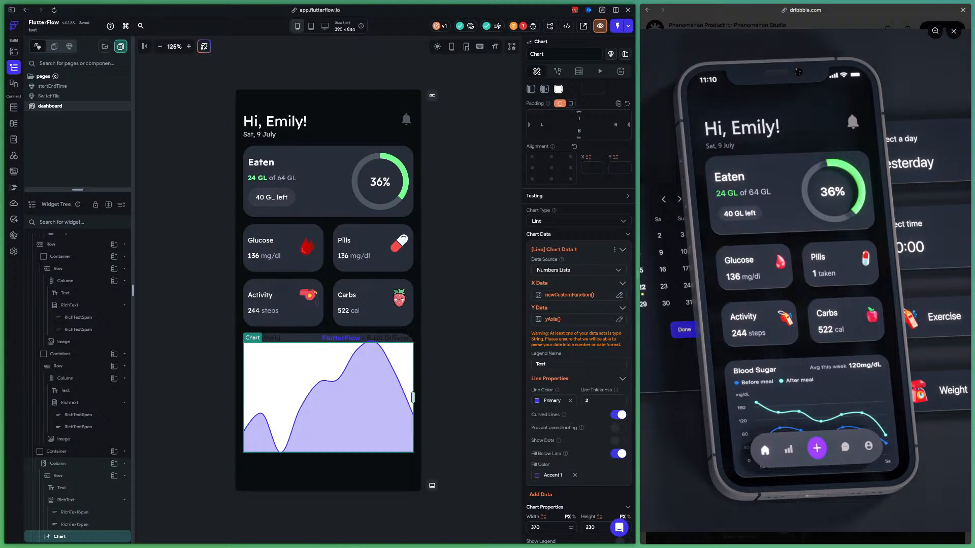
left_click(618, 454)
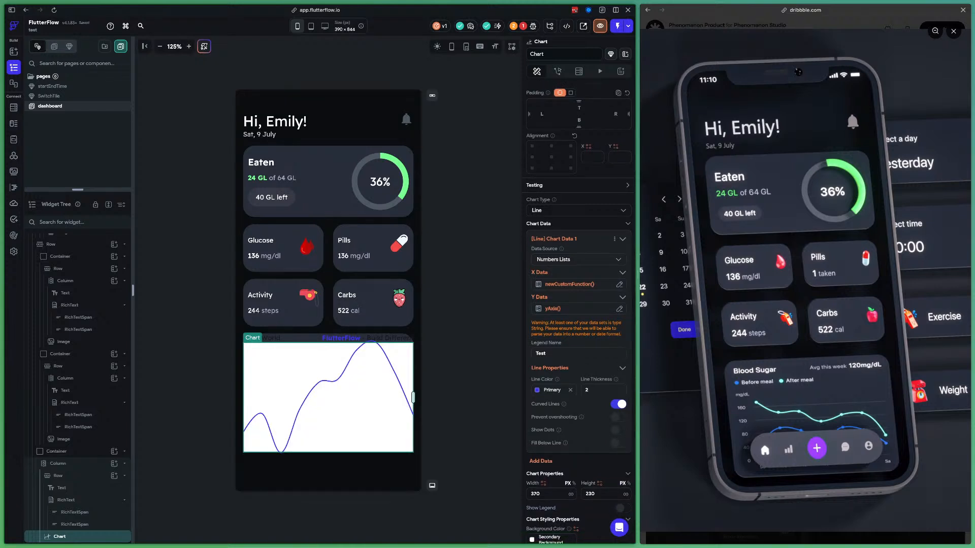
Enable the tooltip for the chart, leaving its grid turned off.
scroll(579, 313, "down", 3)
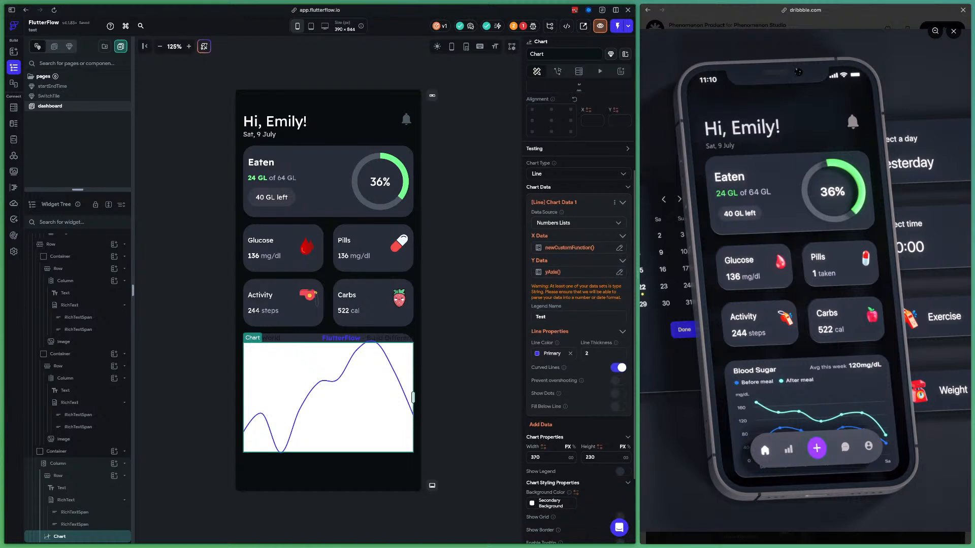
scroll(579, 313, "down", 3)
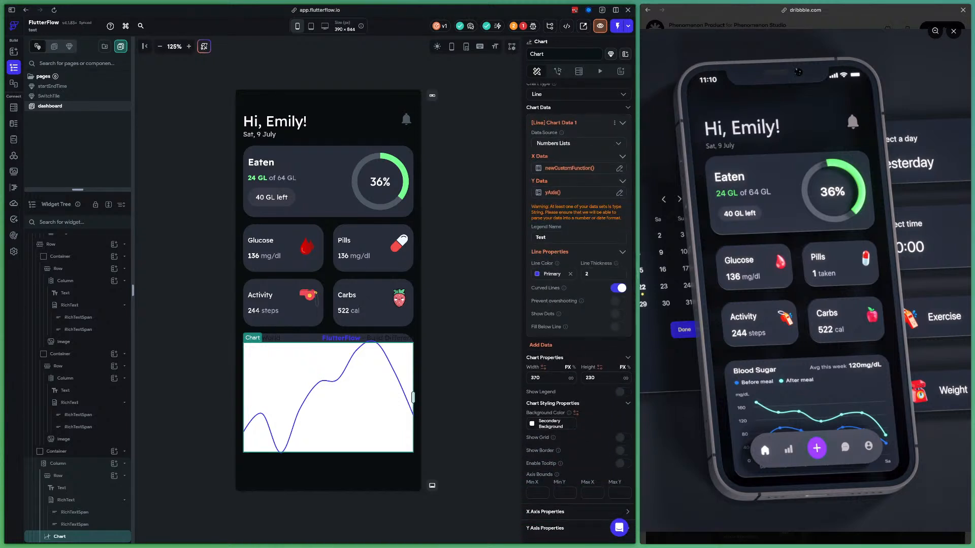
left_click(623, 438)
left_click(623, 438)
left_click(620, 463)
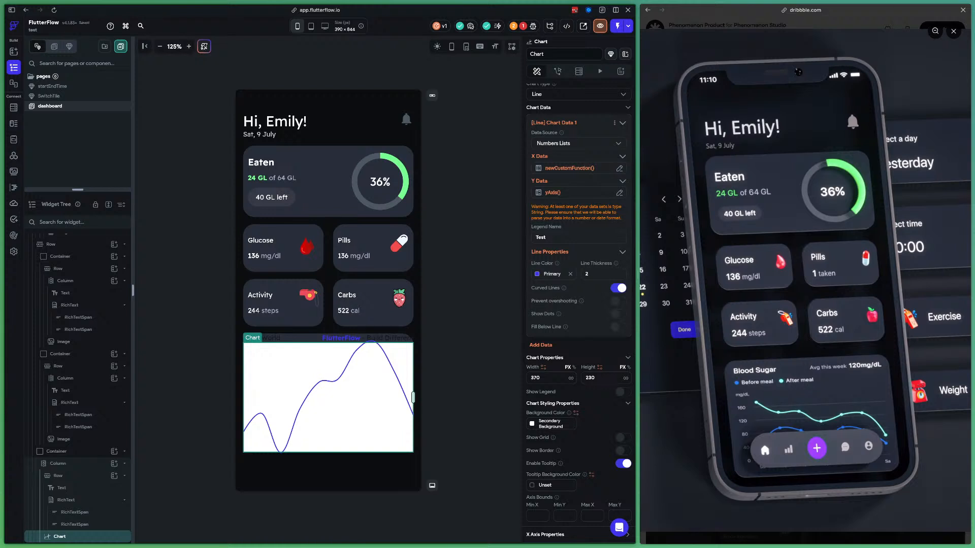
Set the Blood Sugar line chart's width and height to 200 px each.
double_click(536, 378)
type("200")
left_click(602, 378)
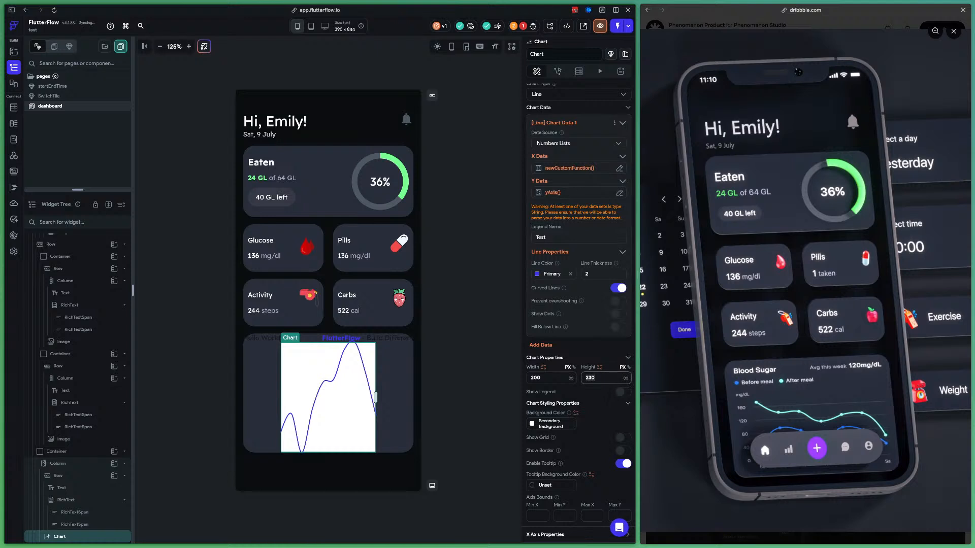
type("200")
Try showing a border around the chart.
scroll(579, 304, "up", 4)
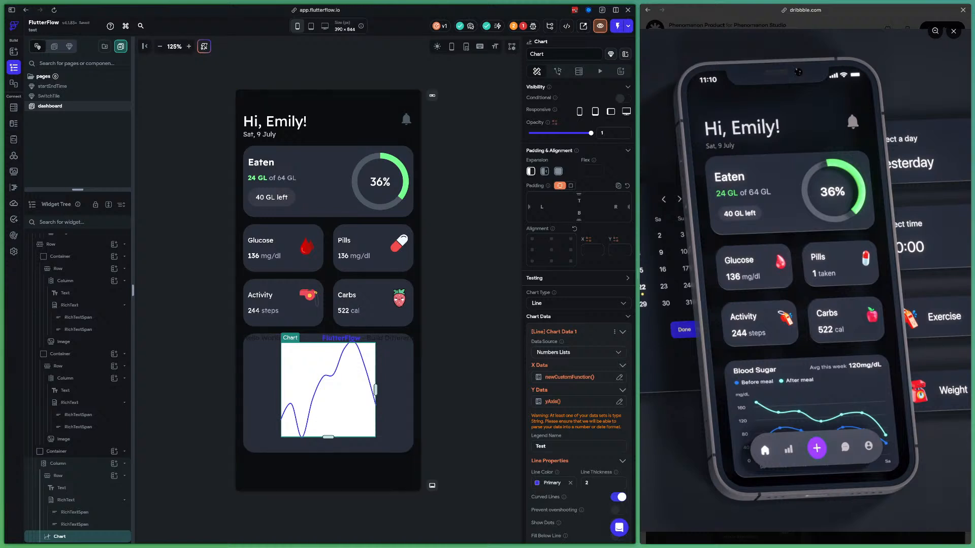
scroll(579, 313, "down", 1)
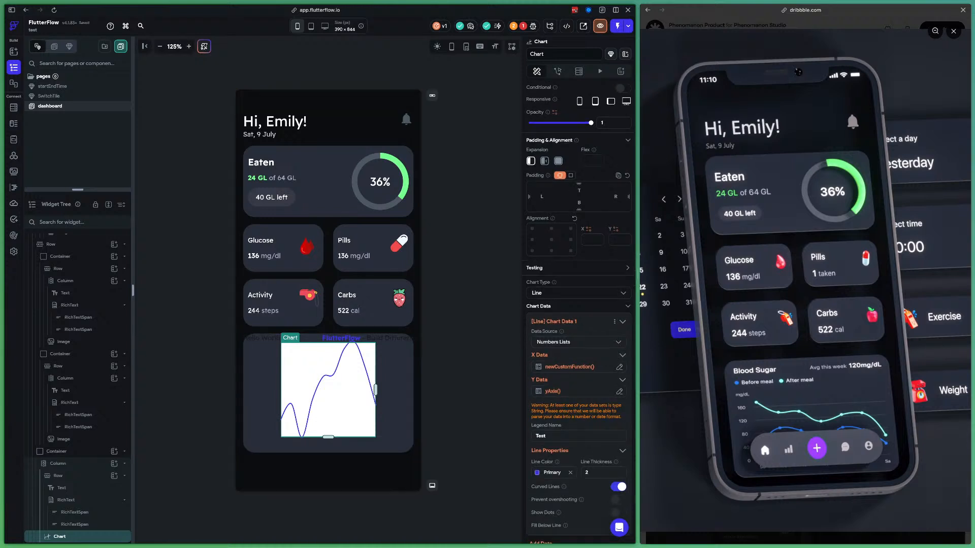
scroll(579, 314, "down", 5)
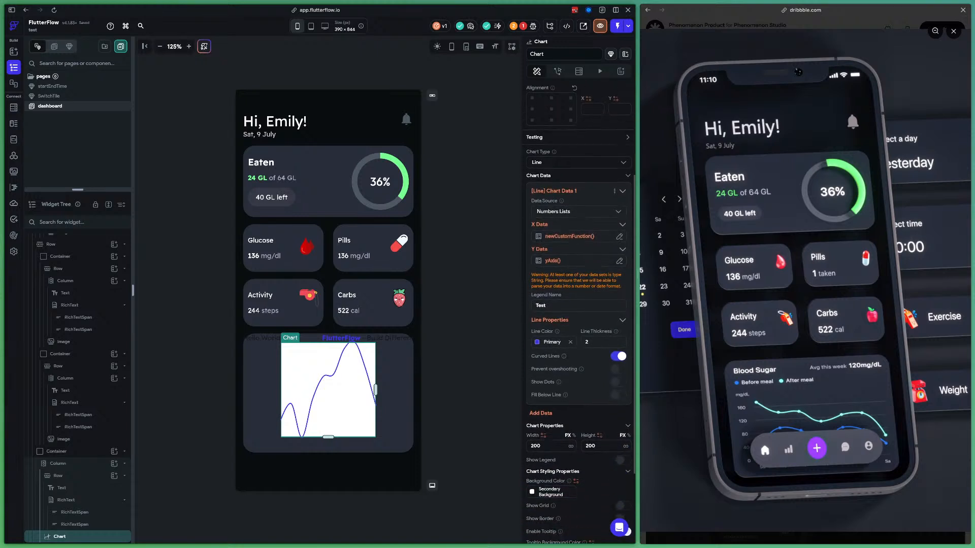
scroll(579, 314, "down", 1)
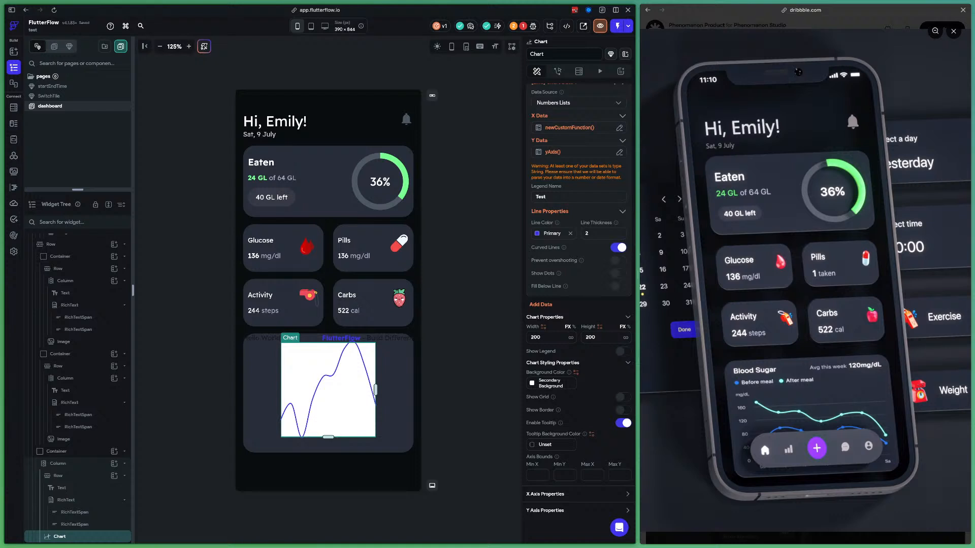
left_click(623, 410)
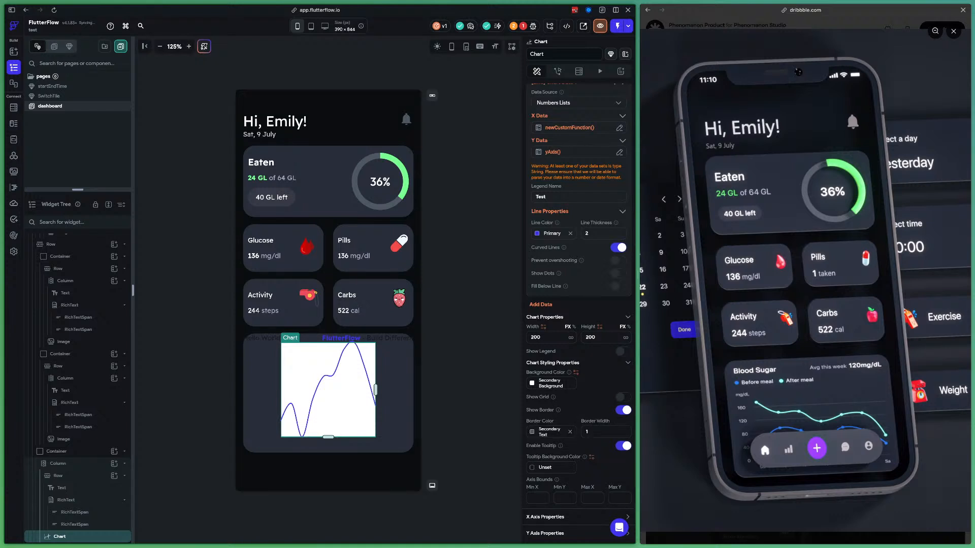
left_click(623, 410)
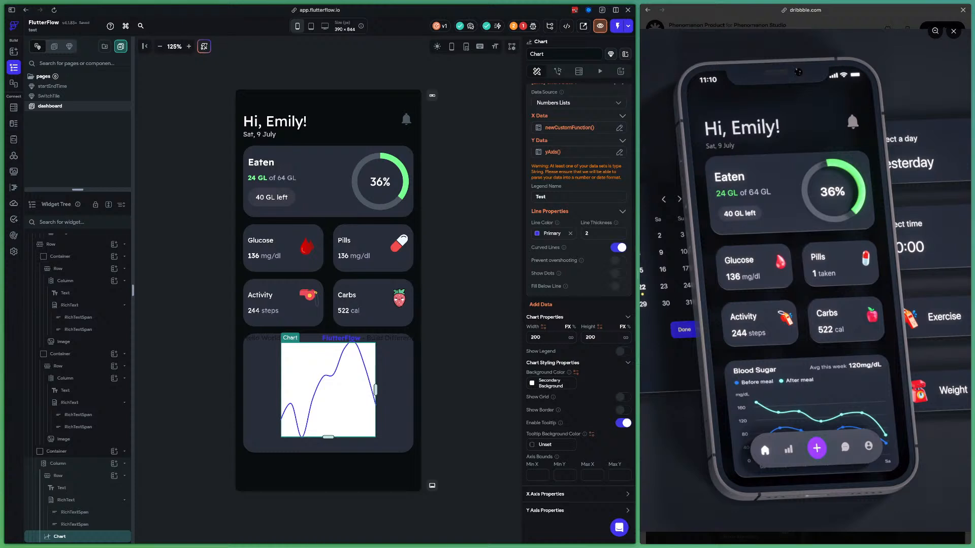
Try displaying the chart's legend.
left_click(621, 352)
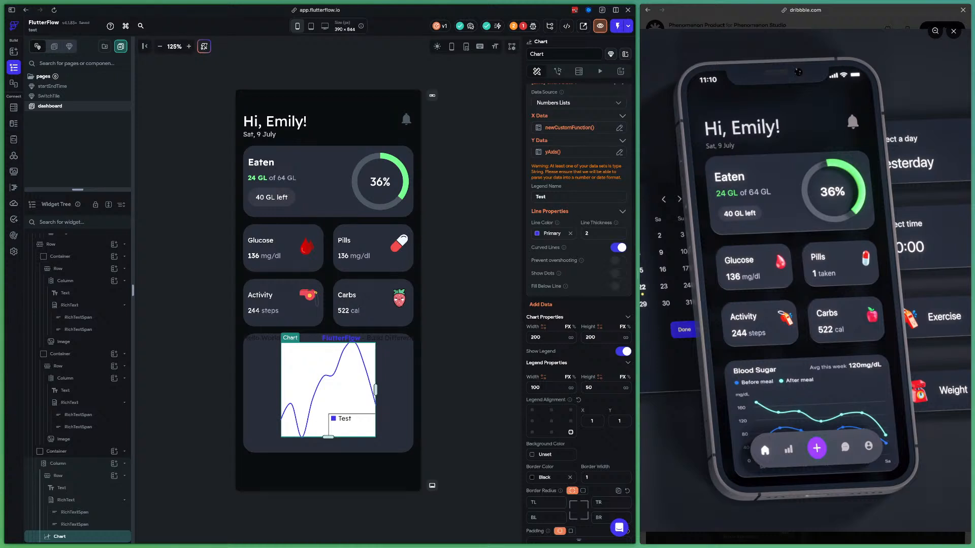
scroll(579, 305, "up", 2)
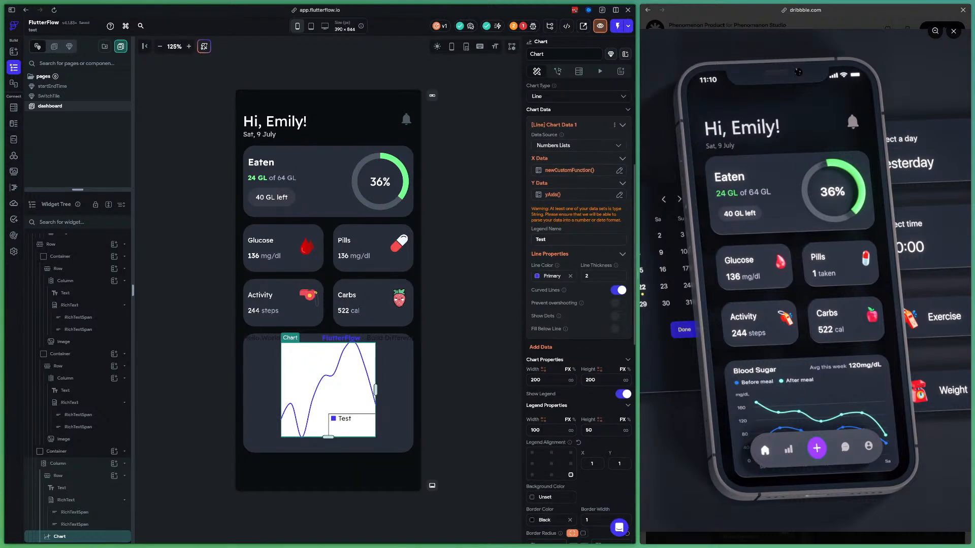
scroll(579, 304, "up", 1)
scroll(579, 305, "up", 4)
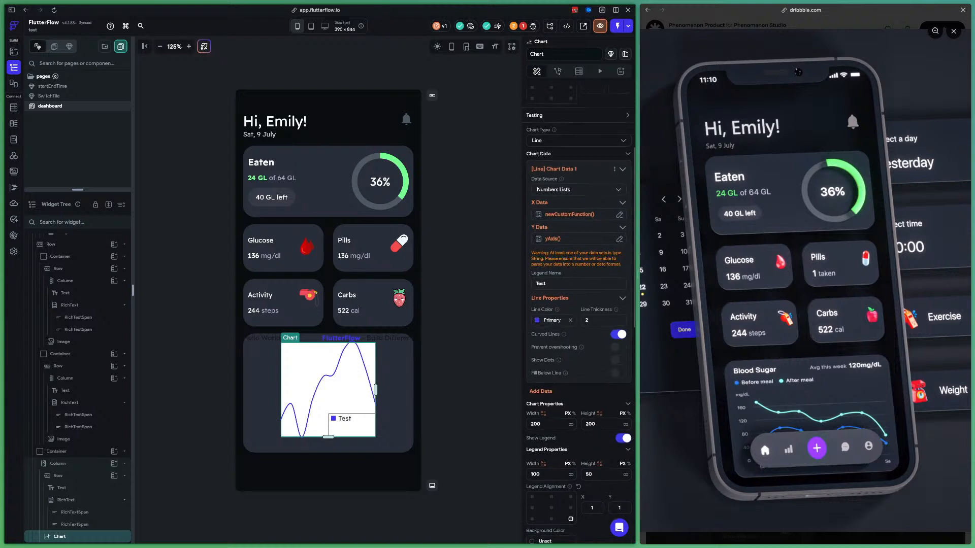
scroll(579, 315, "up", 5)
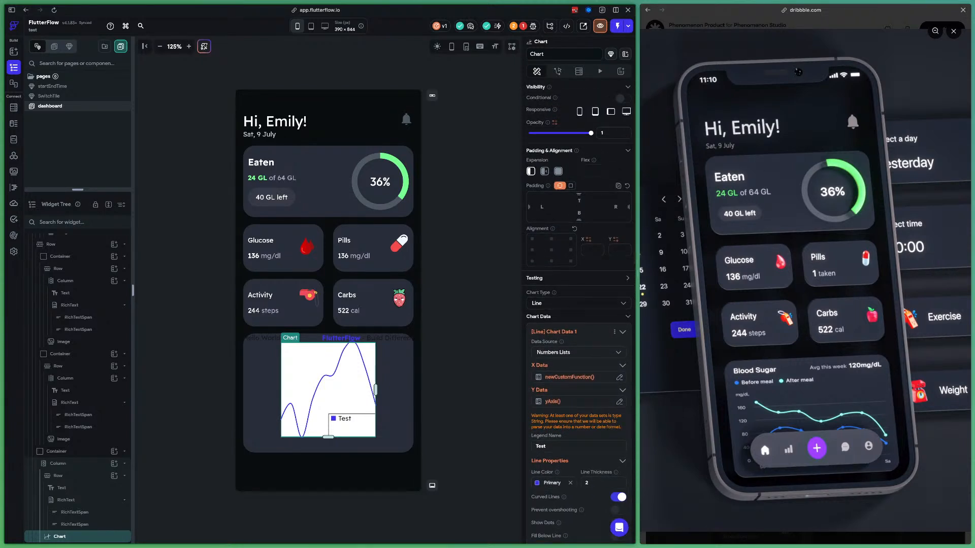
Show dots on the first data series' line and turn off the chart's legend.
scroll(579, 304, "down", 1)
scroll(579, 304, "down", 7)
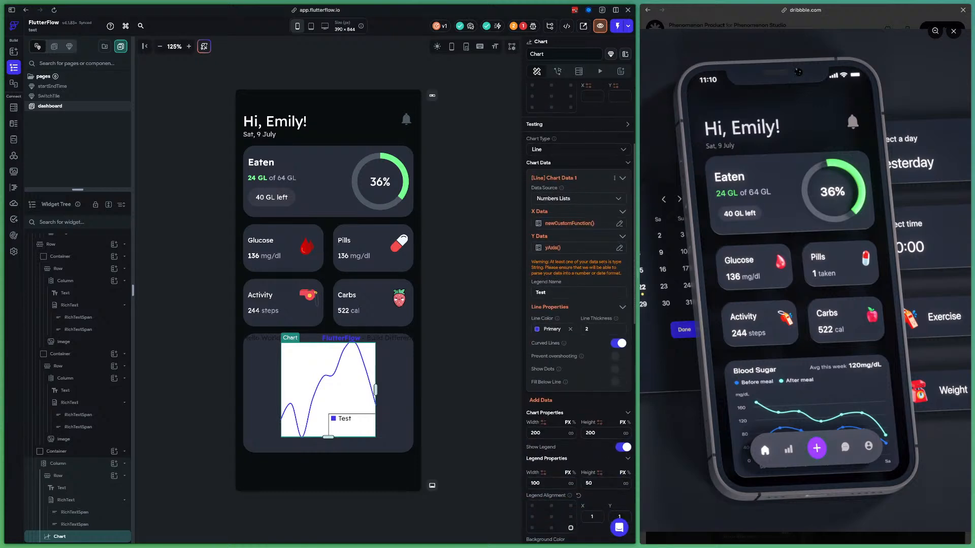
left_click(618, 370)
scroll(578, 312, "down", 1)
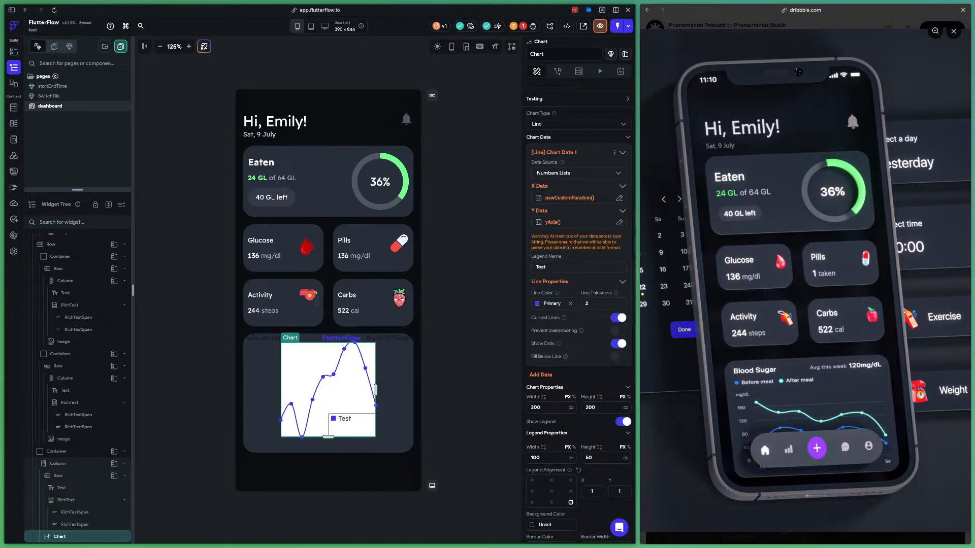
scroll(579, 312, "down", 1)
scroll(579, 312, "down", 1)
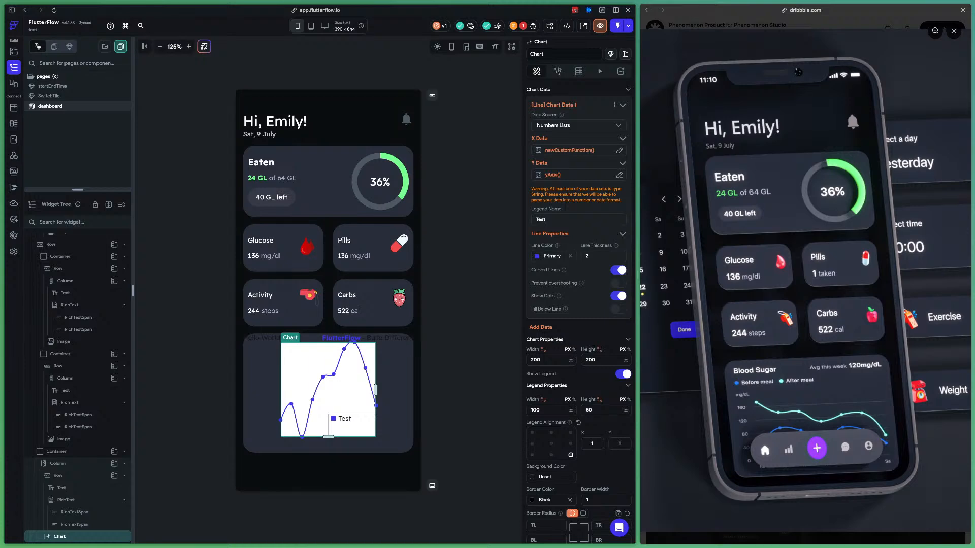
left_click(623, 374)
scroll(579, 312, "down", 1)
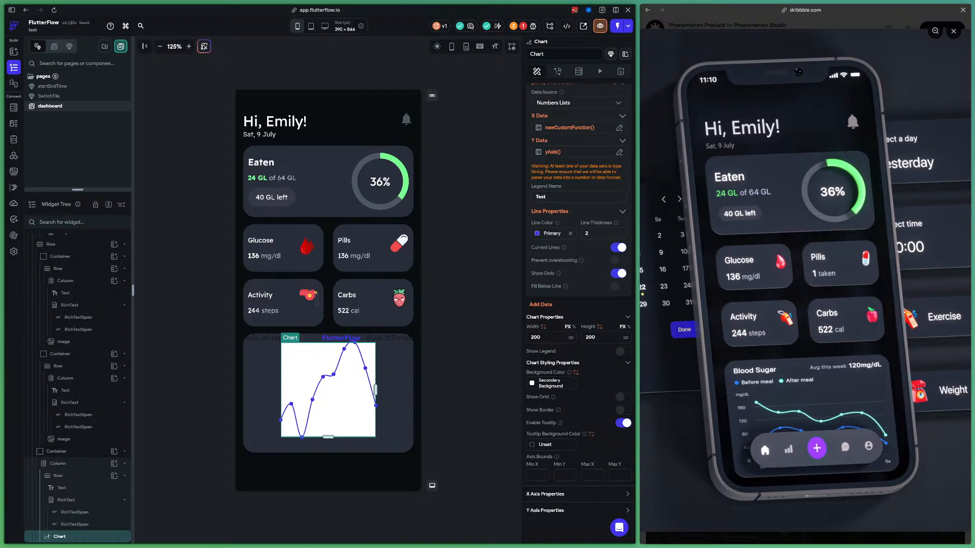
Add a second data series to the line chart and set its data source to Numbers Lists.
scroll(579, 312, "up", 3)
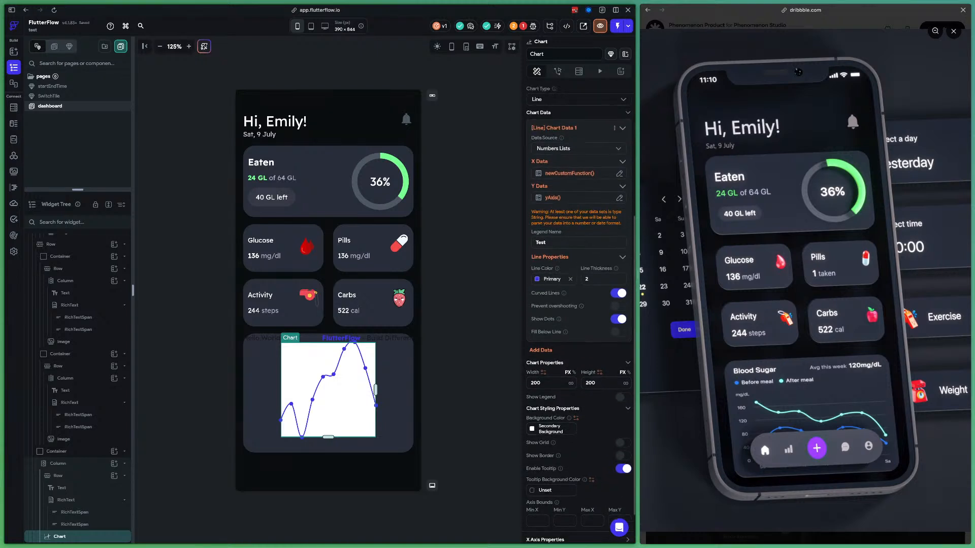
scroll(579, 312, "up", 3)
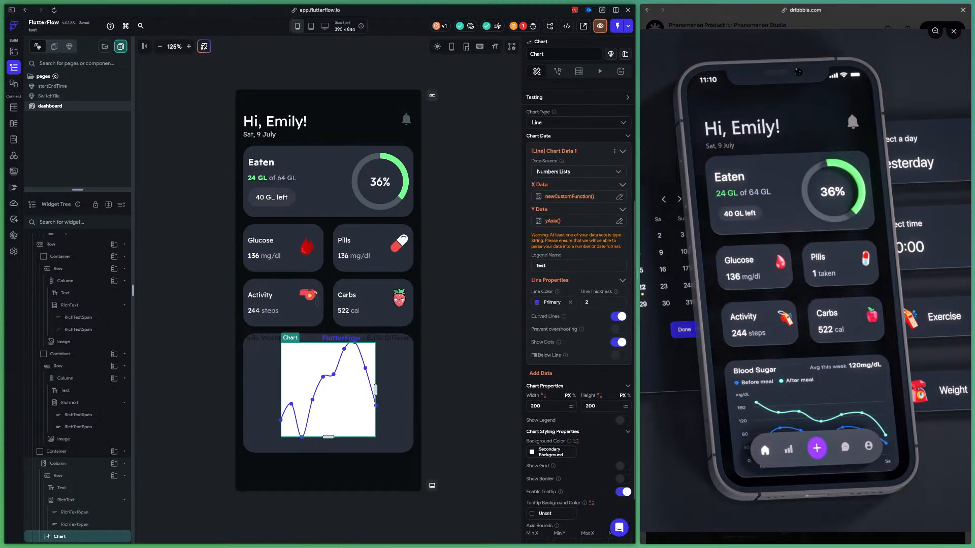
scroll(579, 313, "up", 5)
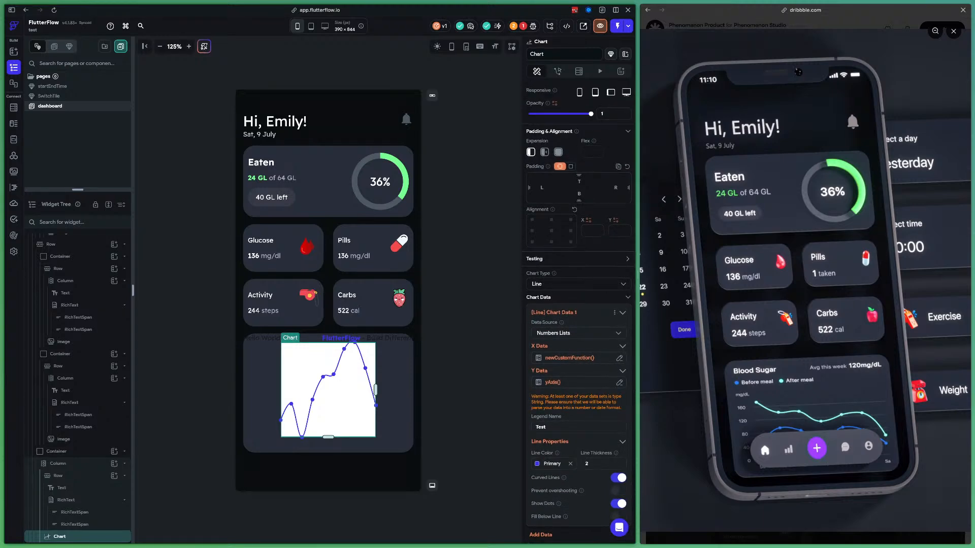
scroll(579, 313, "down", 2)
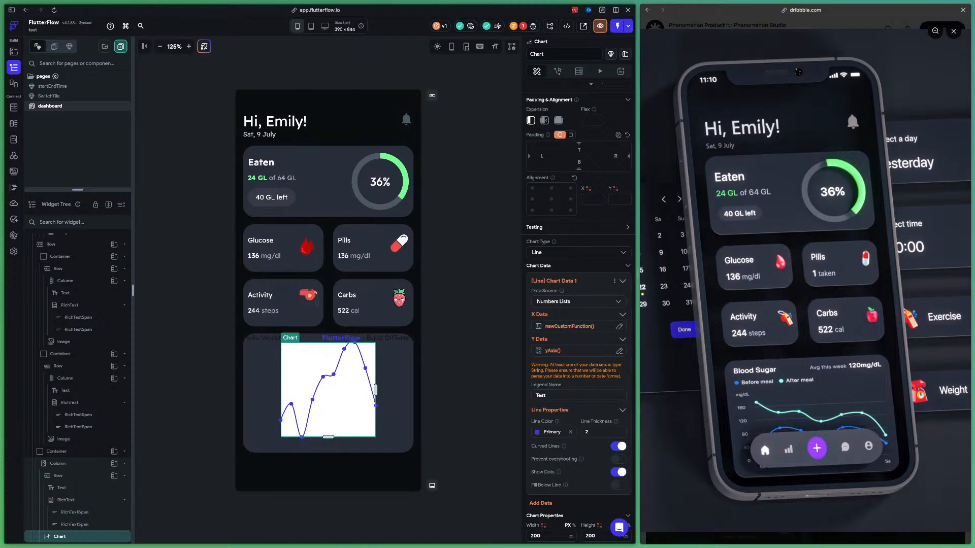
scroll(579, 312, "down", 2)
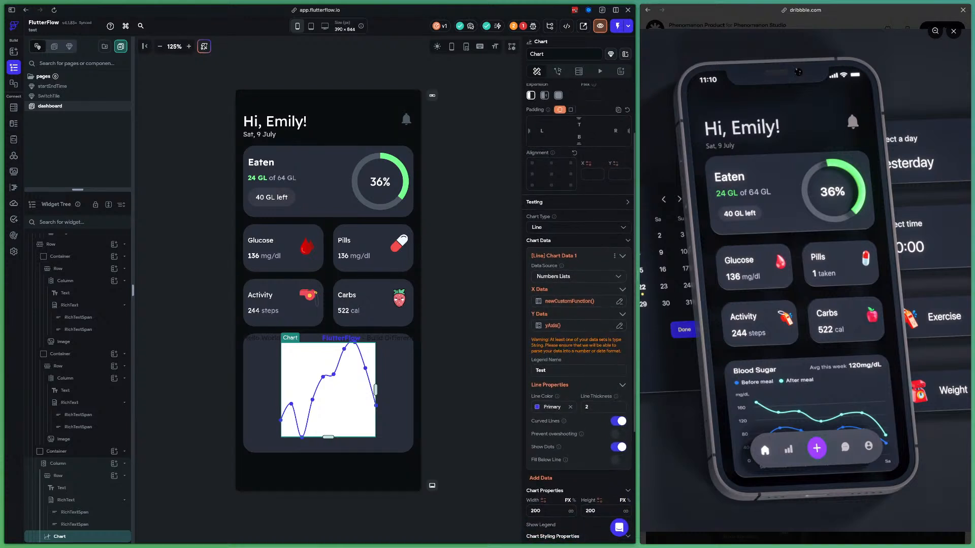
scroll(579, 312, "down", 1)
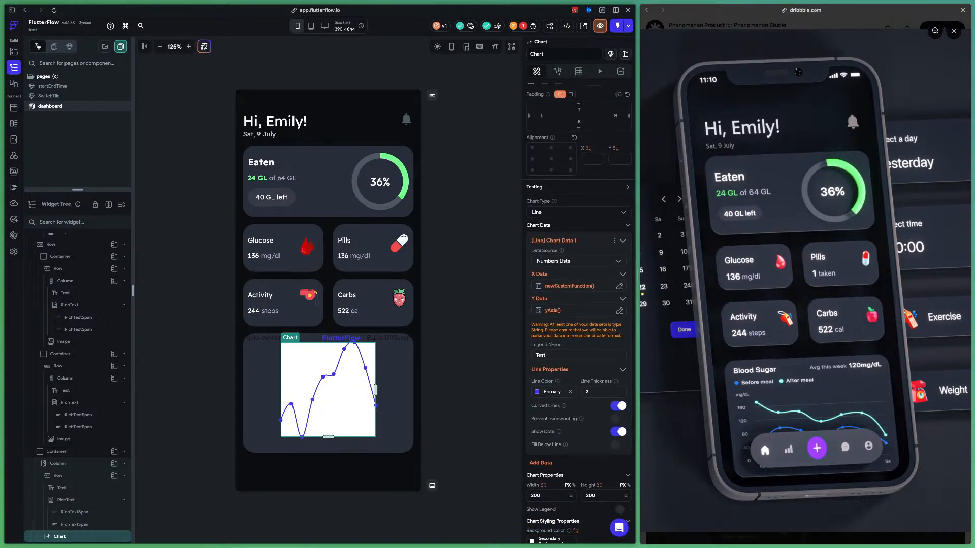
scroll(579, 313, "down", 1)
scroll(579, 312, "down", 2)
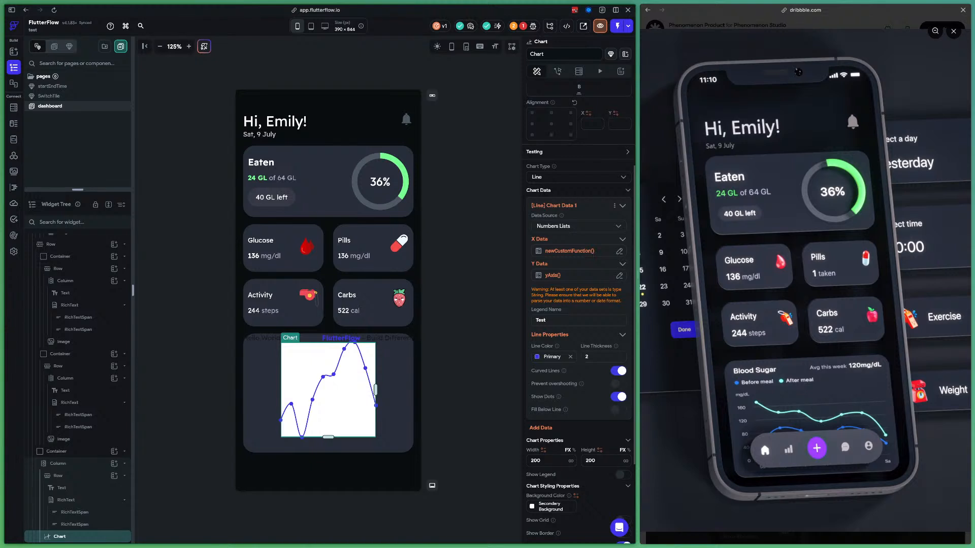
left_click(541, 428)
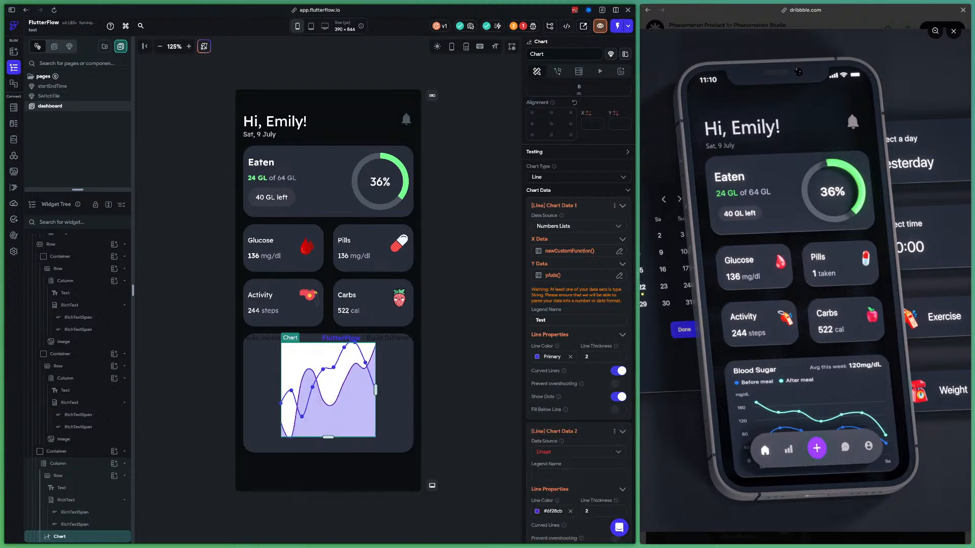
scroll(579, 313, "down", 4)
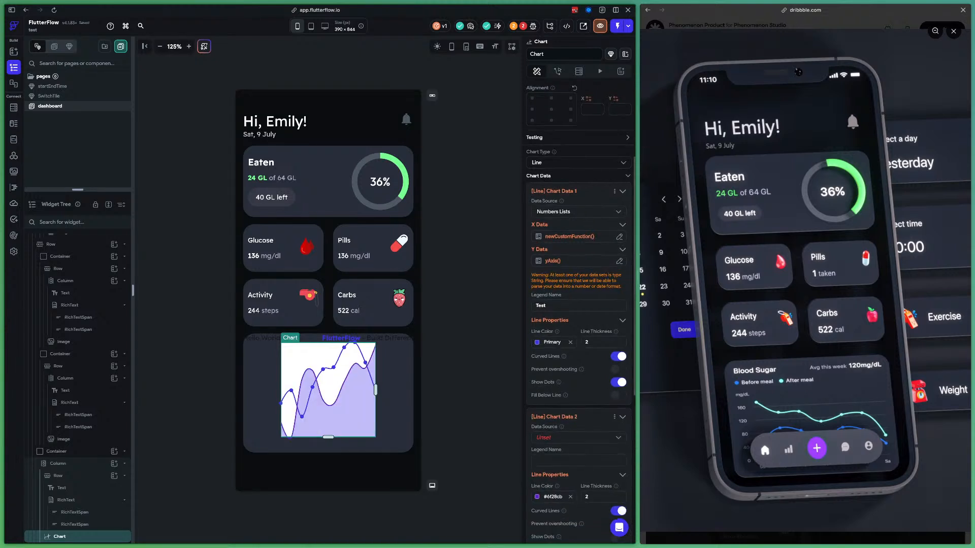
scroll(579, 317, "down", 2)
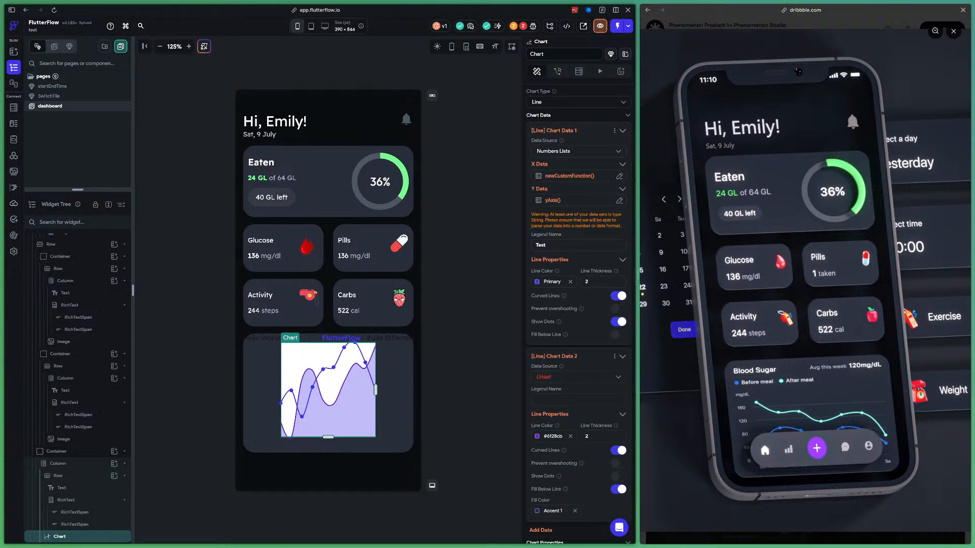
left_click(579, 377)
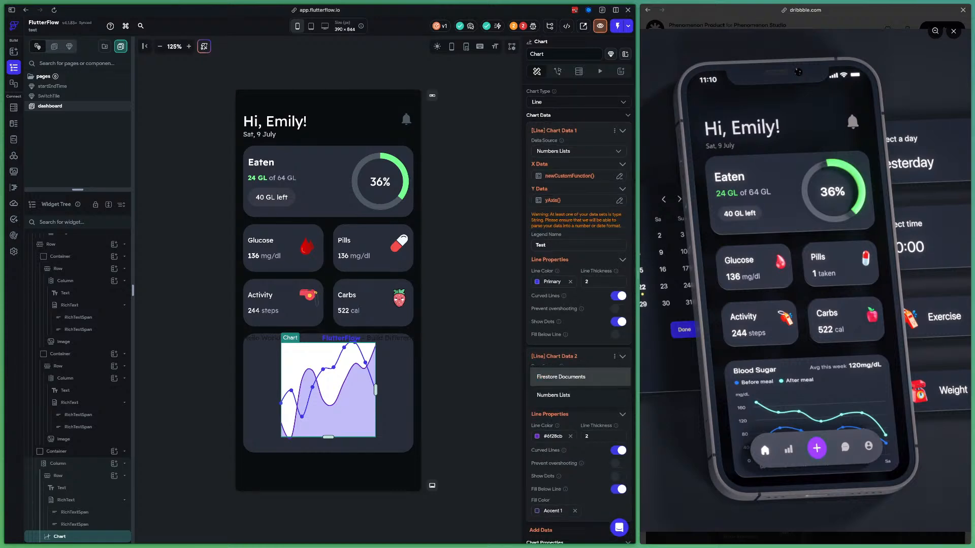
left_click(559, 396)
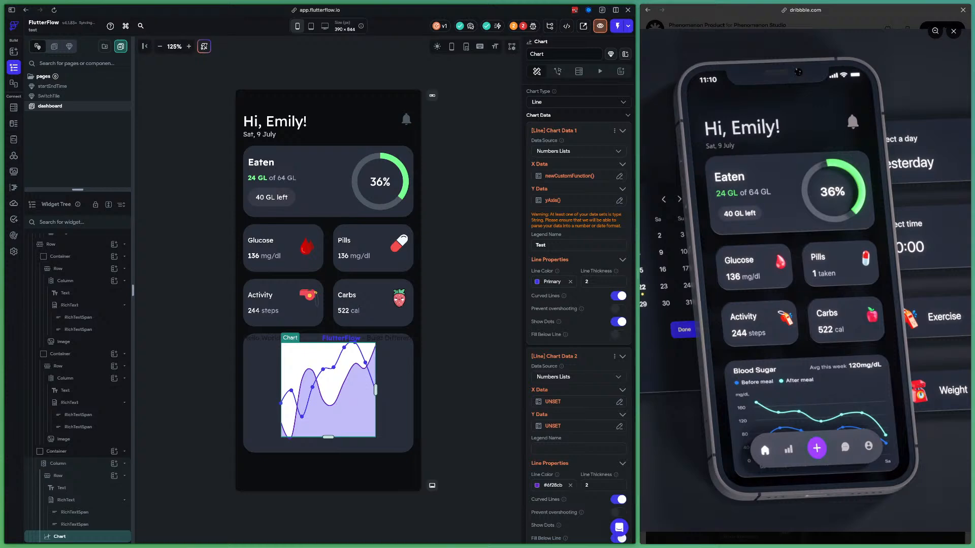
Set the second data series' X Data to the custom function daysOfTheWeek.
left_click(553, 402)
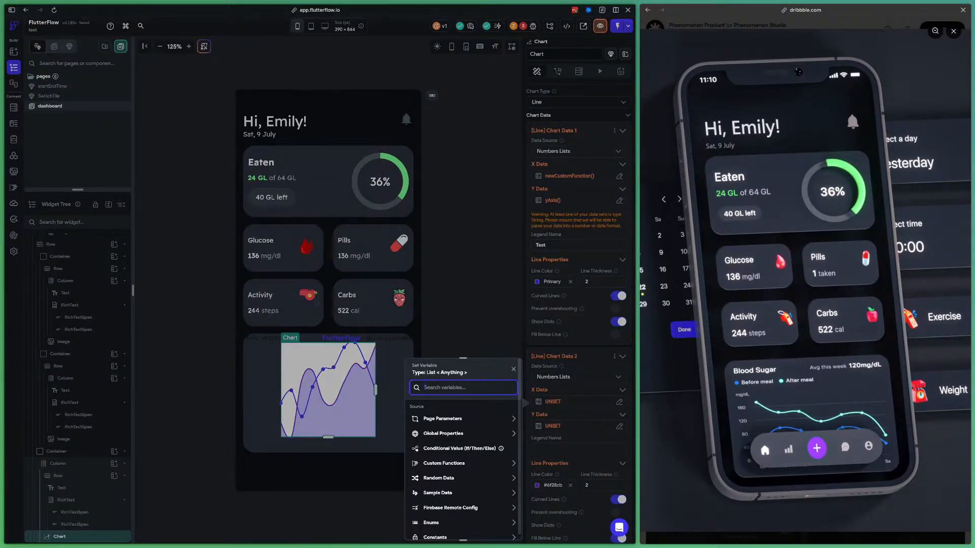
left_click(457, 463)
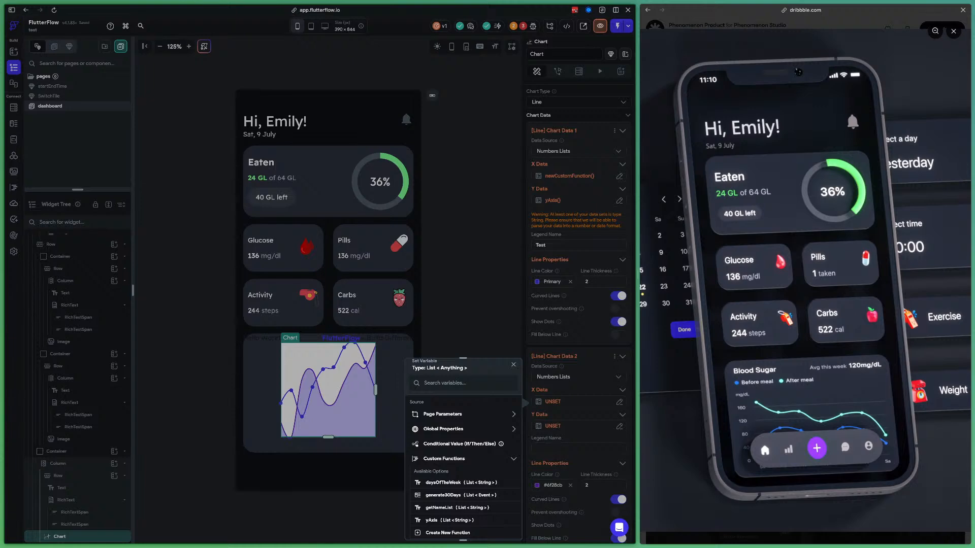
left_click(443, 482)
left_click(502, 527)
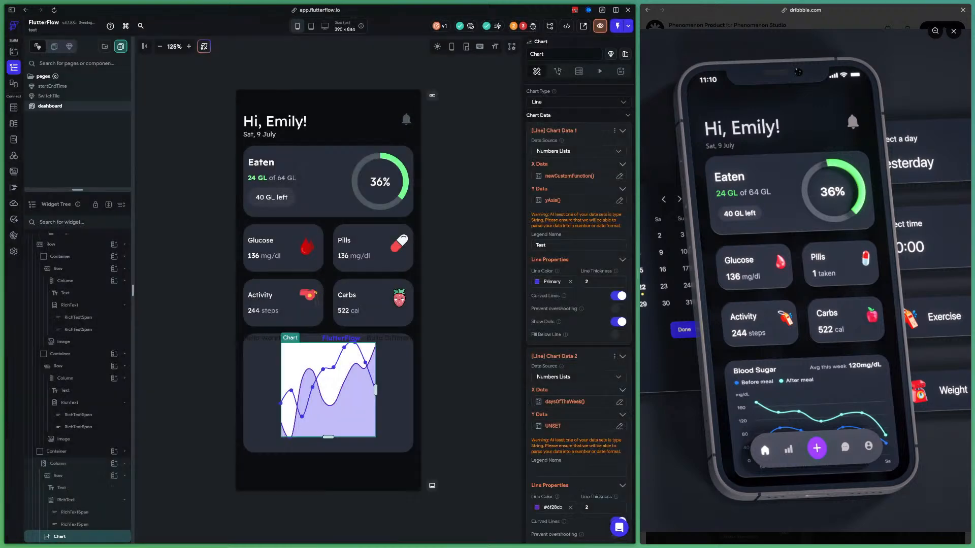
Set the second data series' Y Data to the custom function yAxis.
left_click(553, 426)
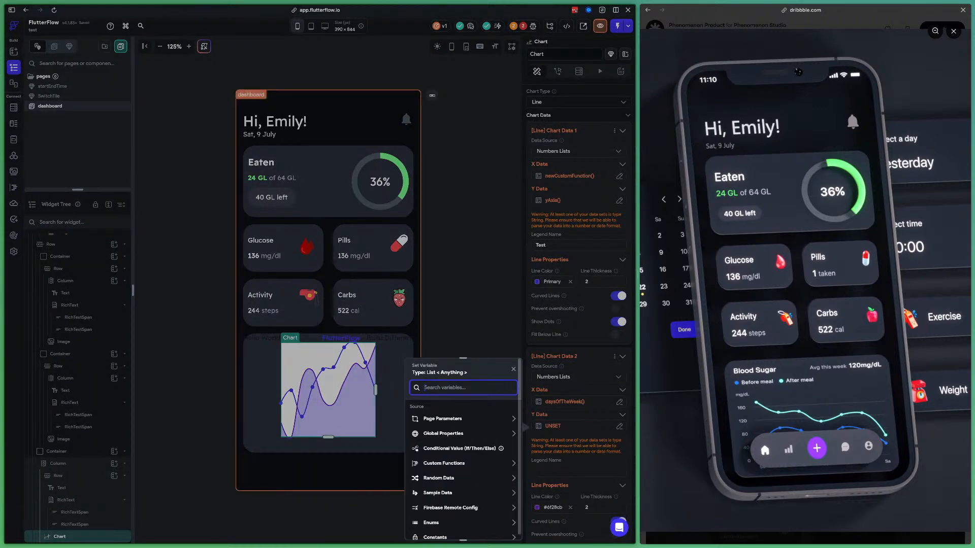
left_click(444, 463)
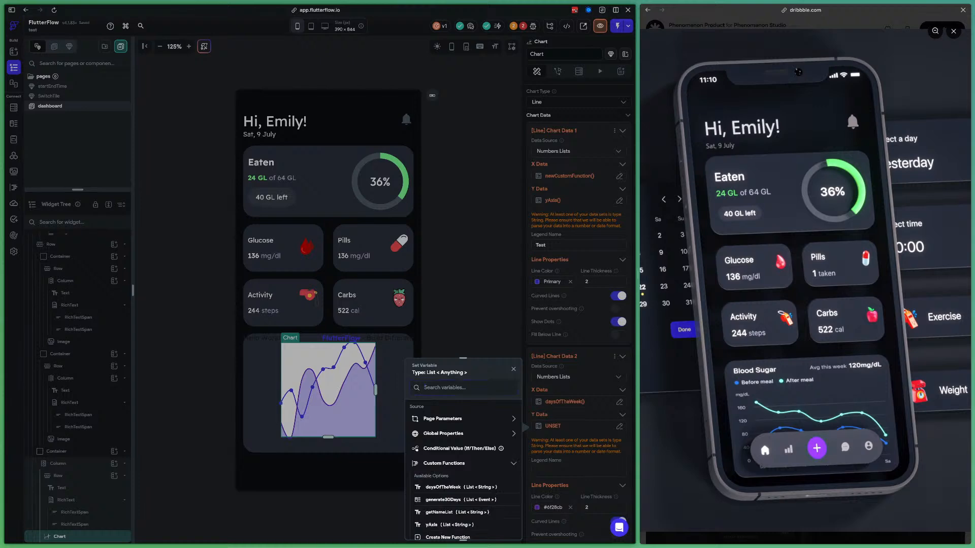
scroll(463, 452, "down", 1)
left_click(431, 506)
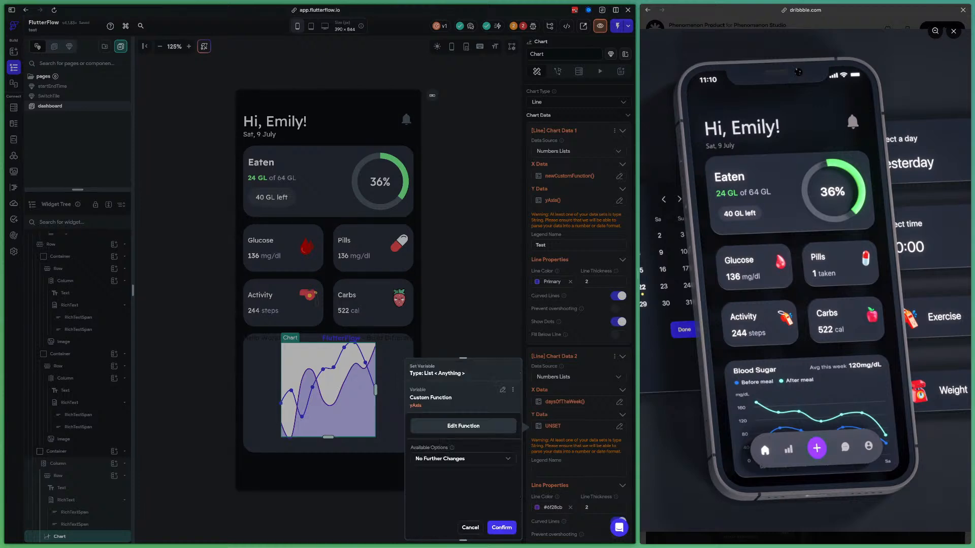
left_click(501, 527)
Clear the first data series' legend name, and show dots without a fill below the second data series' line.
scroll(579, 315, "down", 1)
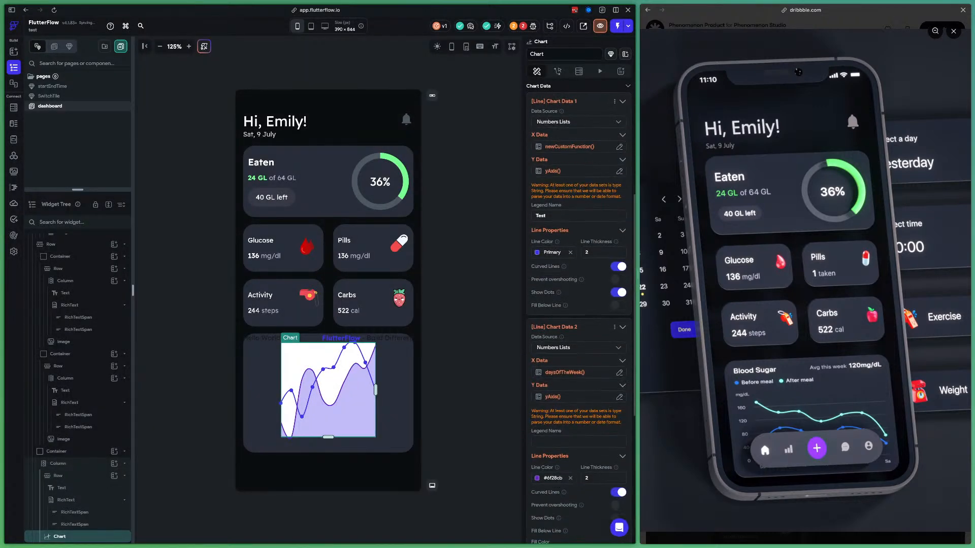
double_click(541, 216)
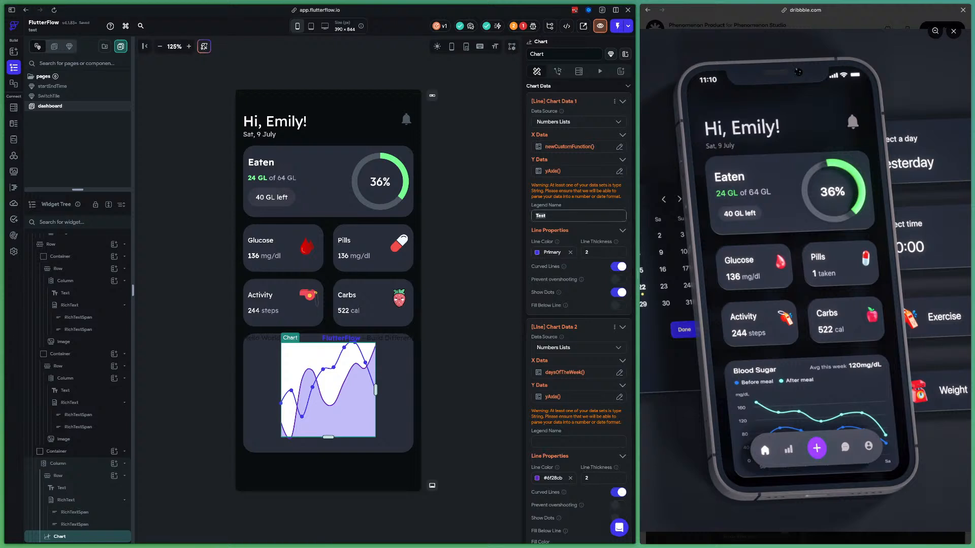
key("BackSpace")
scroll(579, 315, "down", 1)
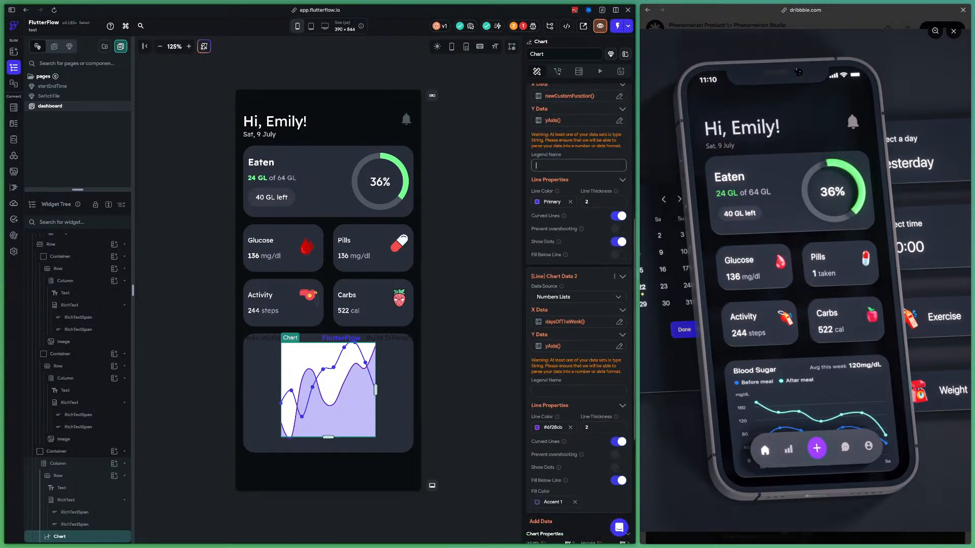
left_click(618, 468)
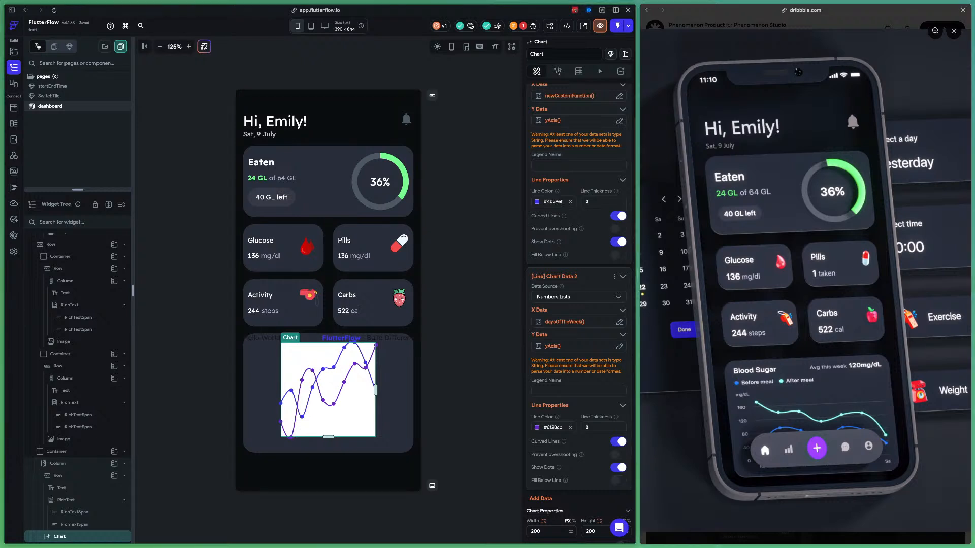
Set the first data series' line color to #a2f7e9.
key("super+a")
type("#a2f7e9")
key("Return")
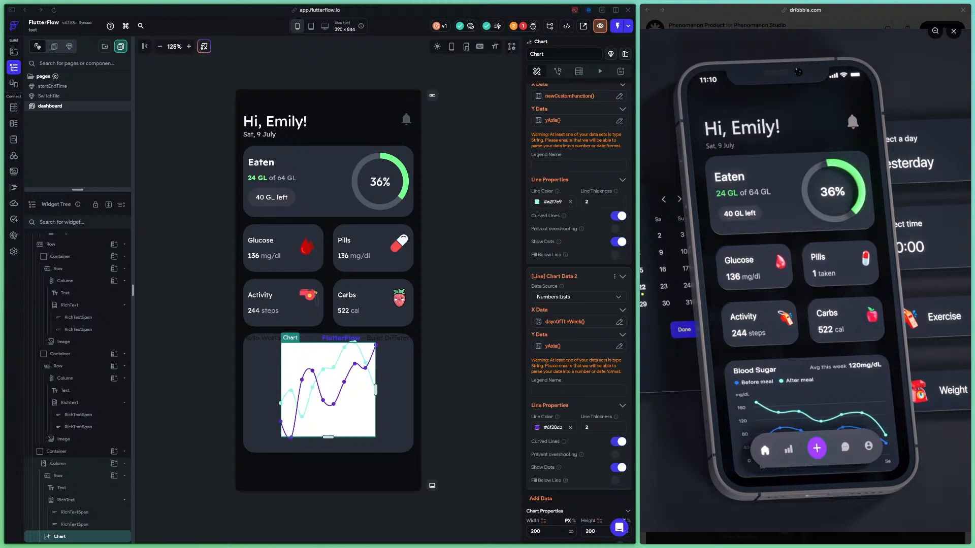
Set the second data series' line color to #2d76e4.
left_click(553, 427)
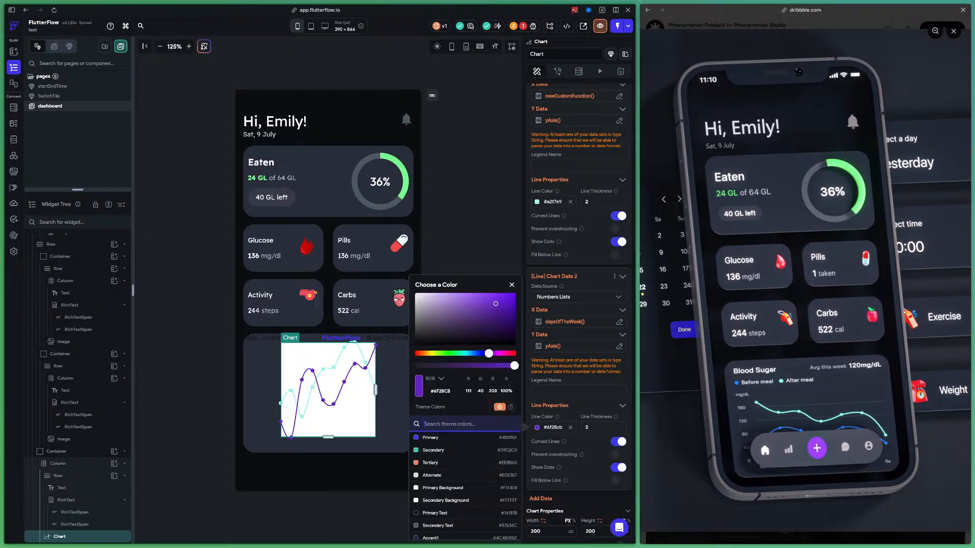
left_click(553, 427)
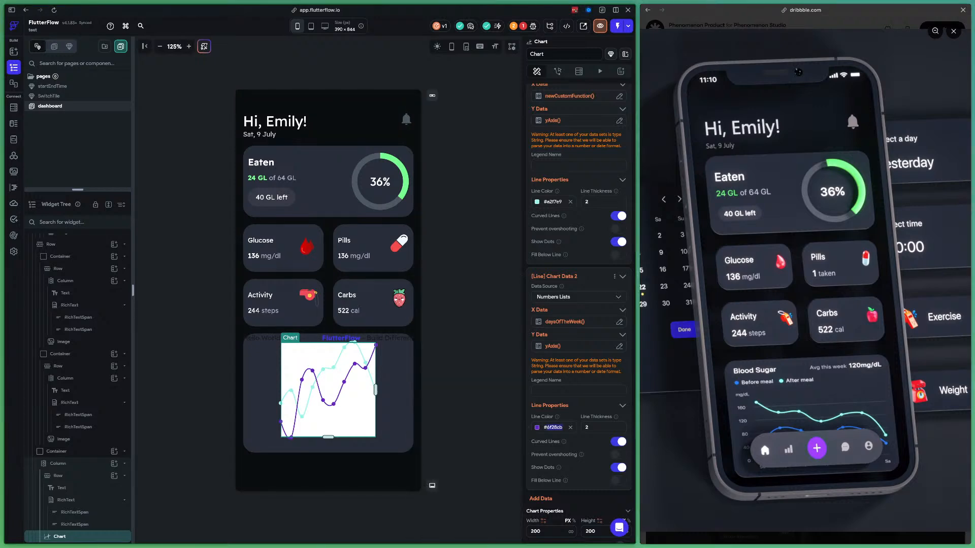
type("2d76e4")
key("Return")
Set the line chart's width to inf so it fills the card.
scroll(579, 305, "up", 10)
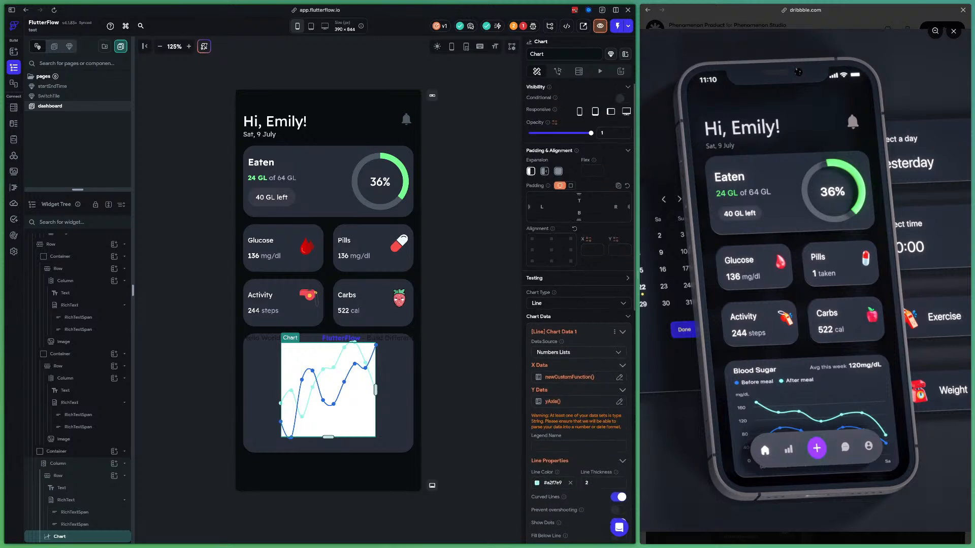
scroll(579, 305, "down", 10)
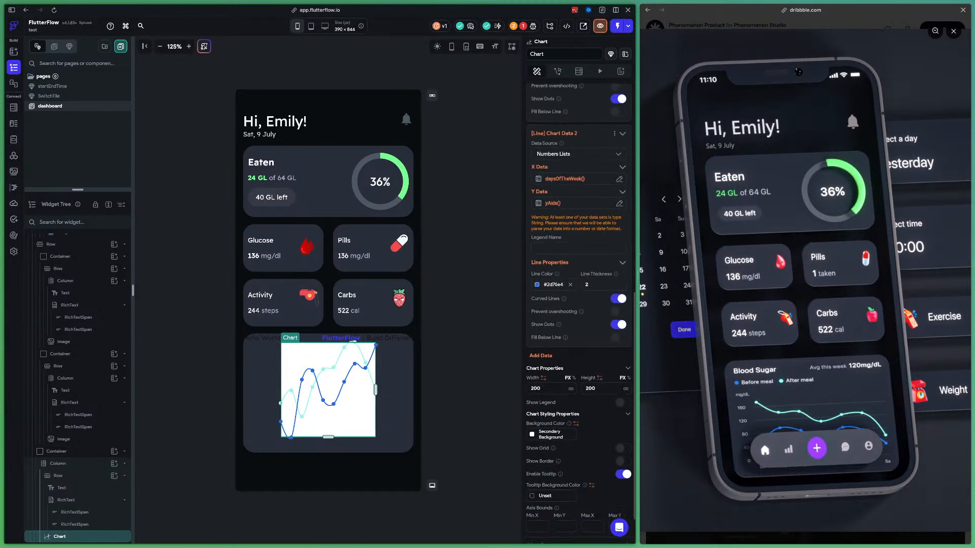
left_click(570, 385)
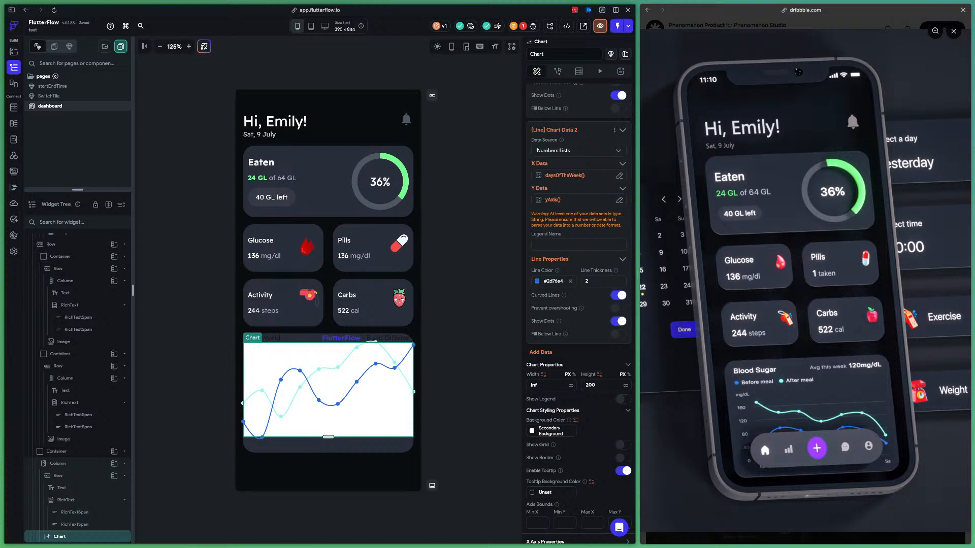
Try a height of 300 px for the line chart.
left_click(602, 385)
key("ctrl+a")
type("300")
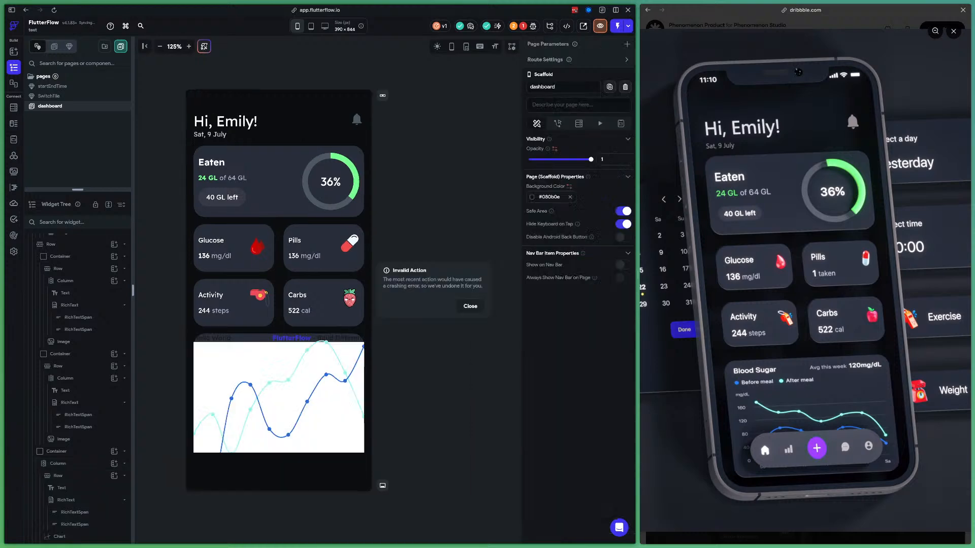
Select the chart again and restore its height to 200 px.
left_click(60, 537)
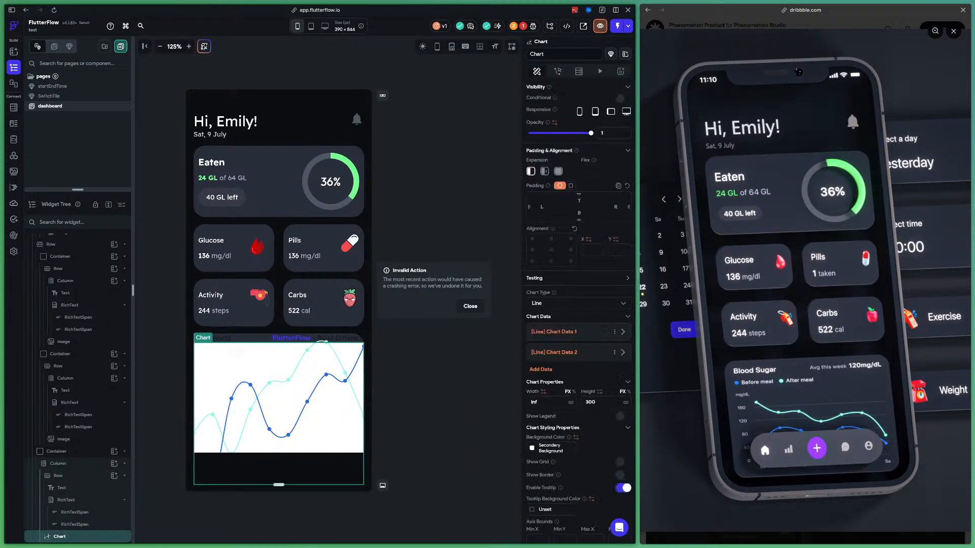
left_click(604, 403)
key("ctrl+a")
type("200")
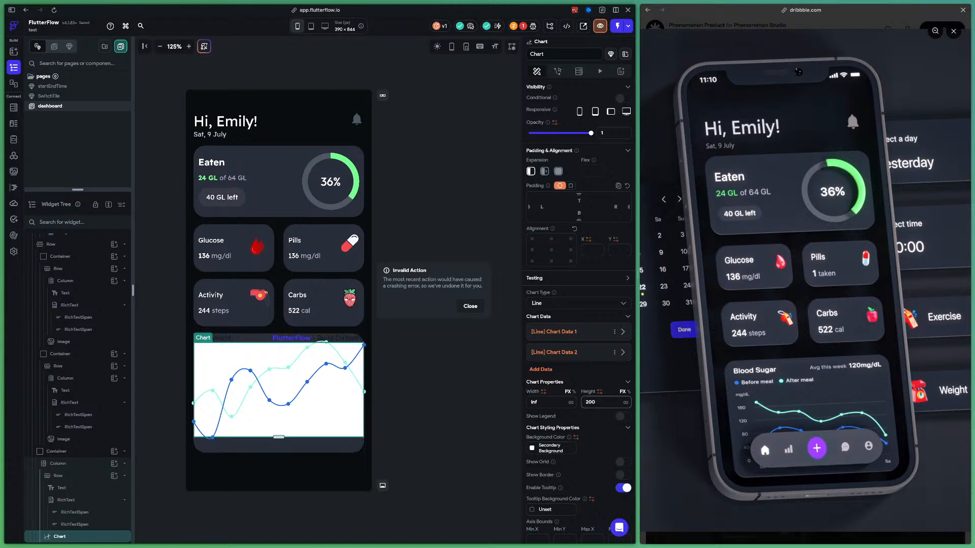
Set the title text of the chart's X axis to "Days of the Week".
scroll(579, 305, "down", 2)
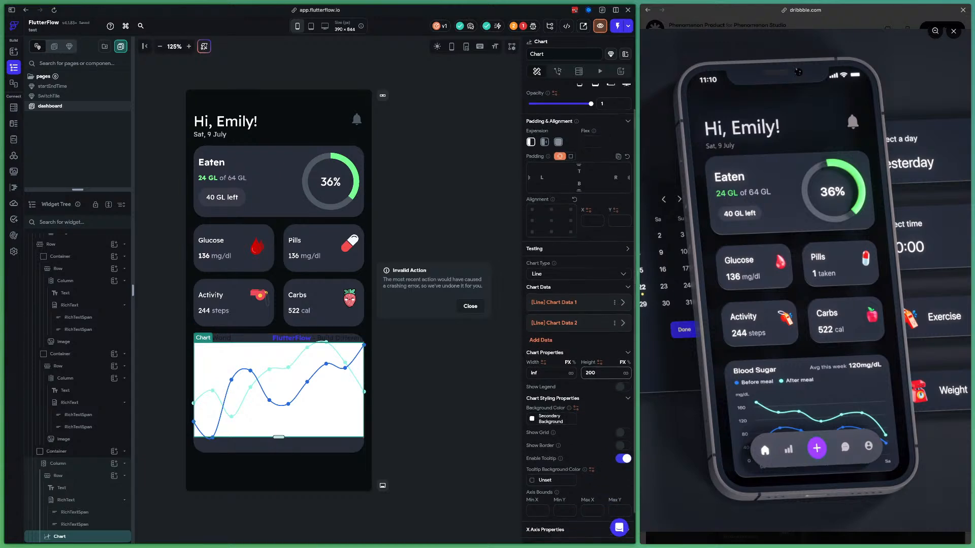
scroll(579, 305, "down", 1)
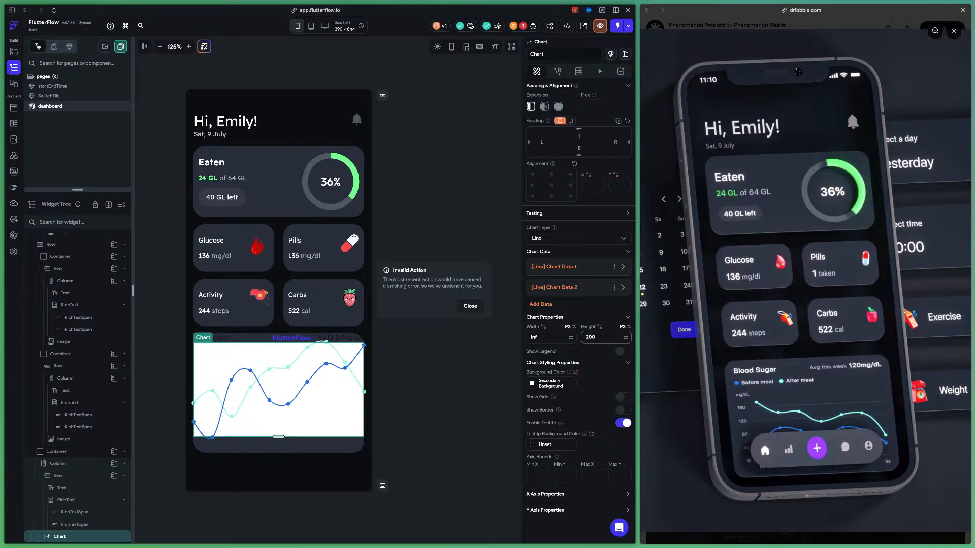
left_click(545, 494)
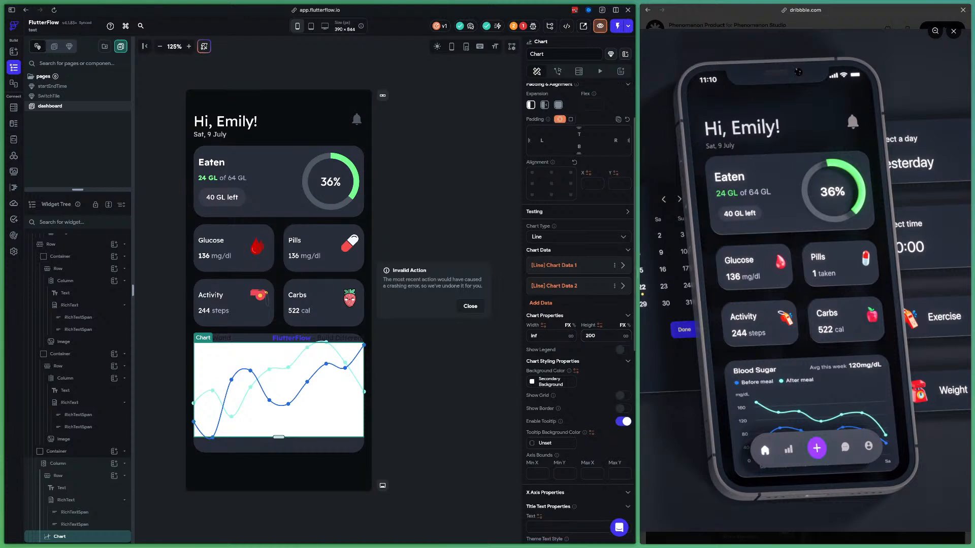
scroll(579, 315, "down", 3)
scroll(579, 315, "down", 2)
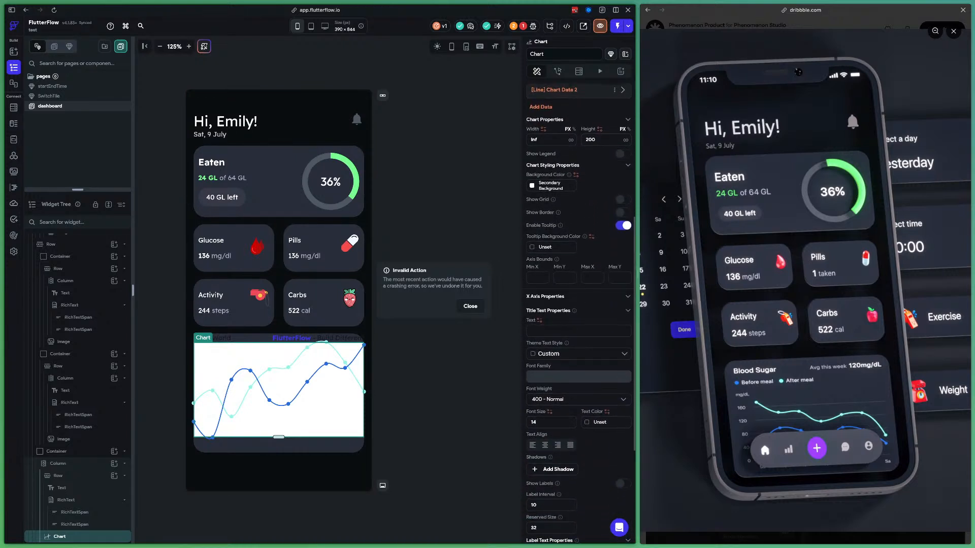
left_click(579, 330)
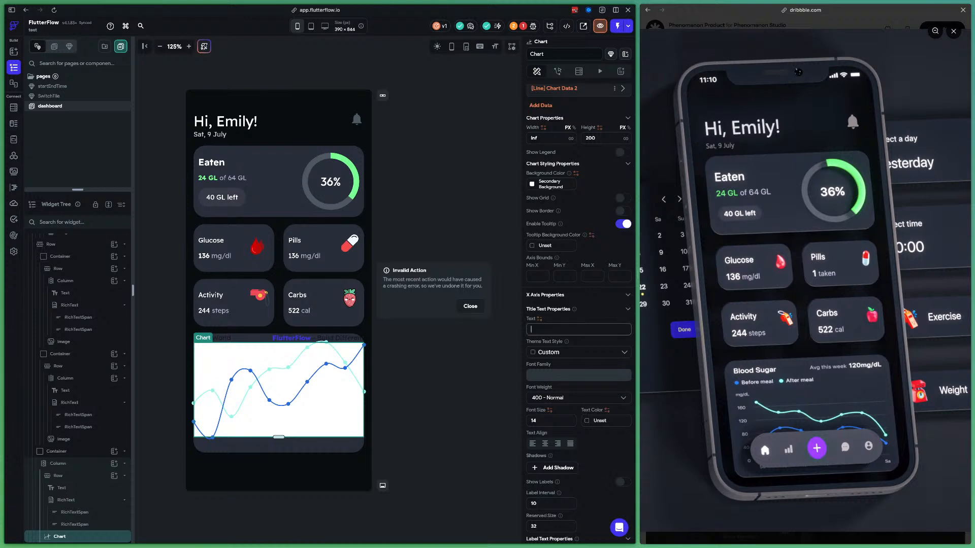
type("Da")
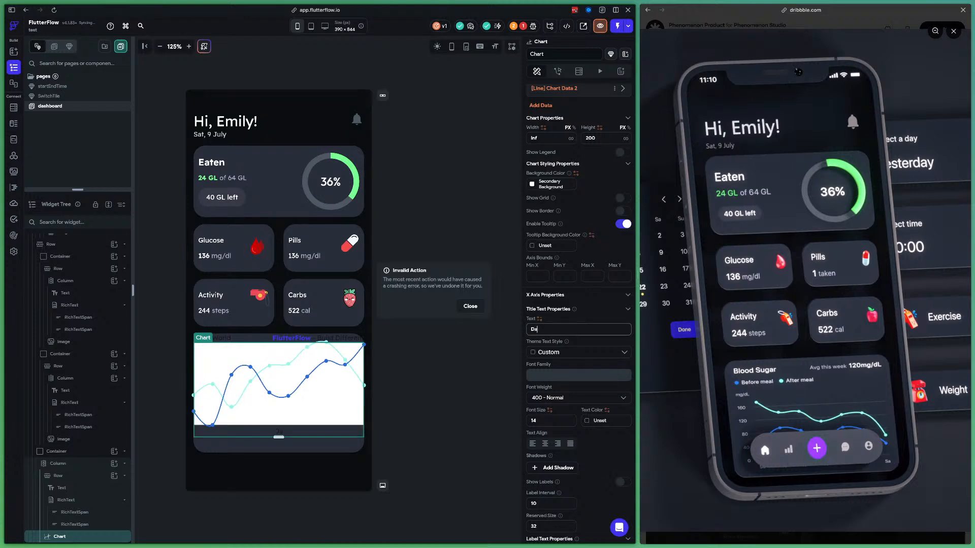
type("ys of the Week")
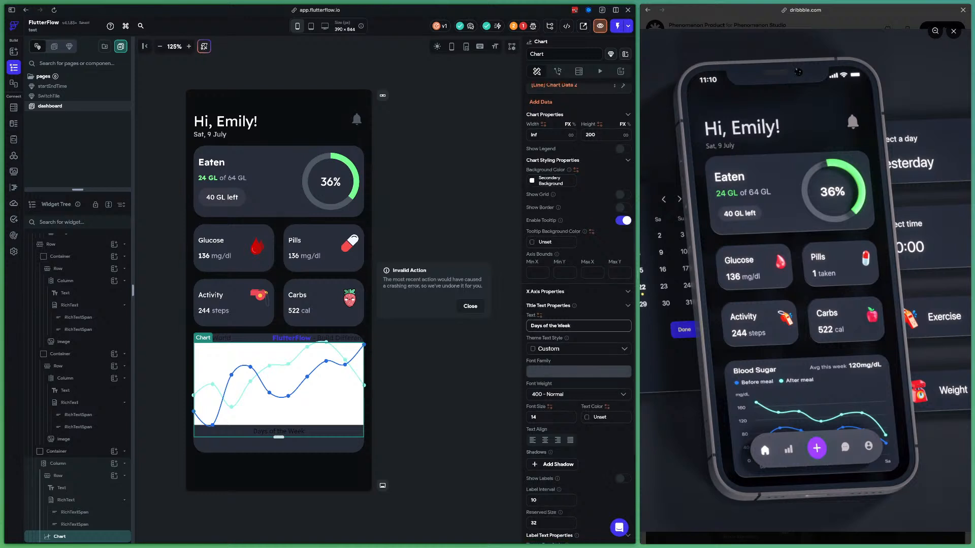
Set the title text of the chart's Y axis to "mg/dL".
scroll(579, 314, "down", 1)
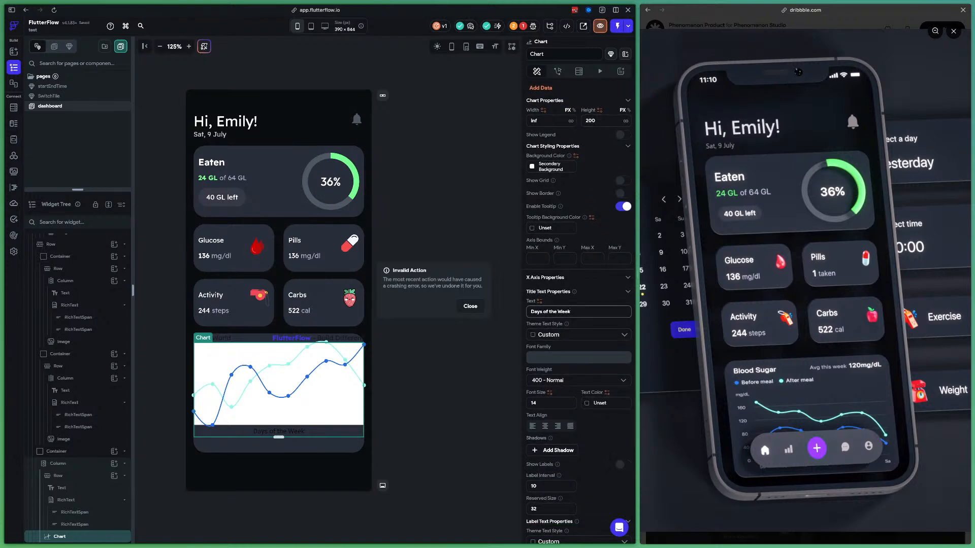
scroll(579, 314, "down", 1)
scroll(579, 314, "down", 2)
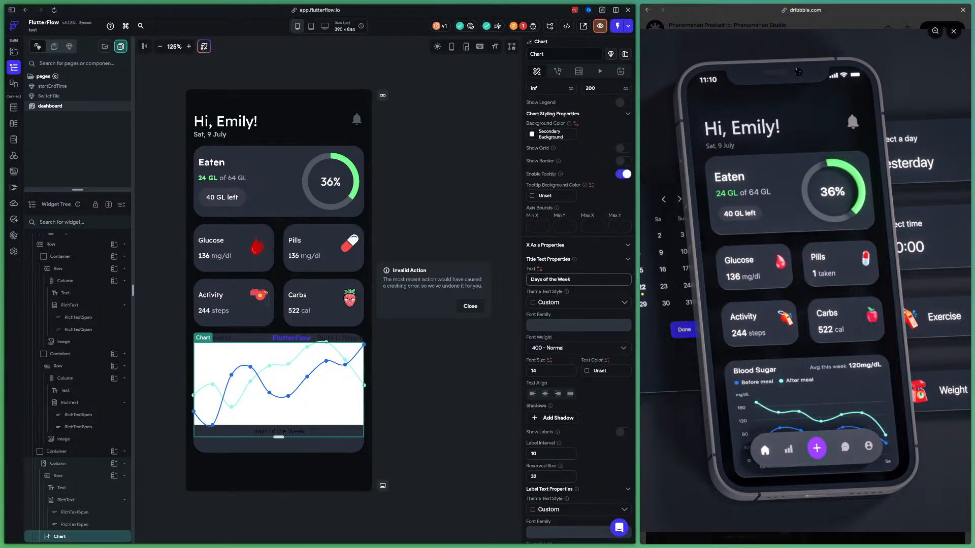
scroll(579, 313, "down", 5)
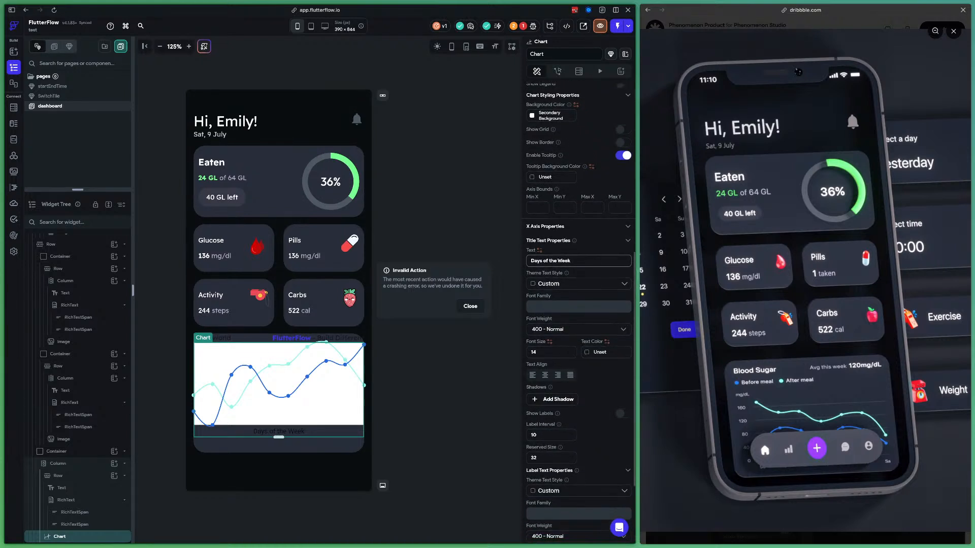
scroll(579, 313, "down", 3)
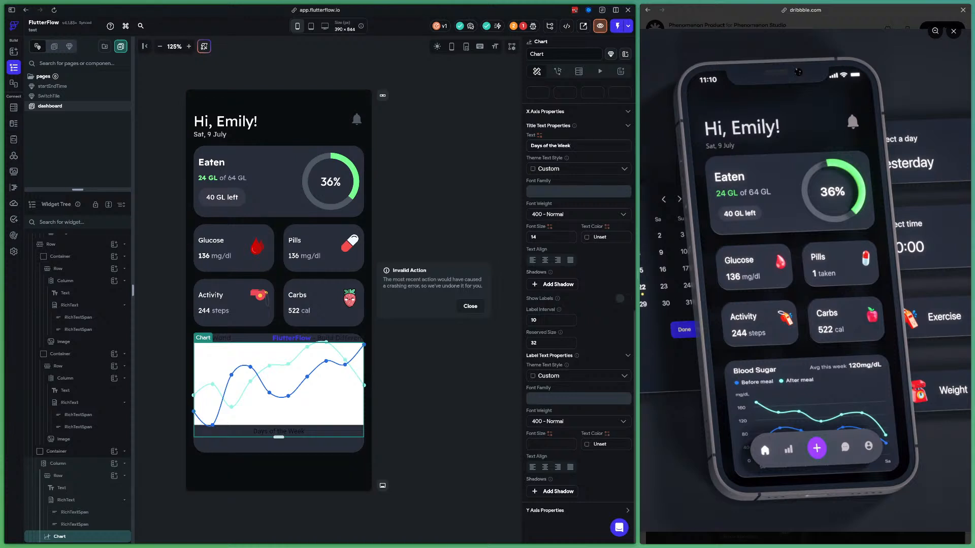
left_click(545, 510)
scroll(579, 314, "down", 3)
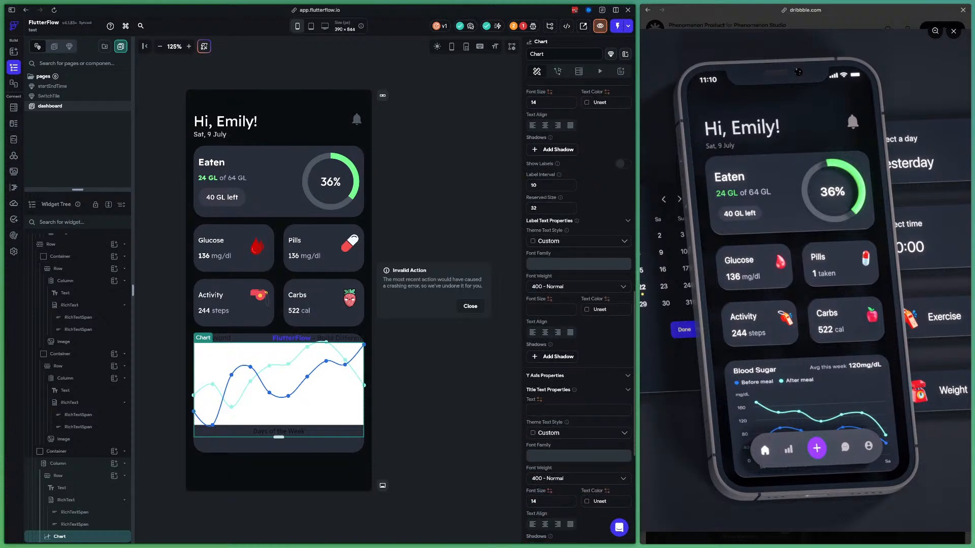
left_click(578, 411)
type("mg/")
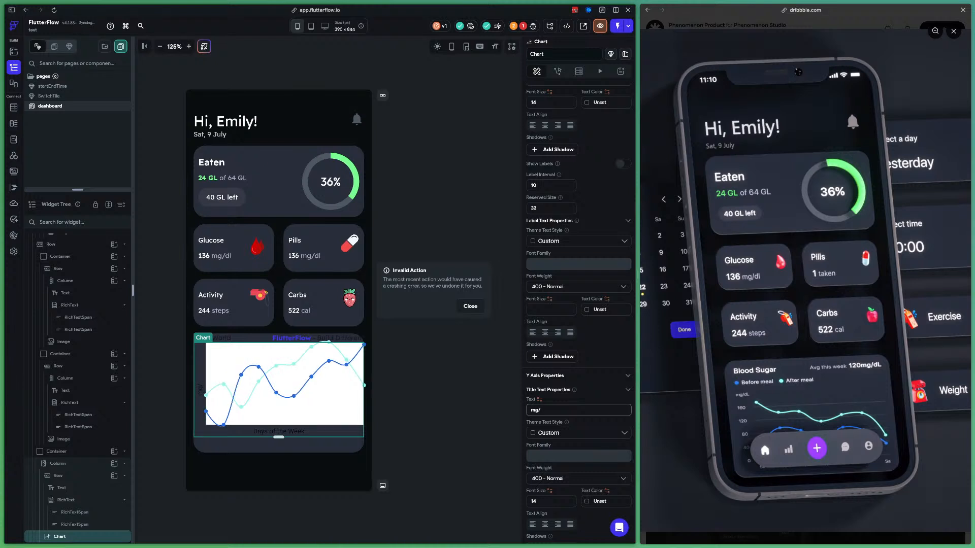
type("dL")
scroll(579, 304, "down", 1)
left_click(599, 467)
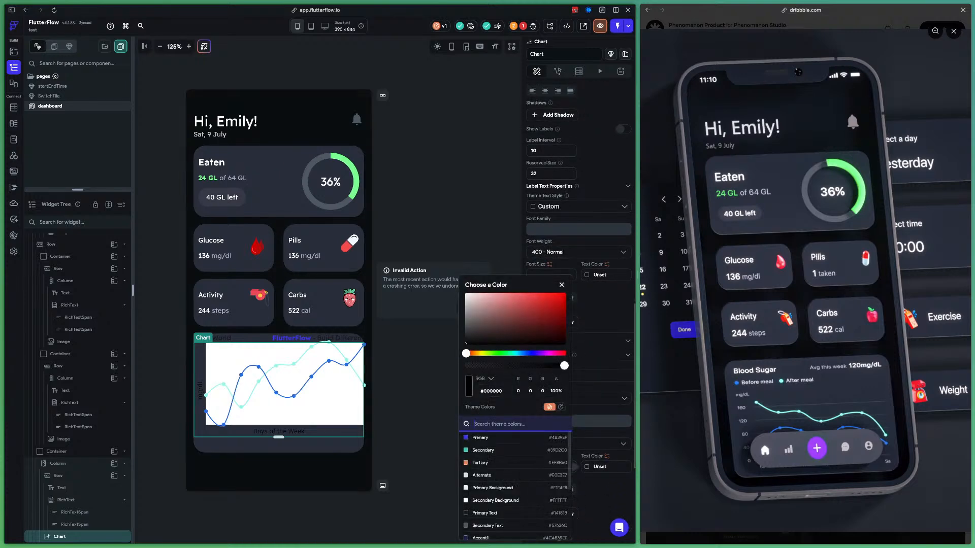
key("Escape")
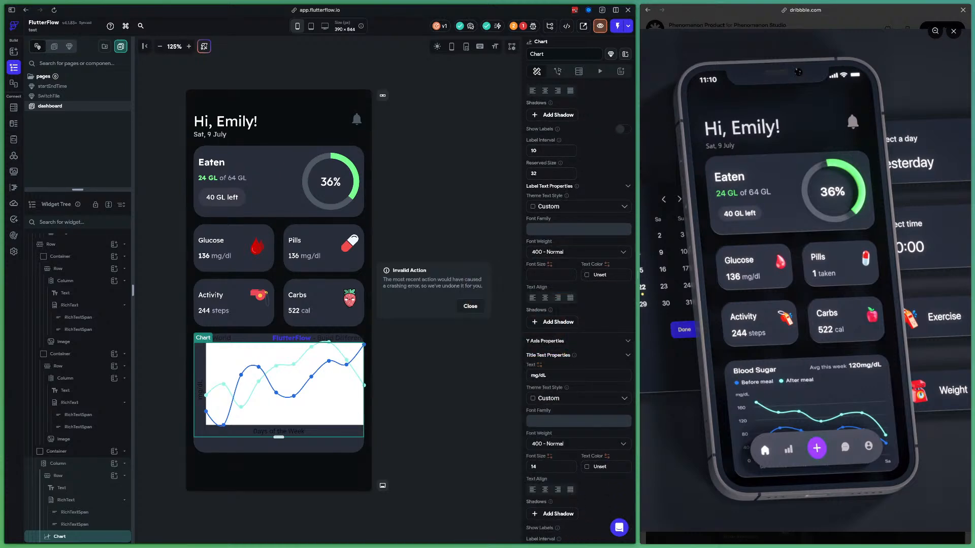
Copy the text color #b5b4cd from the "cal" text span in the Carbs card and dismiss the Invalid Action notice.
left_click(300, 311)
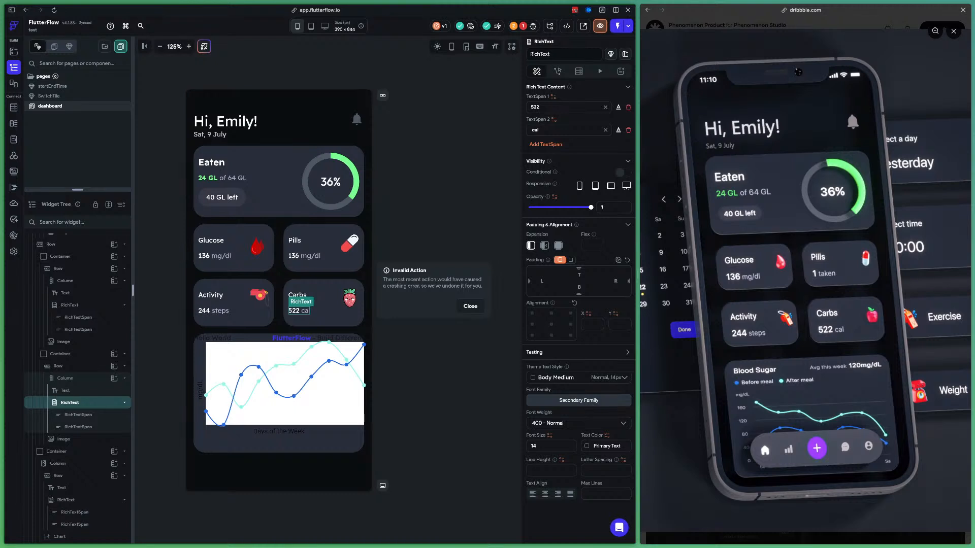
left_click(307, 311)
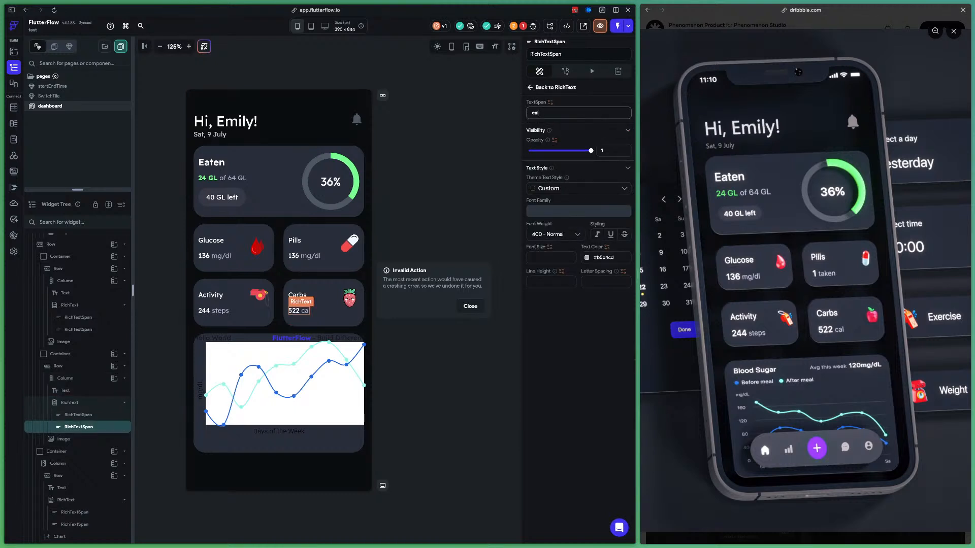
left_click(603, 257)
key("ctrl+c")
left_click(471, 306)
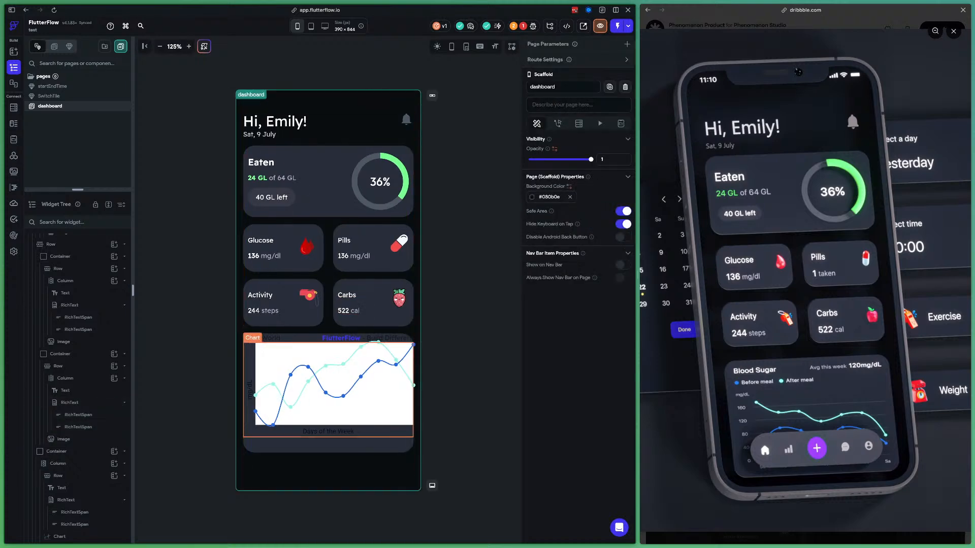
Apply the copied color #b5b4cd to the title text of the chart's Y axis.
left_click(330, 386)
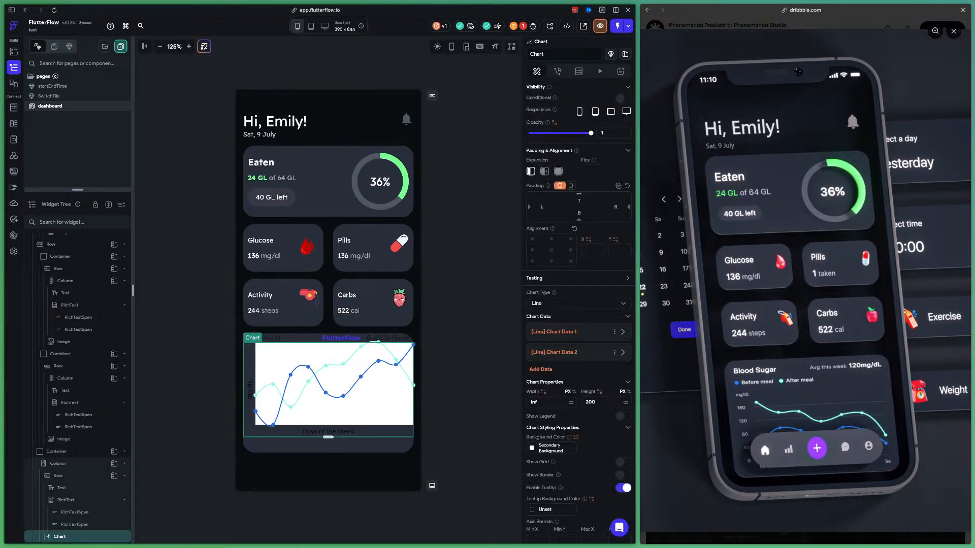
scroll(579, 315, "down", 15)
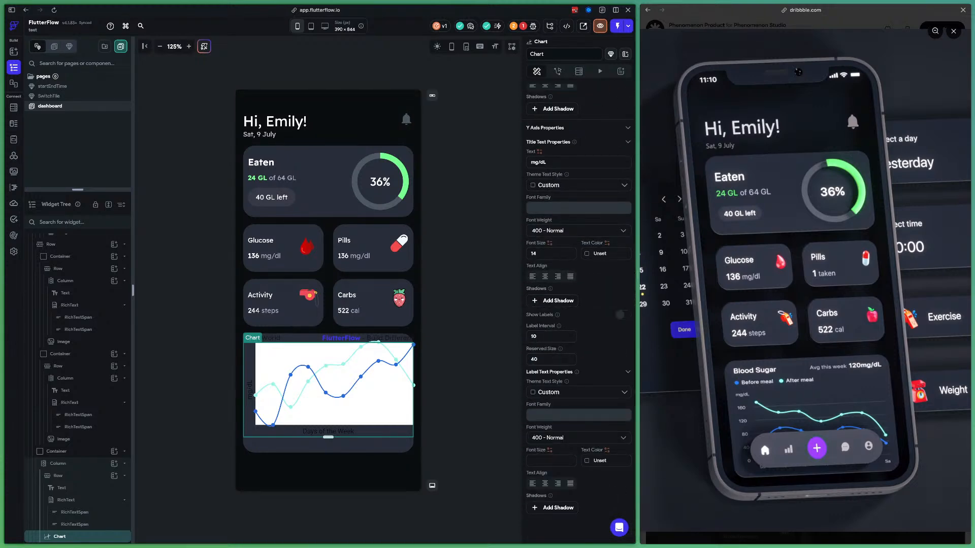
left_click(602, 254)
key("ctrl+v")
key("Return")
Set the two text spans of the rich text above the chart to "Avg this week" and "120mg/dL".
left_click(356, 337)
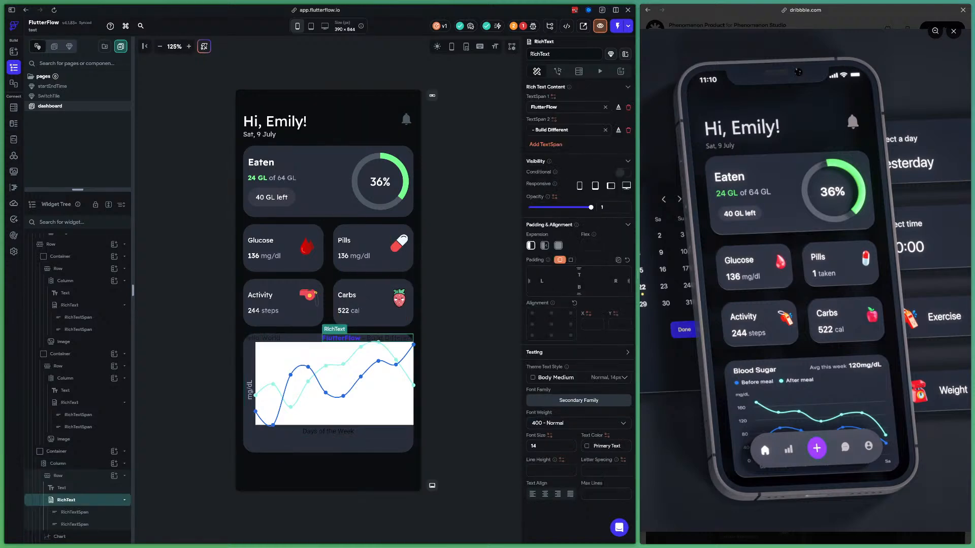
left_click(559, 108)
type("Av")
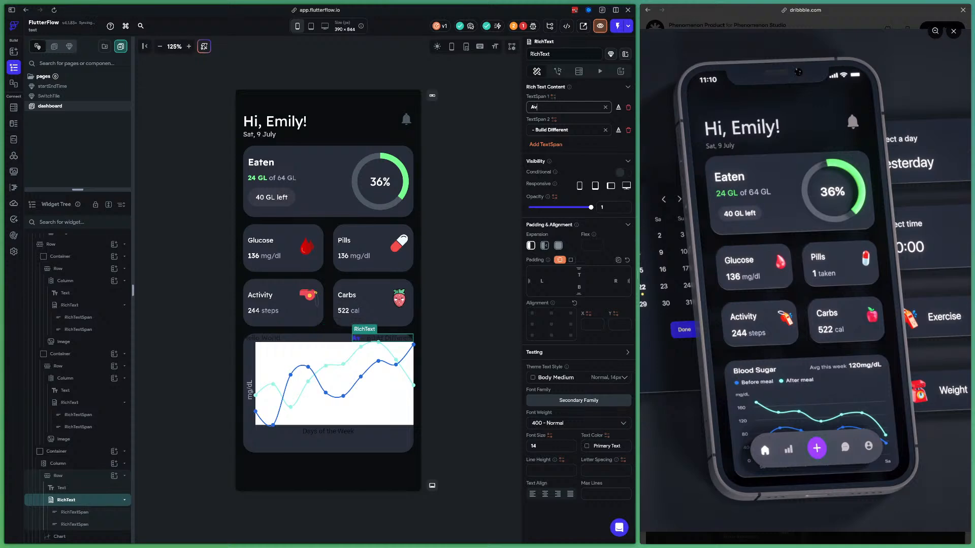
type("g this week")
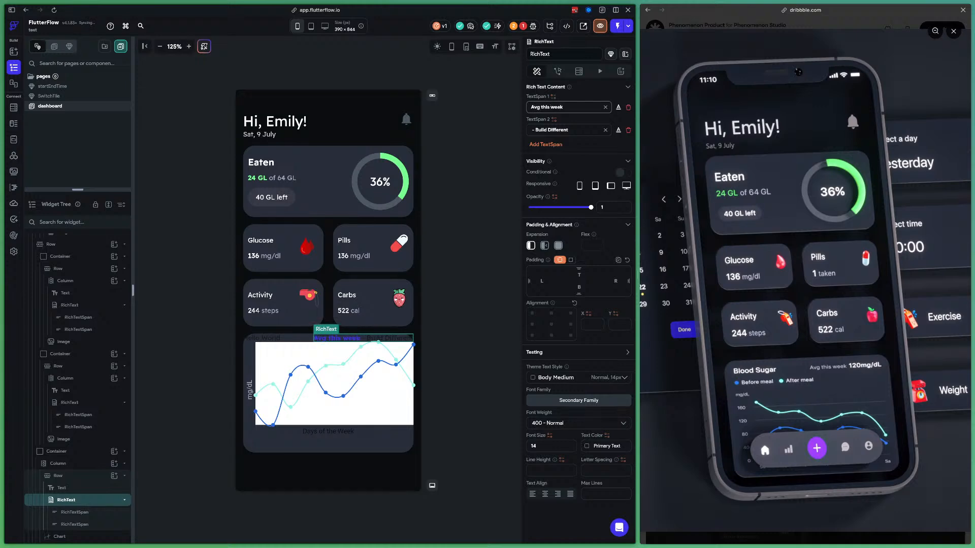
left_click(558, 130)
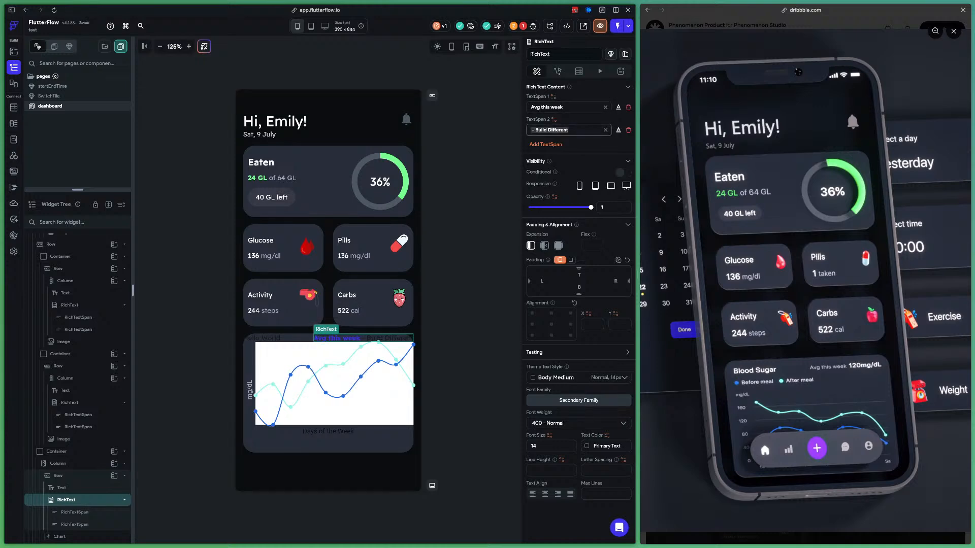
key("BackSpace")
type("120")
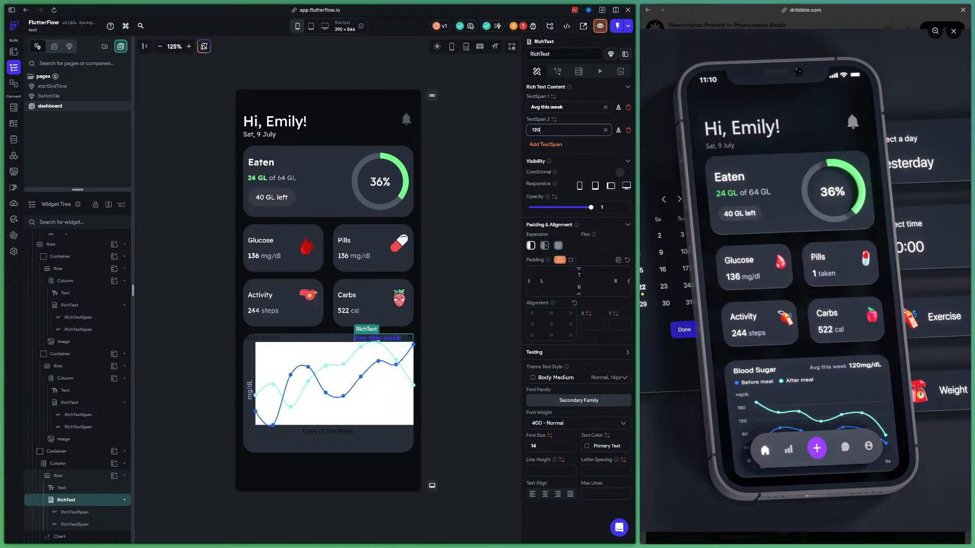
type("mg/dL")
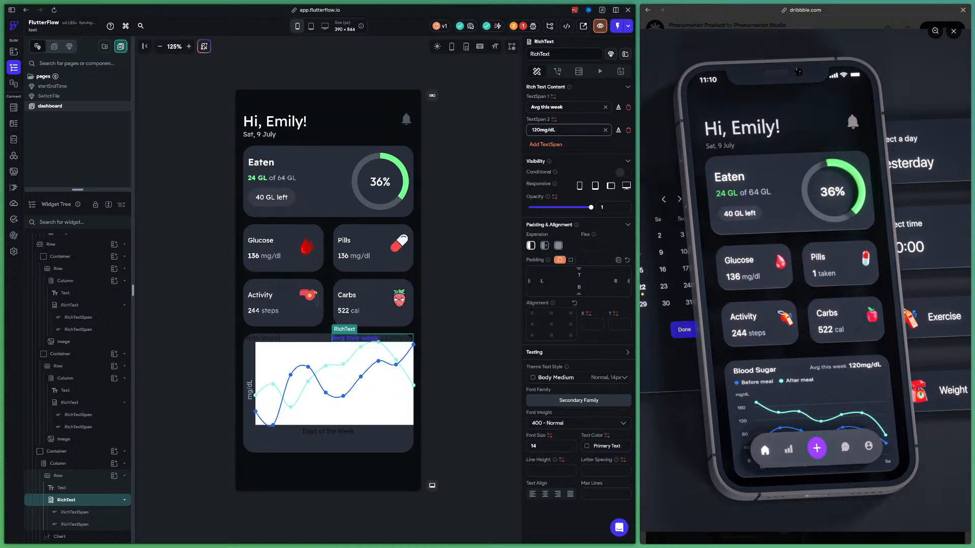
Apply the copied color #b5b4cd to the "Avg this week" text span.
left_click(618, 107)
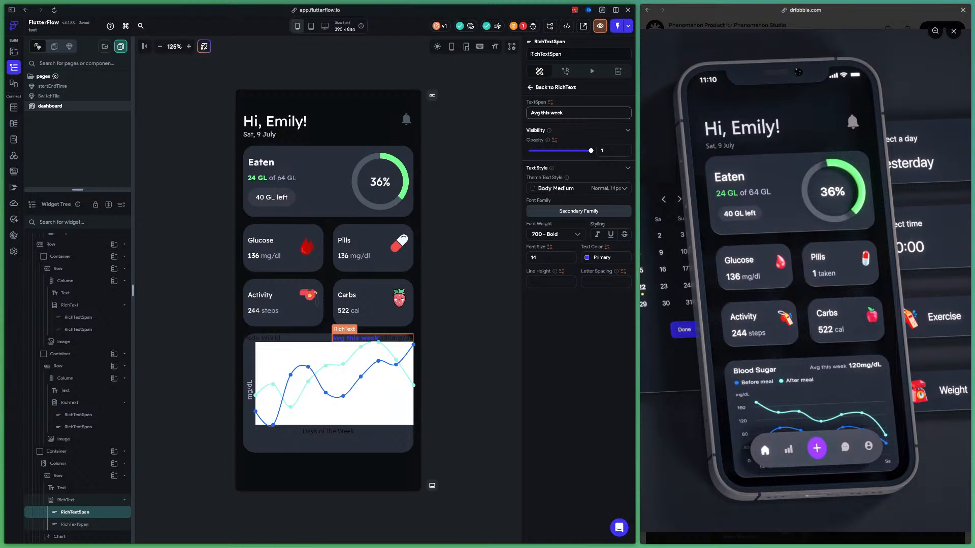
left_click(605, 258)
left_click(605, 258)
double_click(605, 257)
key("ctrl+v")
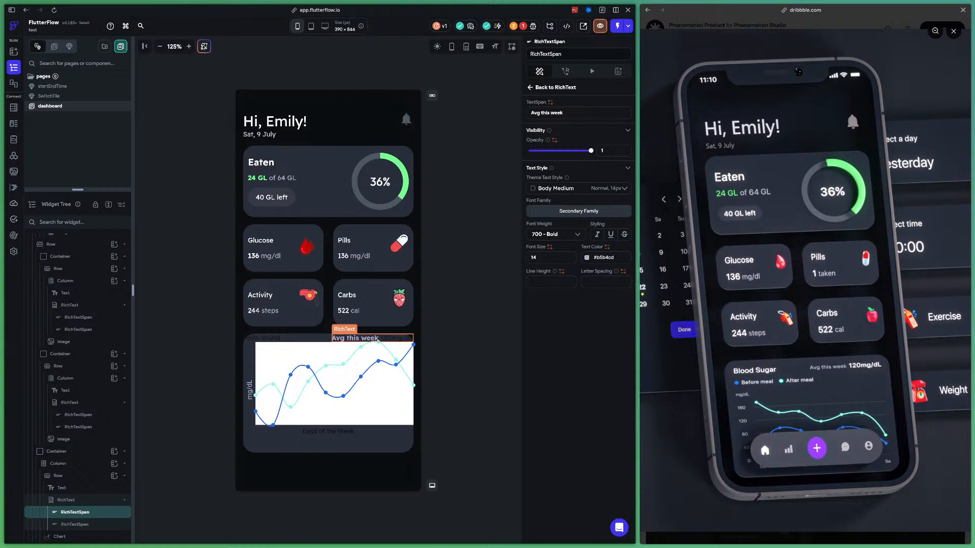
Change the chart card's "Hello World" header text to "Blood Sugar" and set its text color to the Info theme color.
left_click(261, 338)
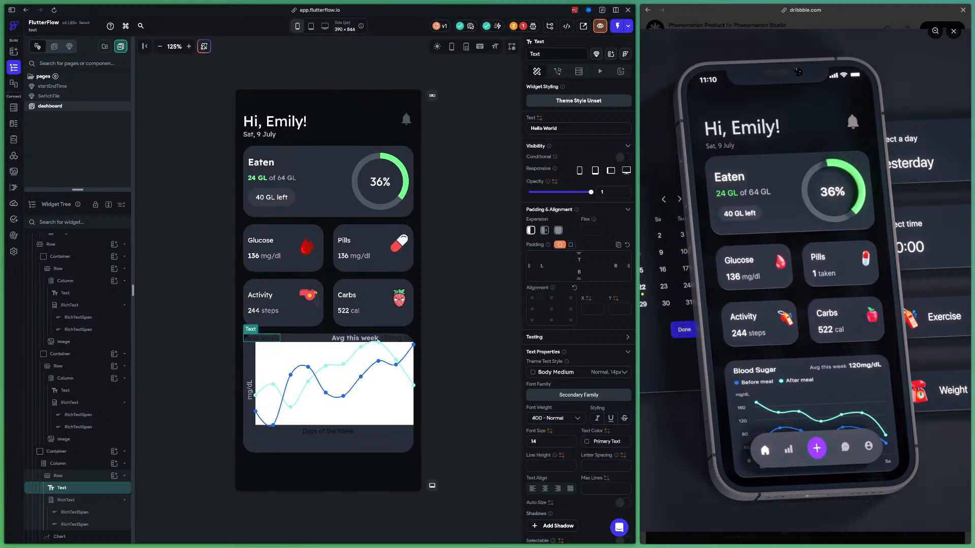
left_click_drag(561, 129, 528, 128)
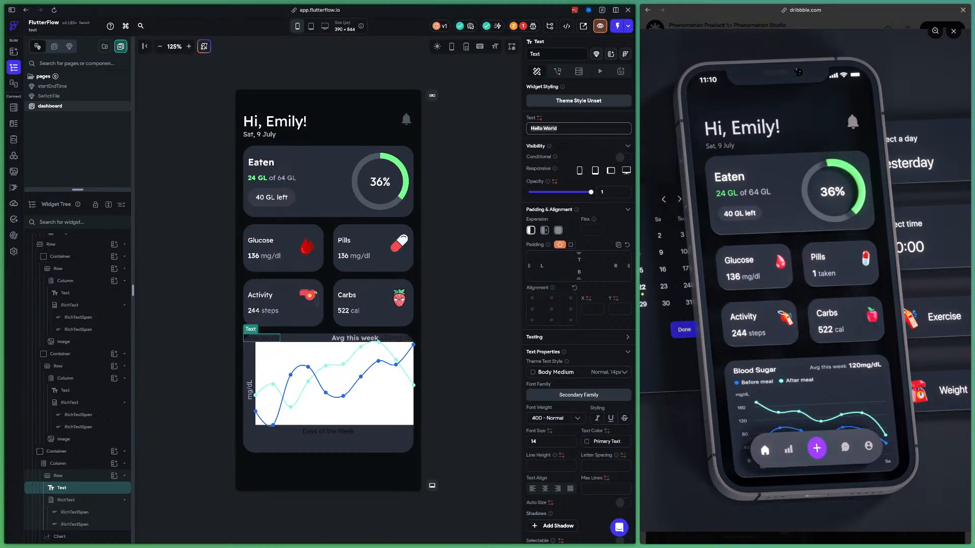
type("Blood S")
type("ugar")
left_click(588, 442)
scroll(515, 487, "down", 3)
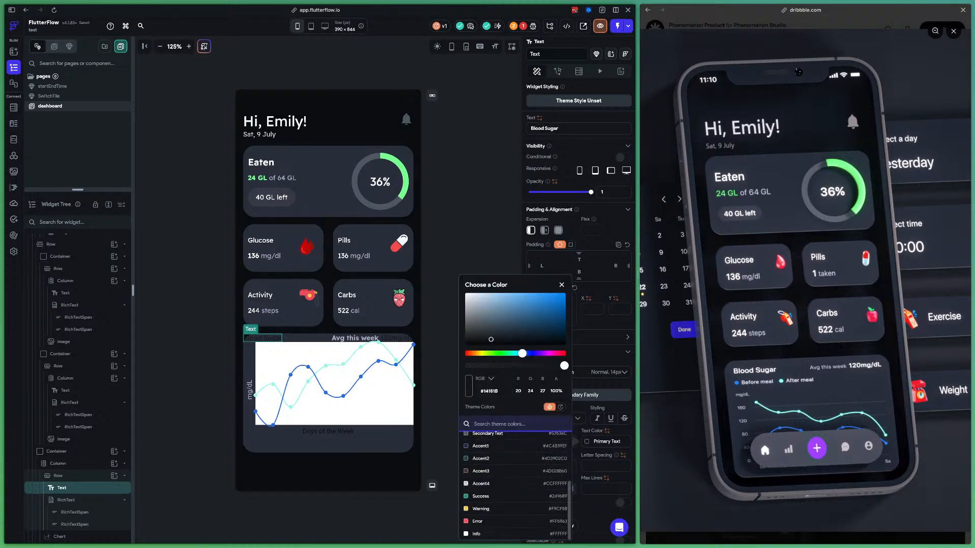
left_click(503, 534)
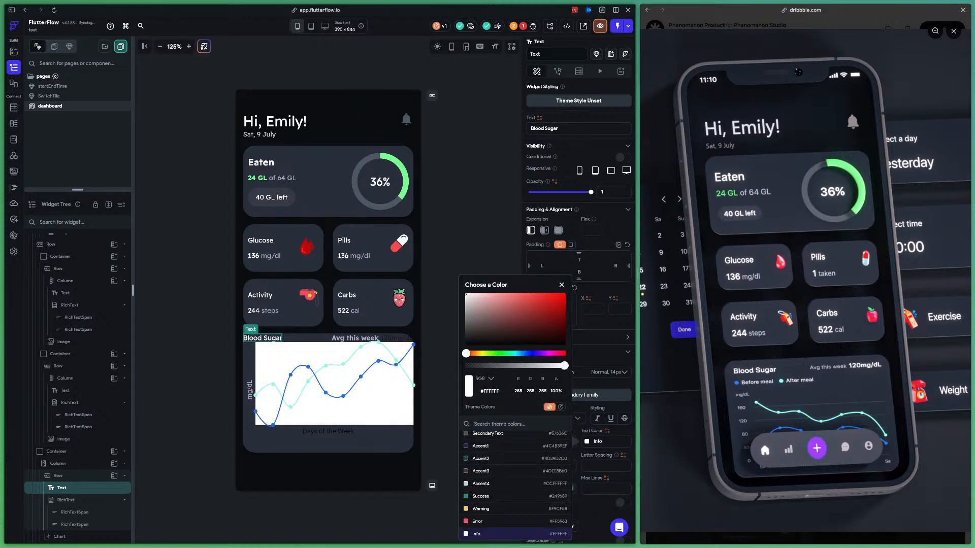
Set the text color of the "120mg/dL" span to the Info theme color.
left_click(372, 338)
left_click(372, 338)
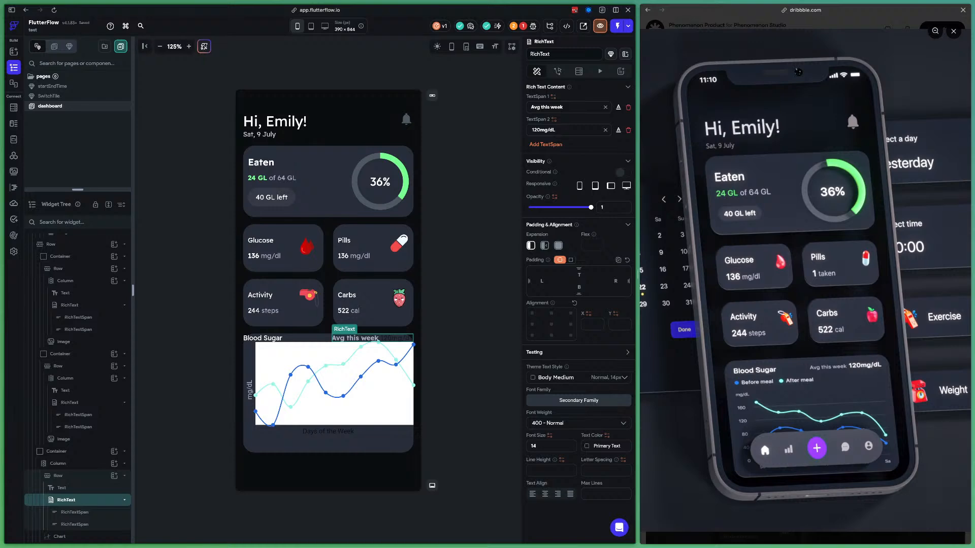
left_click(618, 130)
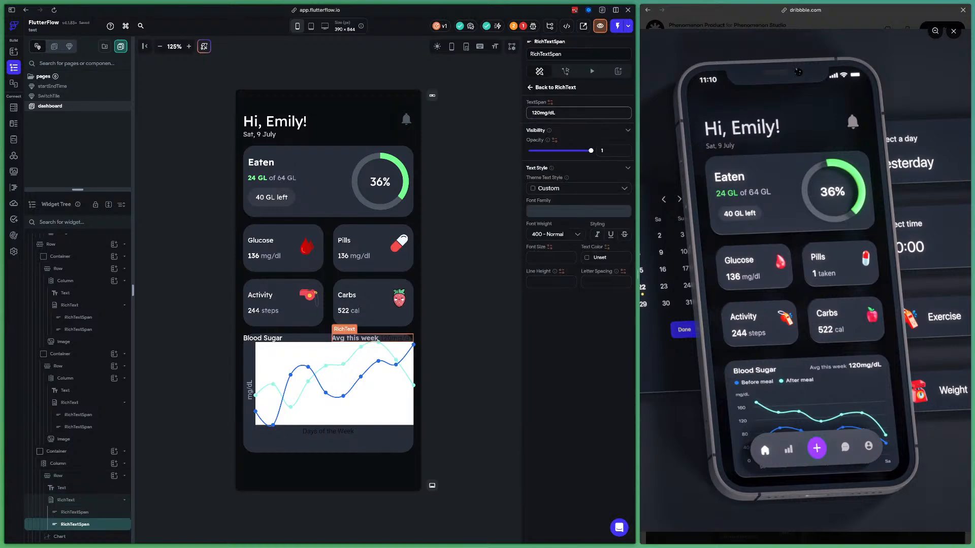
left_click(587, 257)
scroll(515, 441, "down", 4)
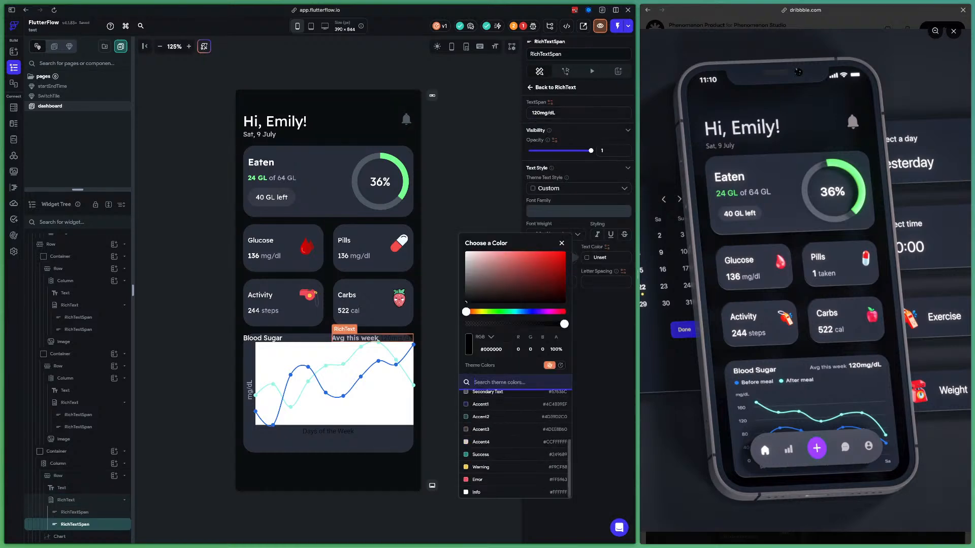
left_click(515, 492)
left_click(562, 243)
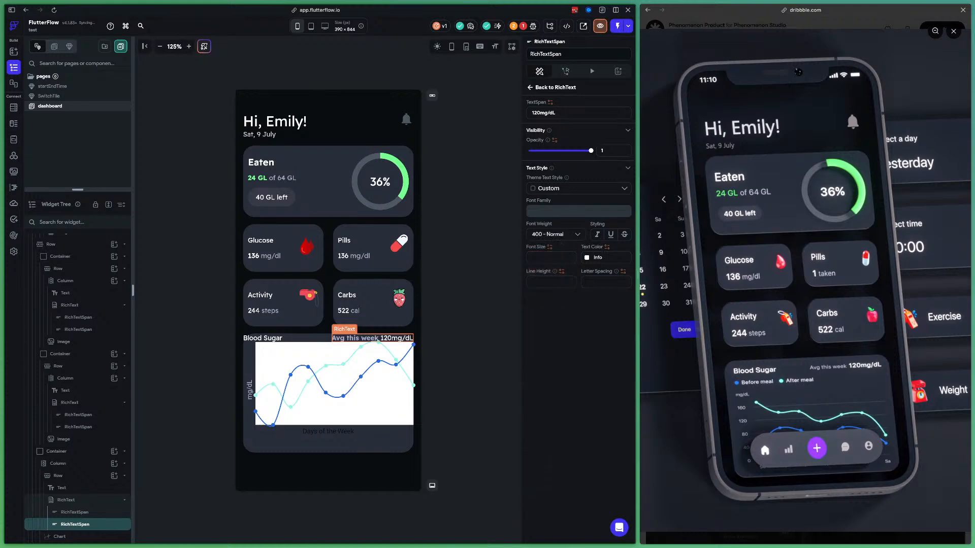
Give the column inside the Blood Sugar card a uniform padding of 10 and an items spacing of 10.
left_click(336, 442)
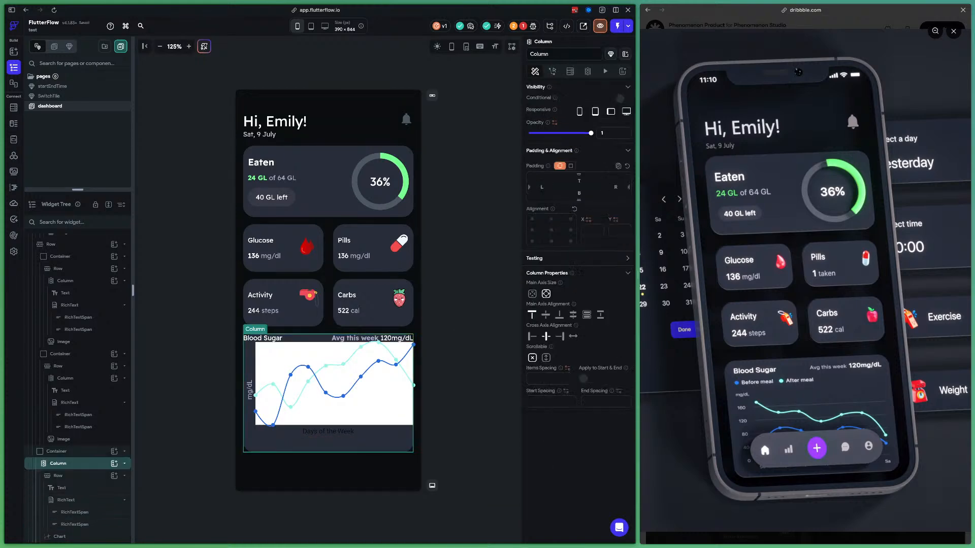
left_click(571, 166)
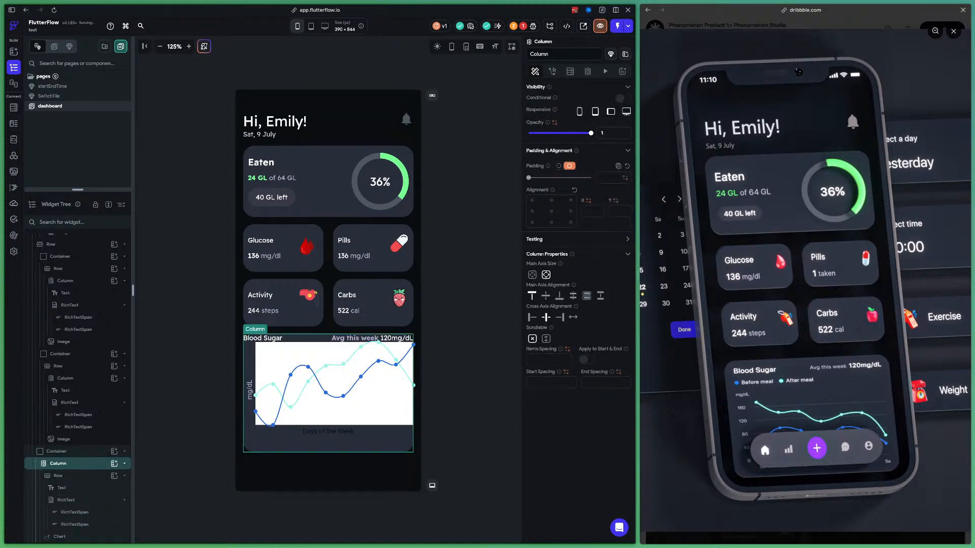
left_click_drag(528, 178, 554, 178)
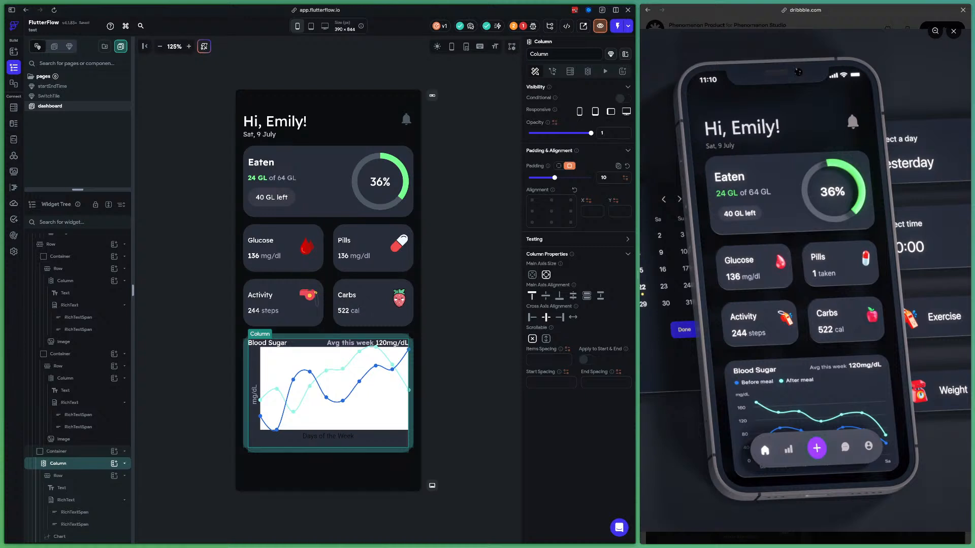
left_click(531, 359)
type("10")
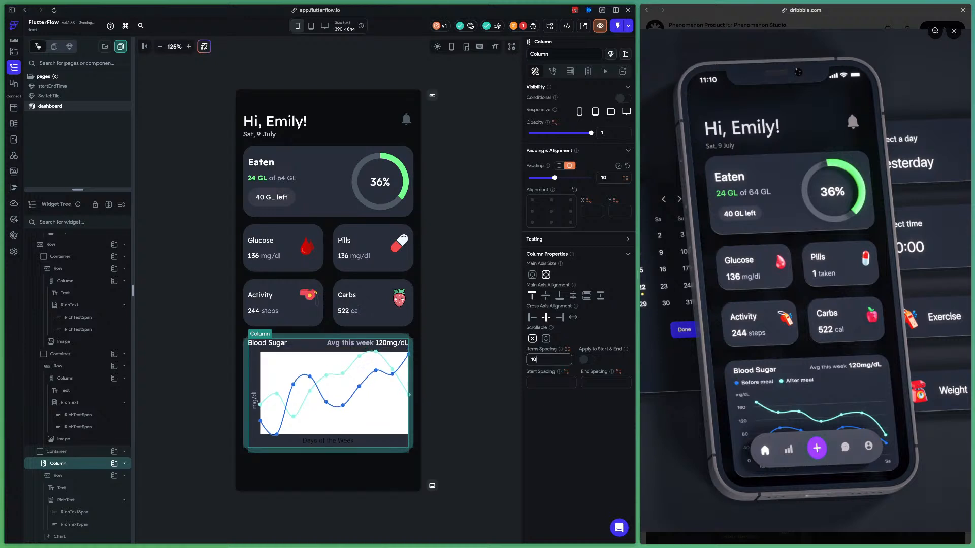
Make the chart's background color fully transparent (#00ffffff).
left_click(342, 400)
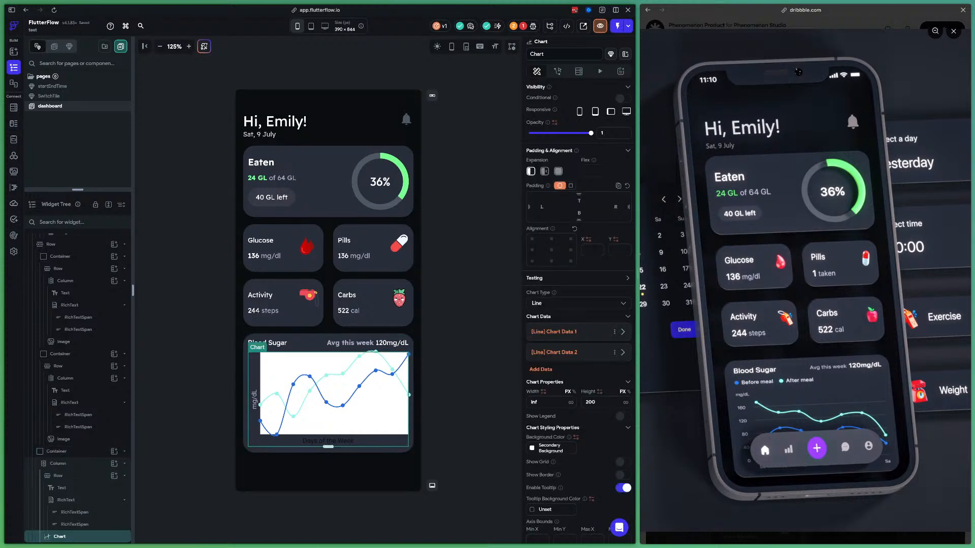
scroll(579, 313, "down", 1)
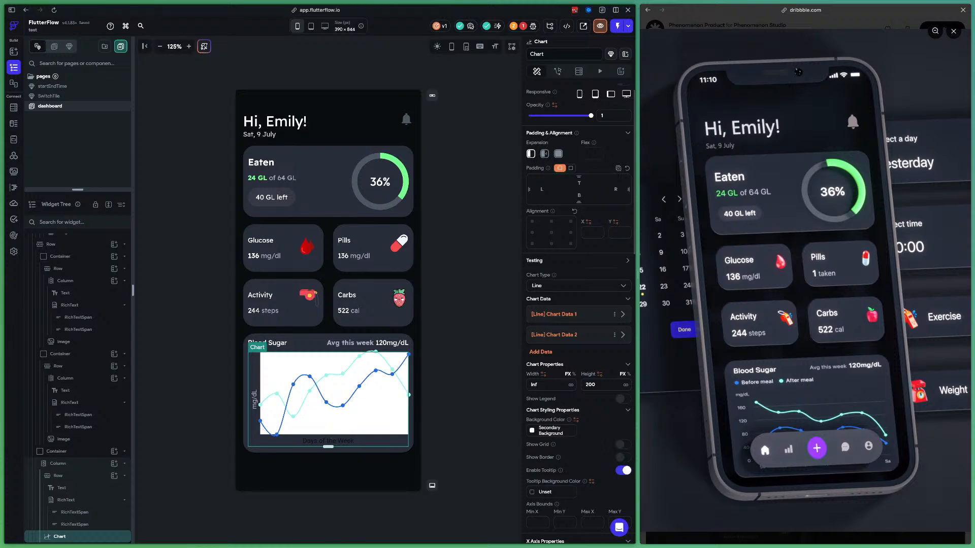
key("ctrl+a")
key("Right")
left_click(575, 420)
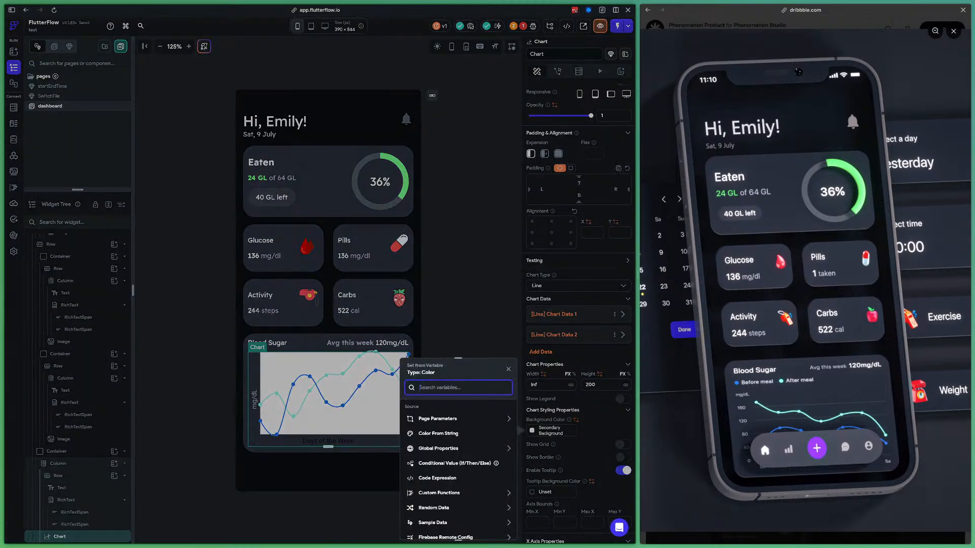
key("Escape")
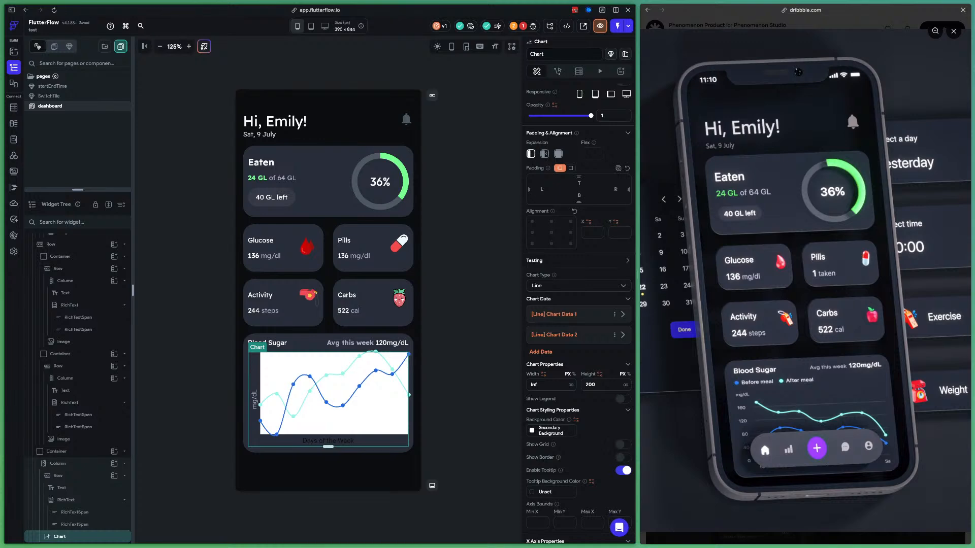
left_click(532, 431)
scroll(461, 485, "down", 3)
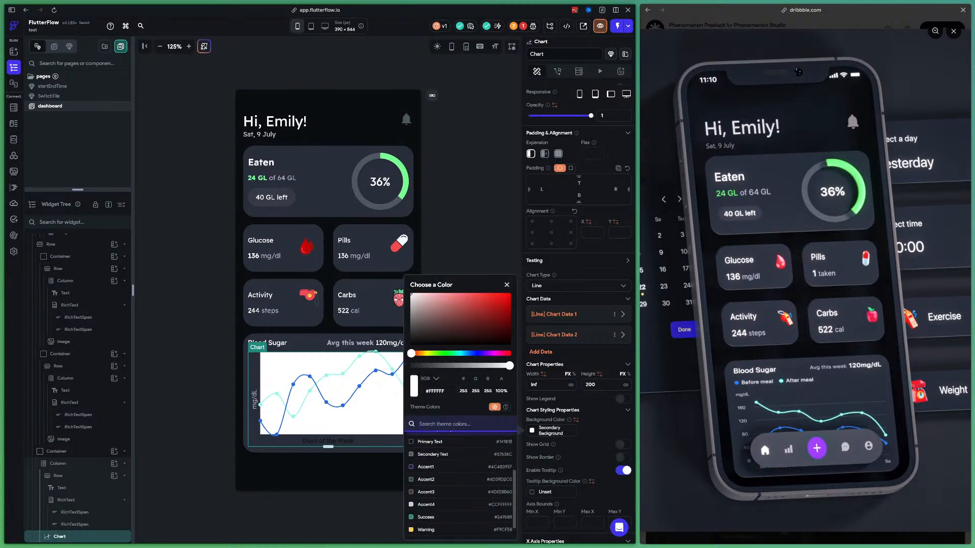
left_click_drag(509, 365, 411, 365)
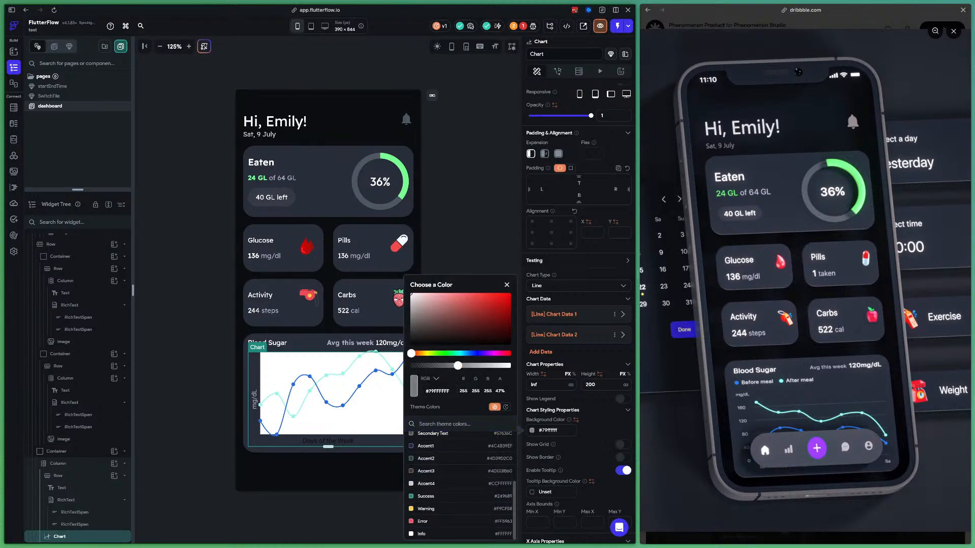
left_click(521, 431)
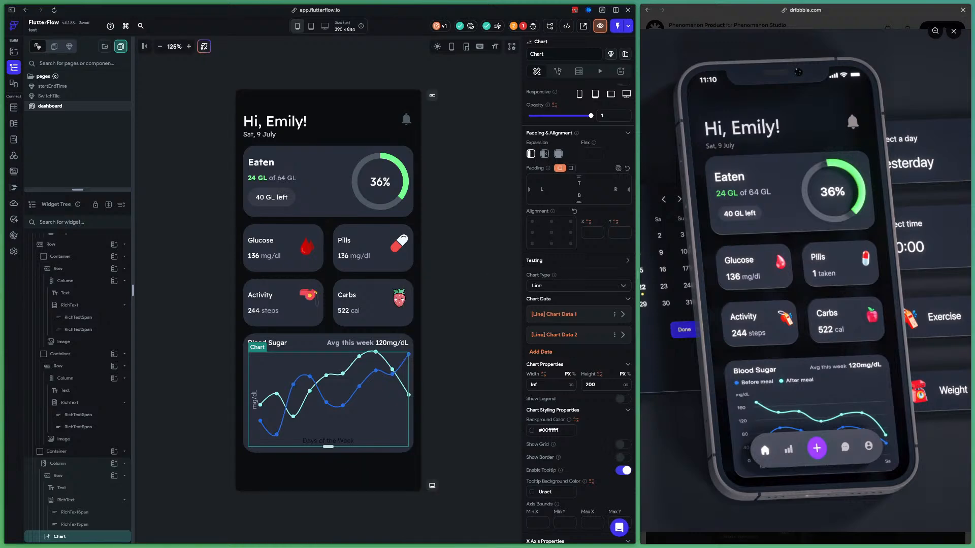
Try the chart with its grid shown, and hide the grid again.
scroll(579, 314, "down", 1)
left_click(623, 425)
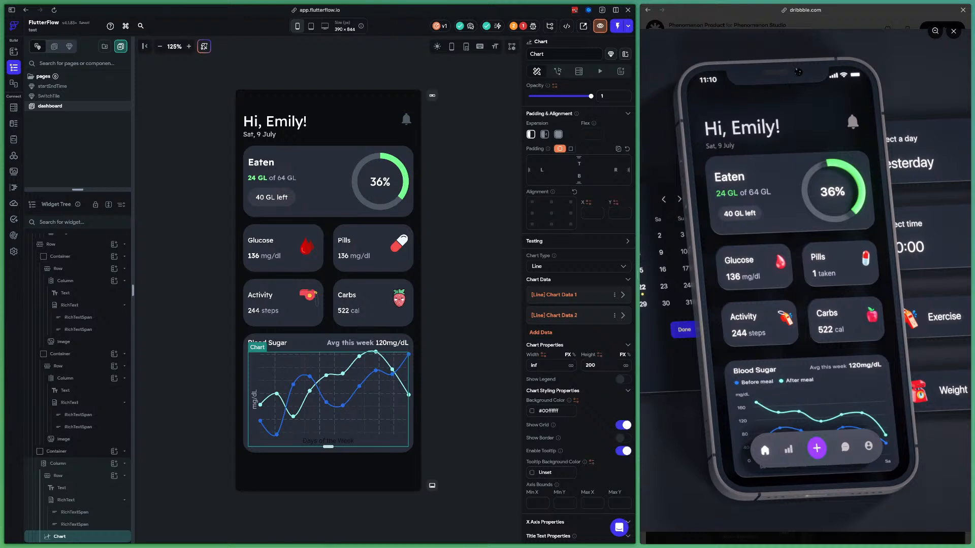
left_click(623, 425)
Expand the settings of the chart's first line series and examine its X data source and line properties.
left_click(623, 295)
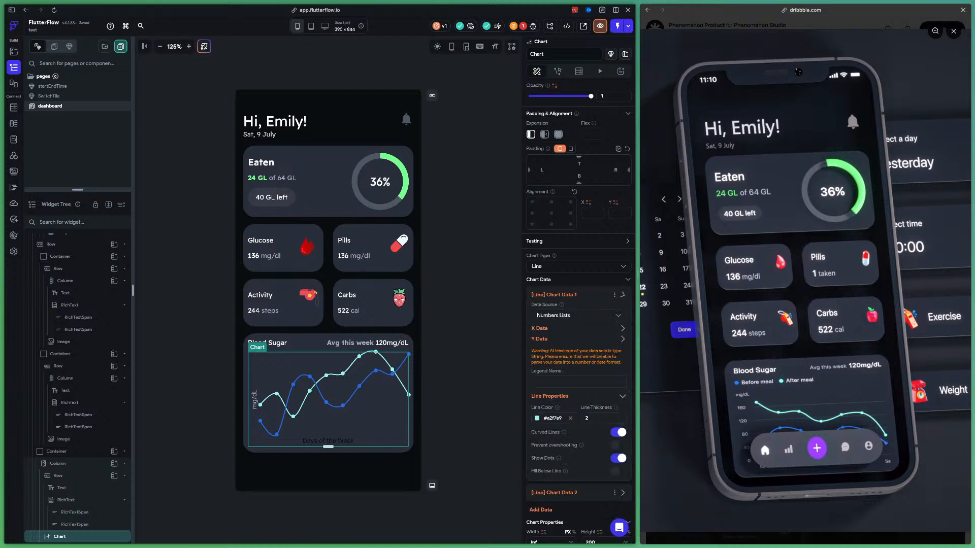
scroll(579, 315, "down", 1)
left_click(622, 312)
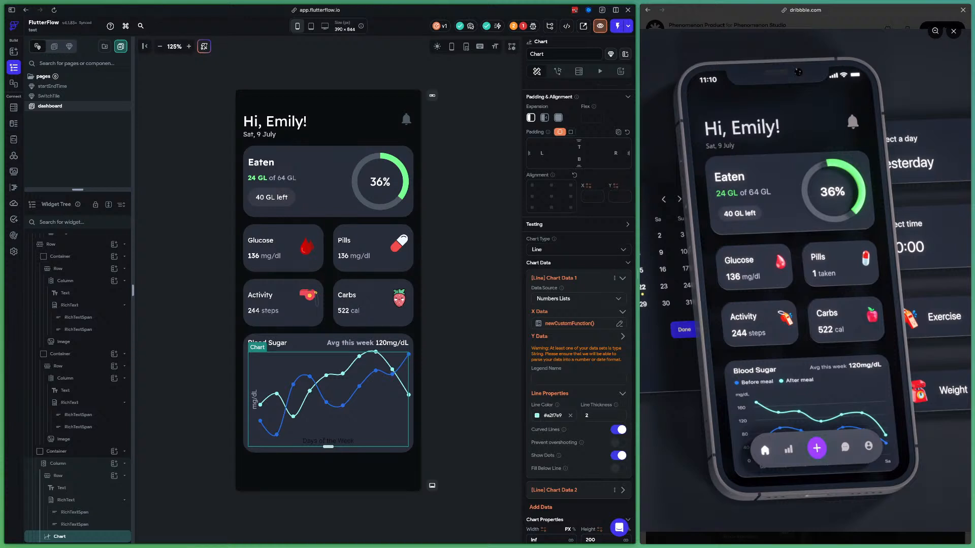
scroll(580, 313, "down", 1)
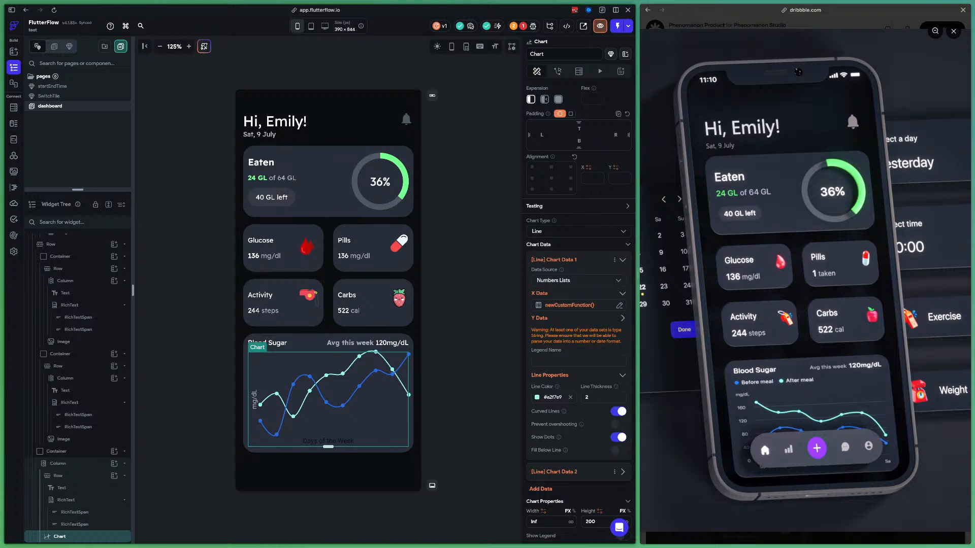
scroll(580, 315, "down", 4)
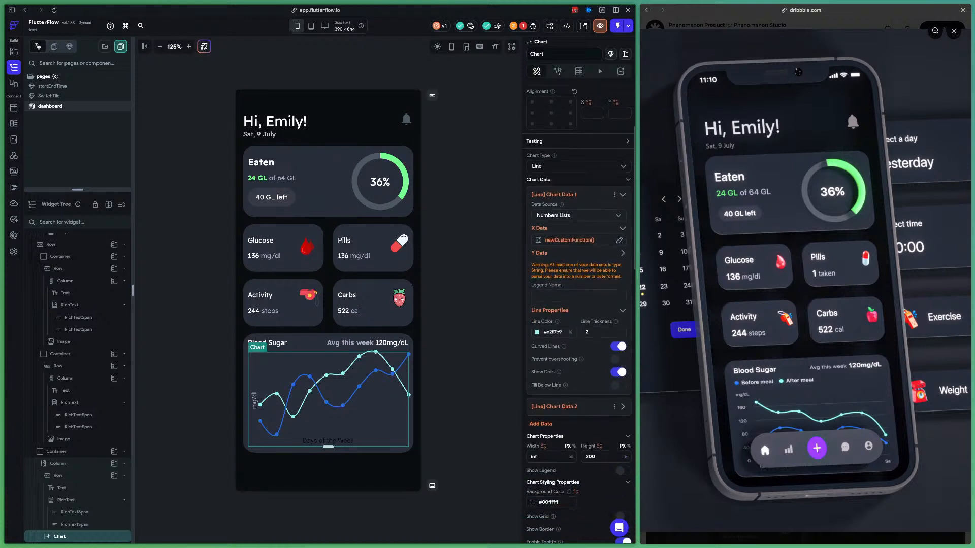
scroll(579, 305, "up", 1)
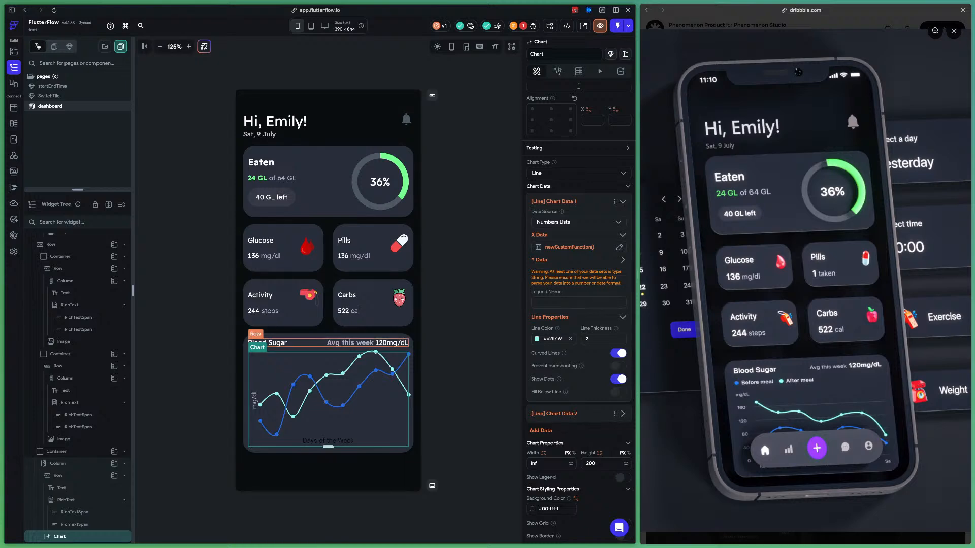
Duplicate the Blood Sugar card's header row and delete the "Avg this week 120mg/dL" rich text from the copy.
left_click(58, 476)
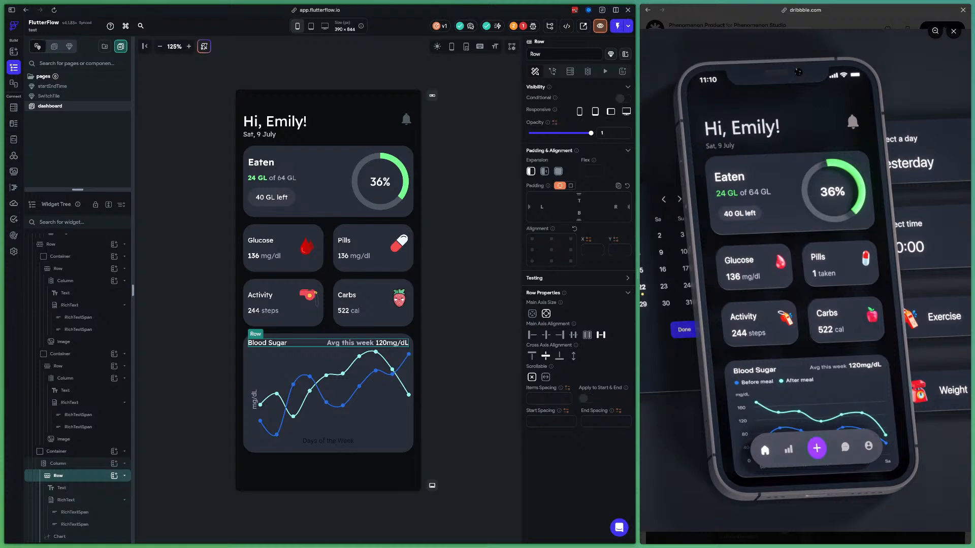
right_click(315, 342)
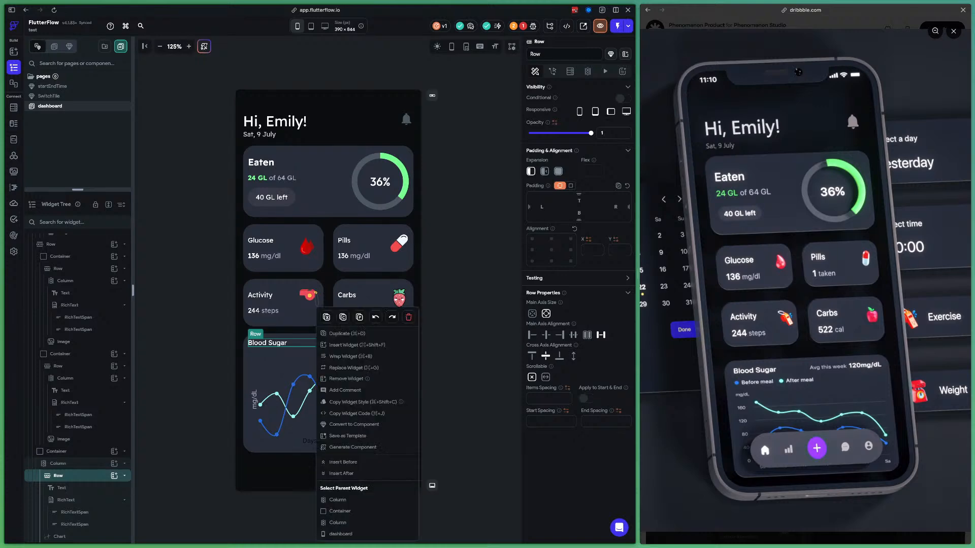
left_click(355, 332)
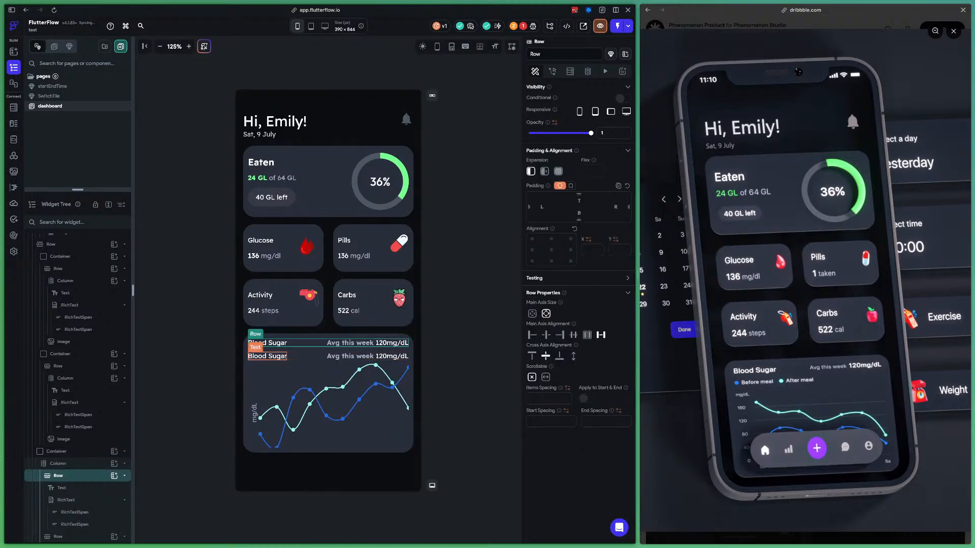
left_click(267, 356)
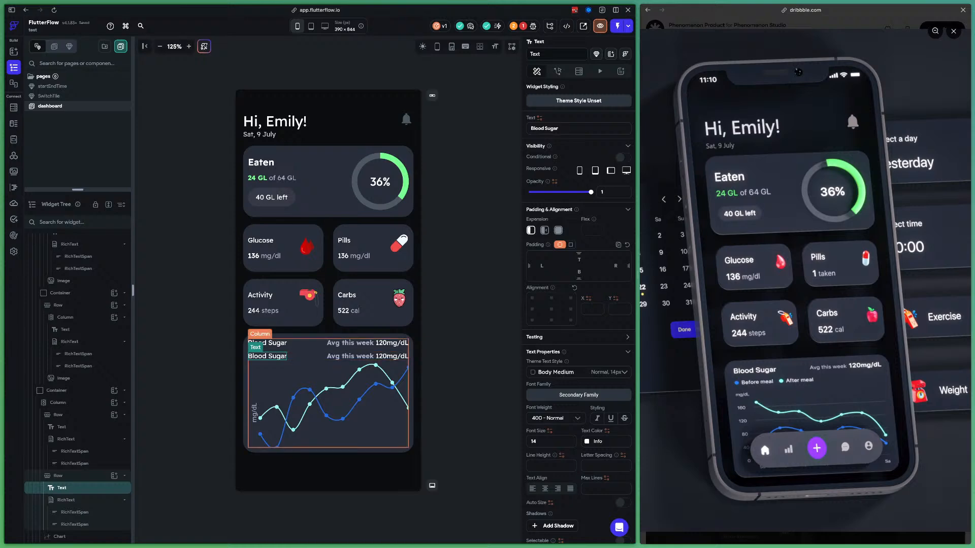
left_click(367, 356)
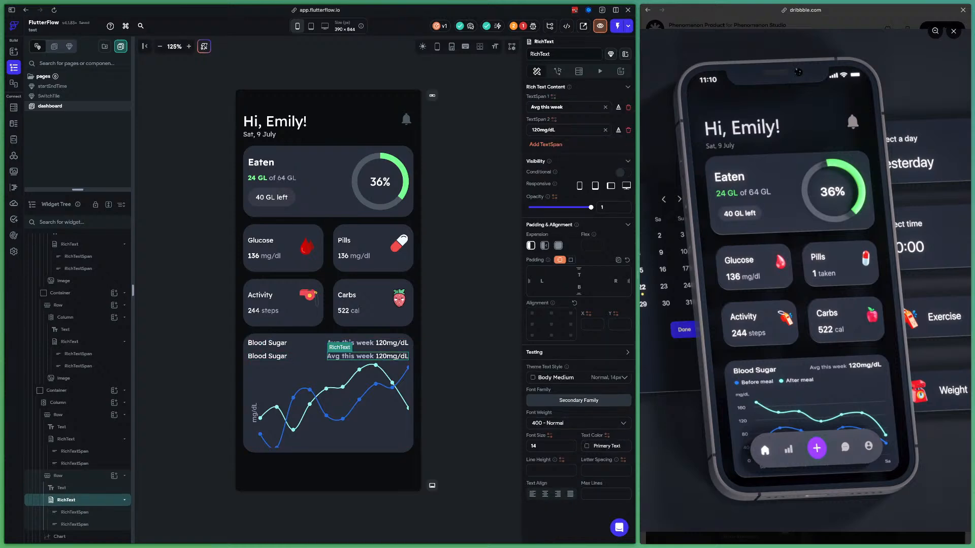
Wrap the Blood Sugar text in the duplicated row in a nested Row.
left_click(267, 356)
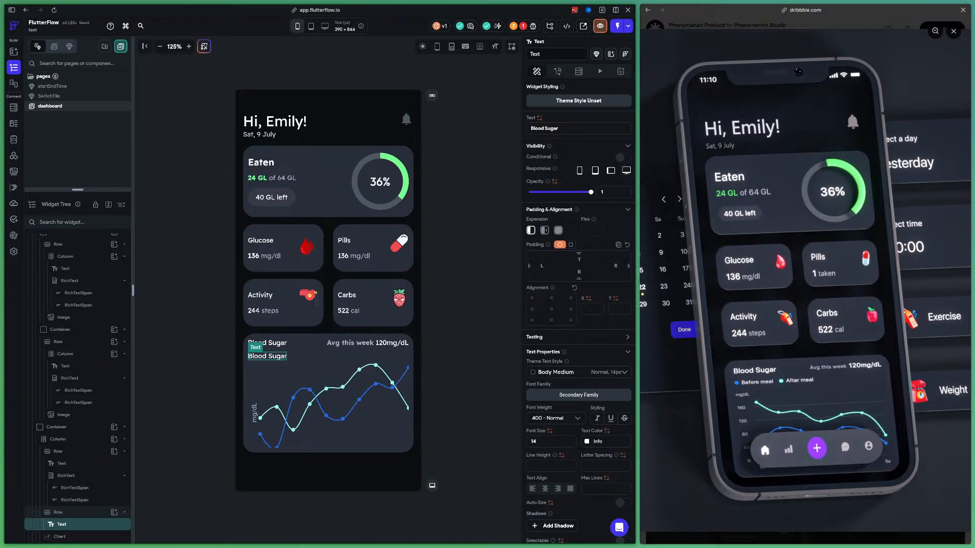
right_click(268, 356)
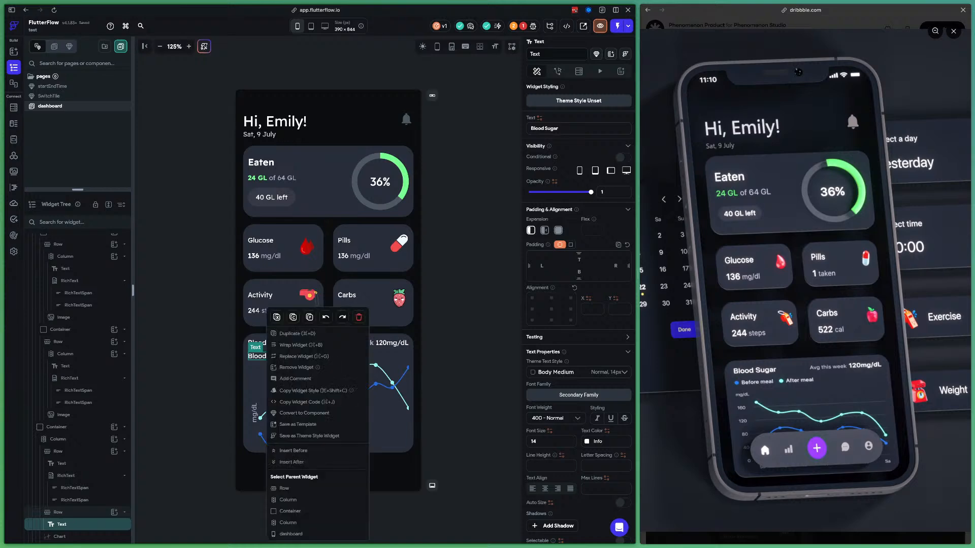
left_click(340, 344)
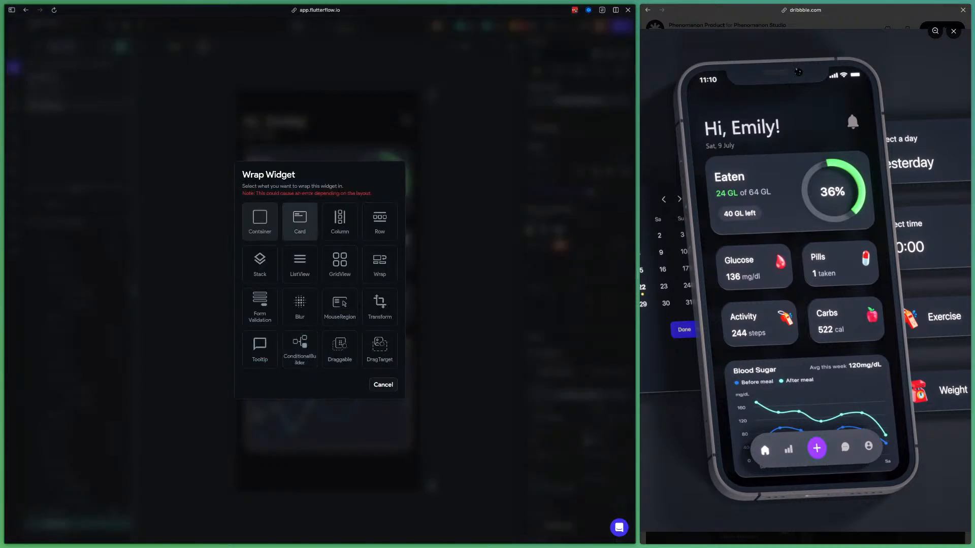
left_click(380, 222)
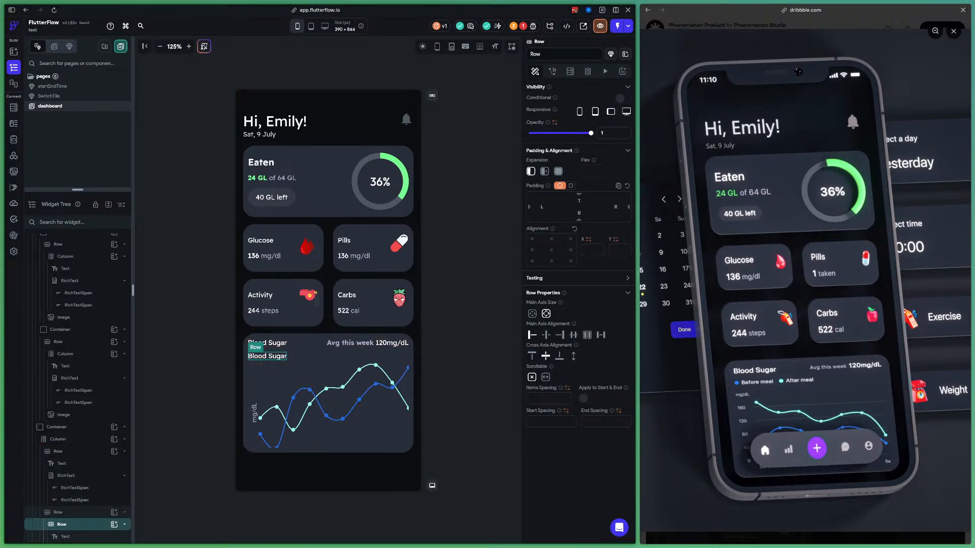
Add a Container to the nested row and place it before the Blood Sugar text.
scroll(76, 406, "down", 1)
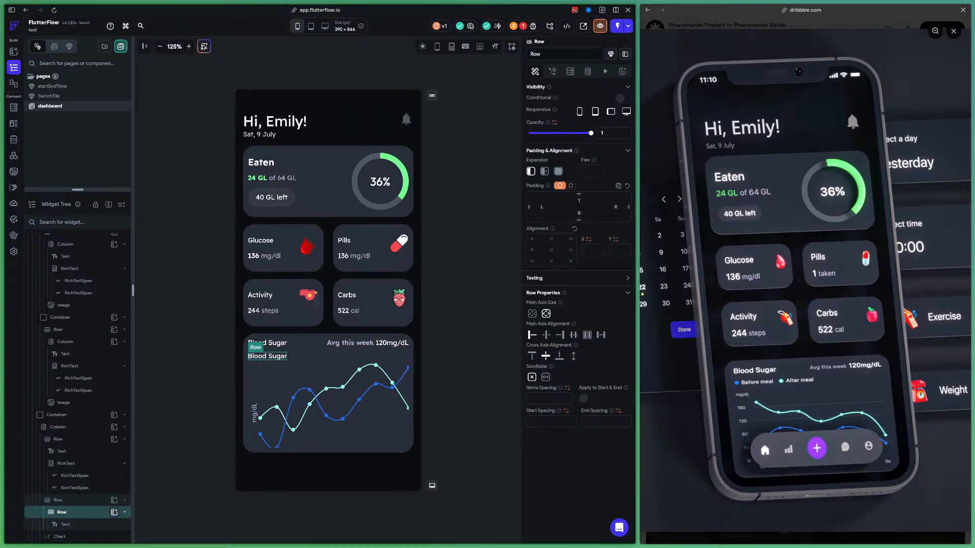
left_click(114, 511)
left_click(153, 456)
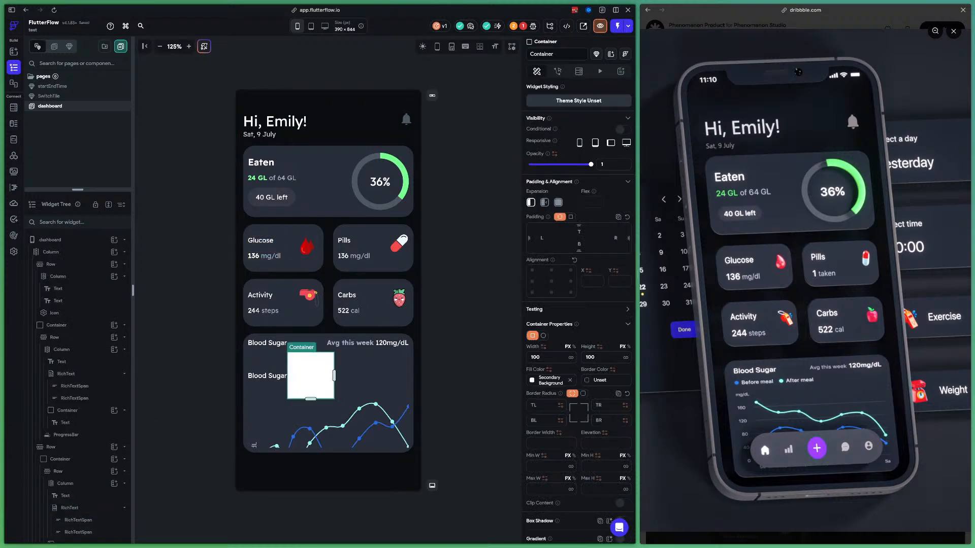
left_click(266, 376)
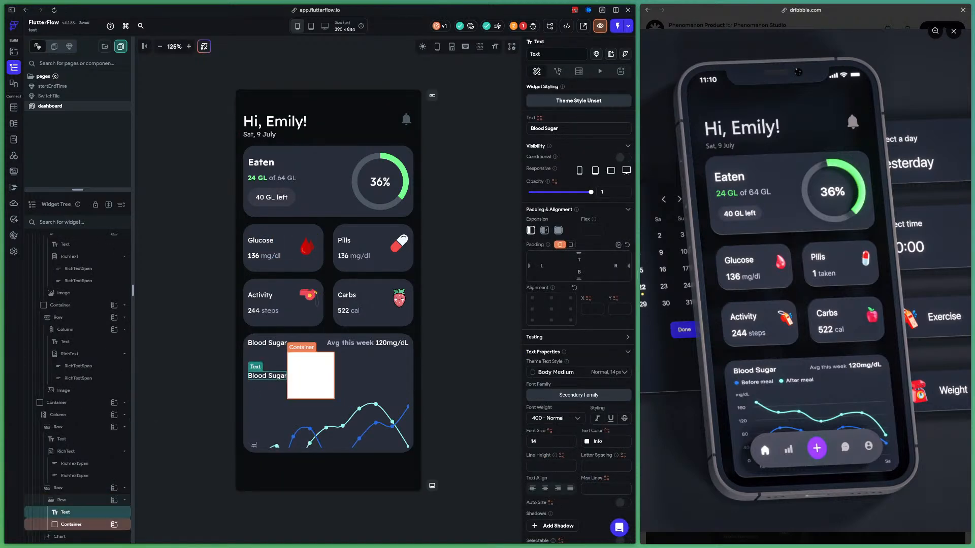
key("ctrl+b")
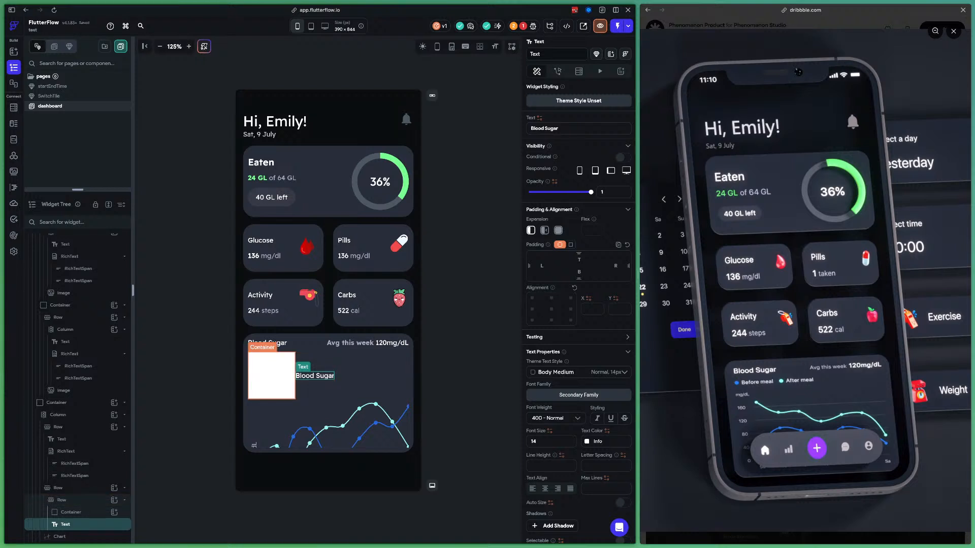
Make the new container a circle with a diameter of 10.
left_click(274, 373)
left_click(542, 335)
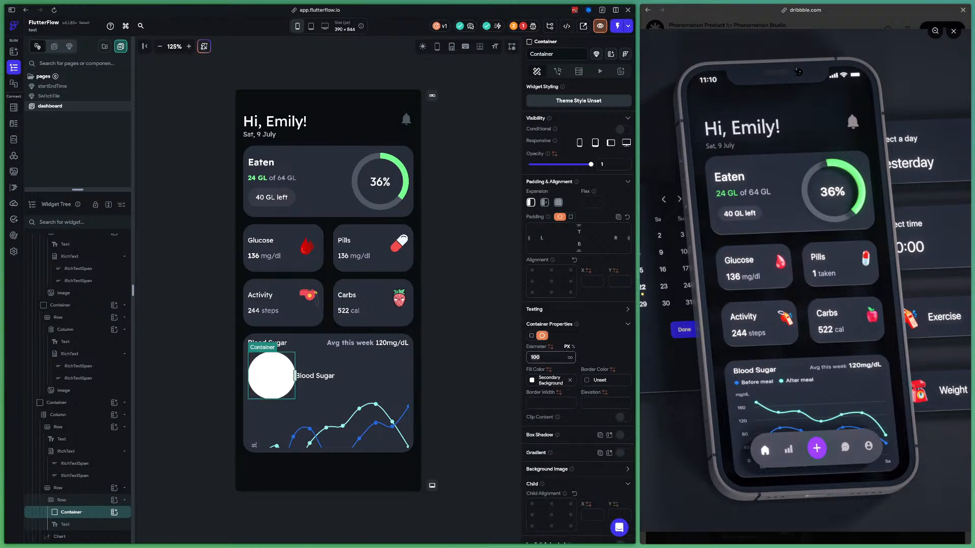
key("BackSpace")
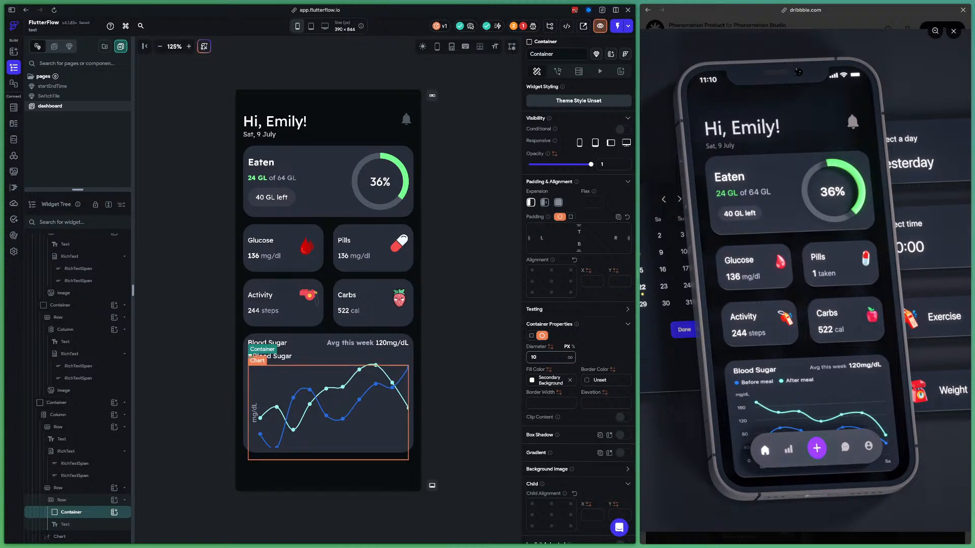
Copy the line color of the chart's first data series, #a2f7e9, and use it as the small circle's fill color.
left_click(328, 411)
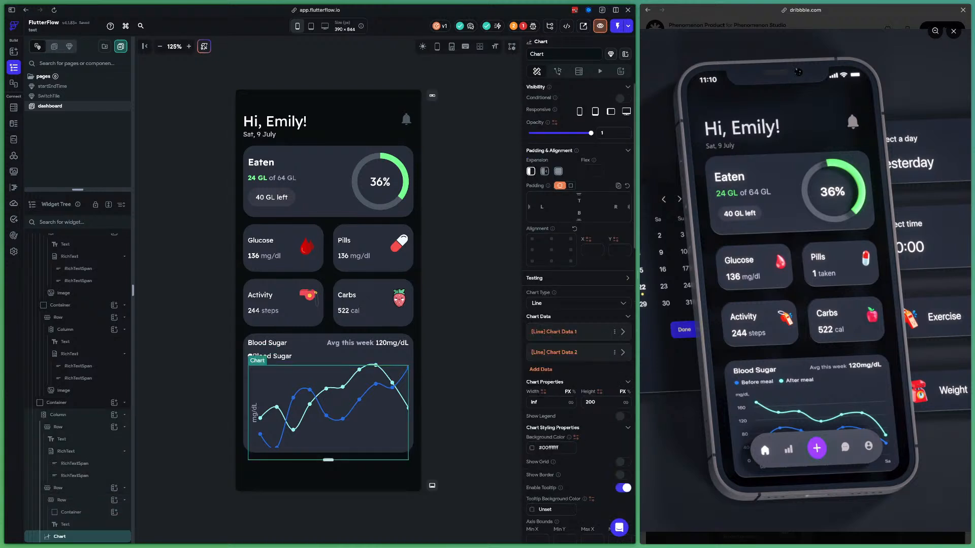
scroll(579, 315, "down", 8)
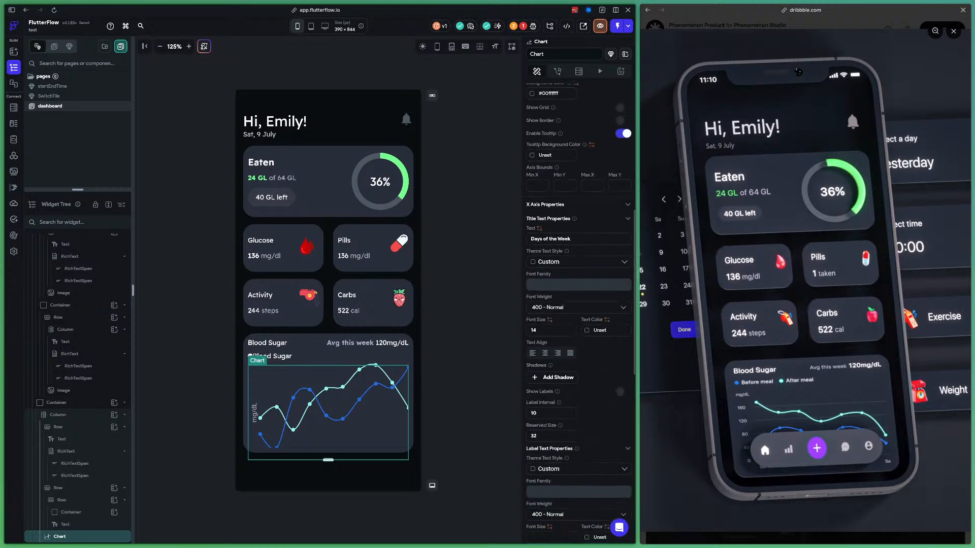
scroll(579, 315, "down", 8)
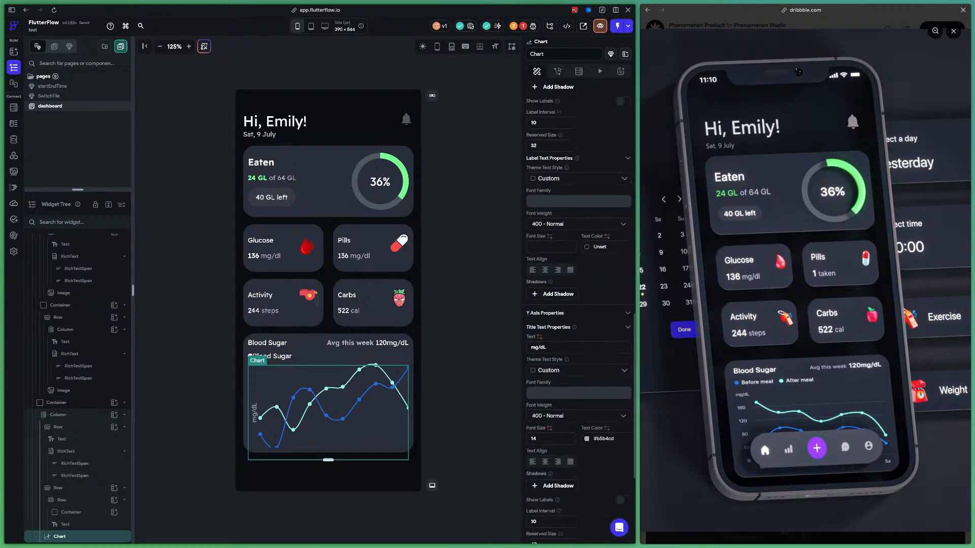
scroll(579, 310, "up", 15)
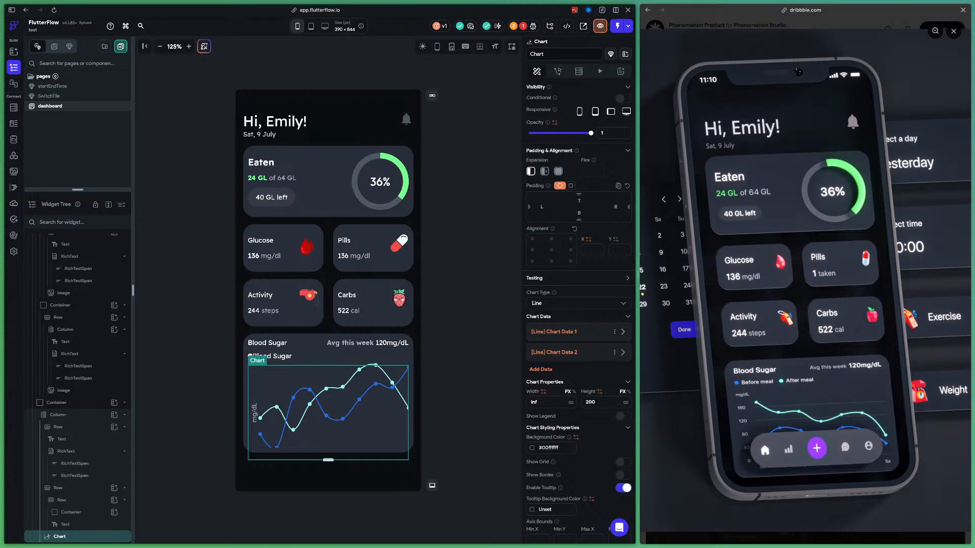
left_click(622, 332)
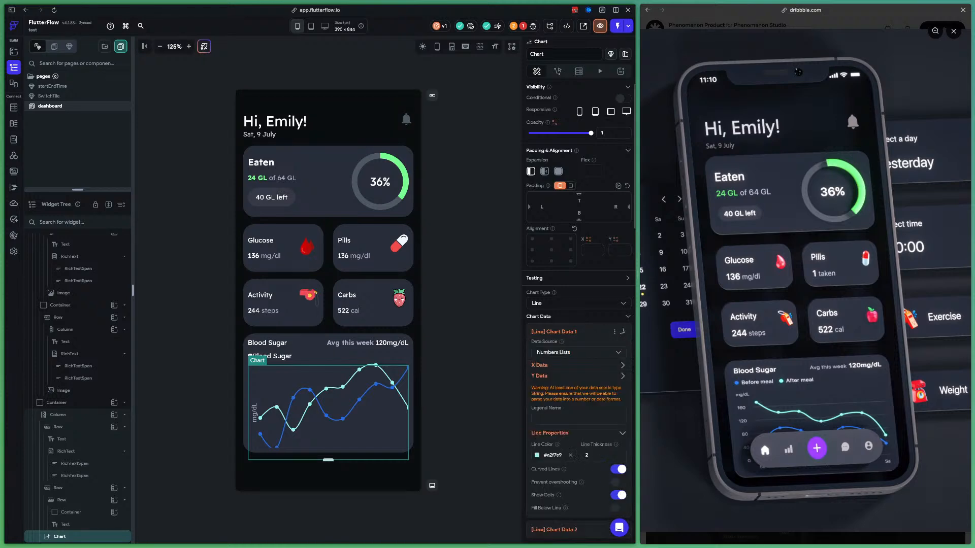
scroll(610, 405, "down", 3)
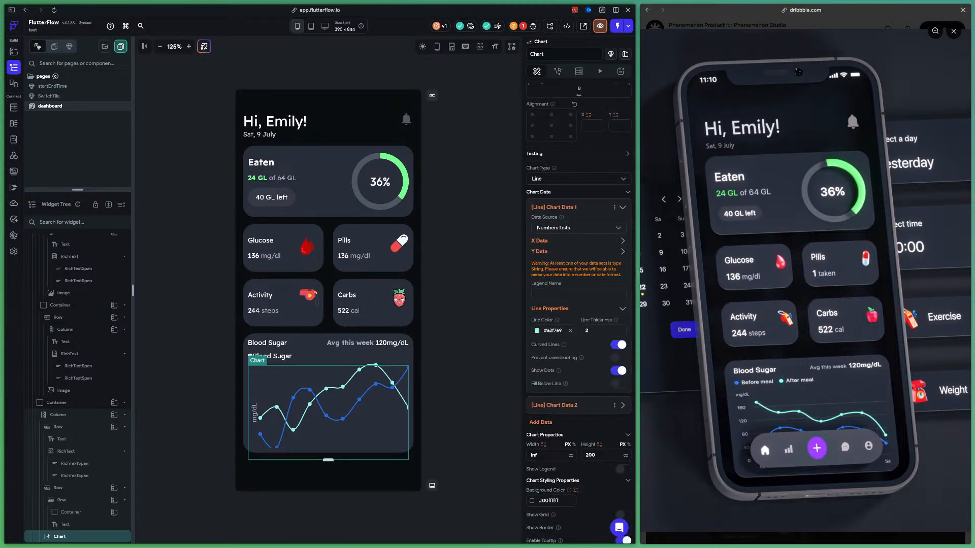
double_click(553, 330)
left_click(258, 357)
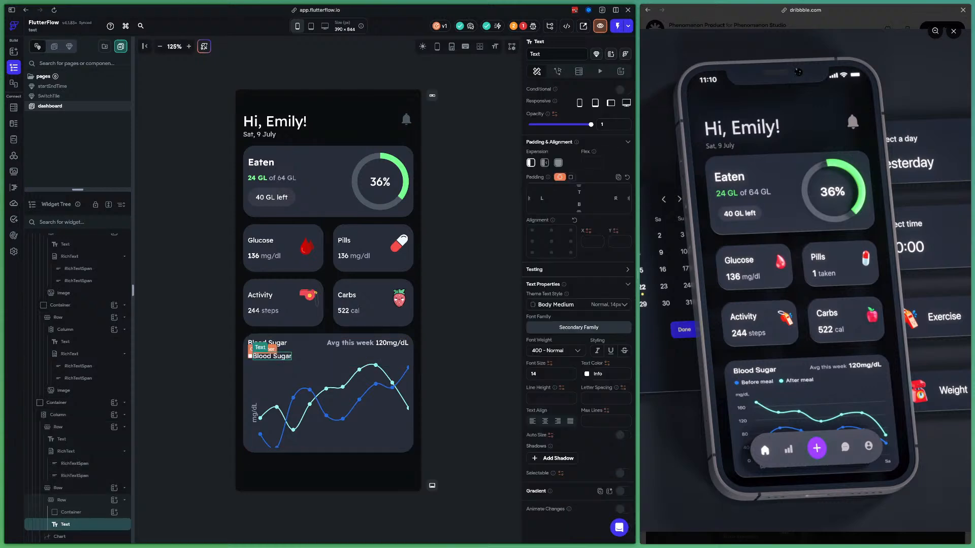
left_click(246, 356)
left_click(250, 356)
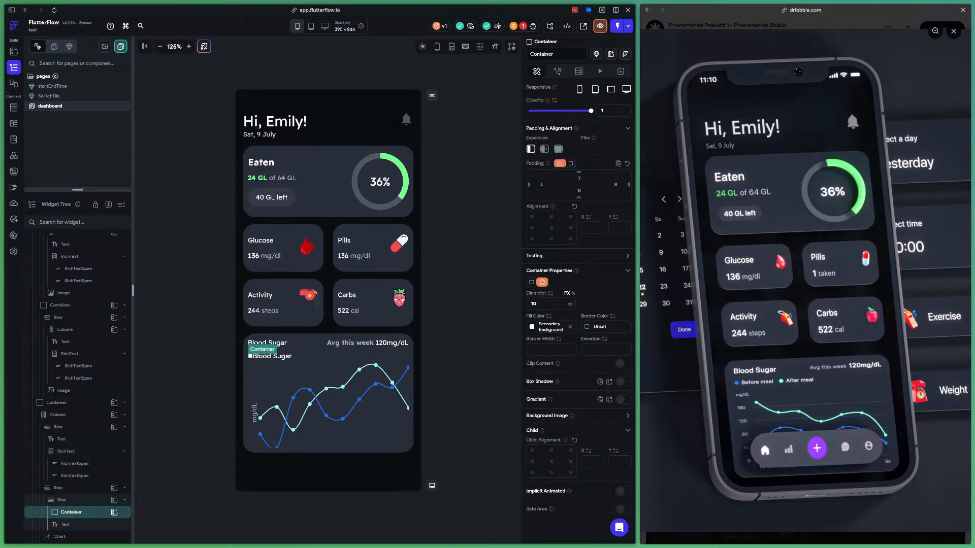
left_click(548, 327)
type("#a2f7e9")
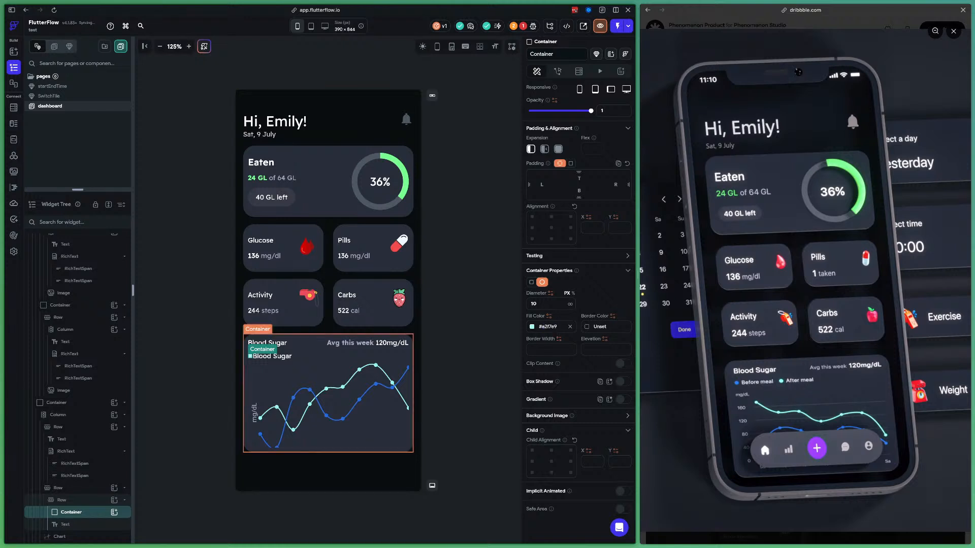
Change the text beside the small circle to "After Meal".
left_click(272, 356)
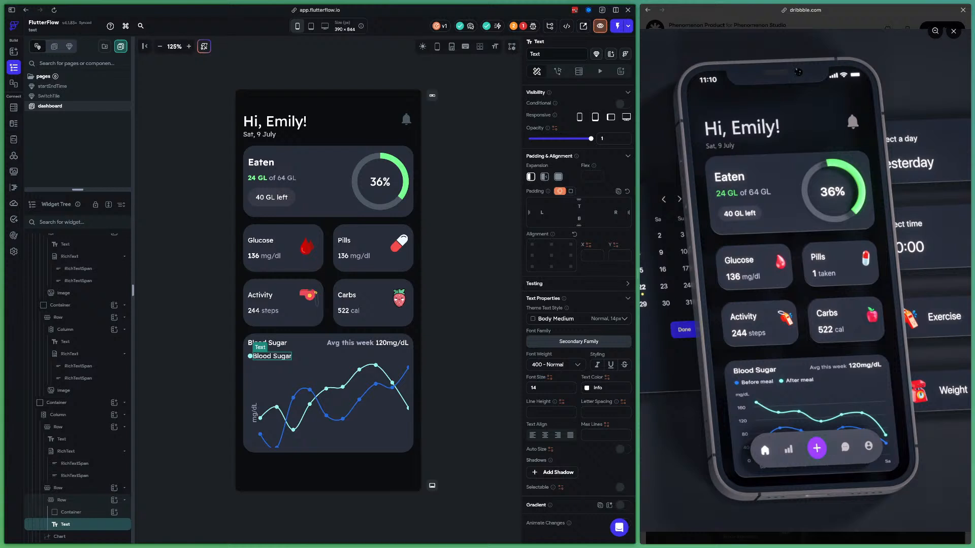
scroll(579, 314, "up", 1)
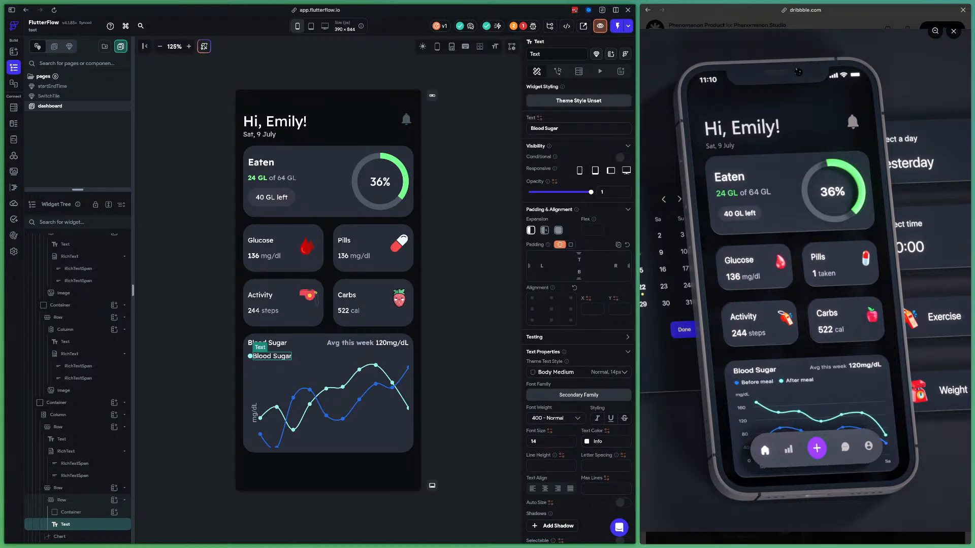
left_click(564, 129)
type("After Meal")
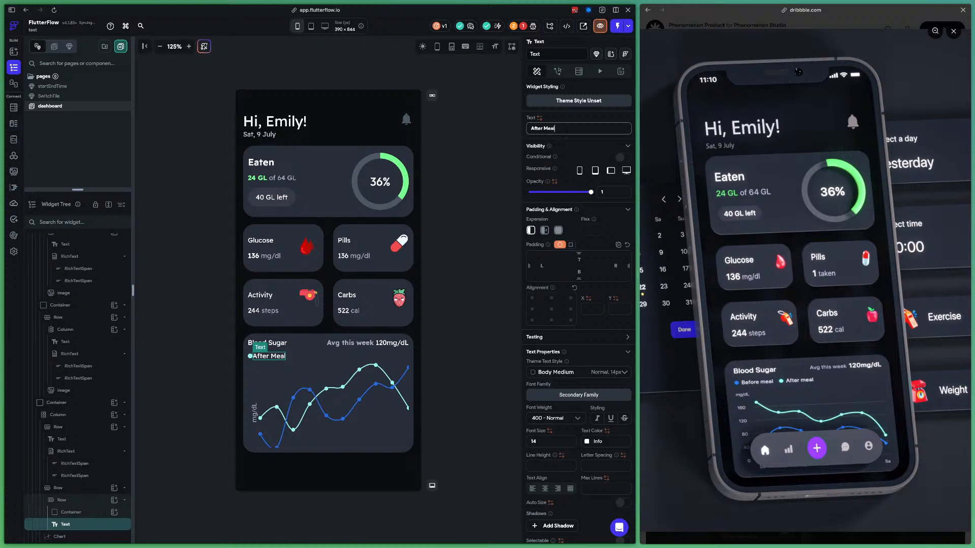
Set the items spacing of the row holding the circle and After Meal text to 5.
left_click(62, 500)
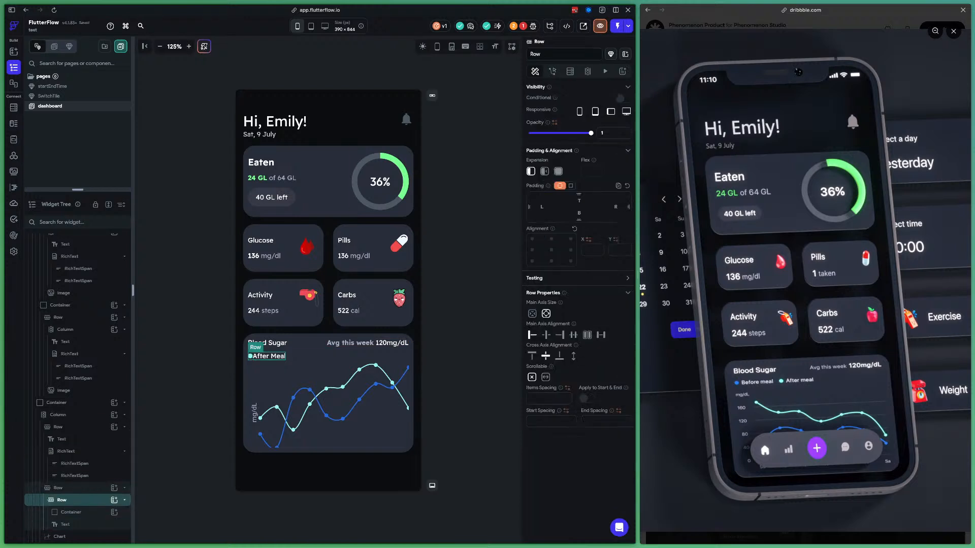
left_click(548, 399)
type("5")
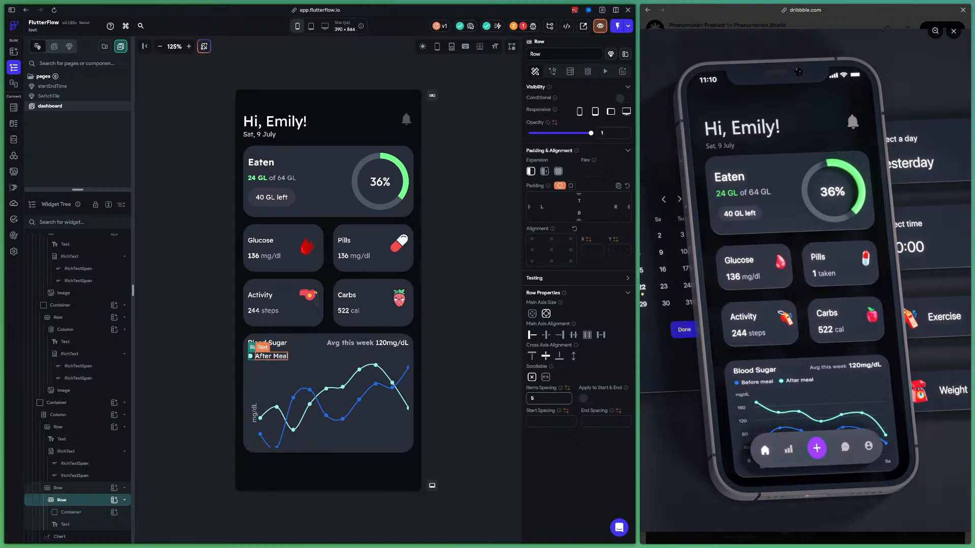
Set the After Meal text's font size to 12.
left_click(272, 356)
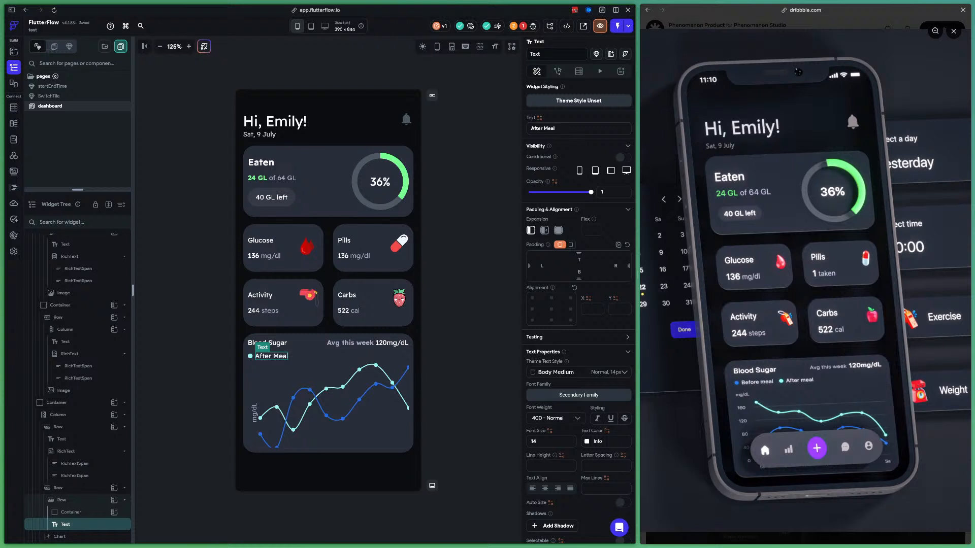
left_click(551, 442)
type("12")
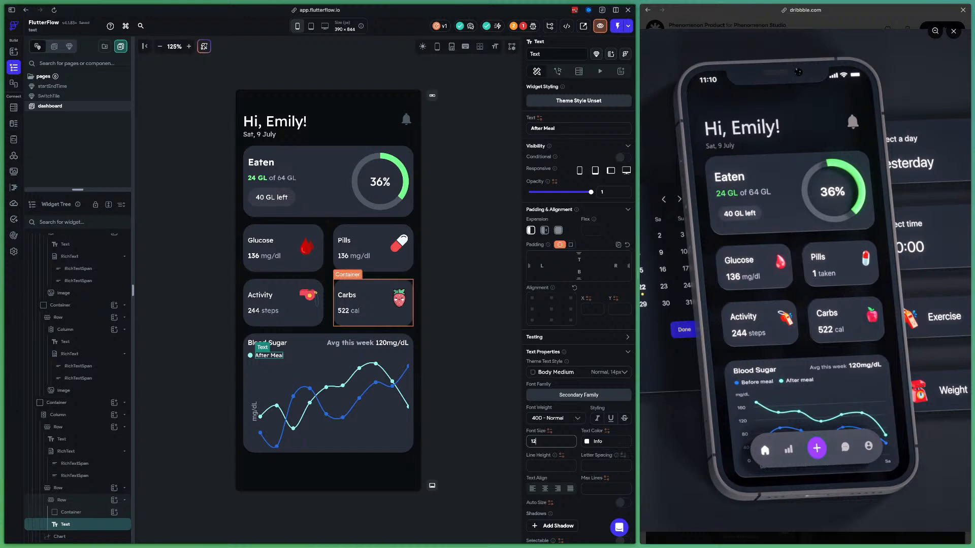
Copy the text color #b5b4cd from the "cal" span in the Carbs card and apply it to the After Meal text.
left_click(349, 310)
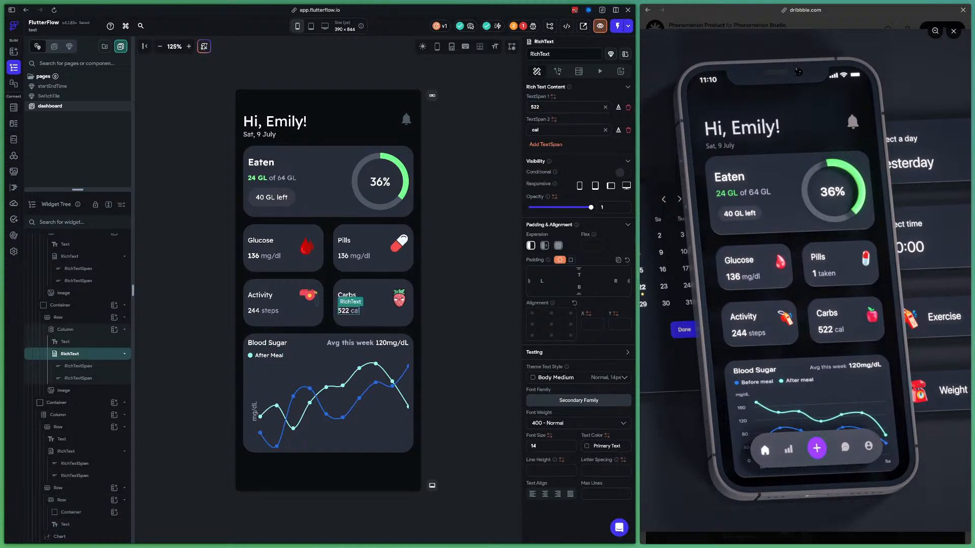
left_click(78, 378)
left_click(609, 258)
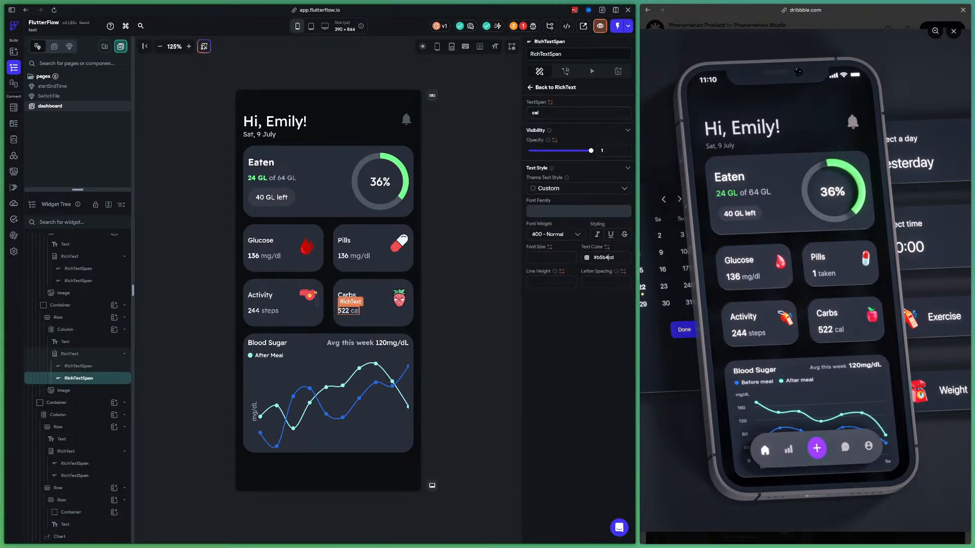
key("ctrl+a")
key("ctrl+c")
left_click(270, 355)
left_click(609, 442)
key("ctrl+a")
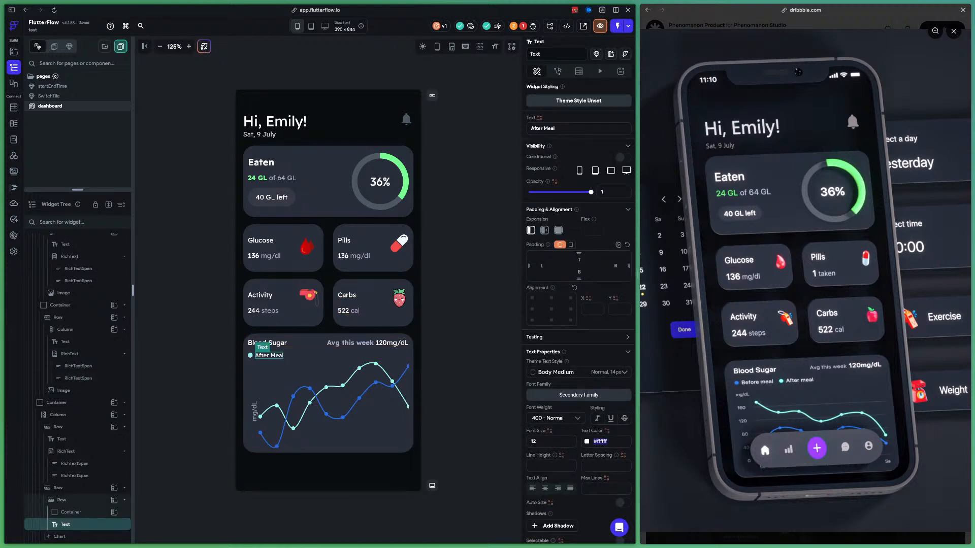
key("ctrl+v")
left_click(251, 347)
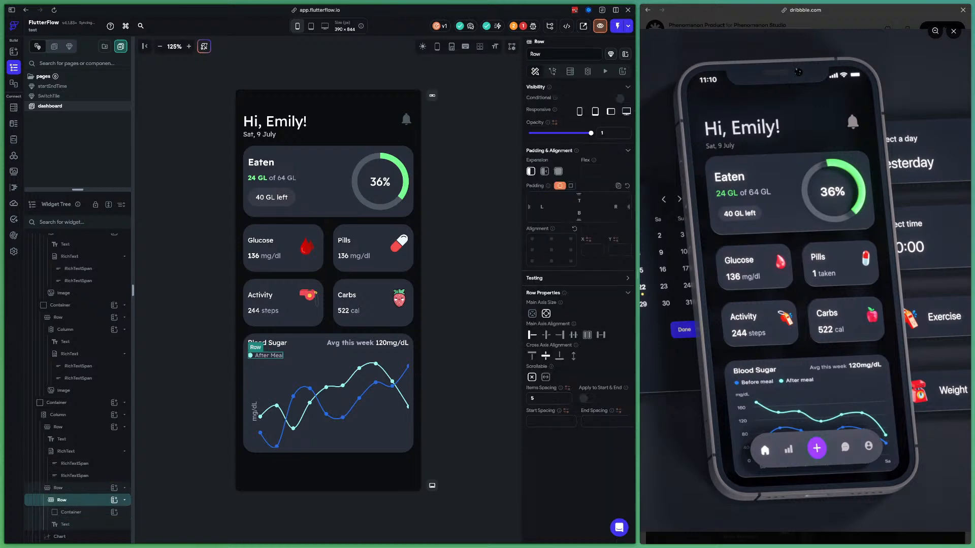
right_click(82, 500)
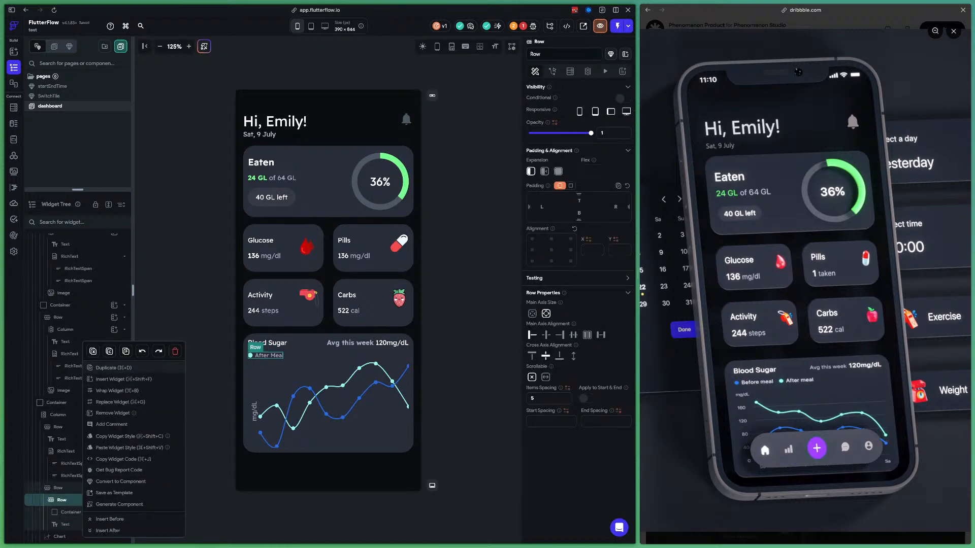
left_click(114, 368)
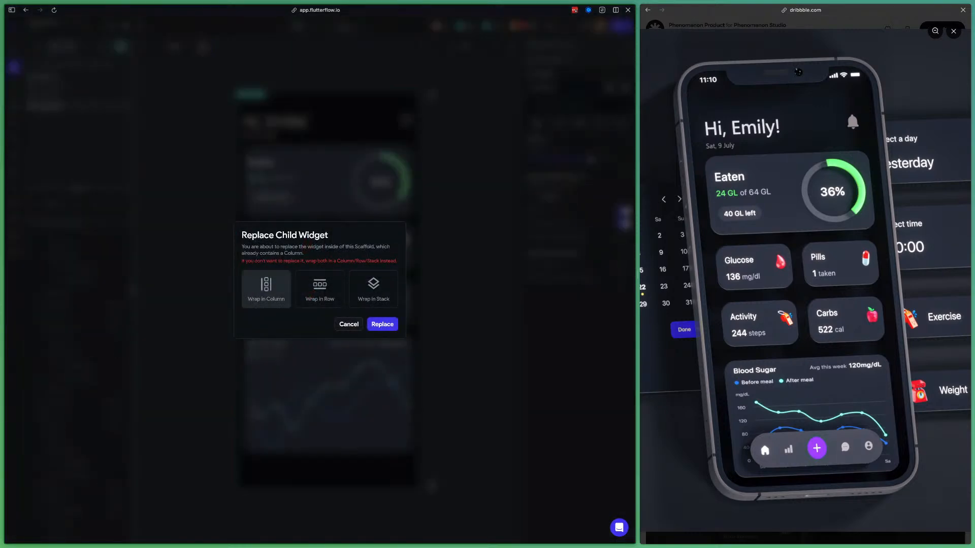
left_click(349, 324)
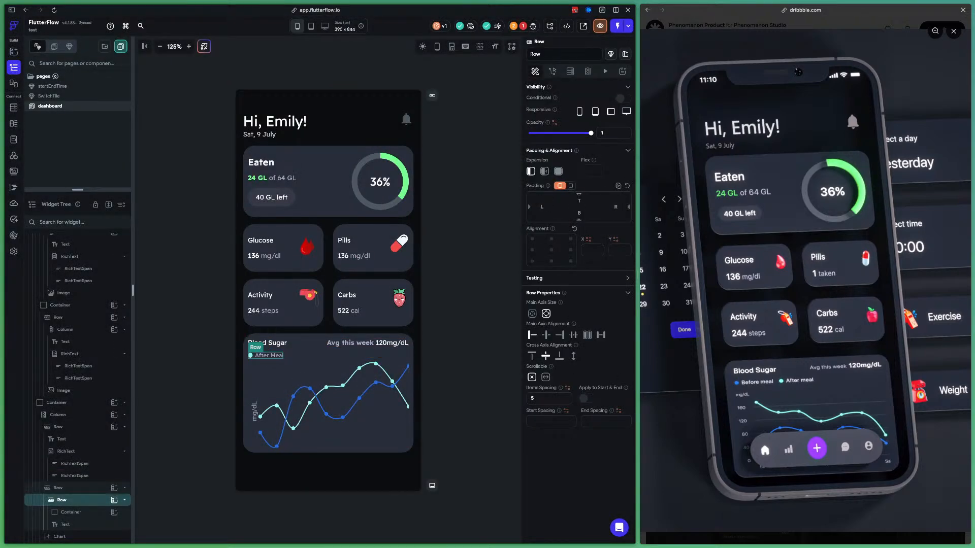
Copy the After Meal legend row with its circle and paste a second copy beside it in the Blood Sugar card.
left_click(124, 500)
key("super+c")
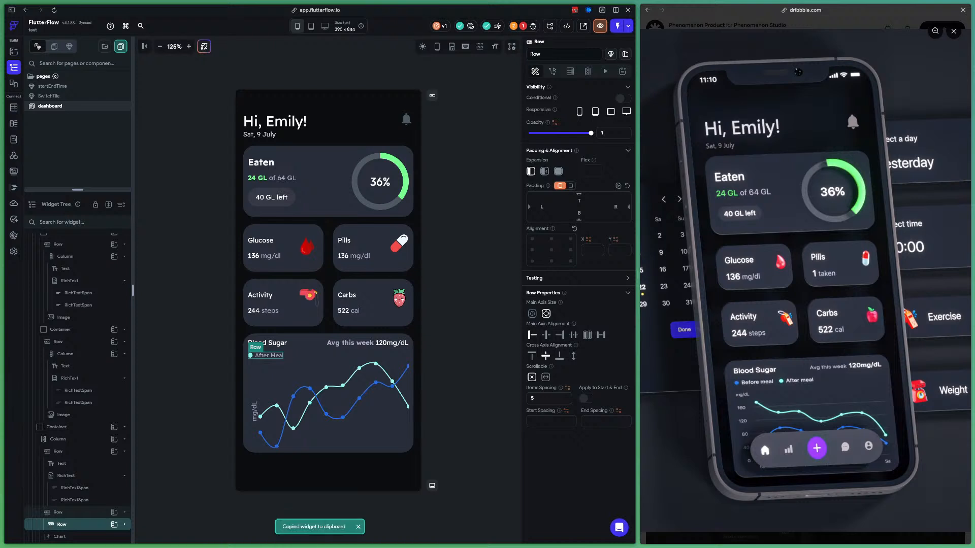
key("super+v")
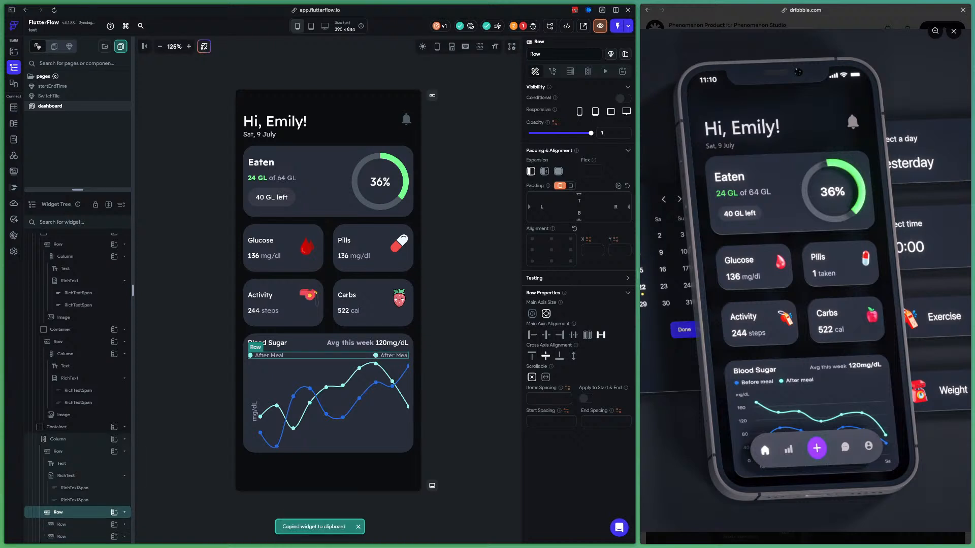
Align the outer row holding both legend entries to Start and set its items spacing to 10.
left_click(124, 512)
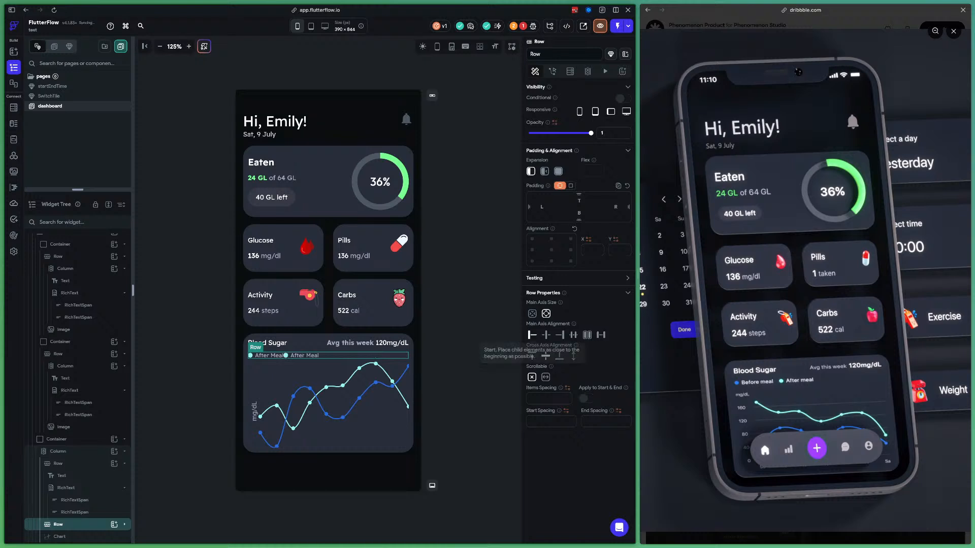
left_click(531, 334)
left_click(548, 399)
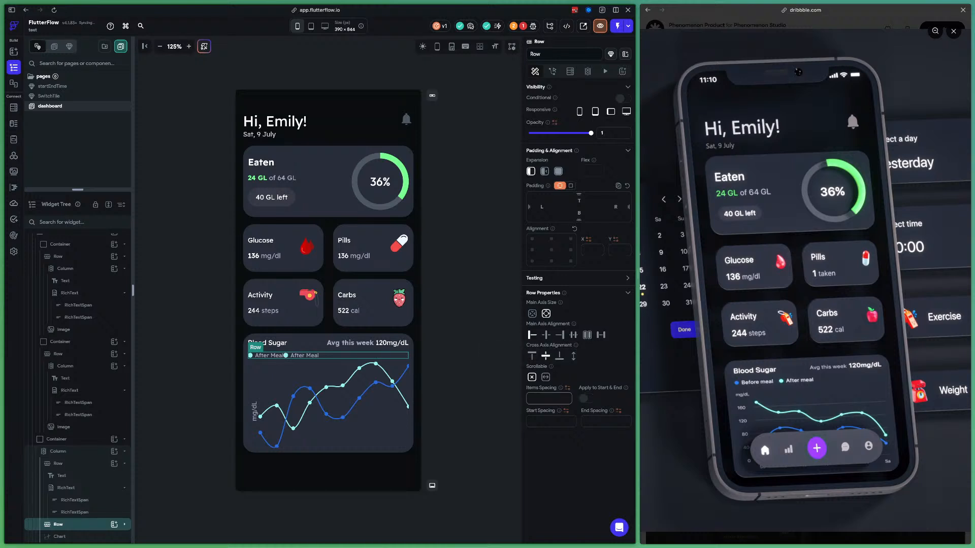
type("10")
Change the first legend entry's text to "Before Meal".
left_click(269, 355)
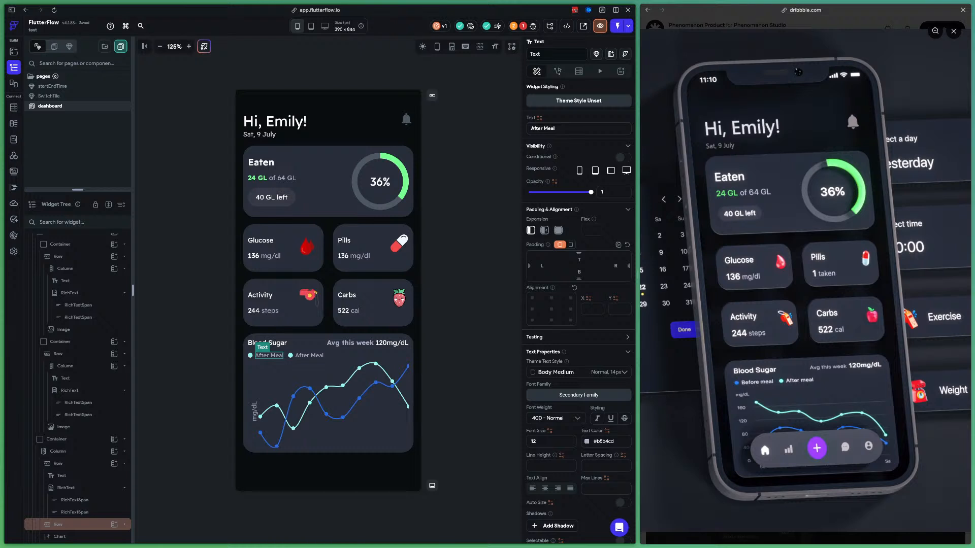
double_click(537, 128)
type("Before")
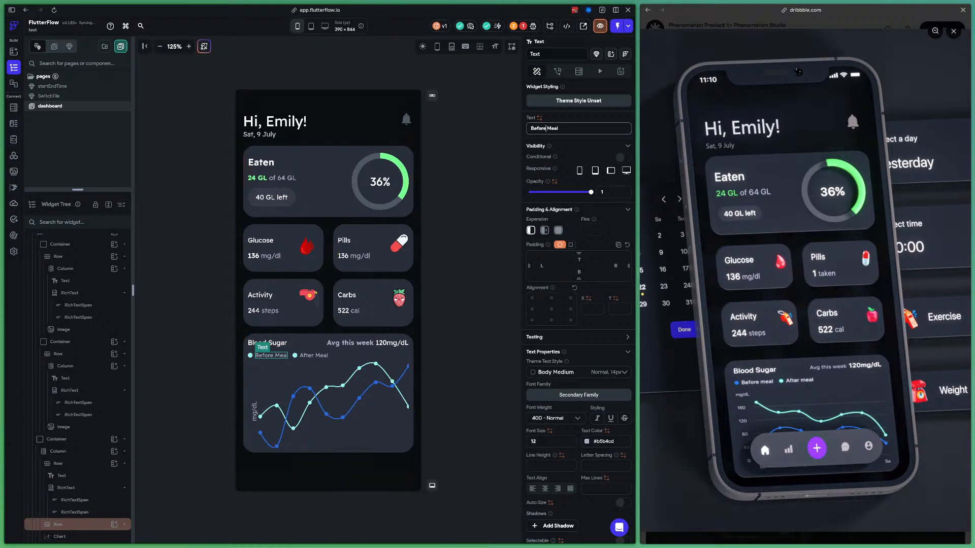
Copy the line color #2d76e4 from the chart's second data series and apply it as the Before Meal circle's fill color.
left_click(250, 356)
left_click(300, 398)
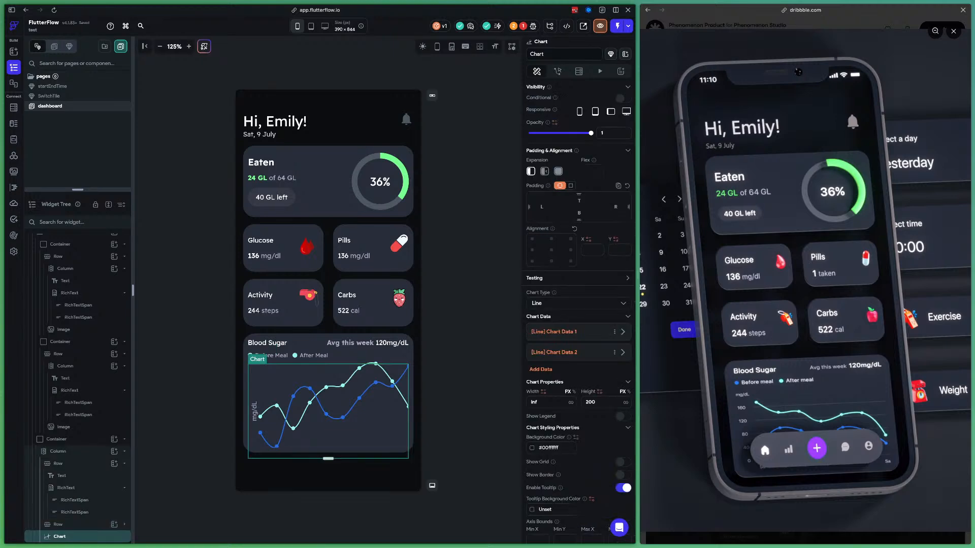
left_click(623, 352)
scroll(579, 406, "down", 1)
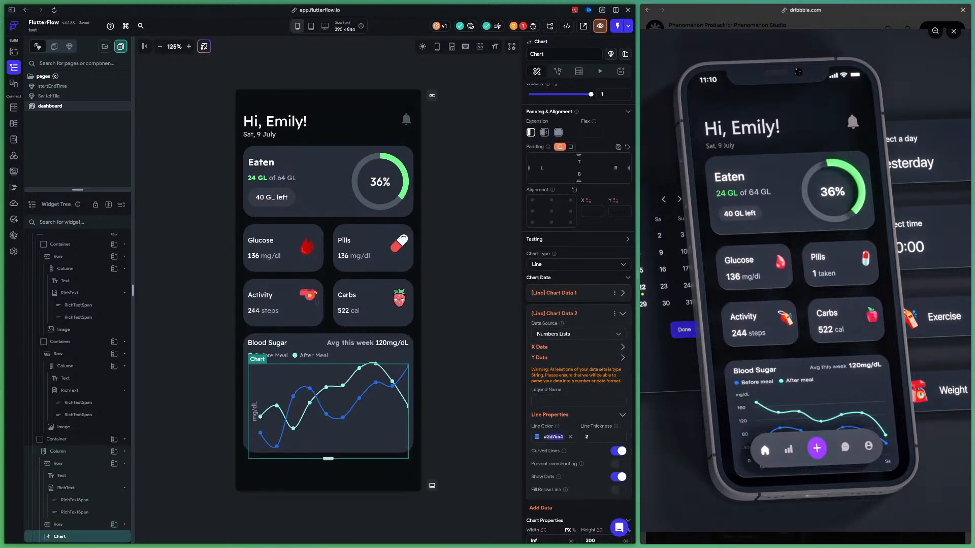
left_click(260, 356)
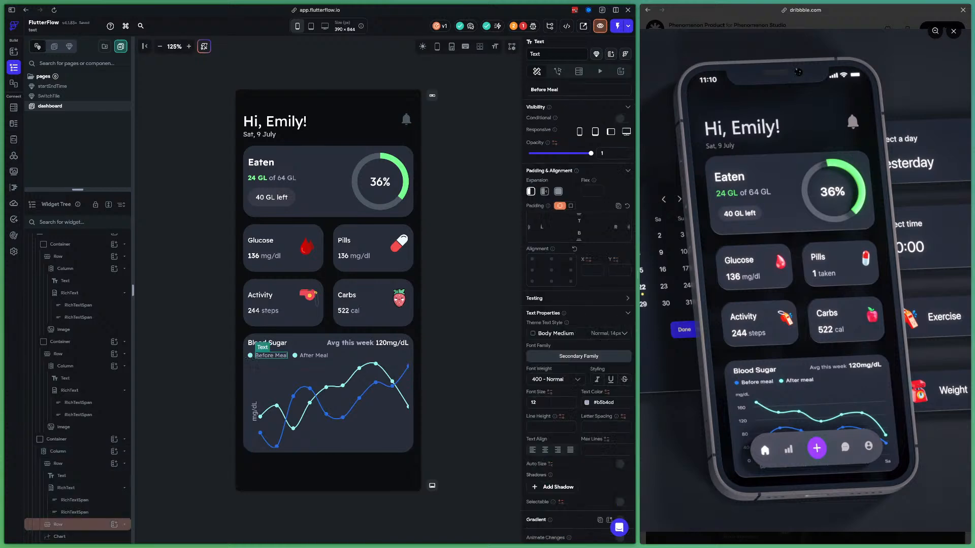
left_click(250, 356)
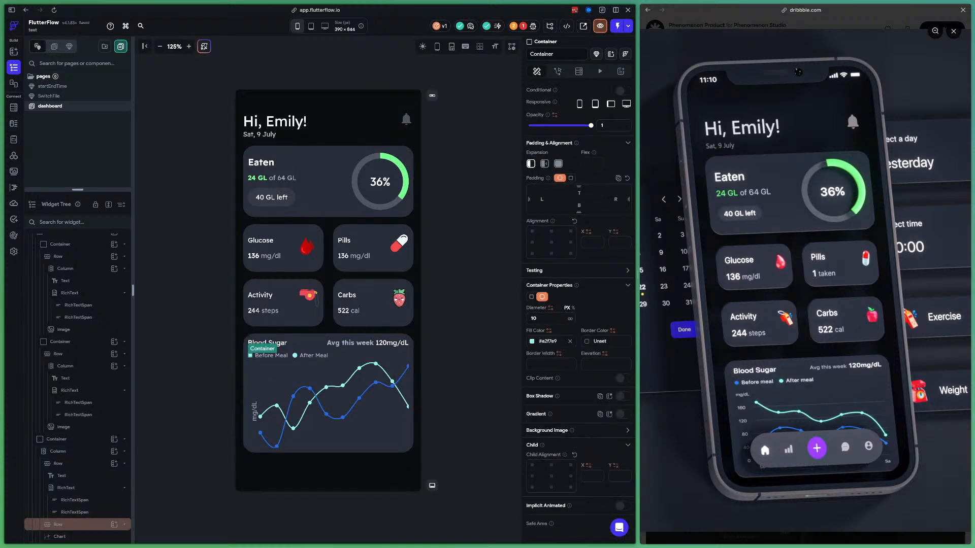
double_click(548, 342)
key("super+v")
key("Return")
left_click(470, 341)
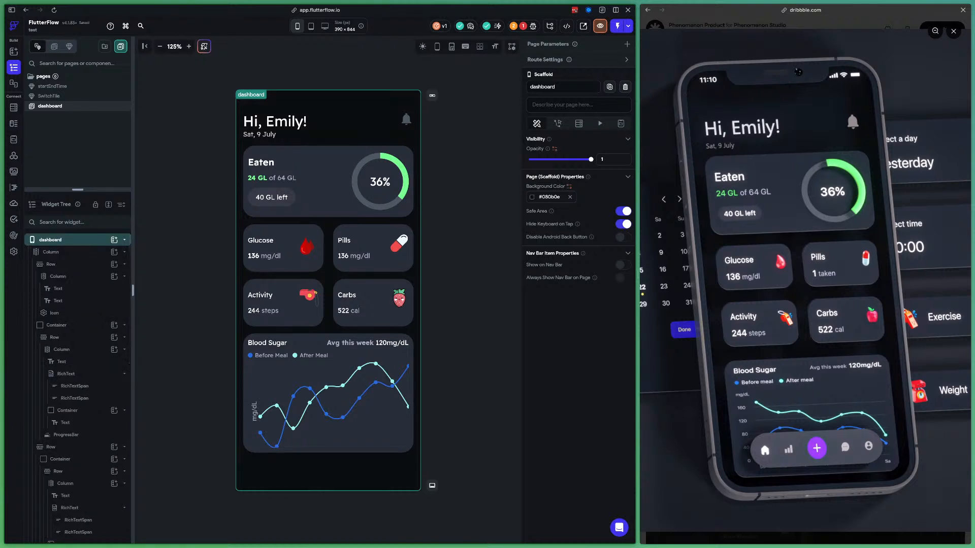
Clear the X axis and Y axis title texts of the Blood Sugar chart.
left_click(320, 371)
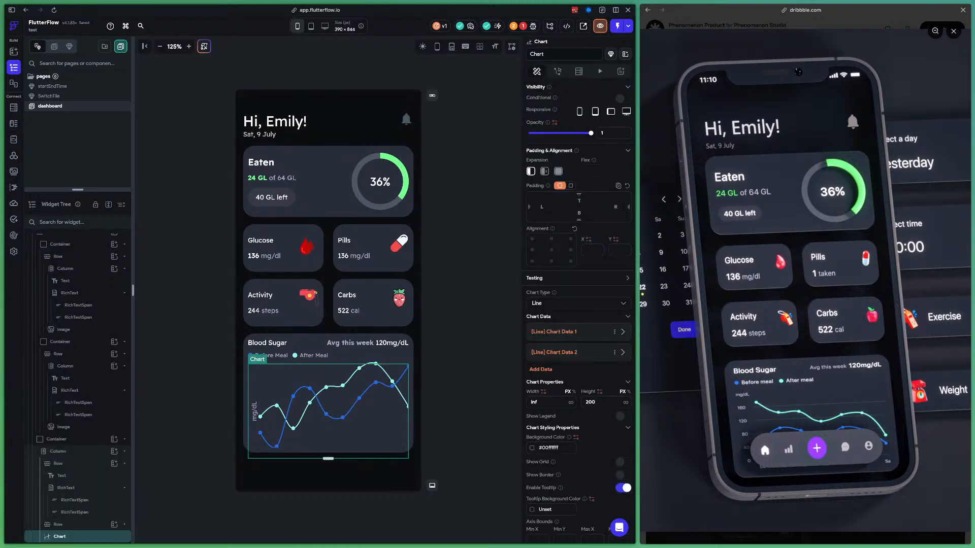
left_click(623, 351)
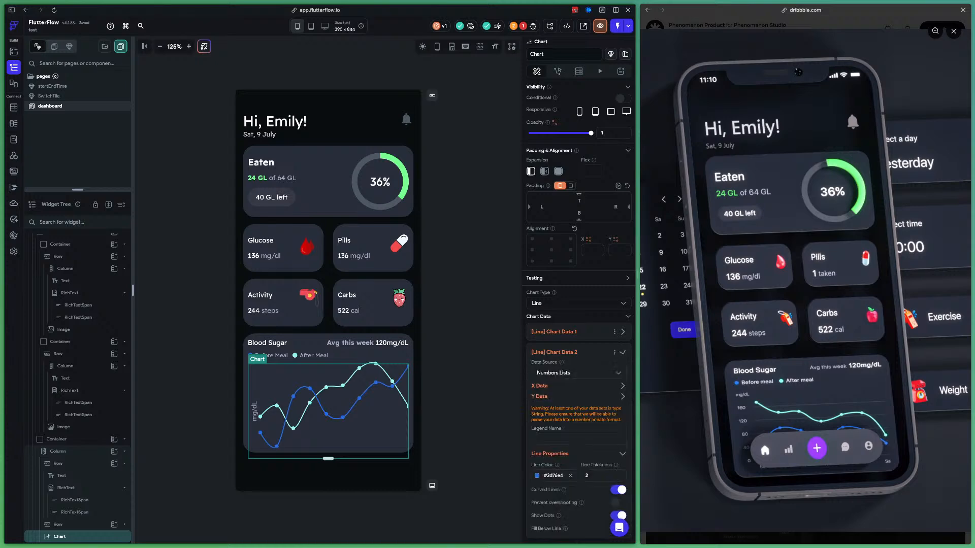
scroll(579, 315, "down", 3)
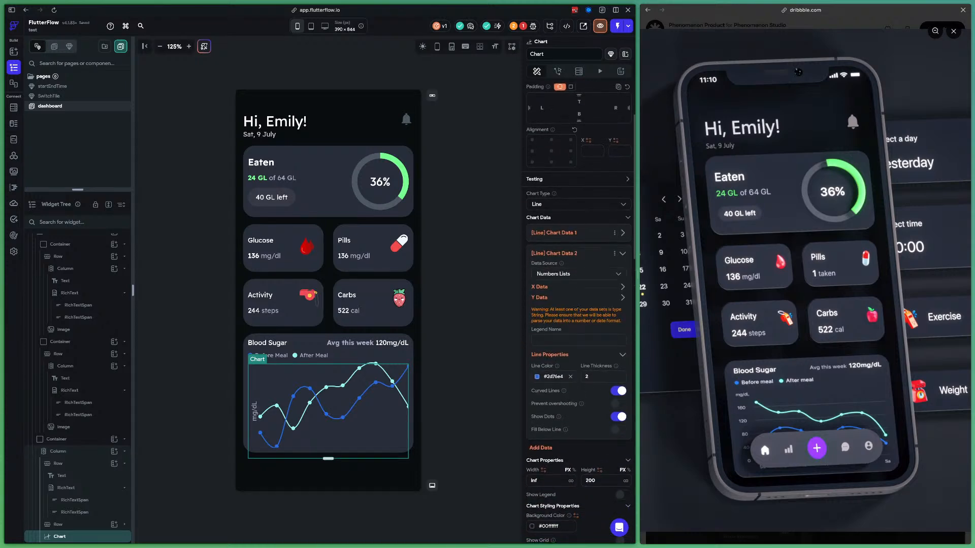
scroll(579, 315, "down", 8)
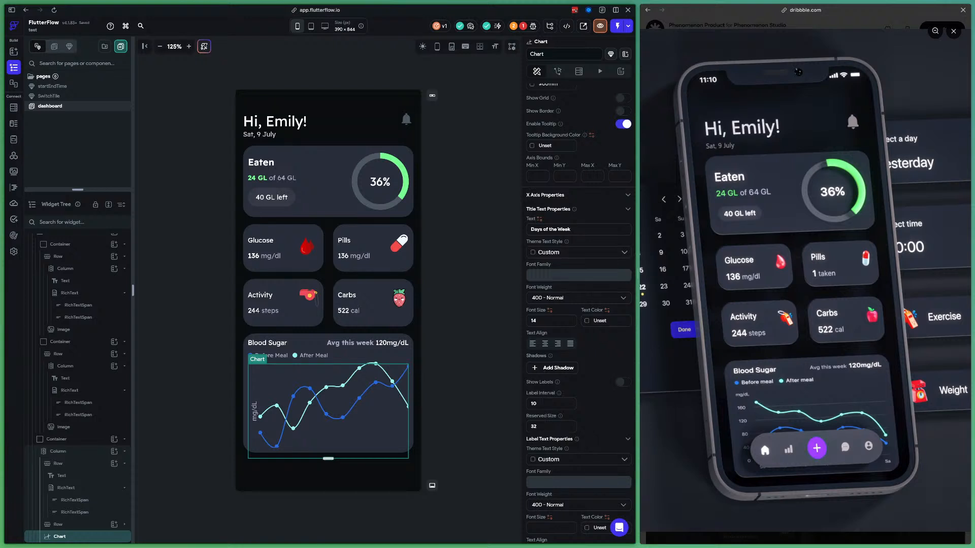
triple_click(571, 229)
key("BackSpace")
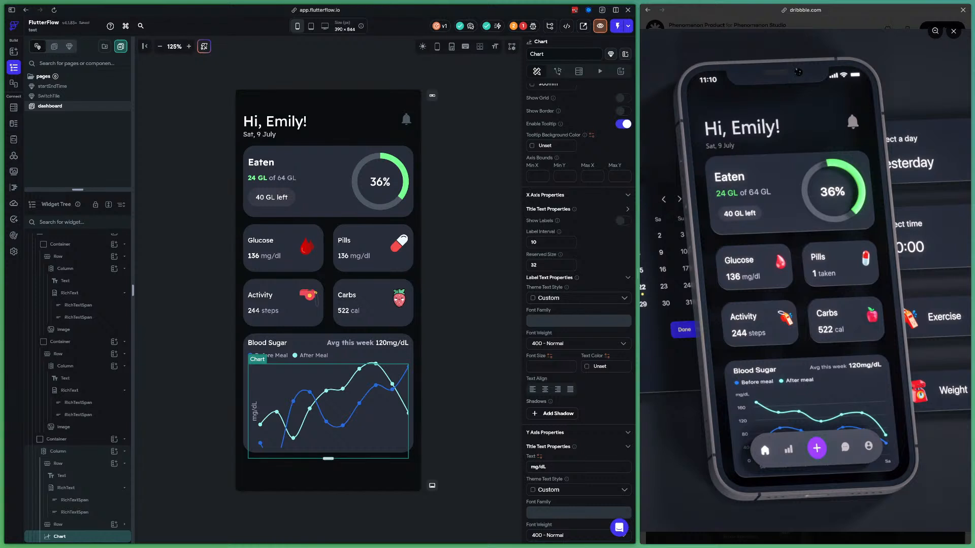
triple_click(559, 467)
key("BackSpace")
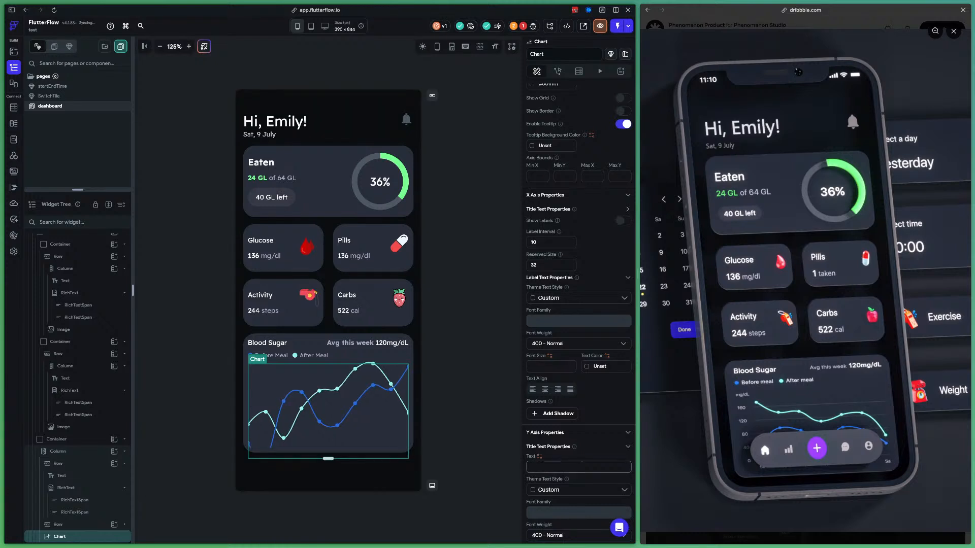
Give the Blood Sugar chart a uniform padding of 10 and make it expand to fill the card's remaining space.
scroll(579, 304, "up", 7)
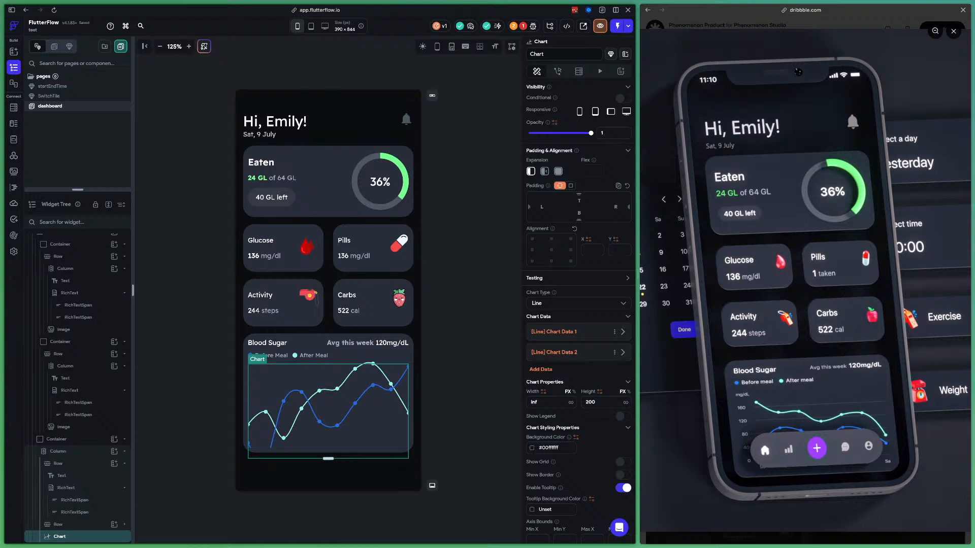
left_click(570, 185)
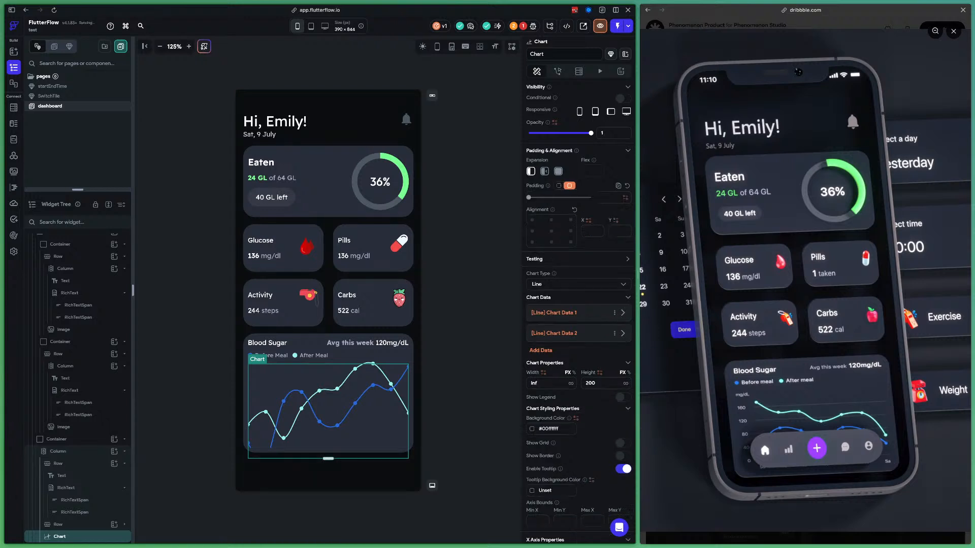
left_click_drag(529, 197, 554, 197)
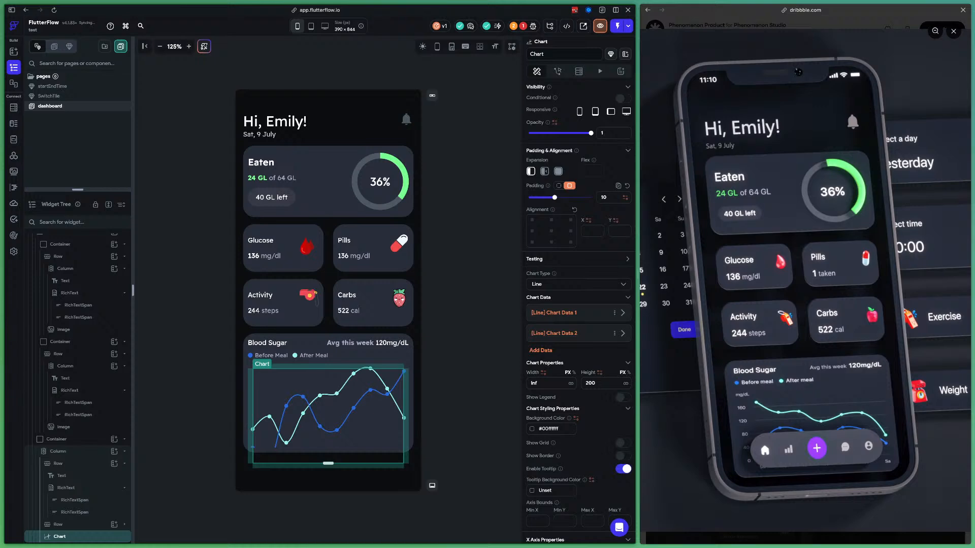
left_click(558, 172)
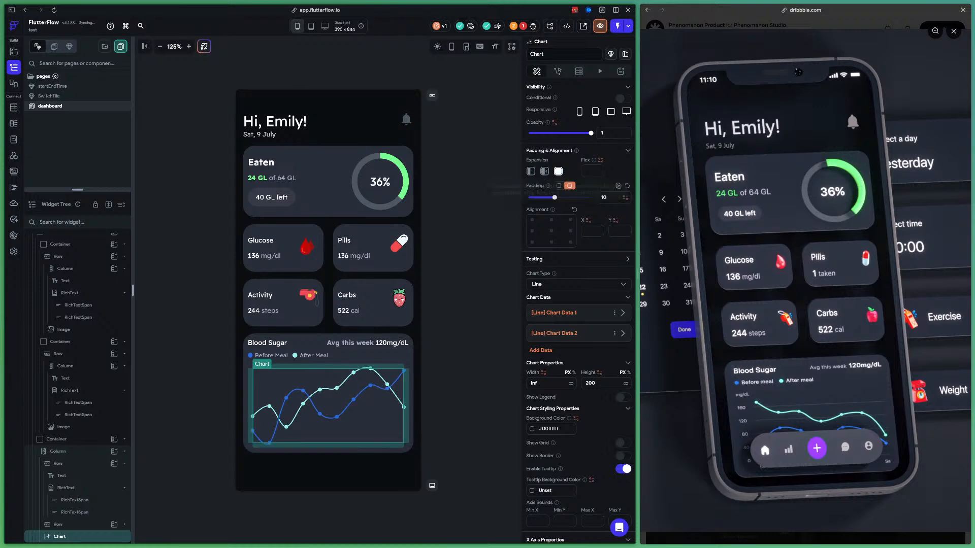
key("Escape")
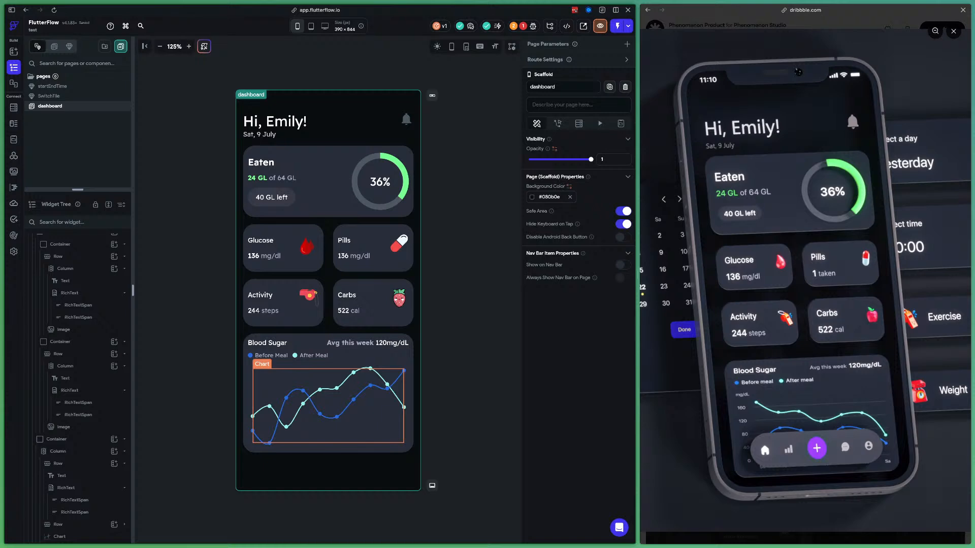
Open pub.dev in a new browser tab, search for "chart", and look through the fl_chart package's readme.
key("super+t")
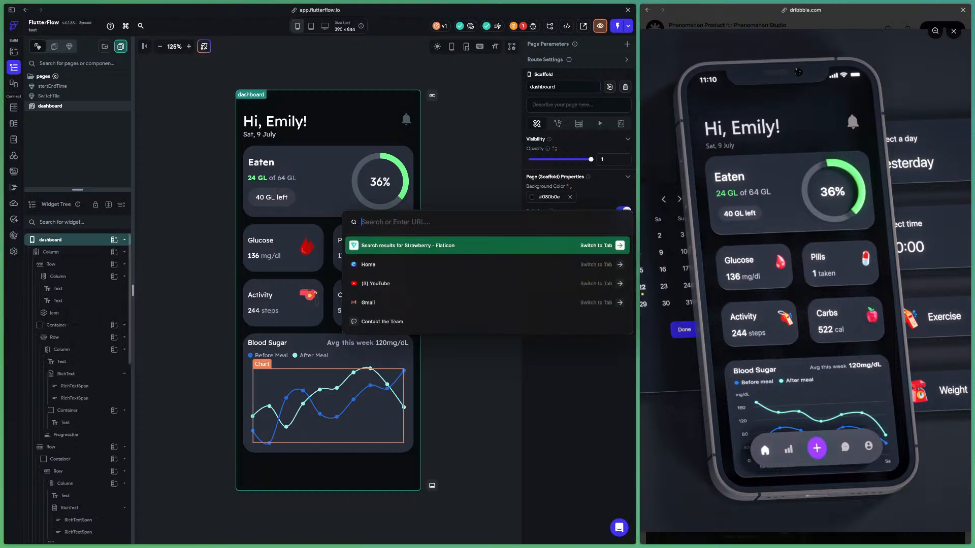
type("pub.dev")
key("Return")
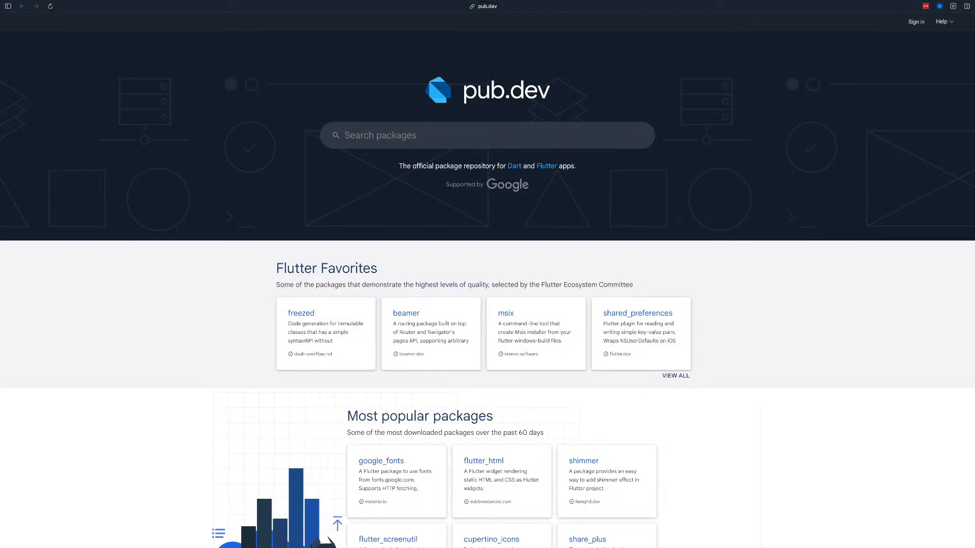
type("chart")
key("Return")
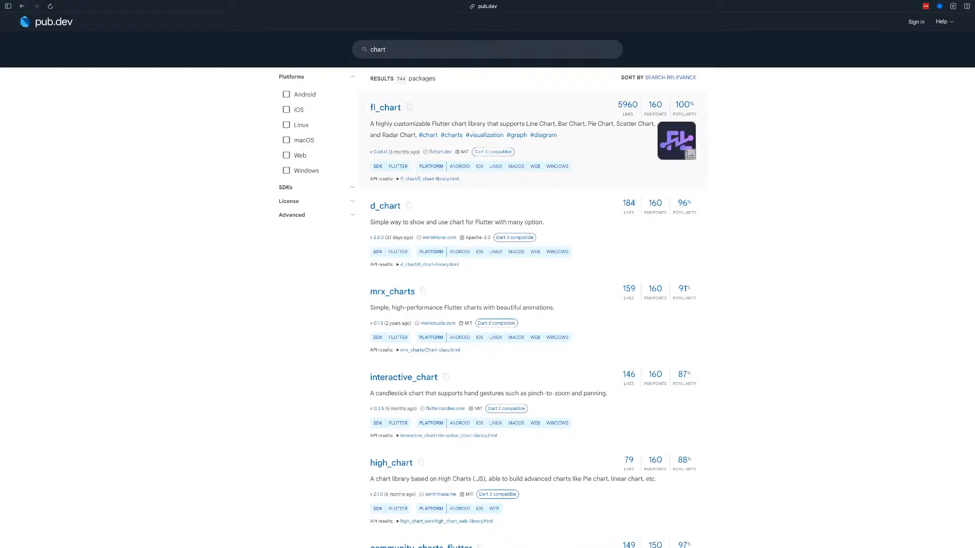
left_click(385, 107)
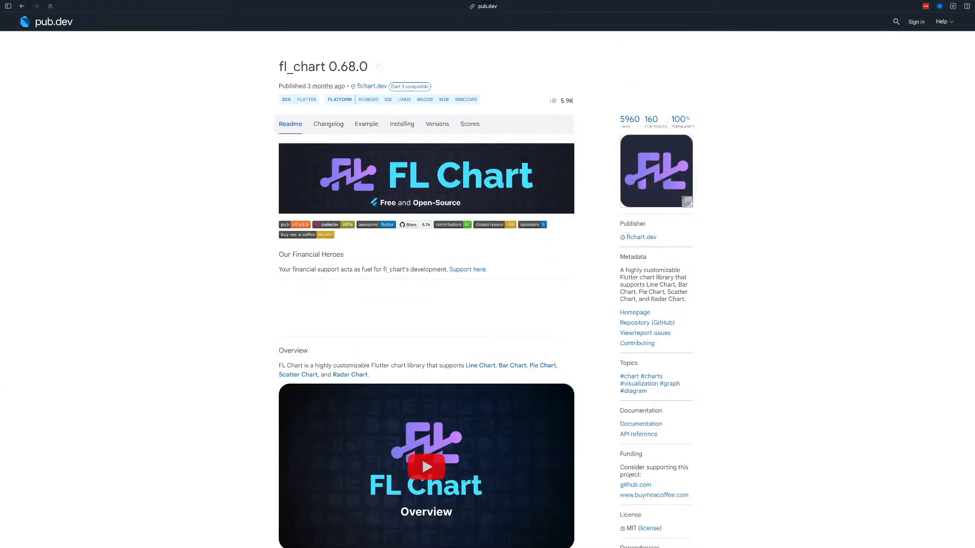
scroll(321, 323, "down", 8)
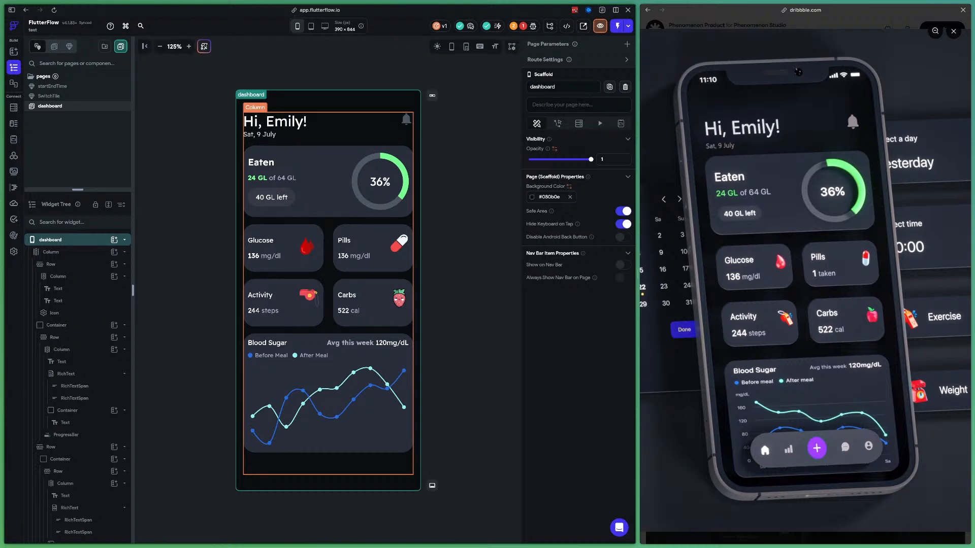
Set the main axis alignment of the dashboard page's outermost column to Space Around.
left_click(328, 463)
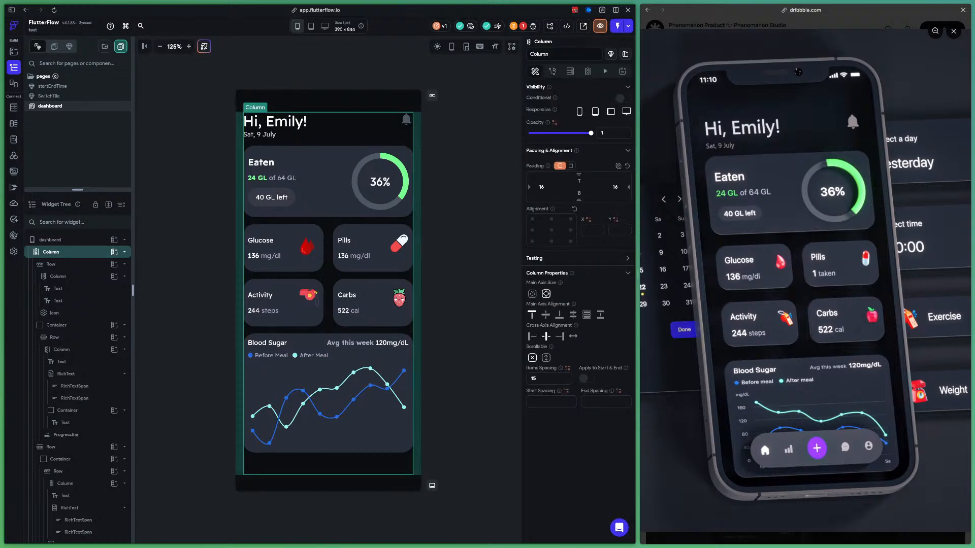
left_click(586, 315)
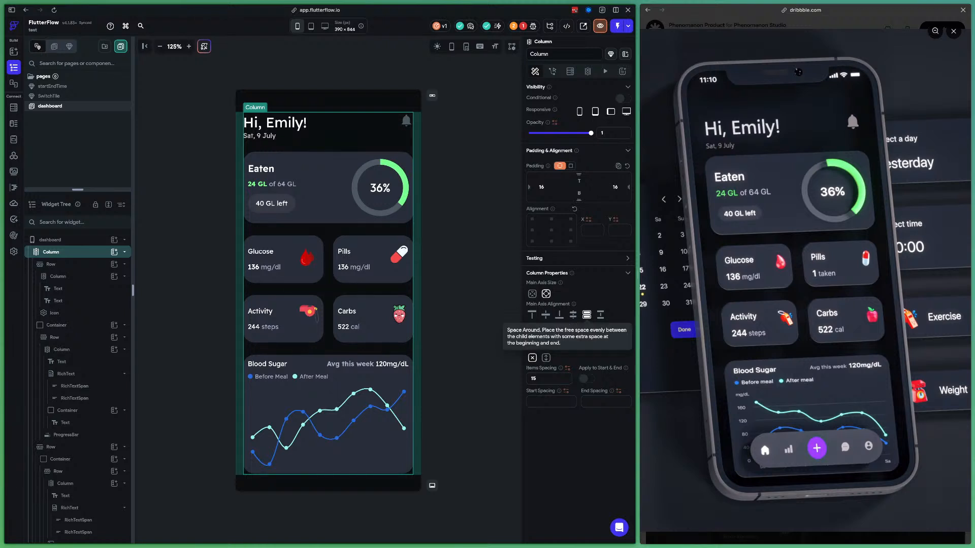
left_click(572, 315)
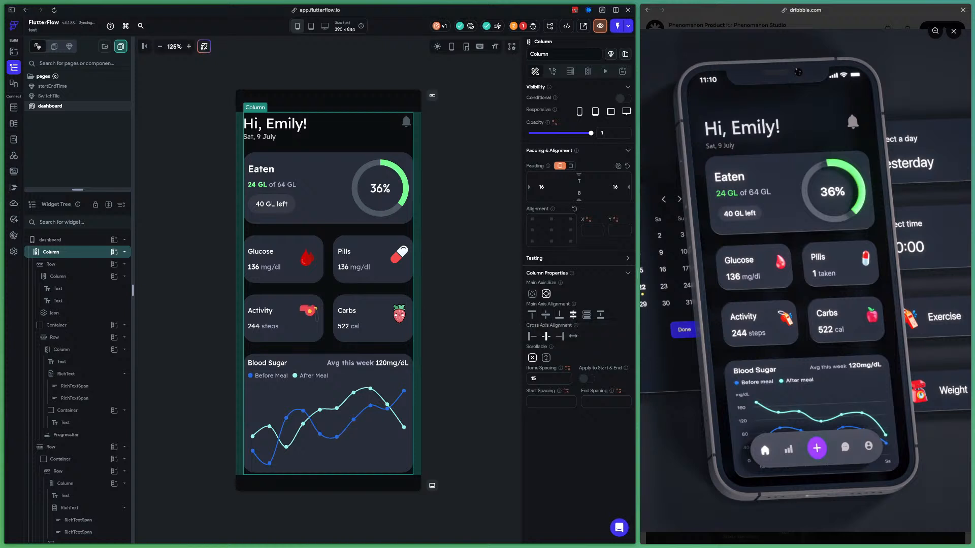
left_click(472, 284)
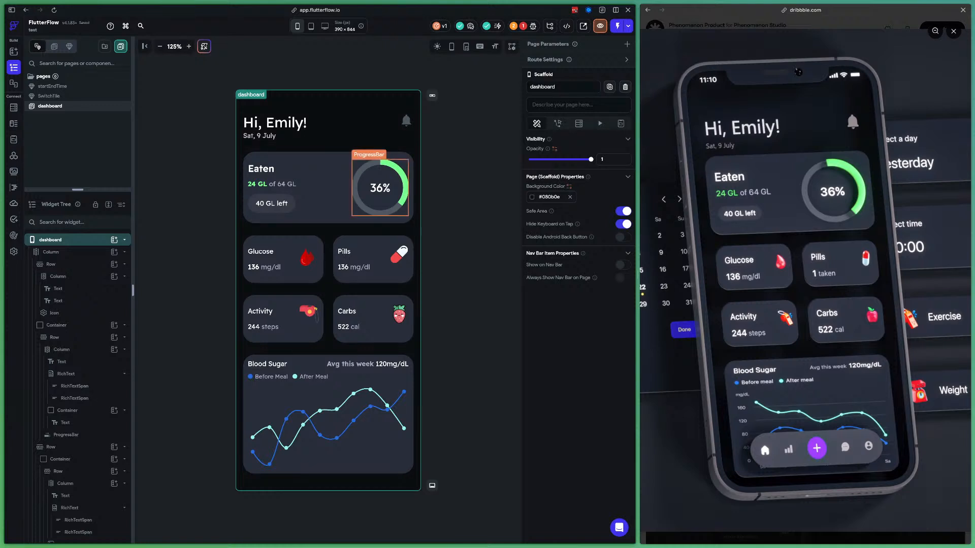
left_click(274, 126)
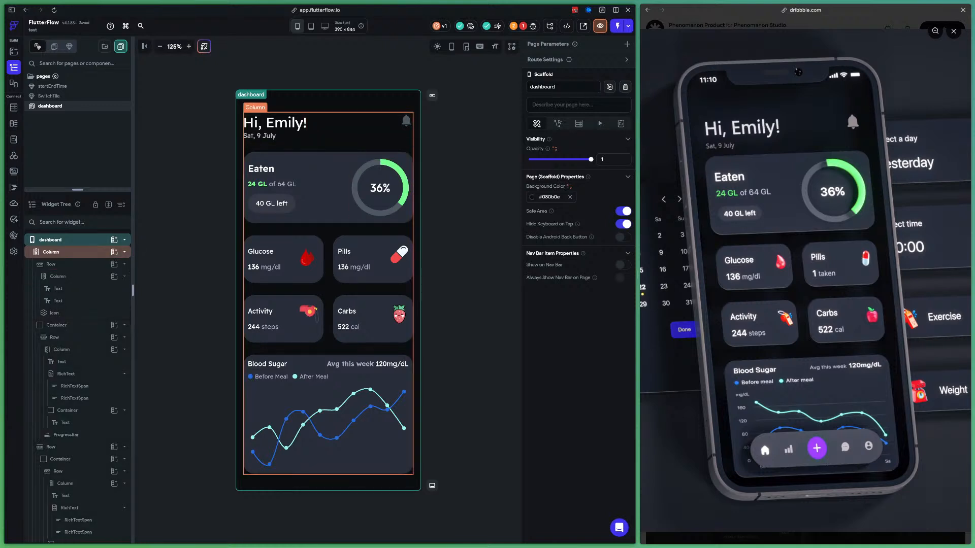
Wrap the dashboard page's outermost column in a Stack.
left_click(76, 252)
right_click(87, 254)
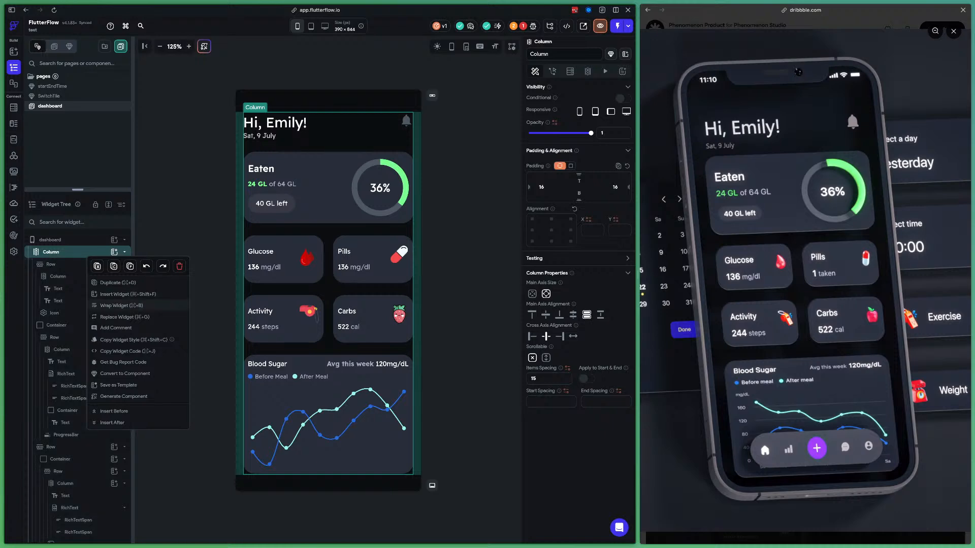
left_click(119, 305)
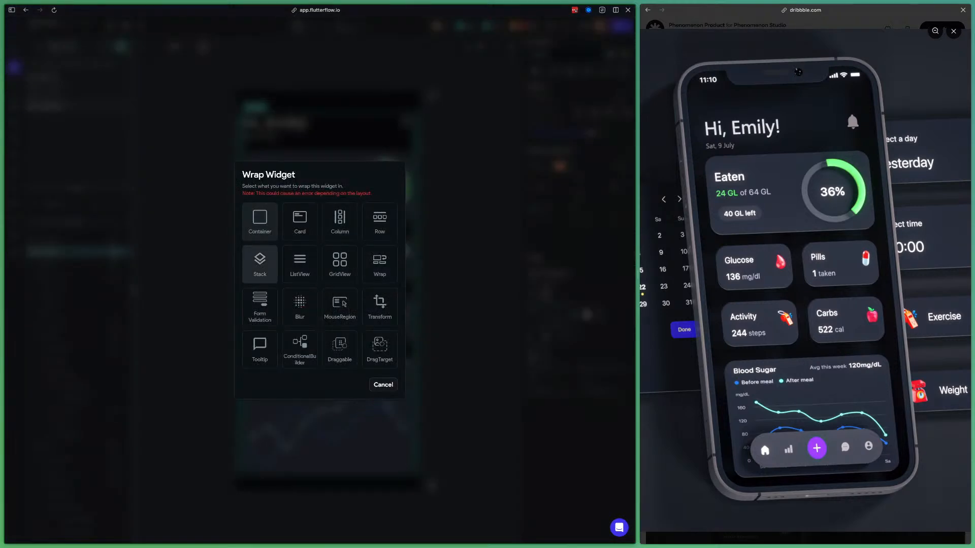
left_click(259, 263)
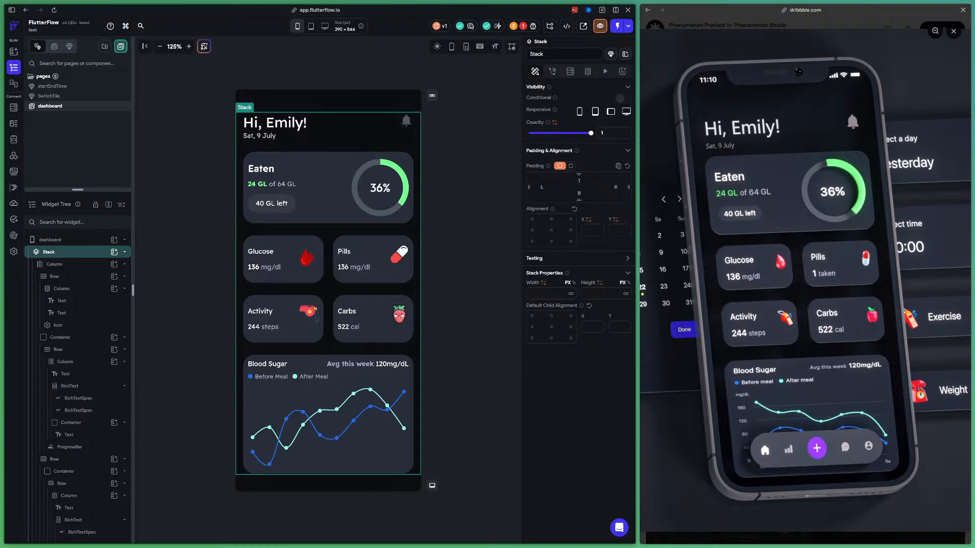
Add a Container to the Stack and set the Stack's default child alignment to bottom centre.
left_click(114, 252)
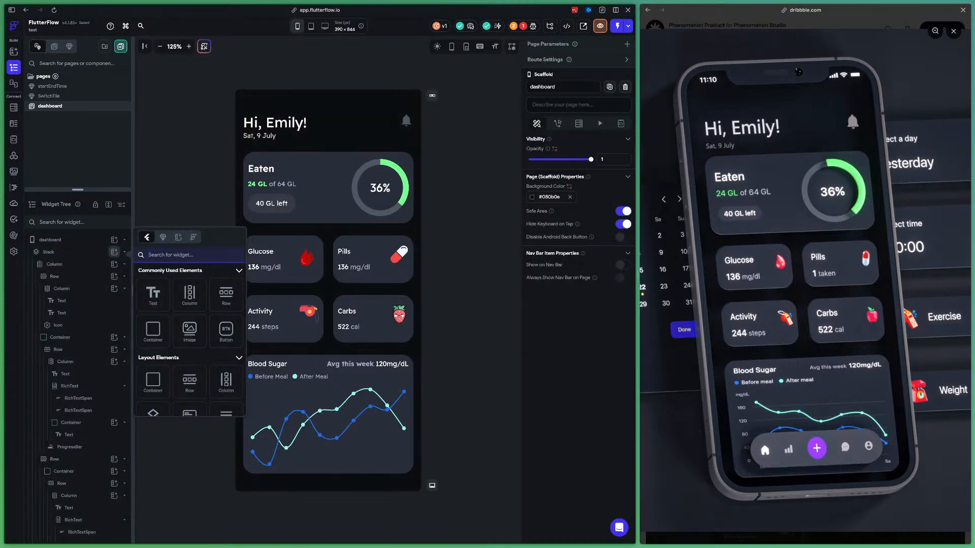
left_click(153, 330)
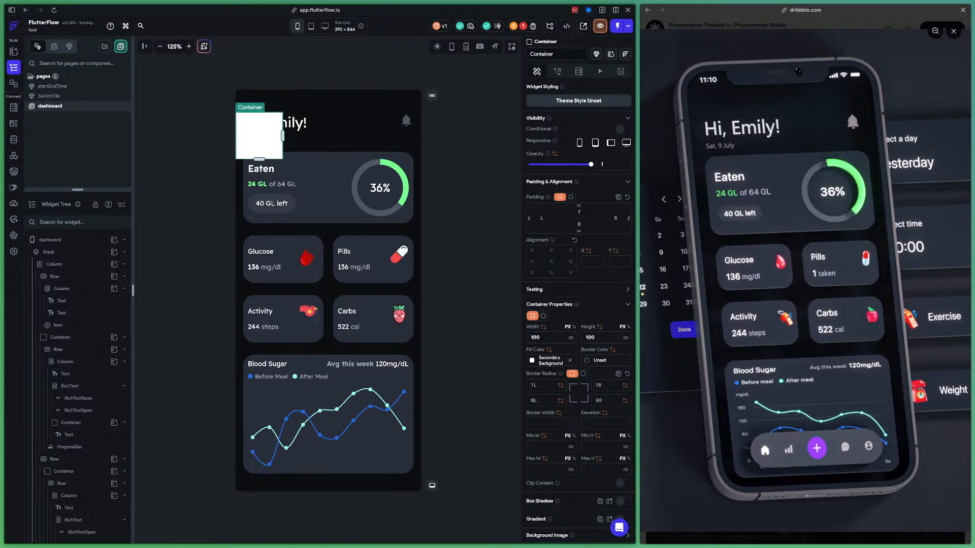
left_click(49, 252)
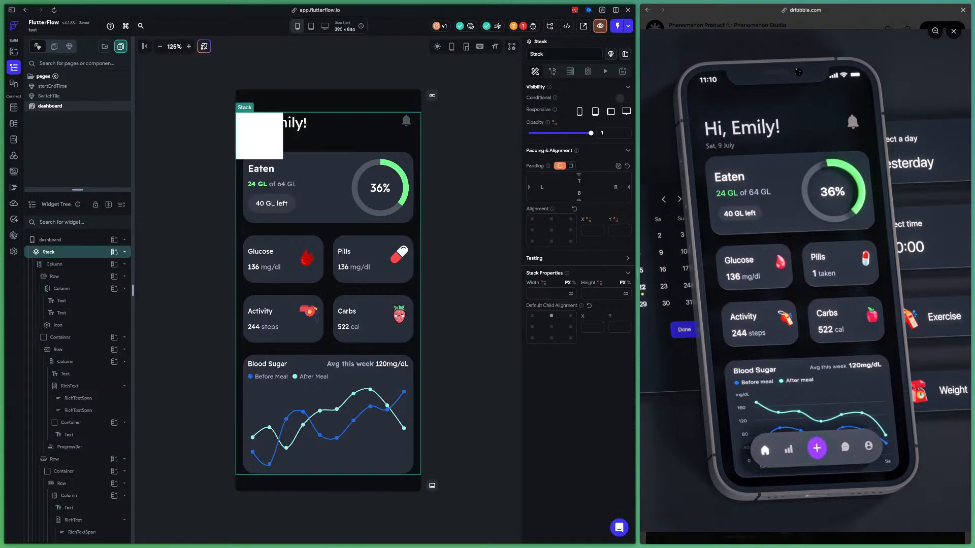
left_click(551, 338)
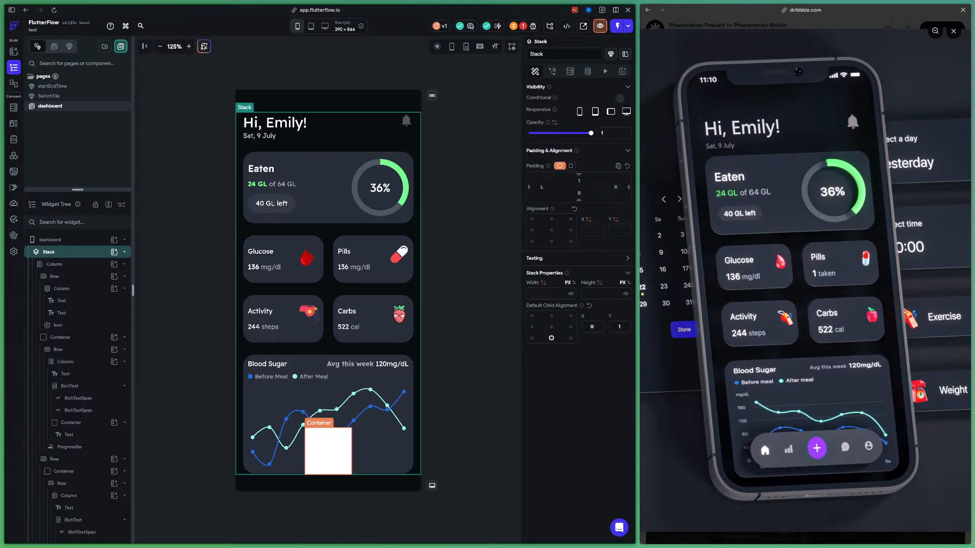
Set the fill color of the new bottom container to #4c4f5f.
left_click(328, 450)
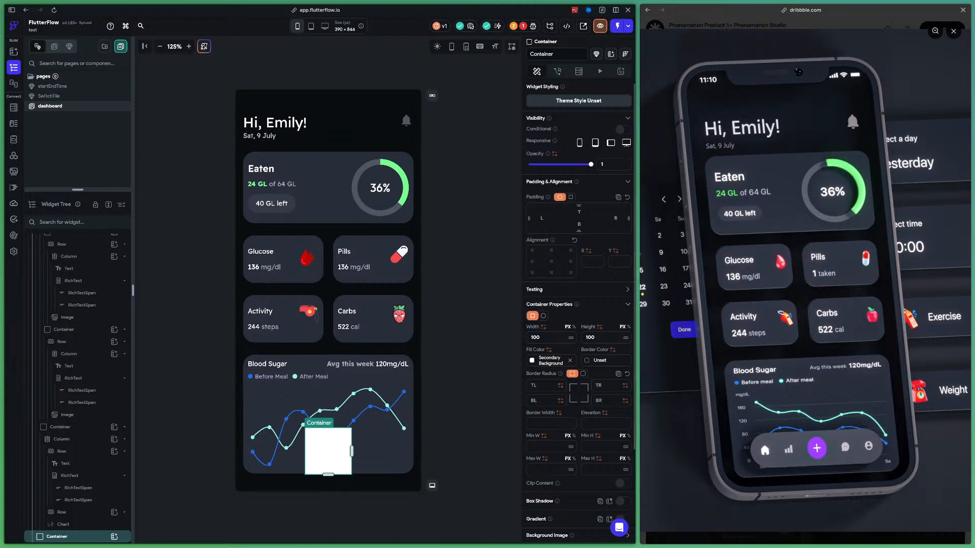
left_click(550, 360)
double_click(550, 361)
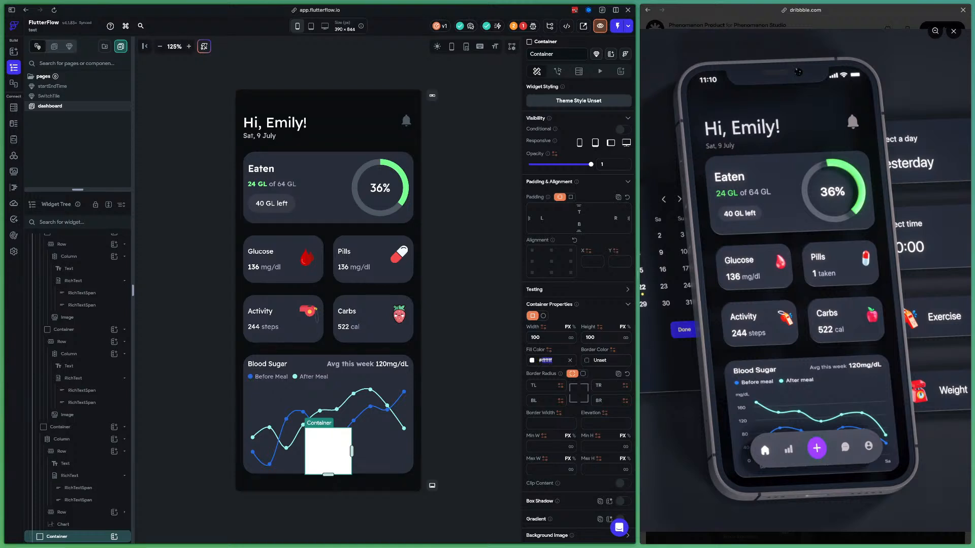
type("4c4f5f")
key("Return")
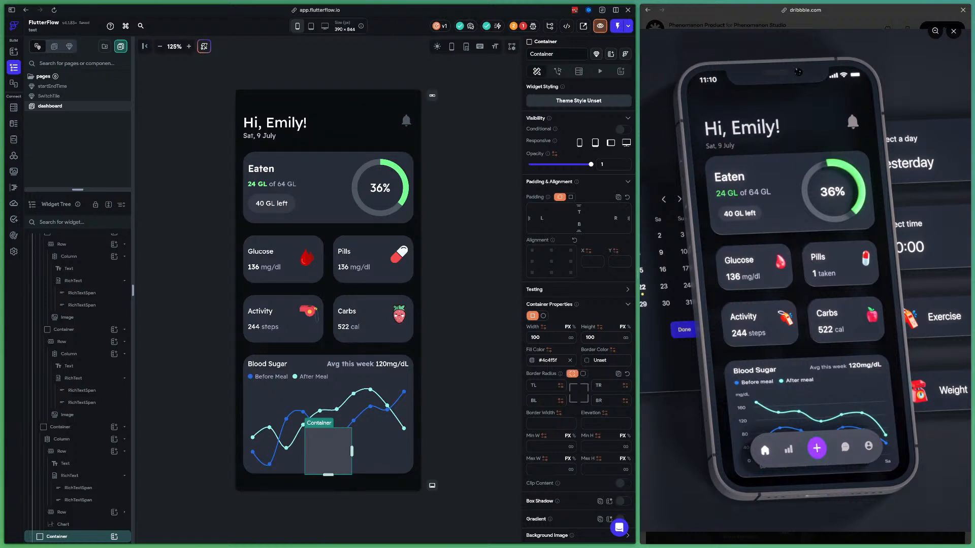
Size the bottom container to a width of 60% and a height of 80 px.
left_click(570, 337)
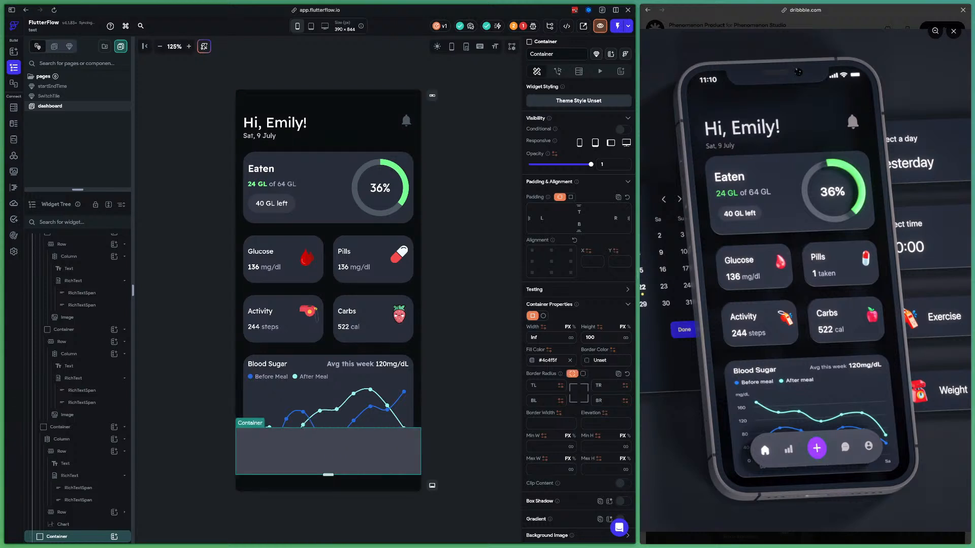
double_click(590, 338)
type("80")
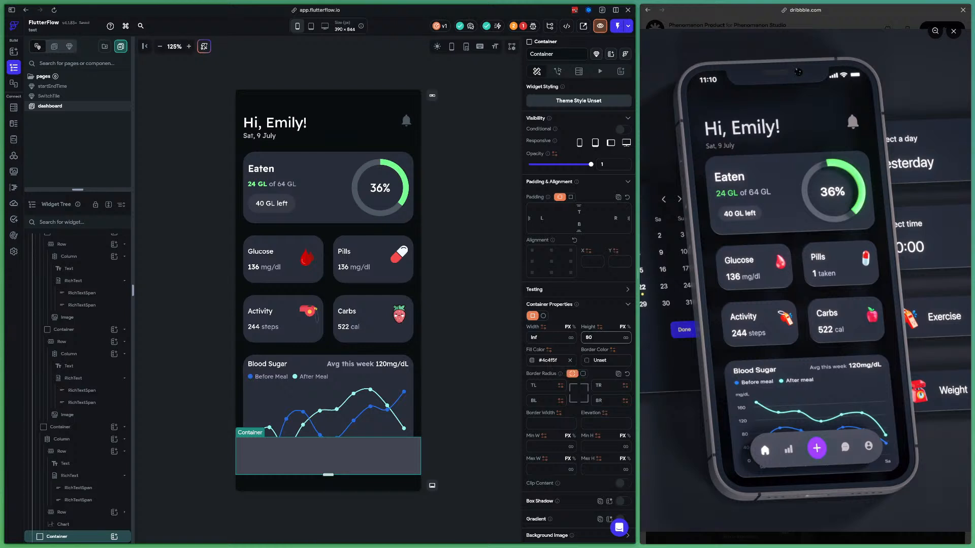
left_click(574, 327)
left_click(550, 337)
type("75")
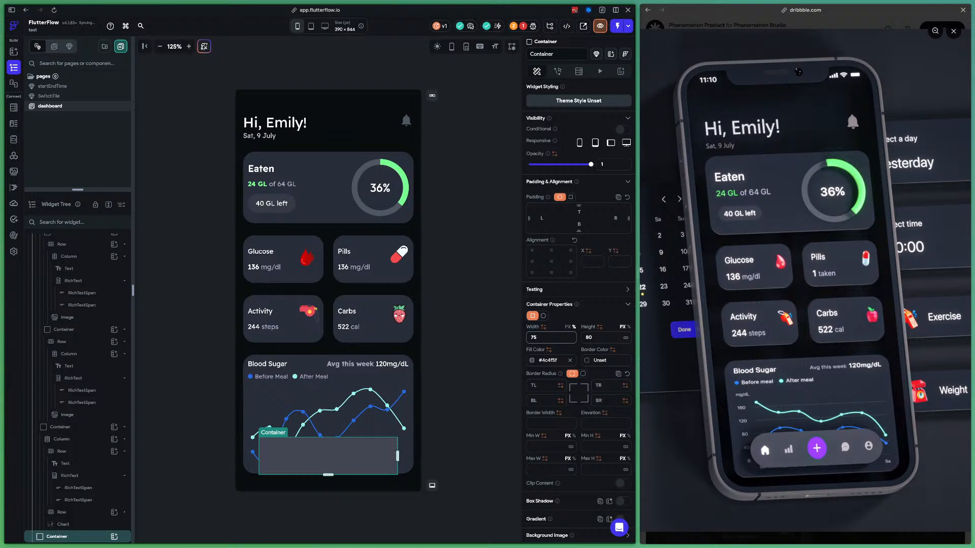
key("BackSpace")
key("BackSpace")
type("60")
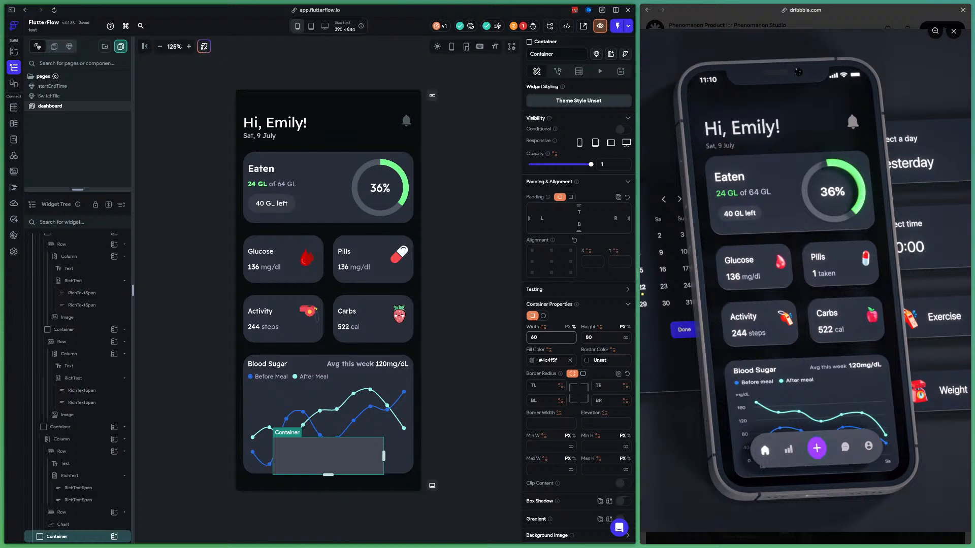
Give the bottom container a uniform border radius of 80.
left_click(583, 373)
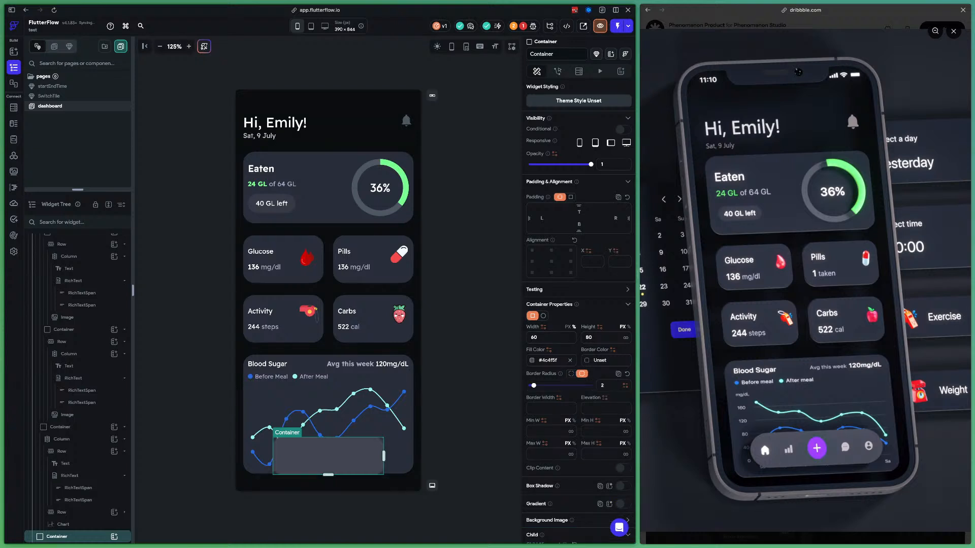
left_click_drag(529, 386, 591, 385)
double_click(603, 385)
type("50")
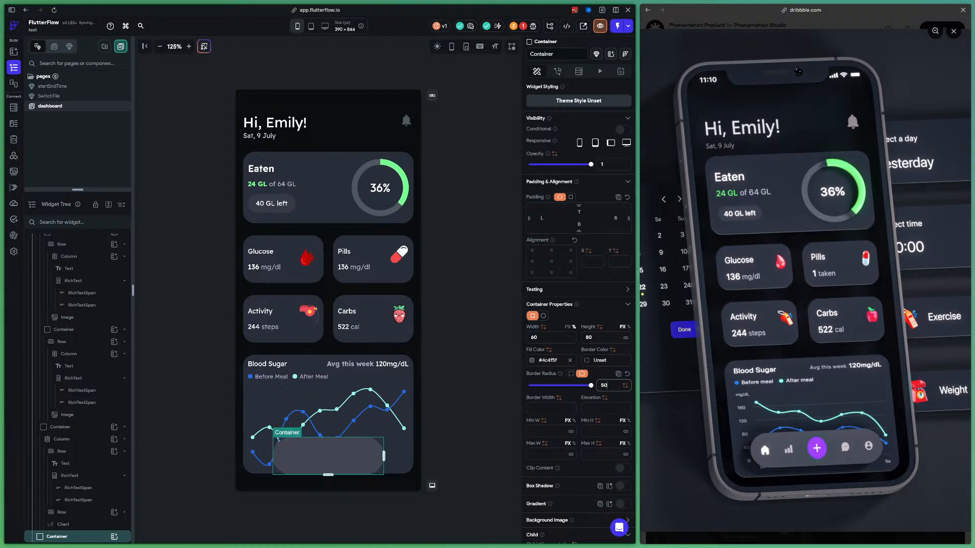
key("BackSpace")
key("BackSpace")
type("60")
key("BackSpace")
key("BackSpace")
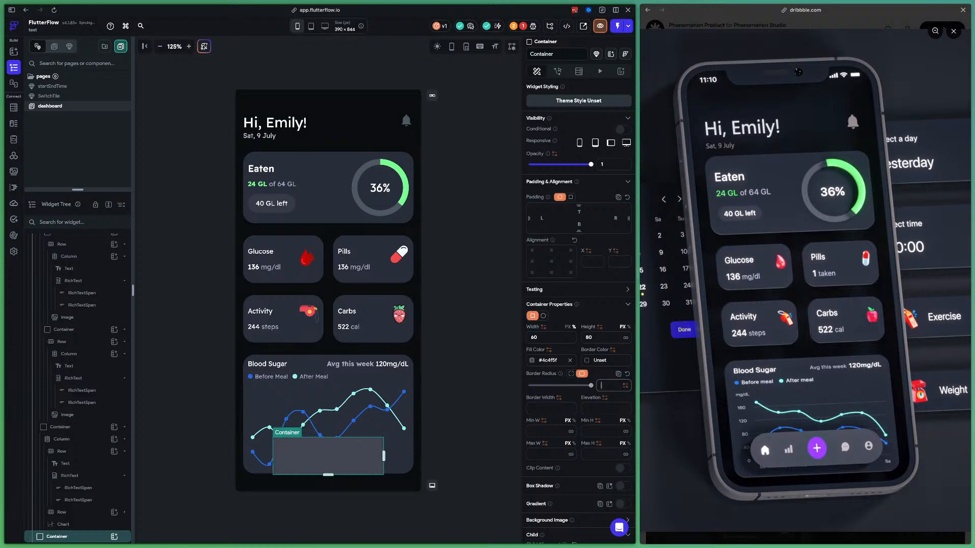
type("80")
Set the bottom container's elevation to 10.
left_click(606, 408)
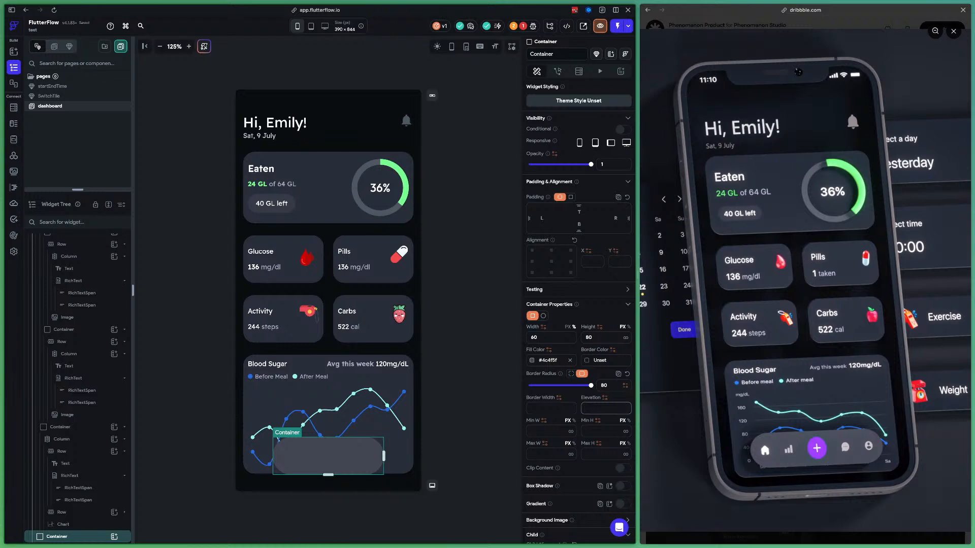
type("10")
left_click(469, 401)
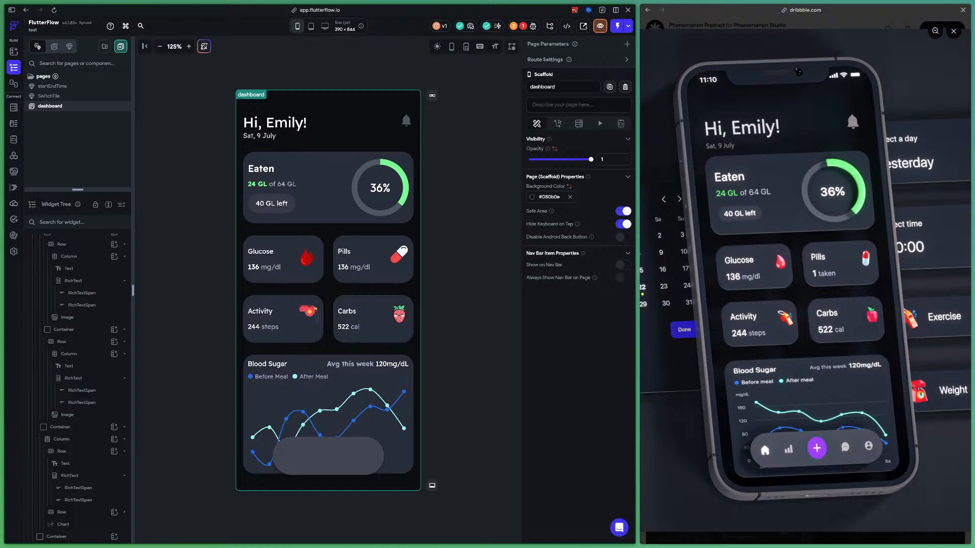
Try an elevation of 50 on the bottom container and return it to 10.
left_click(336, 456)
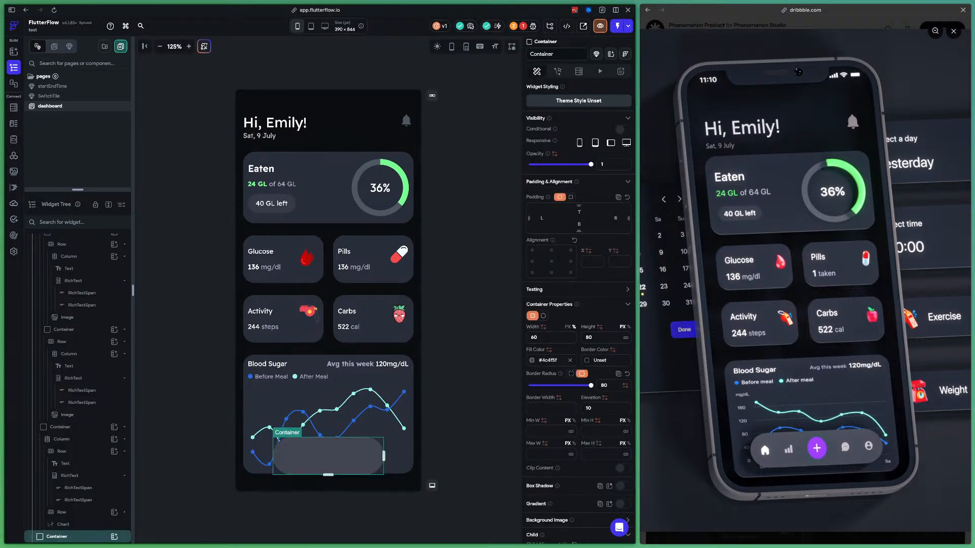
left_click(599, 337)
left_click(606, 408)
key("BackSpace")
key("BackSpace")
type("50")
key("Escape")
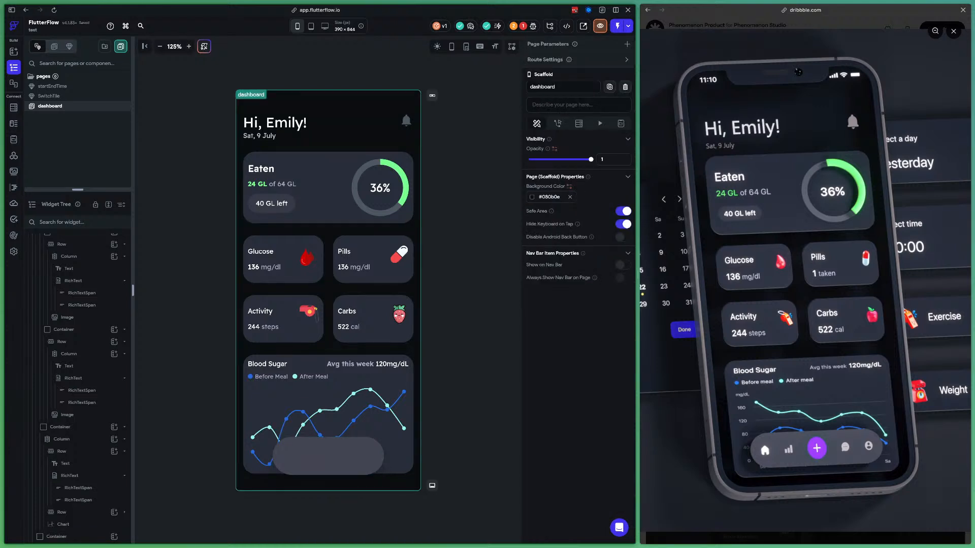
left_click(328, 456)
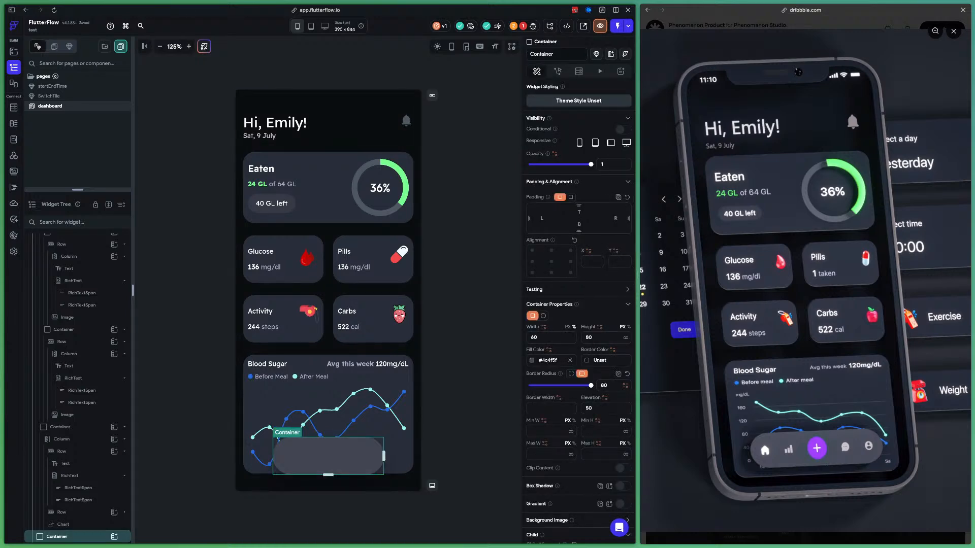
left_click(606, 409)
key("BackSpace")
key("BackSpace")
type("10")
left_click(328, 485)
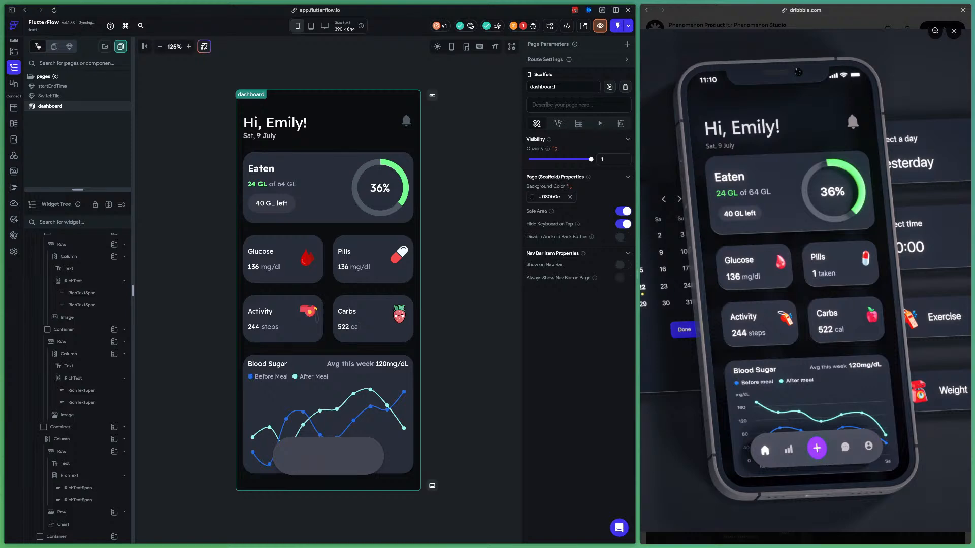
Add a Row inside the rounded bottom container.
left_click(328, 456)
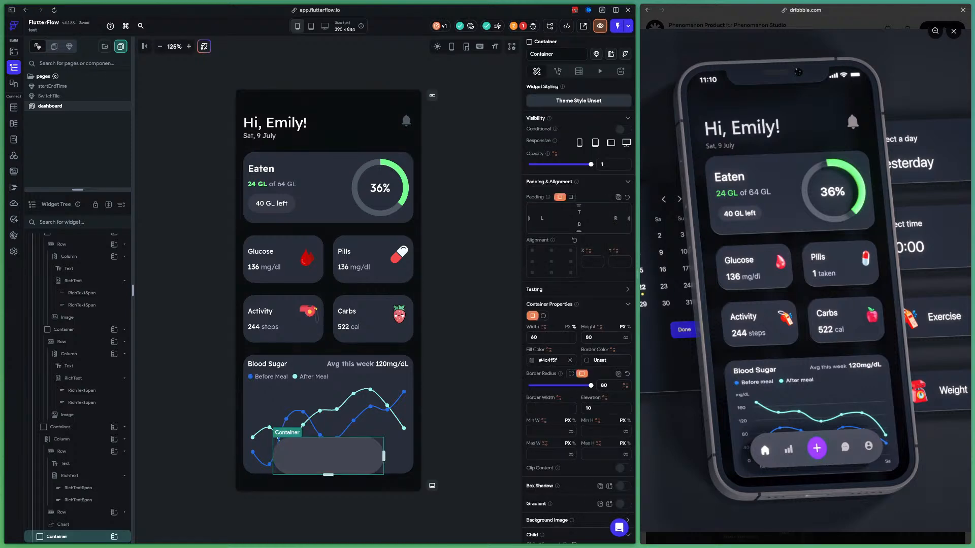
left_click(114, 536)
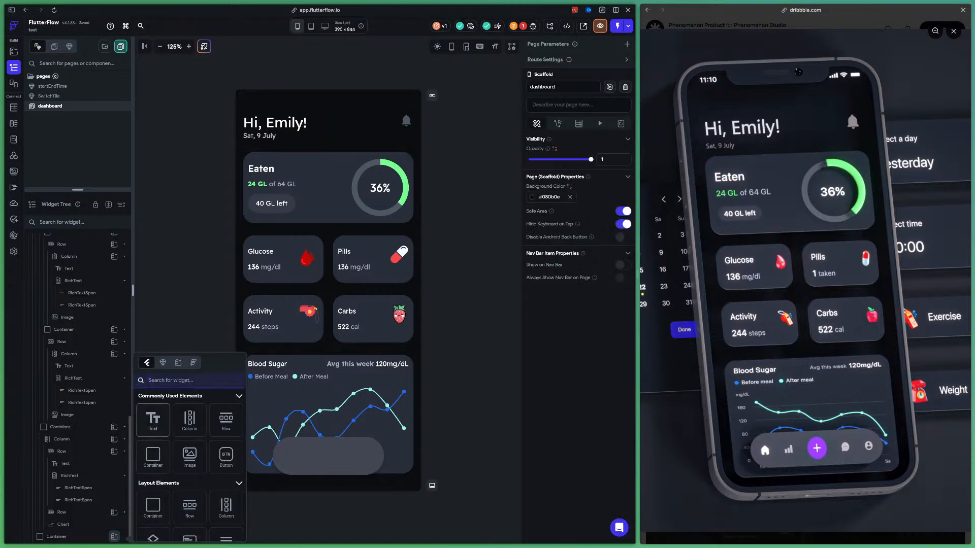
left_click(226, 421)
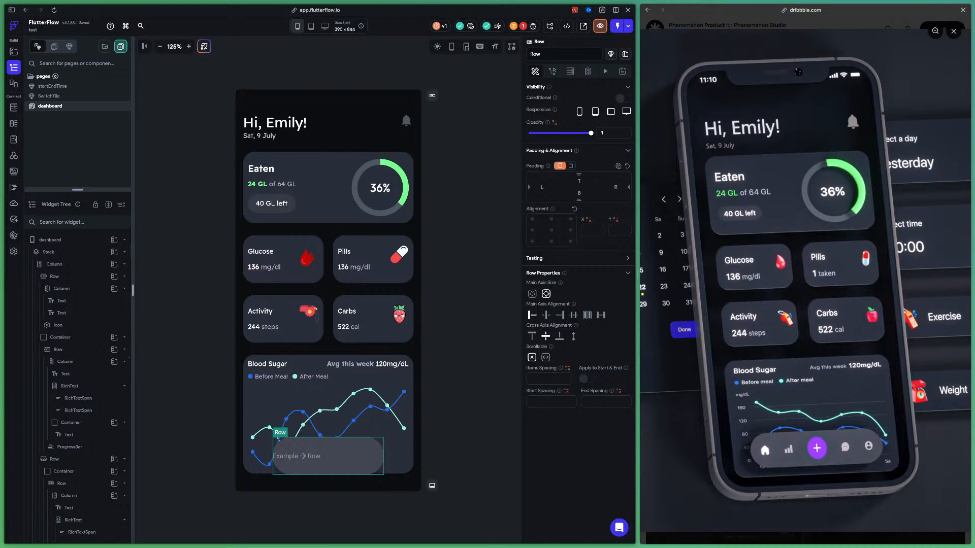
Add an Icon widget to the bottom container's row and choose the Material Home icon for it.
scroll(77, 386, "down", 3)
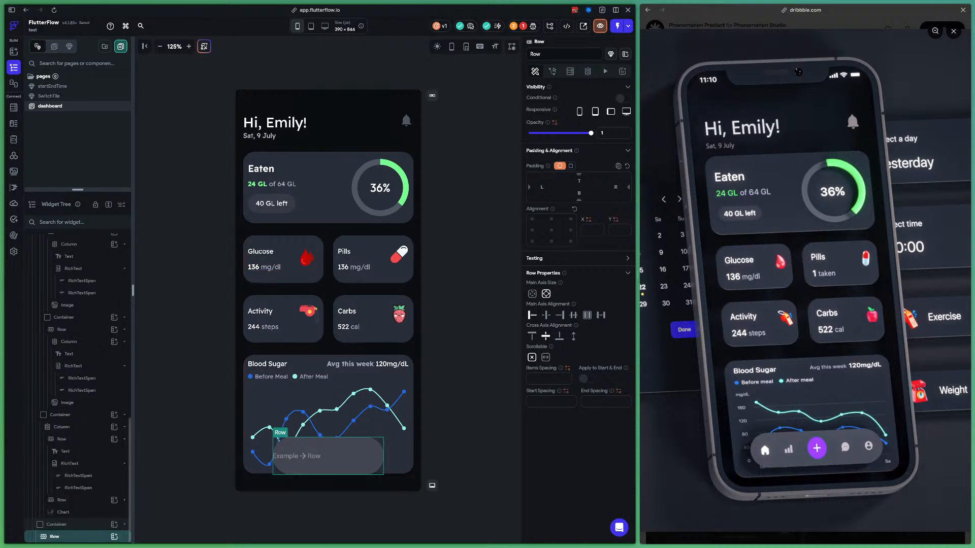
left_click(114, 537)
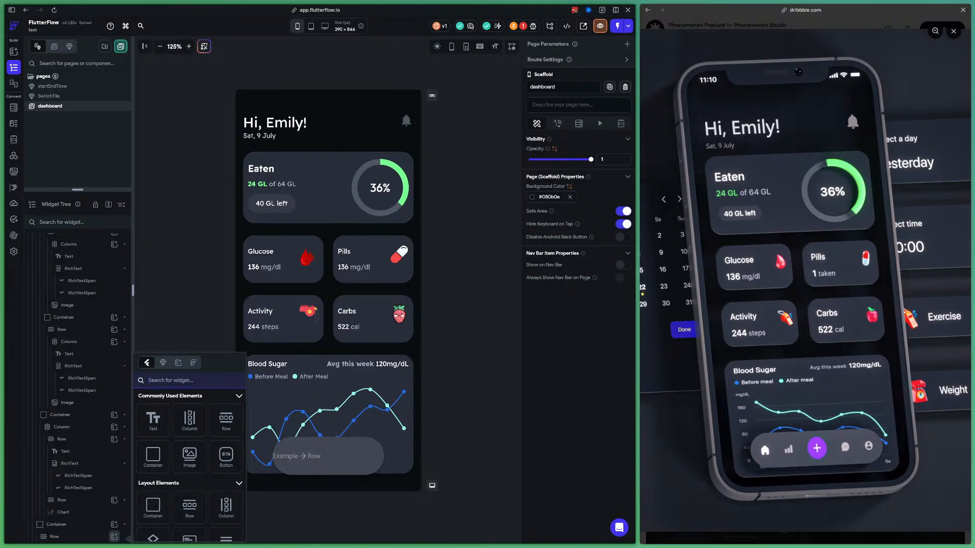
type("Icon")
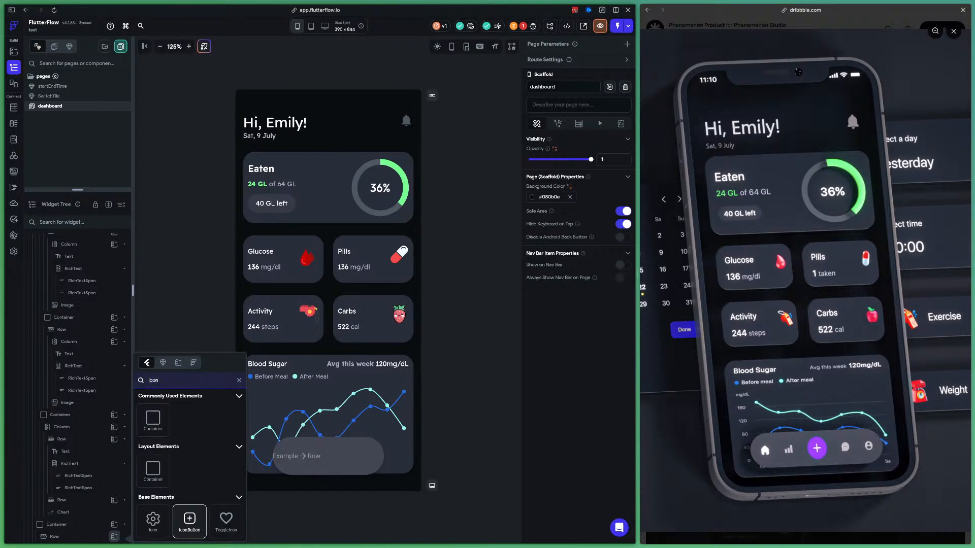
scroll(189, 518, "down", 1)
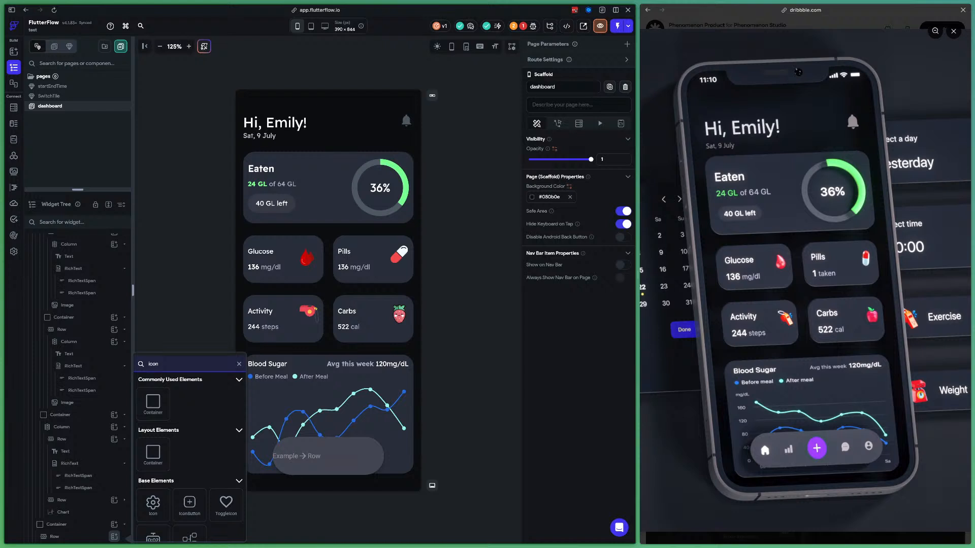
left_click_drag(153, 502, 279, 455)
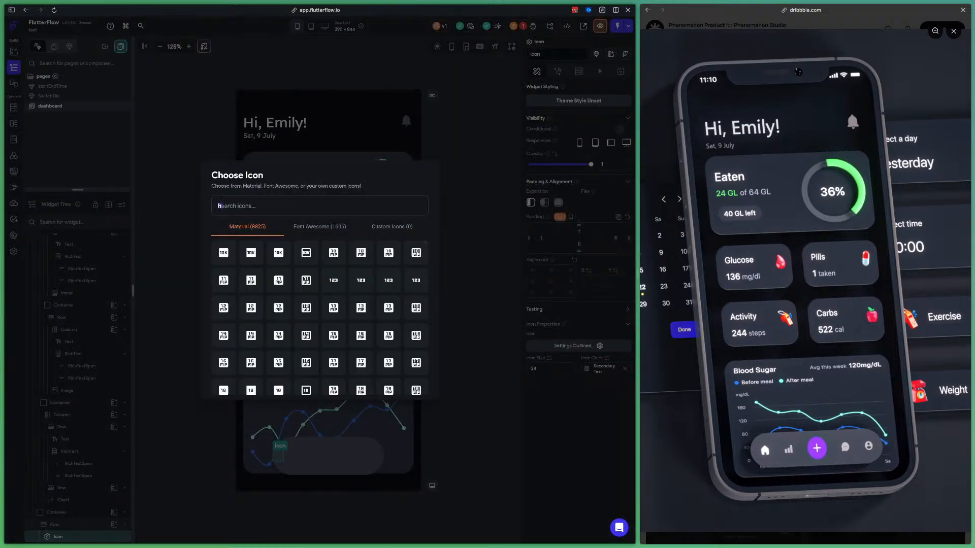
type("home")
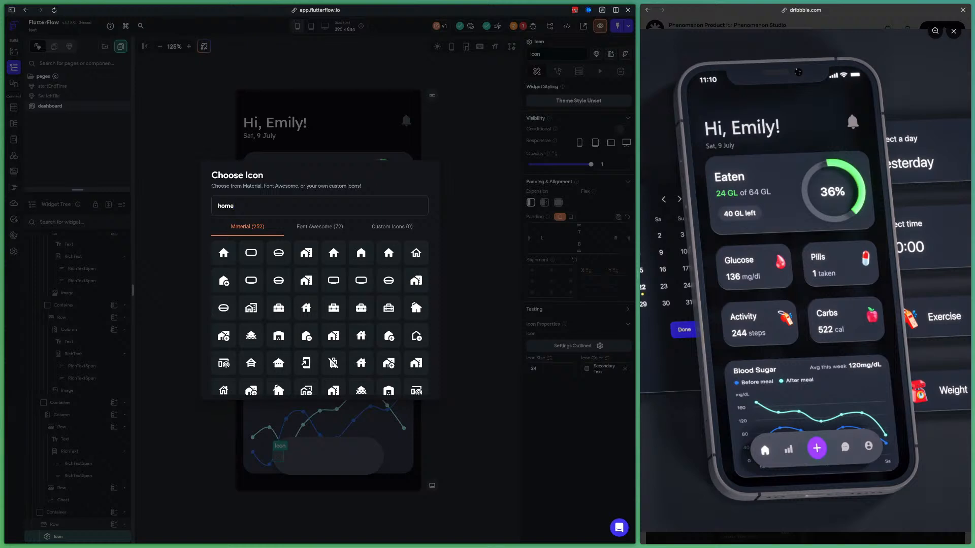
key("Return")
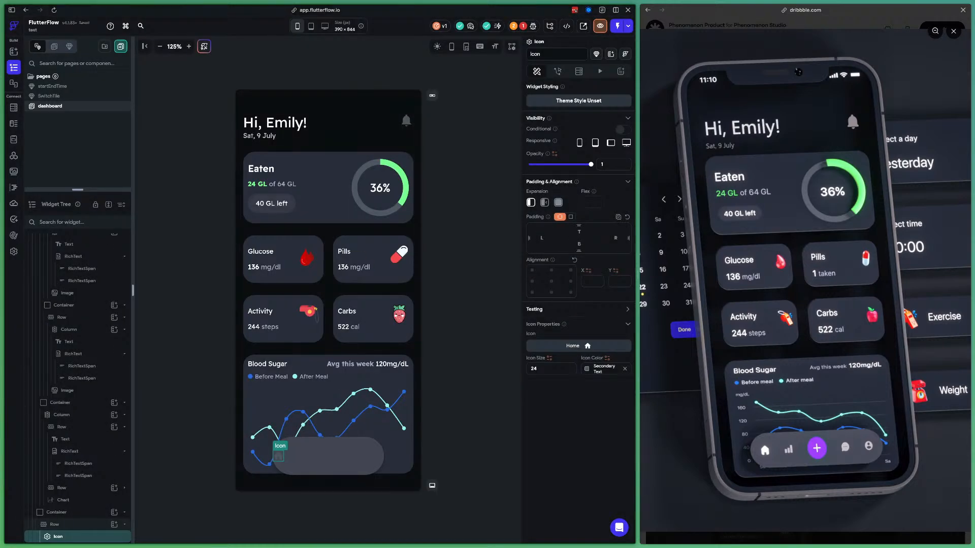
Set the home icon's color to the Info theme color.
left_click(601, 368)
scroll(516, 483, "down", 3)
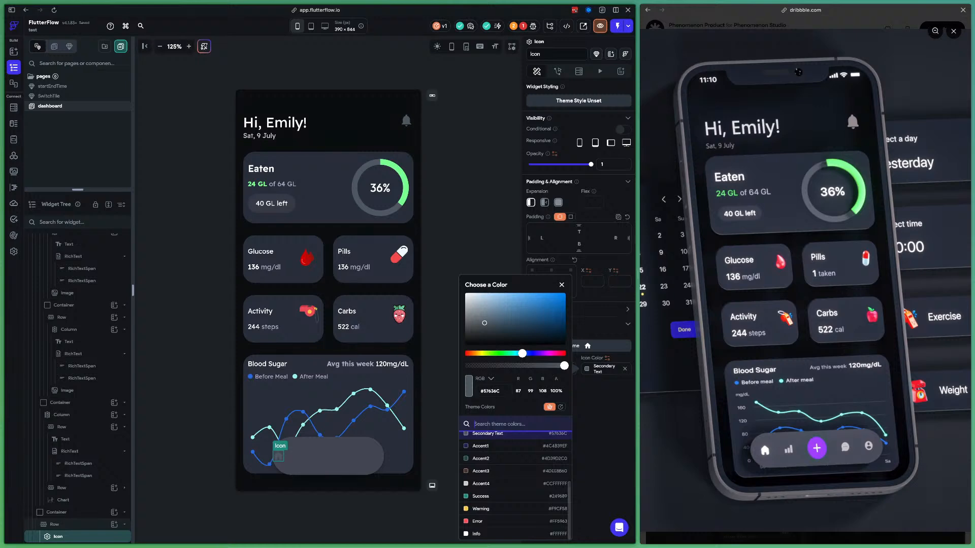
left_click(477, 534)
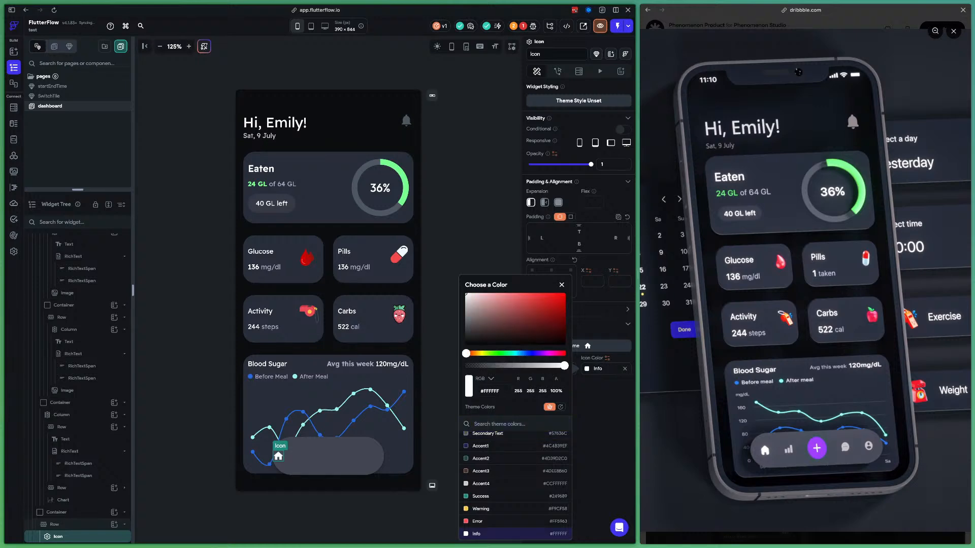
Duplicate the home icon within the bottom container's row and change the copy to the Material bar_chart icon.
key("Escape")
key("ctrl+c")
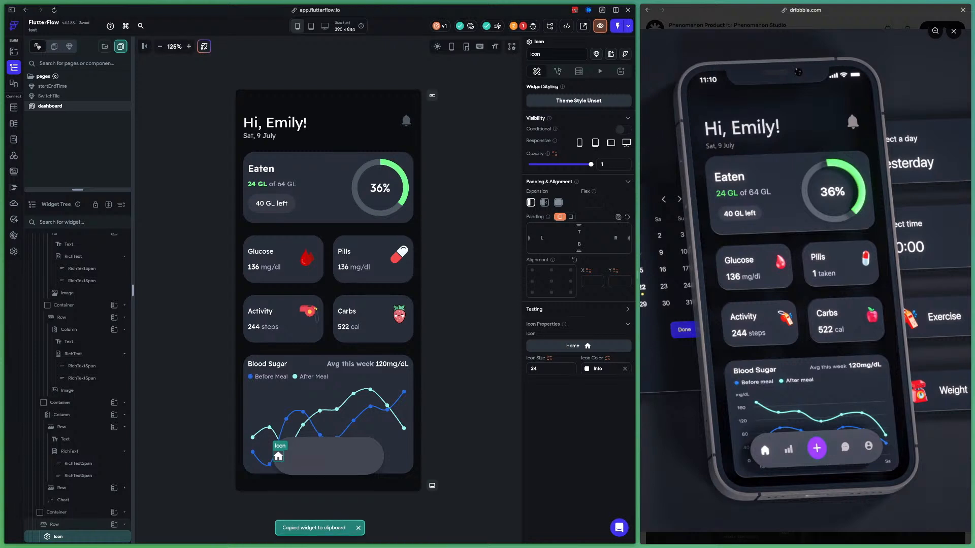
left_click(55, 524)
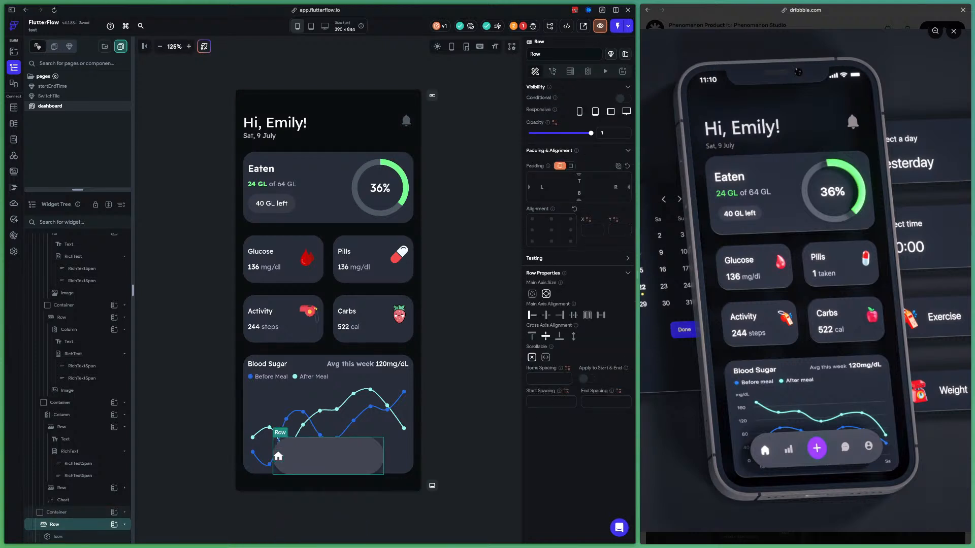
key("ctrl+v")
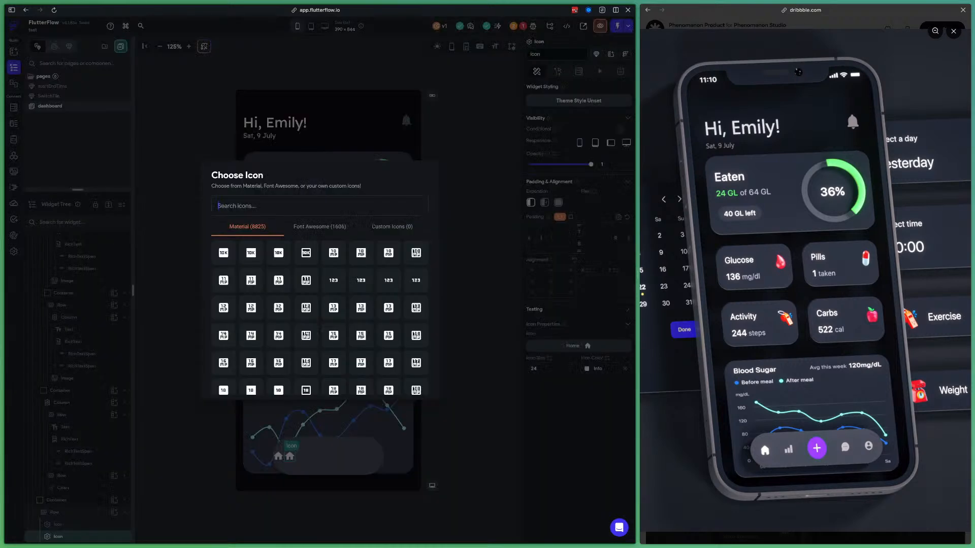
type("bar")
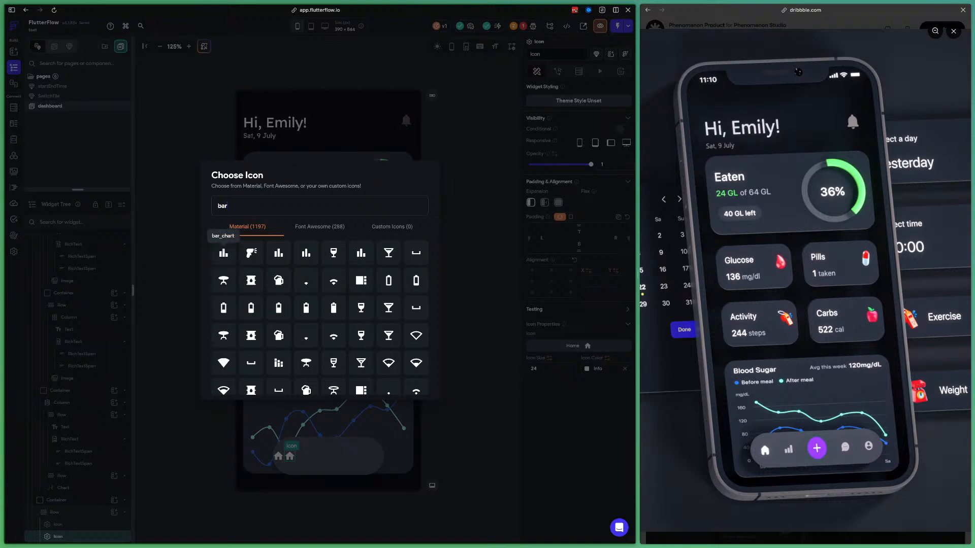
left_click(224, 253)
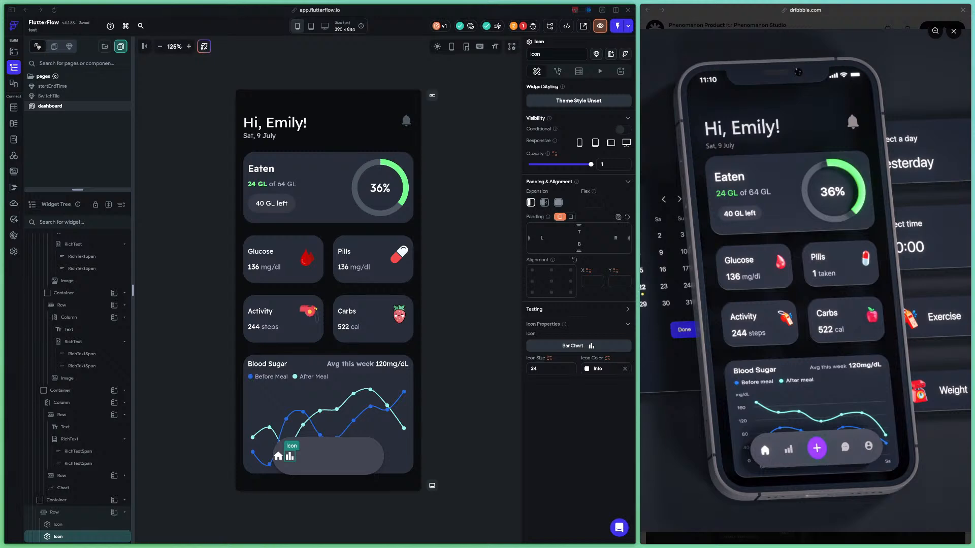
Set the bar chart icon's color to #cdc9d2.
left_click(600, 370)
key("ctrl+a")
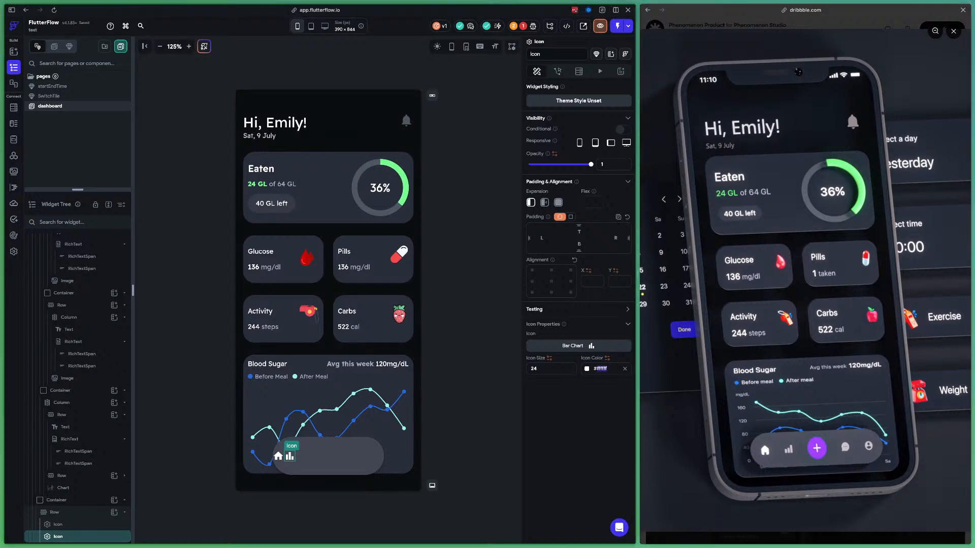
type("#cdc9d2")
key("Return")
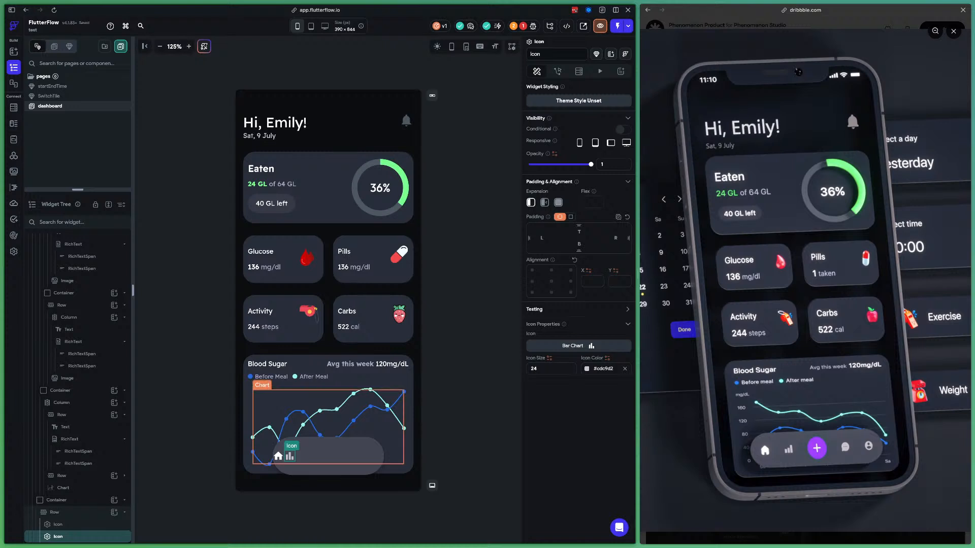
Paste two copies of the bar chart icon into the bottom container's row.
key("ctrl+c")
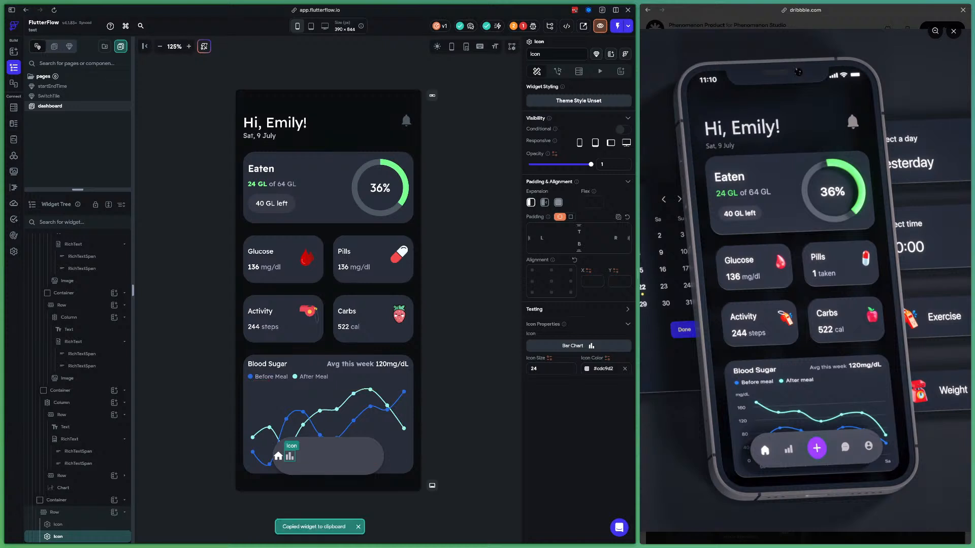
left_click(55, 513)
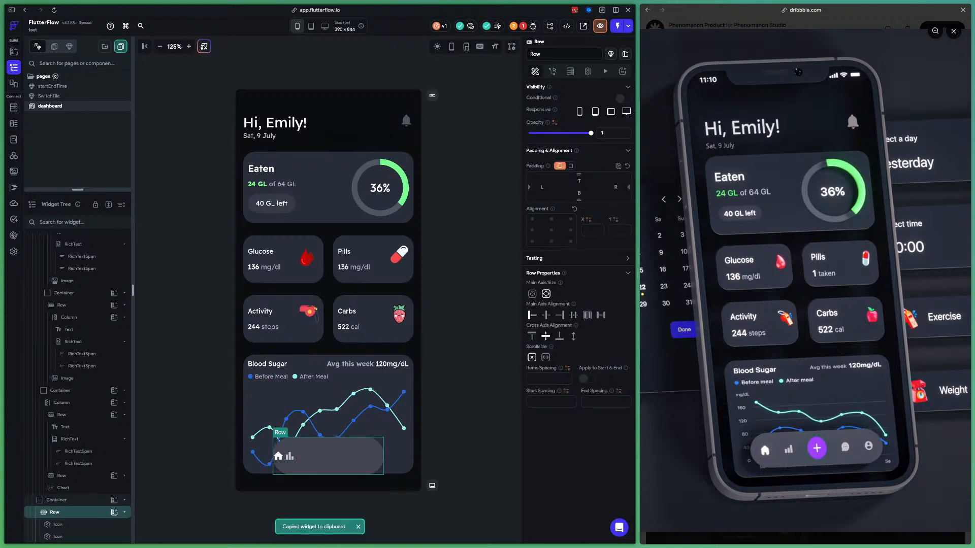
key("ctrl+v")
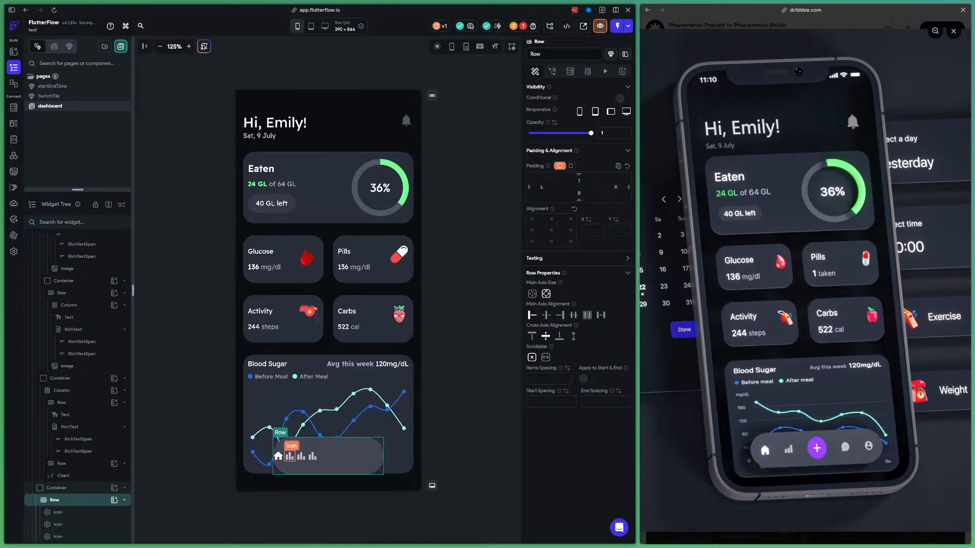
Change the third icon in the bottom row to the Material Message icon.
left_click(301, 456)
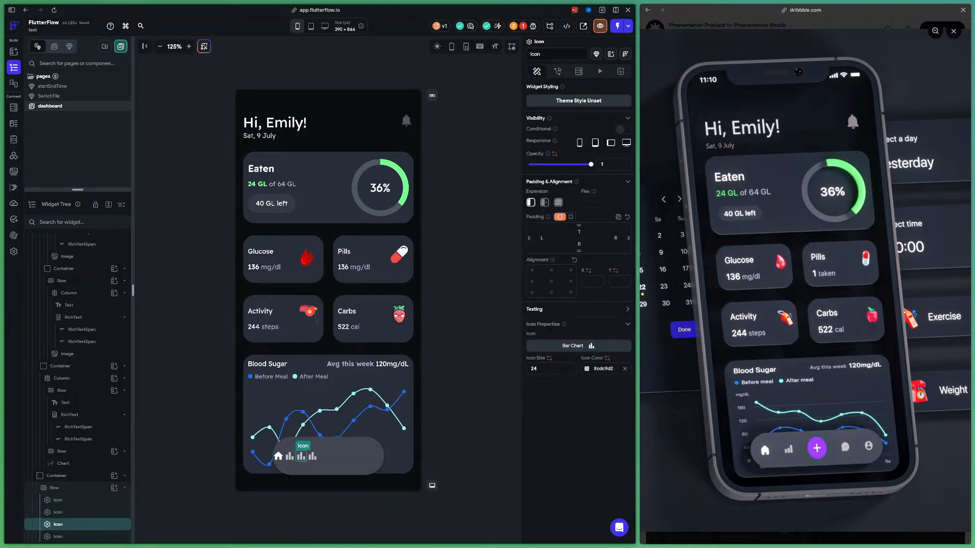
left_click(573, 346)
type("message")
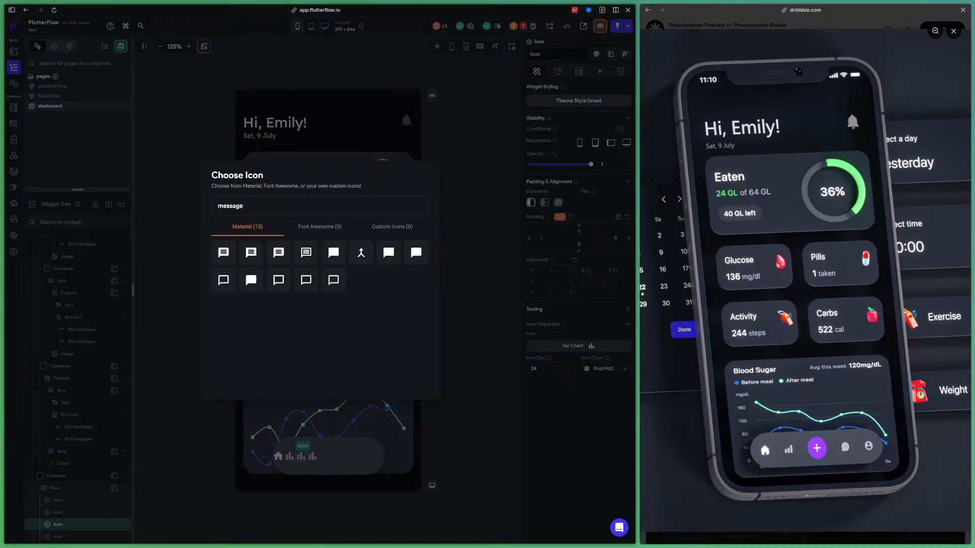
left_click(224, 253)
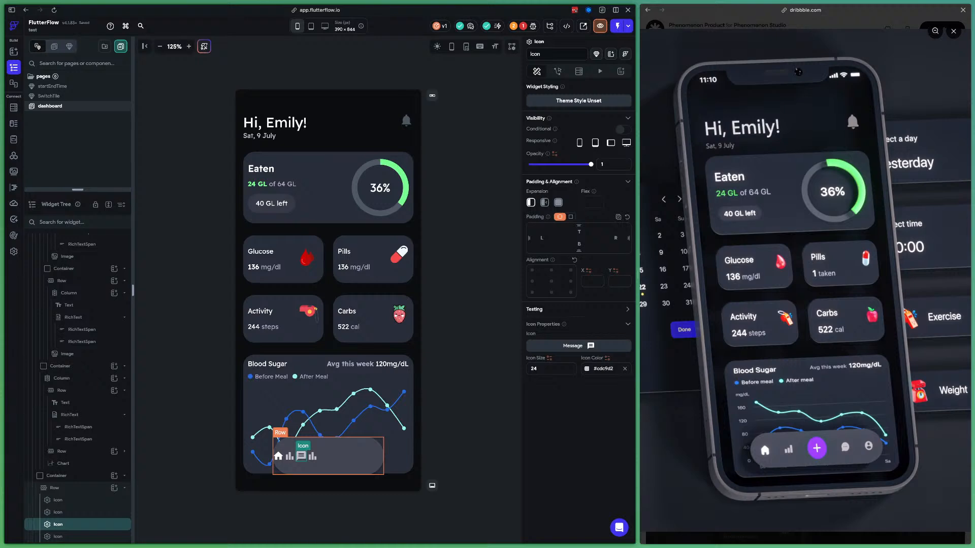
Search the icons for "profile" and change the last icon in the bottom row to the Material Person icon.
left_click(313, 456)
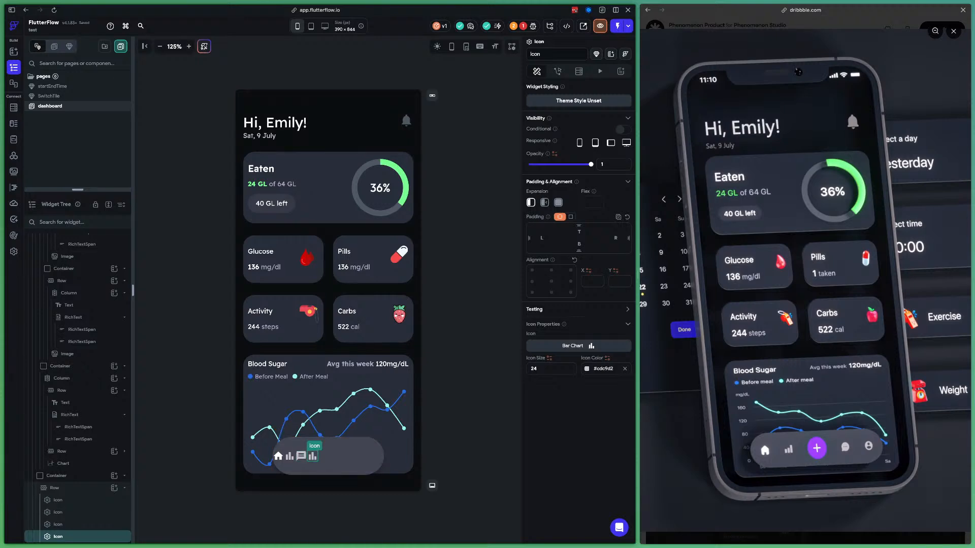
left_click(579, 345)
type("profile")
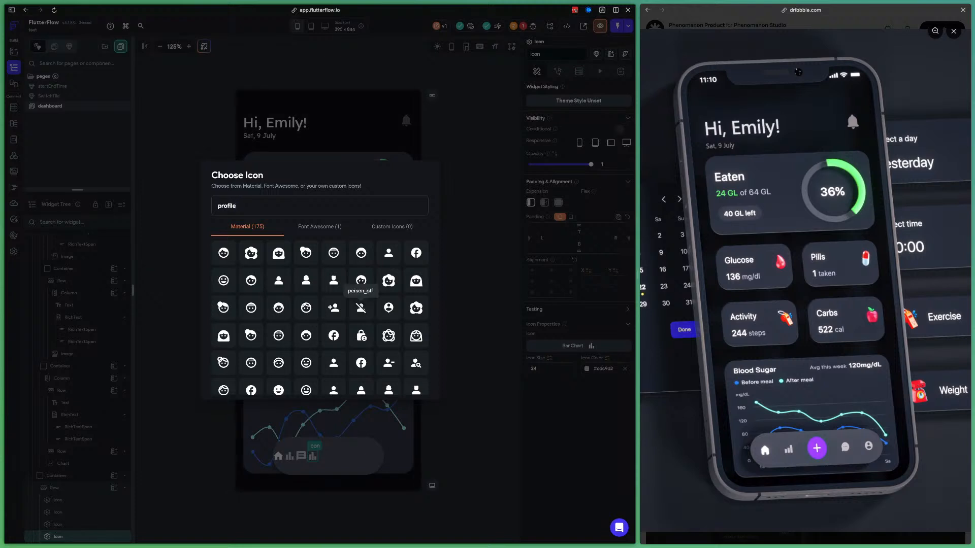
scroll(361, 295, "down", 1)
scroll(320, 318, "down", 2)
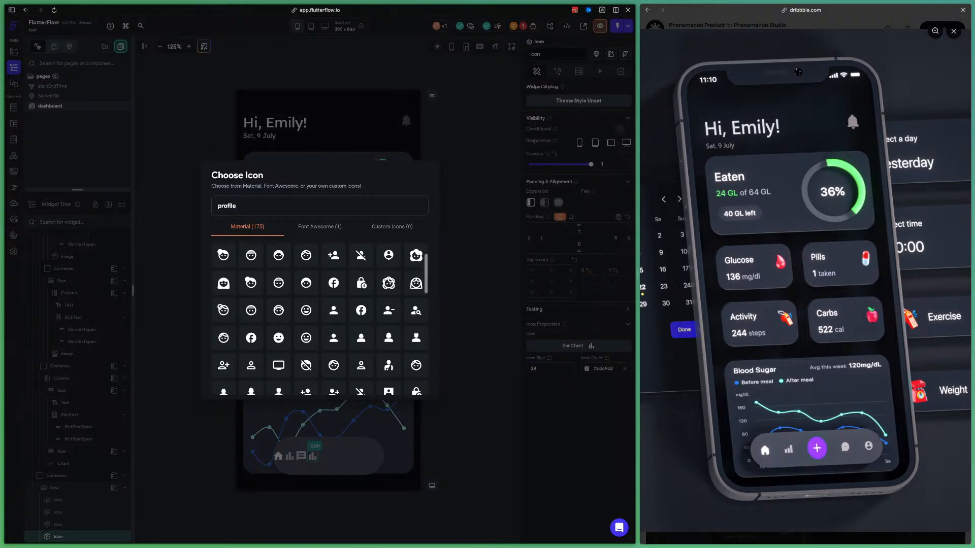
scroll(320, 318, "down", 5)
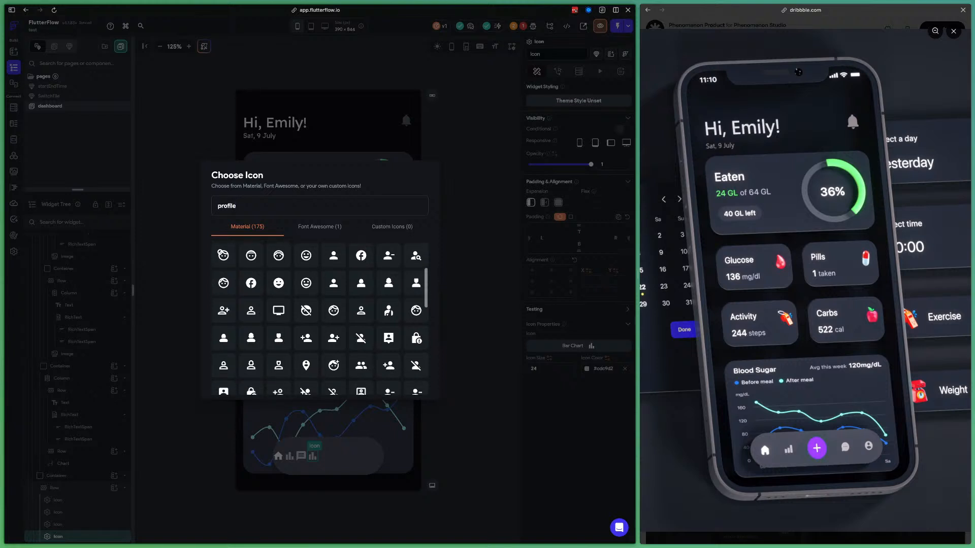
scroll(320, 319, "down", 2)
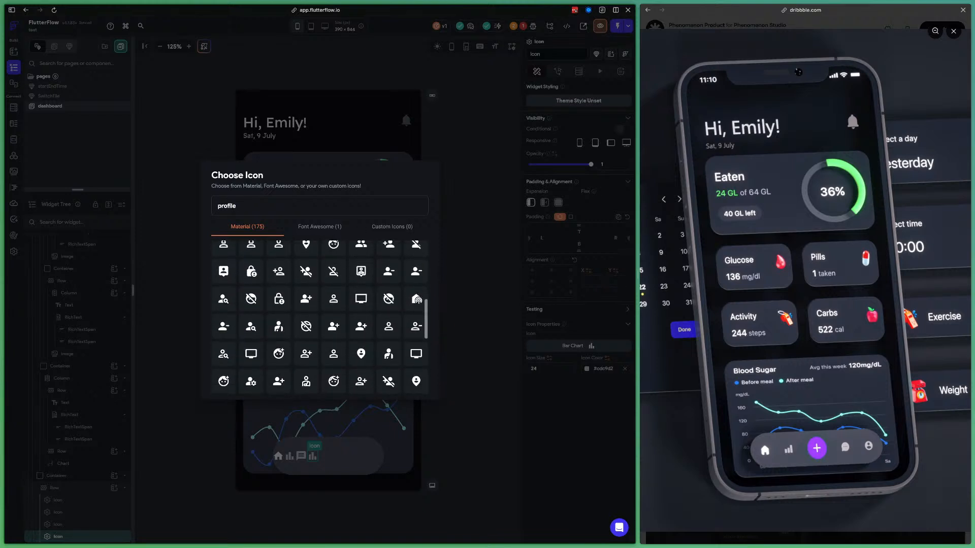
scroll(319, 319, "down", 5)
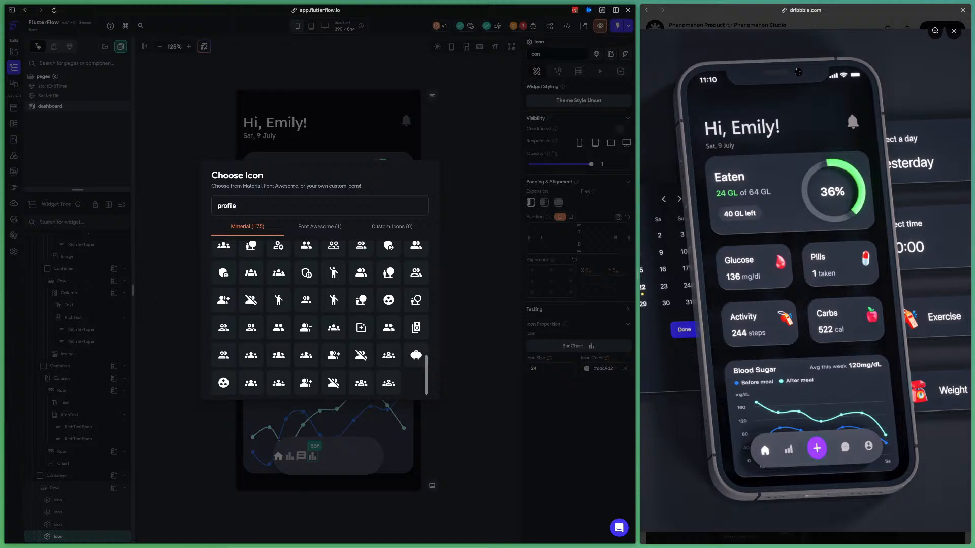
scroll(333, 253, "up", 10)
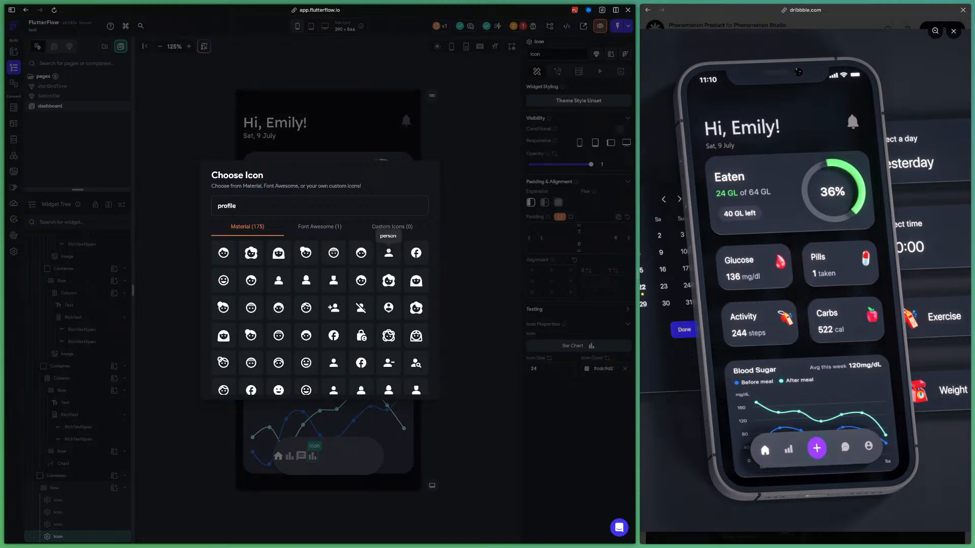
left_click(388, 253)
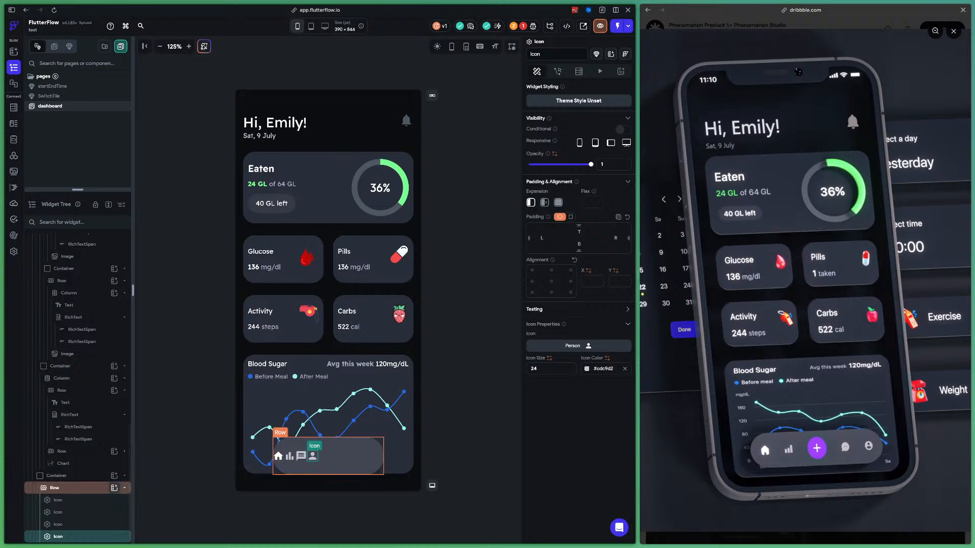
Add a Container to the bottom row and place it between the bar chart and message icons.
left_click(114, 488)
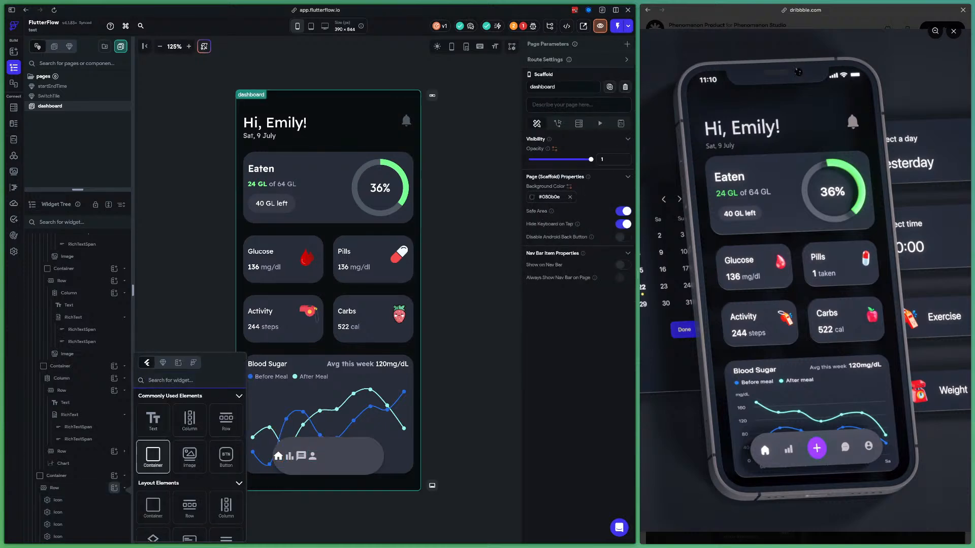
left_click(153, 455)
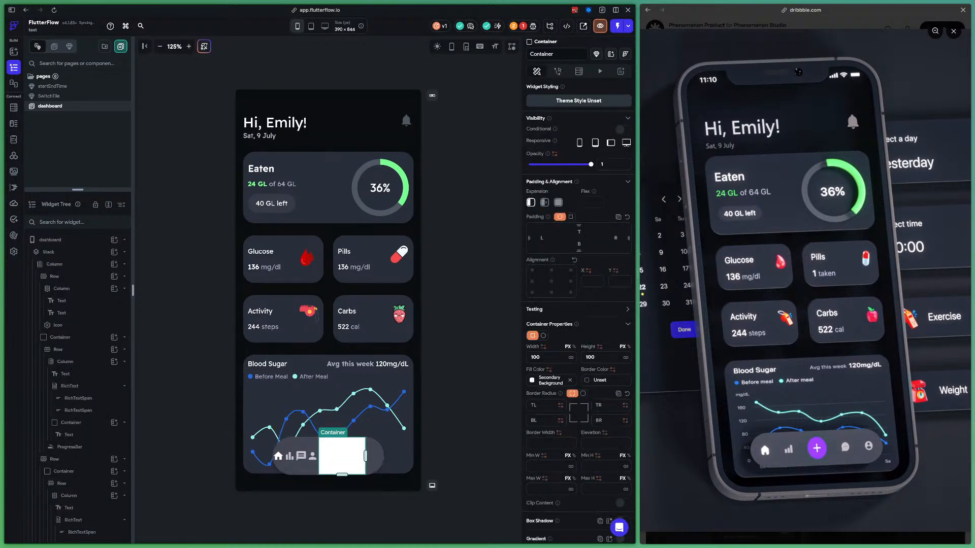
left_click_drag(342, 455, 324, 473)
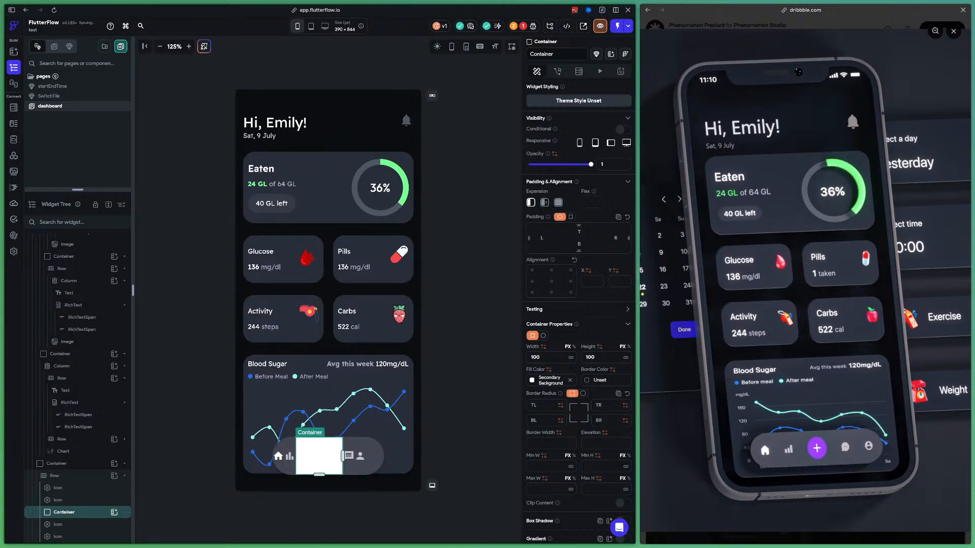
Give the new container between the icons a circular shape with a diameter of 50 px.
left_click(543, 336)
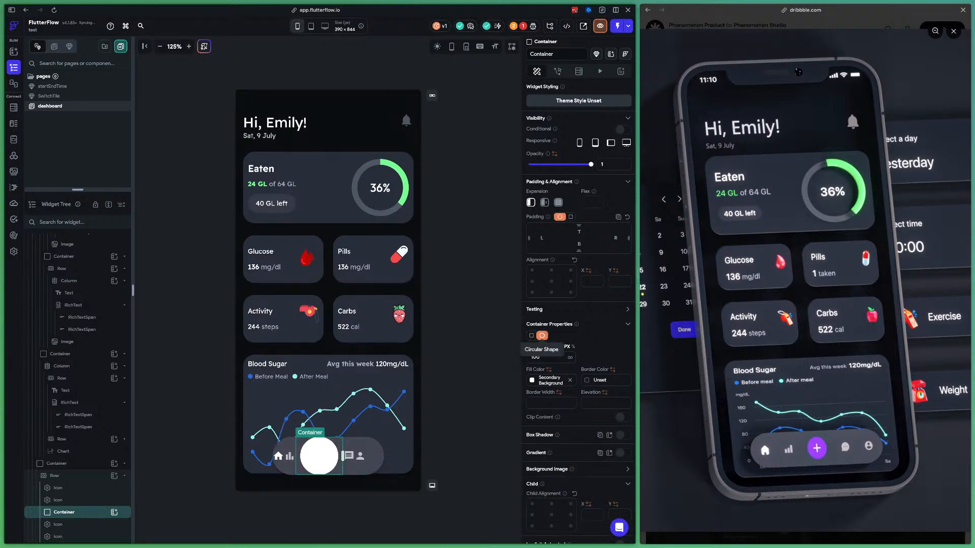
double_click(535, 357)
type("40")
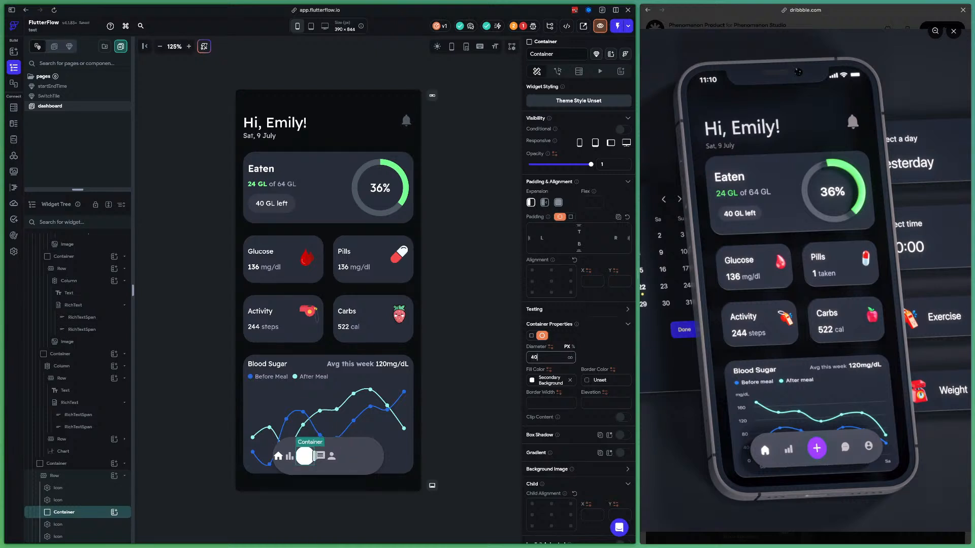
key("BackSpace")
key("BackSpace")
type("50")
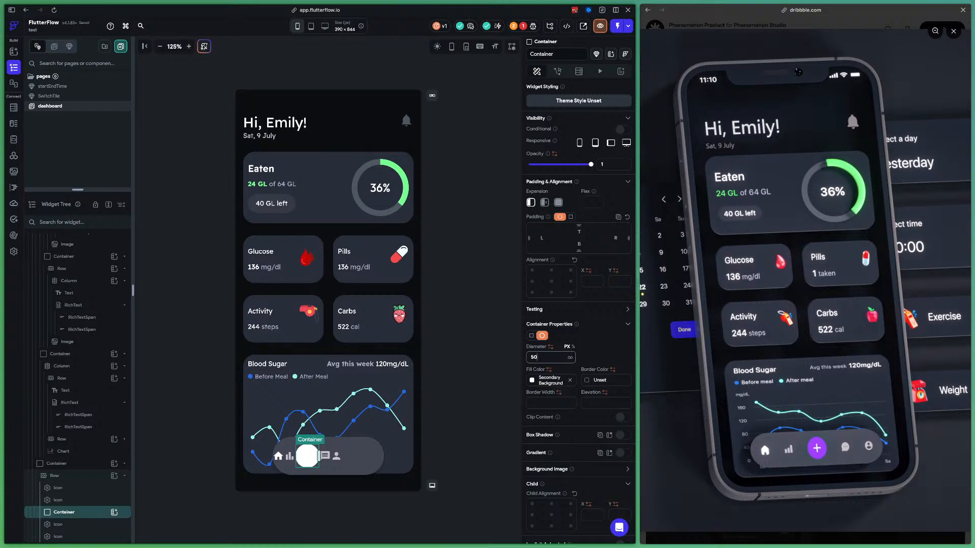
key("Return")
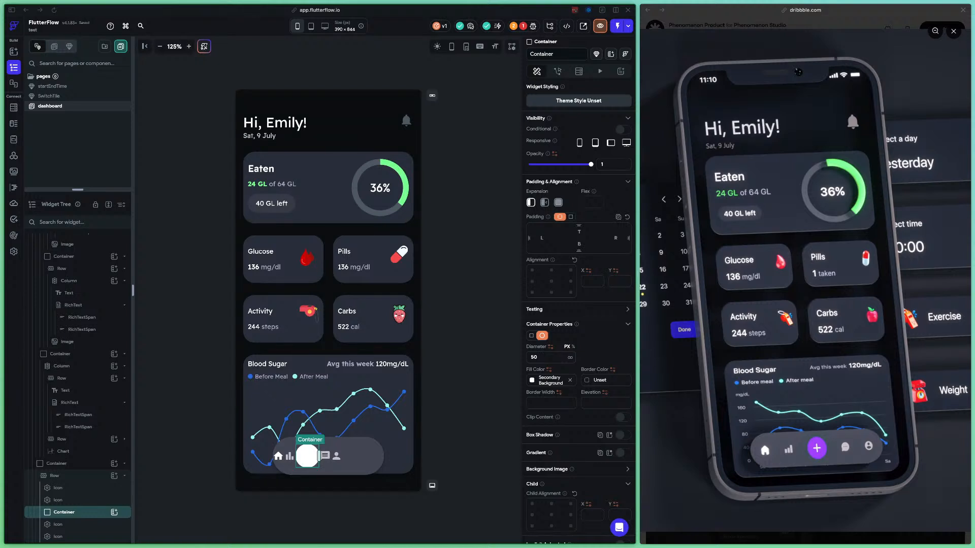
Set the circular container's fill color to #a342fd.
type("#ffffff")
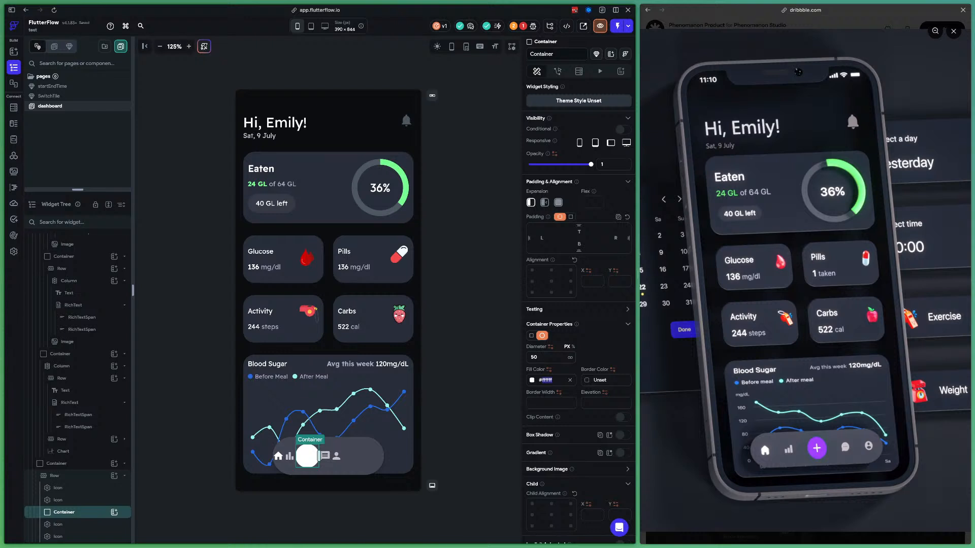
type("a3")
type("42fc")
type("d")
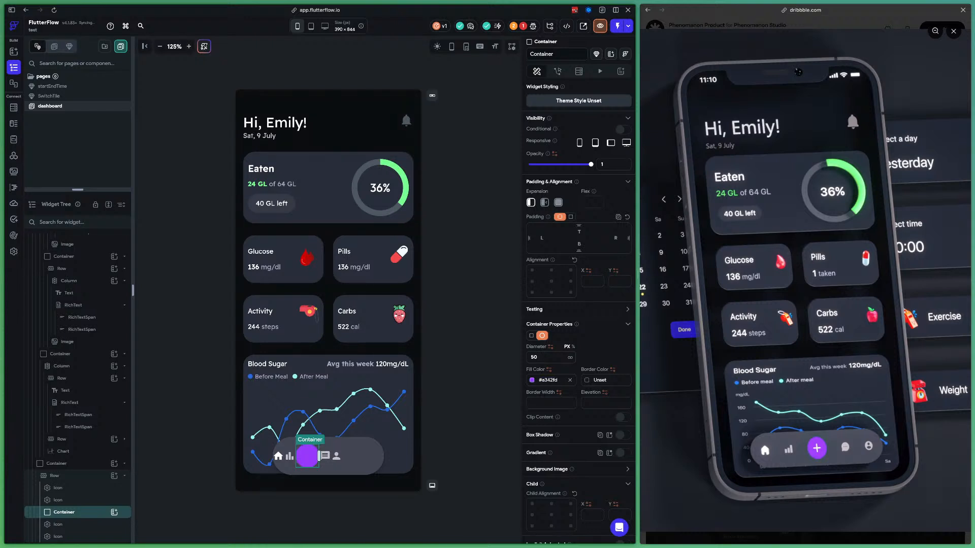
Add an Icon widget inside the purple circular container and choose the plain Material Add icon for it.
left_click(114, 512)
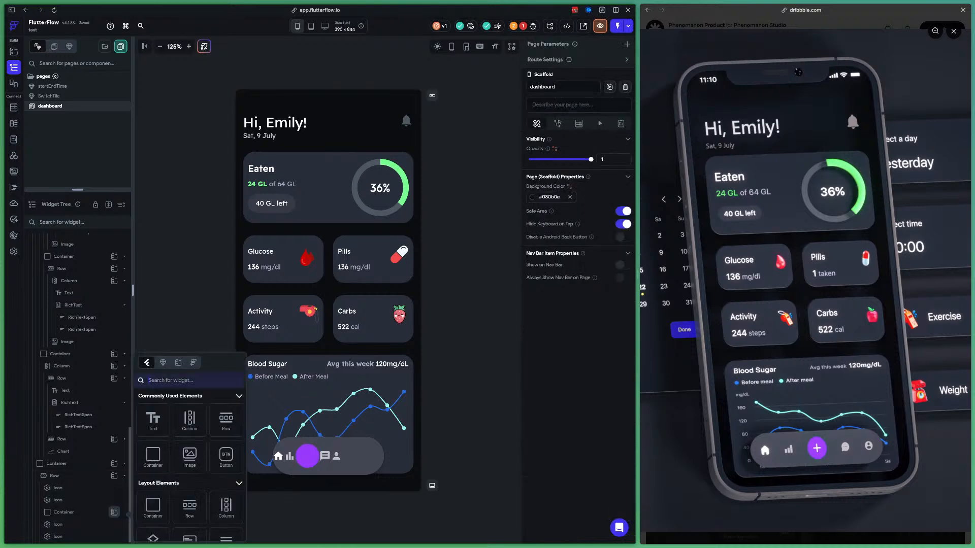
type("icon")
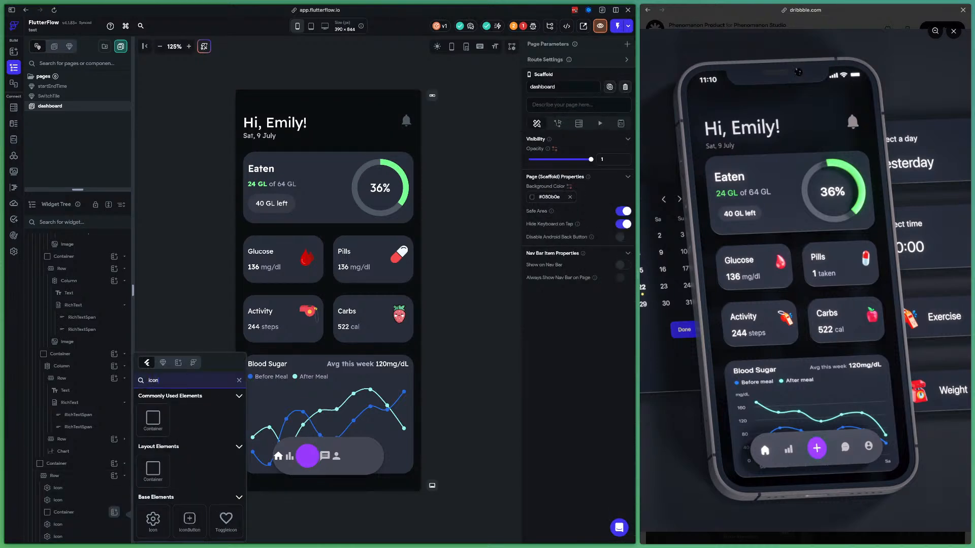
left_click(153, 519)
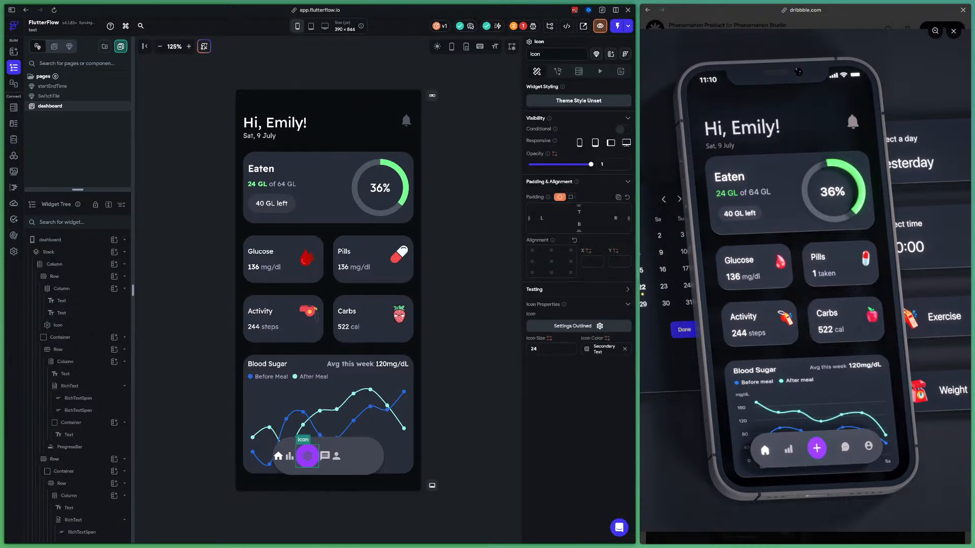
left_click(573, 326)
type("plus")
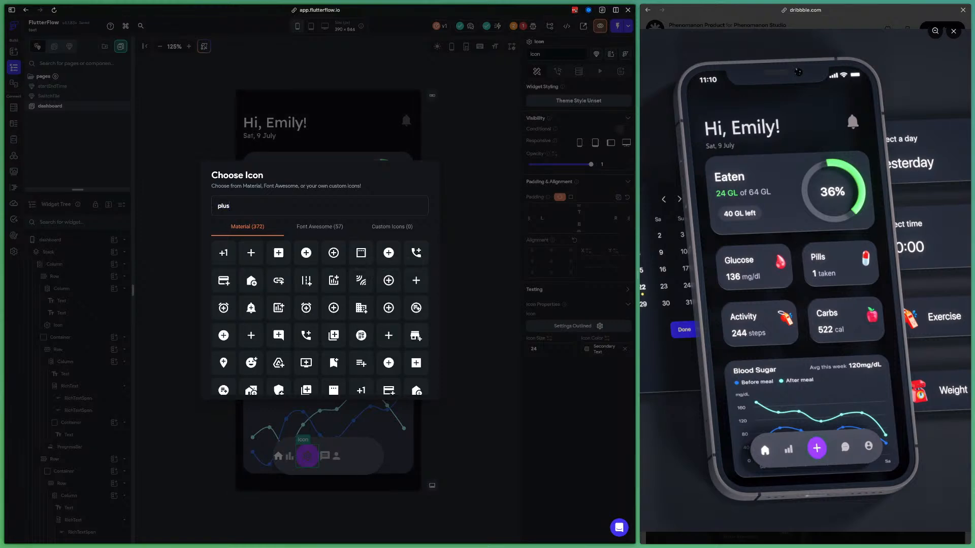
left_click(416, 281)
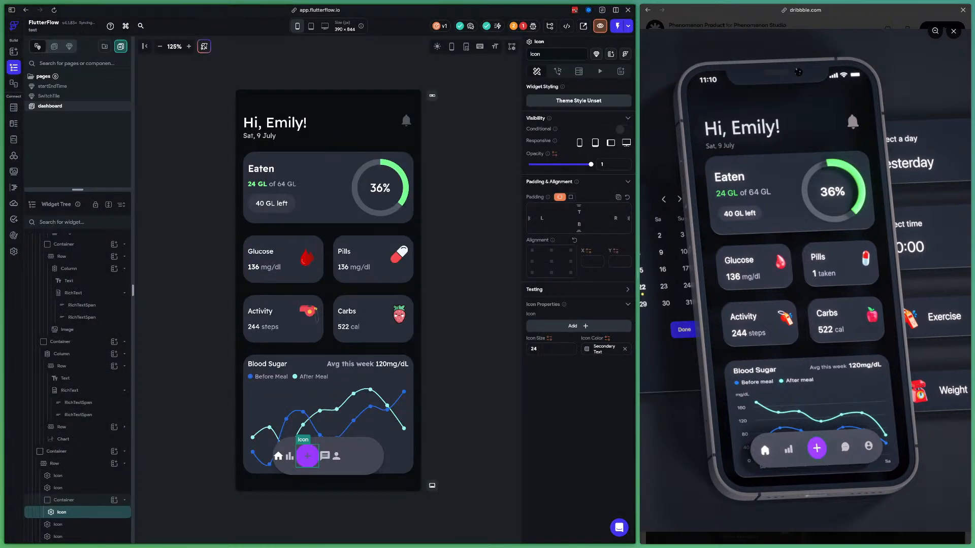
Set the add icon's size to 30 and its color to the Info theme color #FFFFFF.
left_click(534, 350)
type("30")
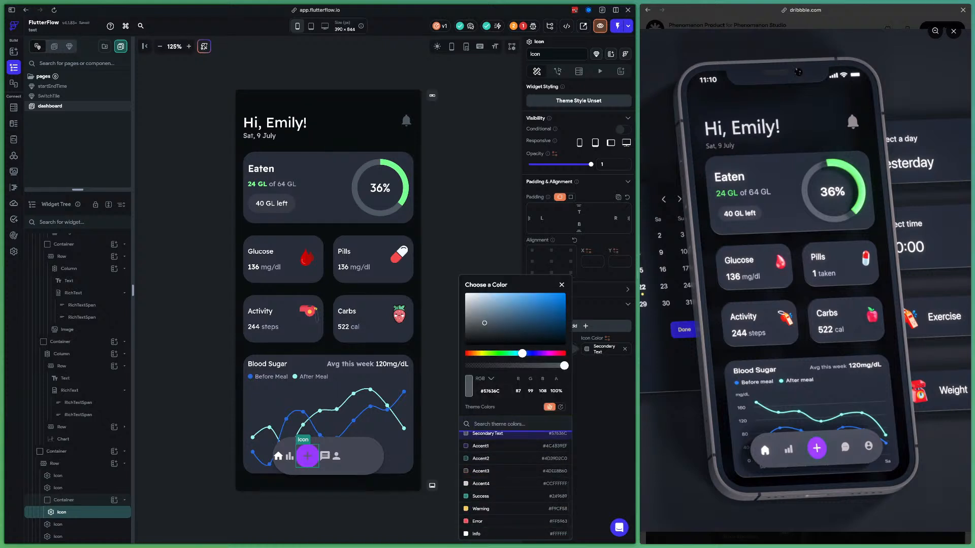
left_click(476, 534)
Distribute the bottom row's items with equal space around each and set the navigation bar container's width to 70%.
left_click(361, 457)
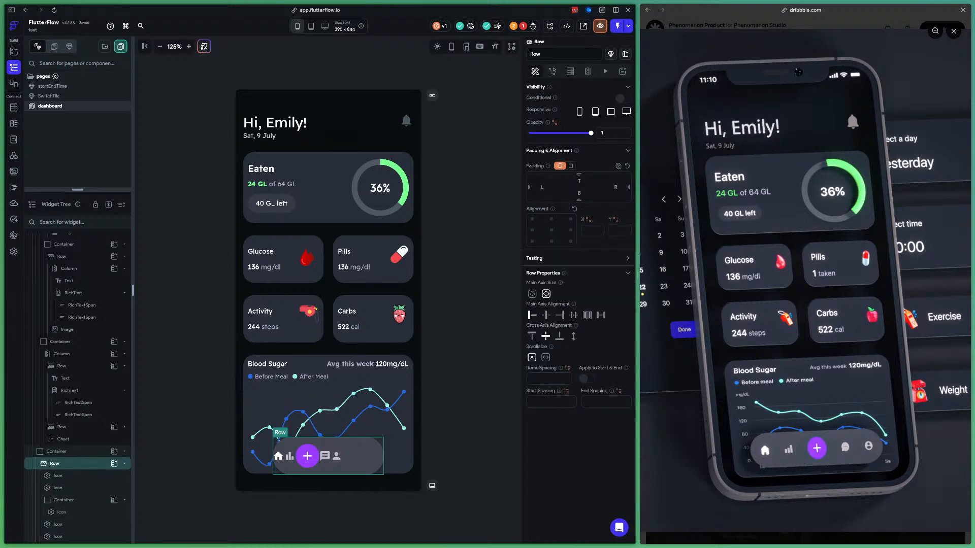
left_click(587, 315)
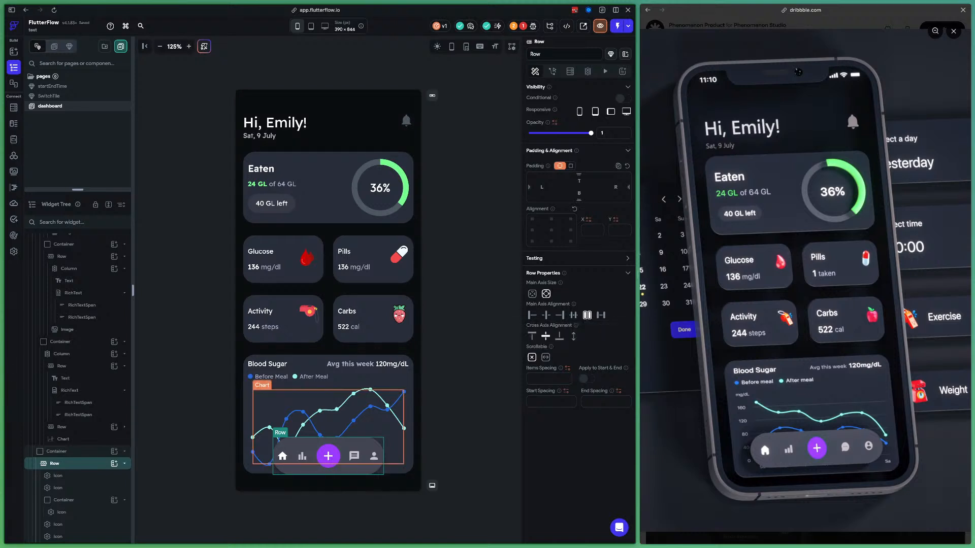
left_click(57, 451)
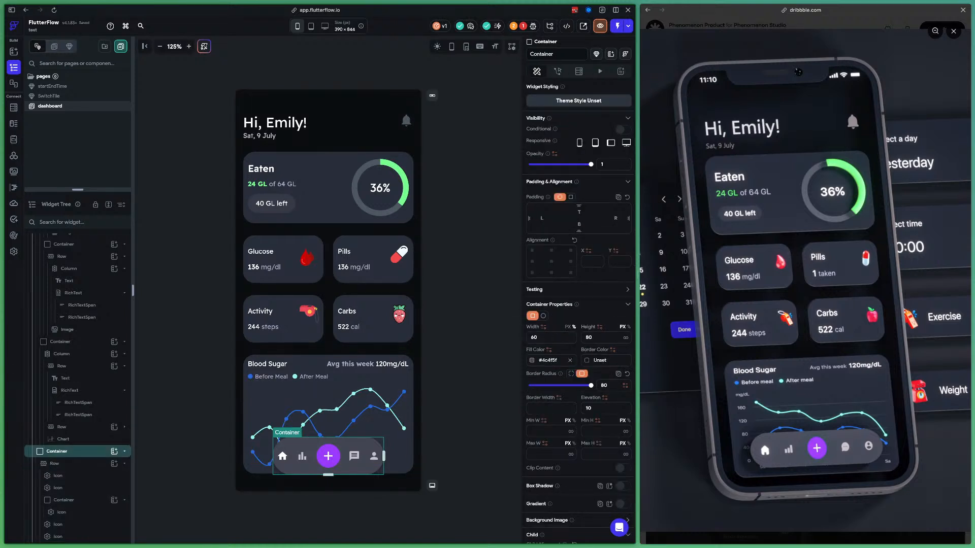
left_click(545, 337)
type("70")
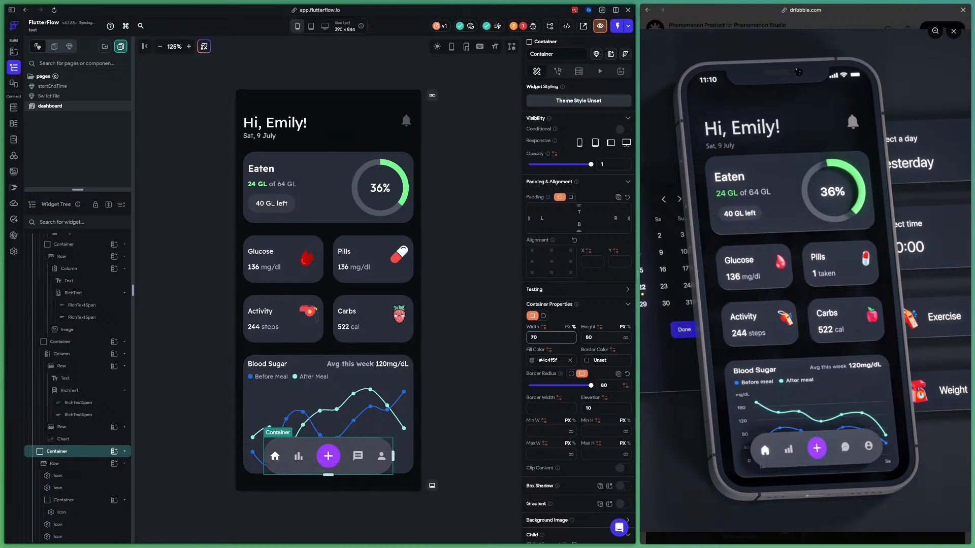
left_click(472, 350)
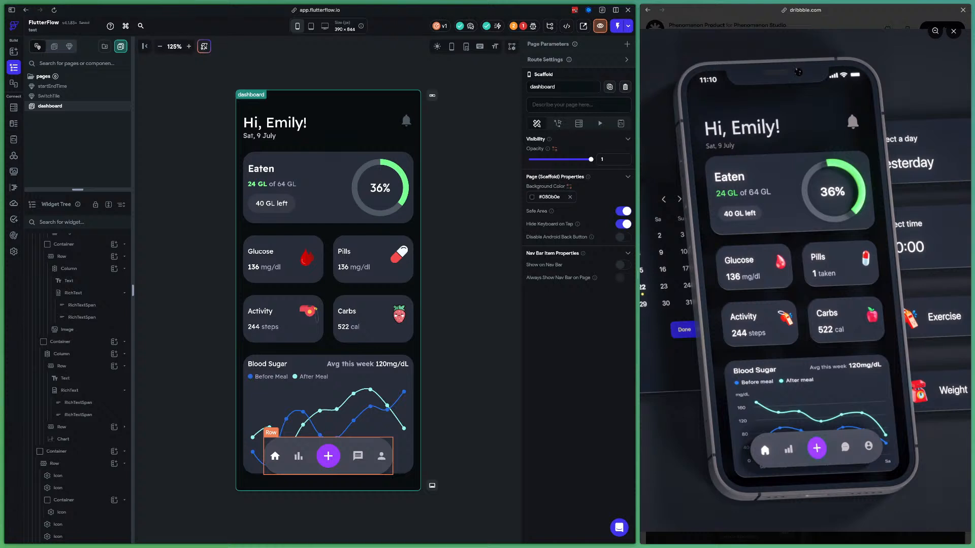
left_click(346, 458)
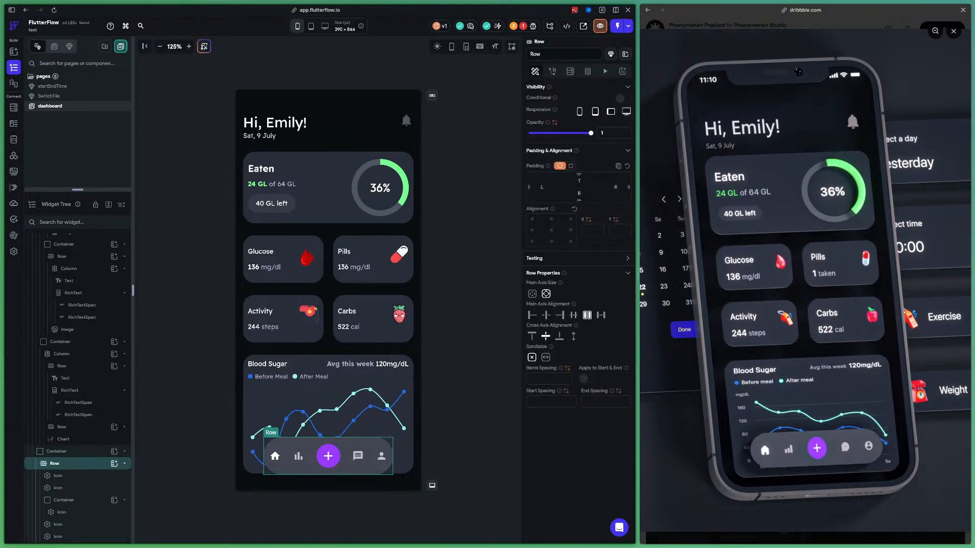
type("20")
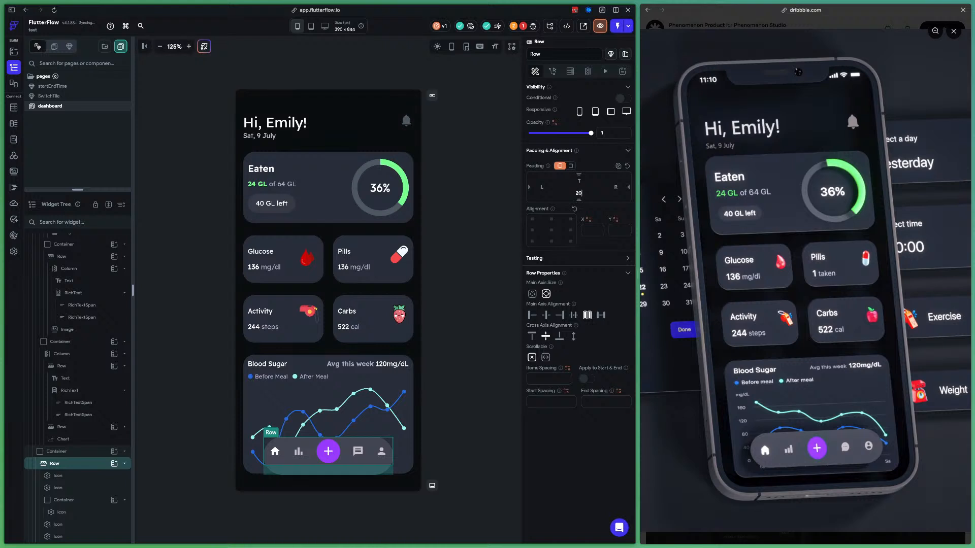
key("BackSpace")
key("BackSpace")
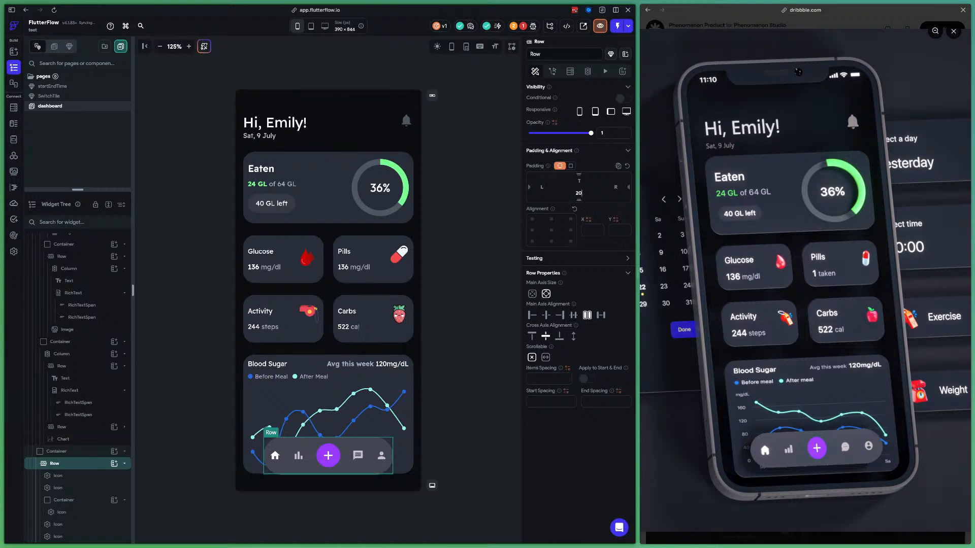
Give the navigation bar container a bottom padding of 20 and show the phone frame around the dashboard preview.
left_click(57, 452)
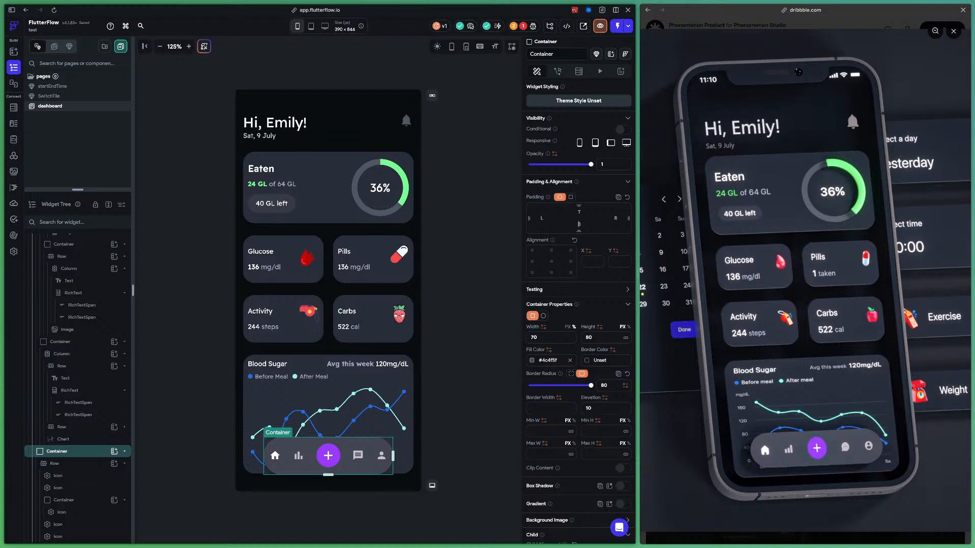
left_click(579, 224)
type("20")
left_click(469, 284)
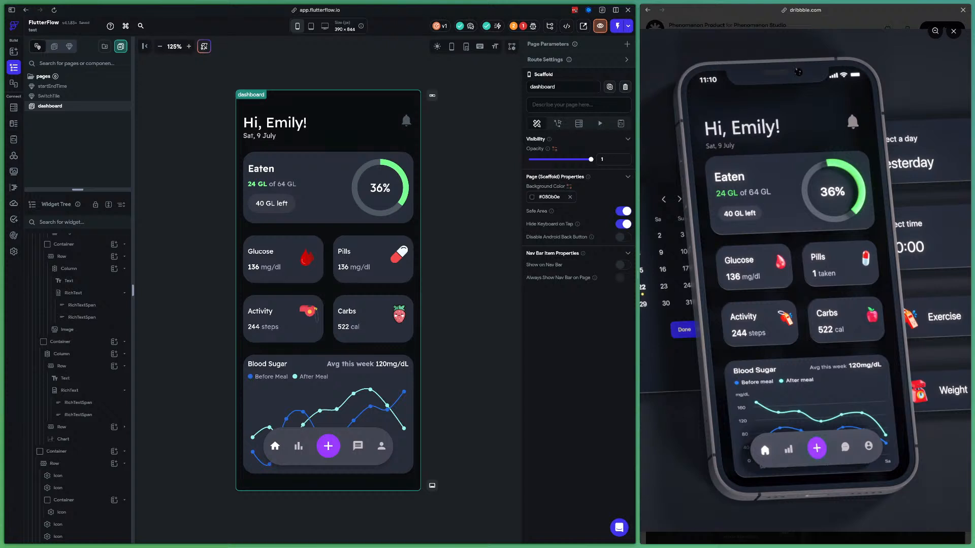
left_click(452, 46)
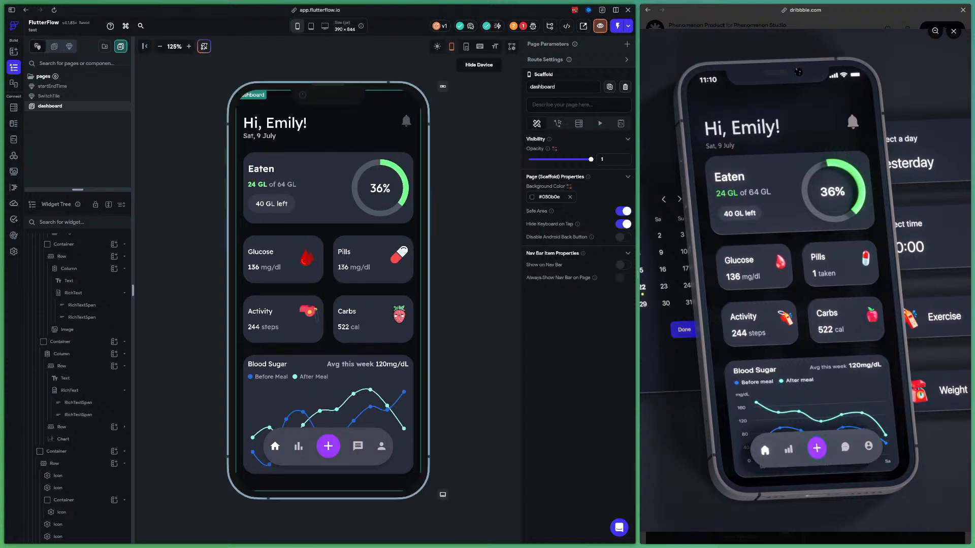